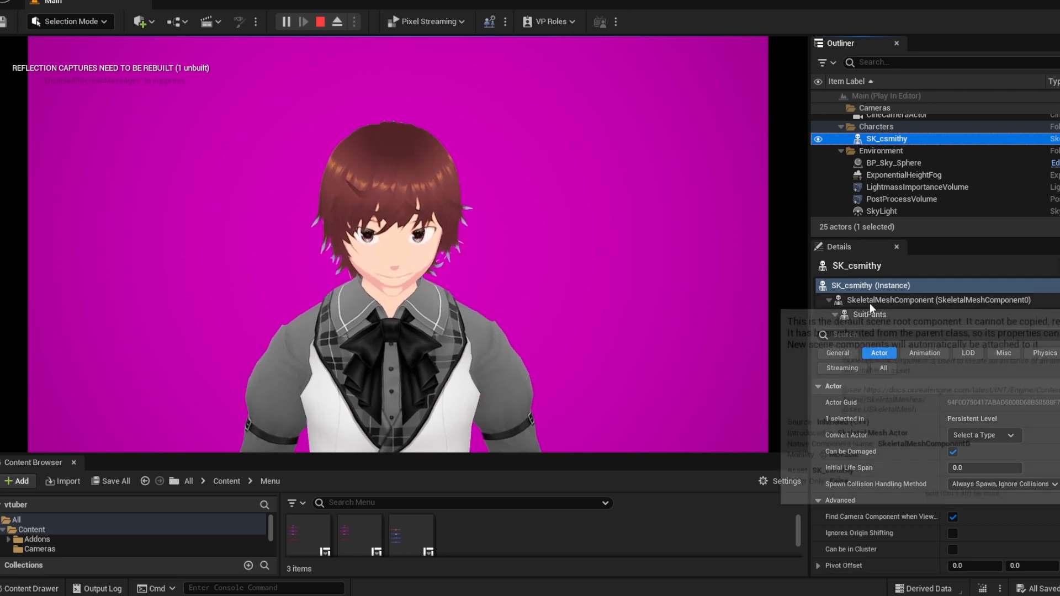
Examine the clothing components attached to SK_csmithy, collapsing the SuitPants groups and checking the child nested under SuitPants.
scroll(864, 297, "down", 3)
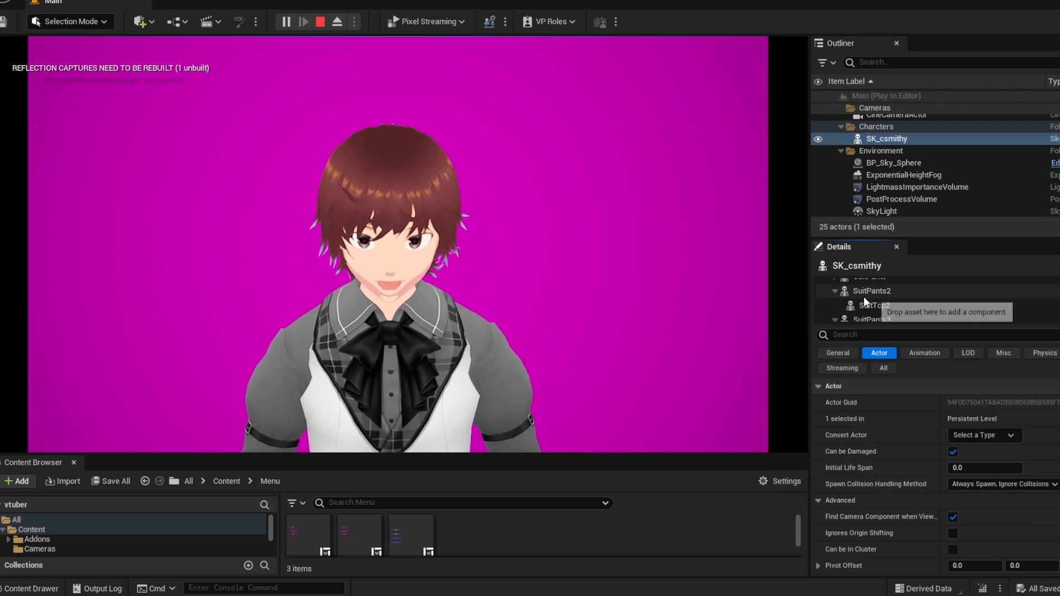
left_click(835, 291)
left_click(835, 306)
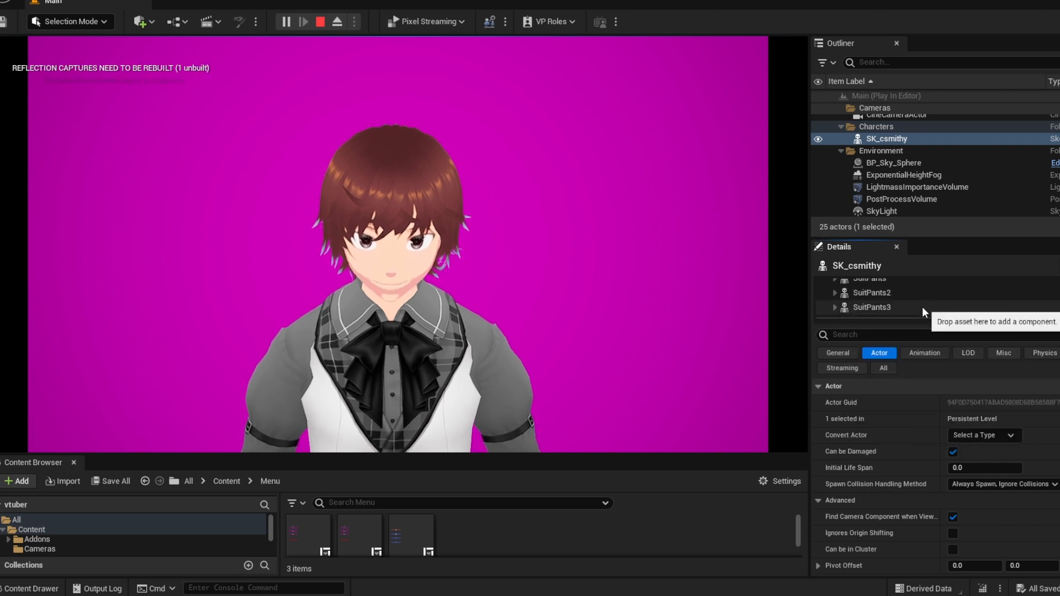
scroll(941, 305, "up", 2)
scroll(949, 308, "down", 2)
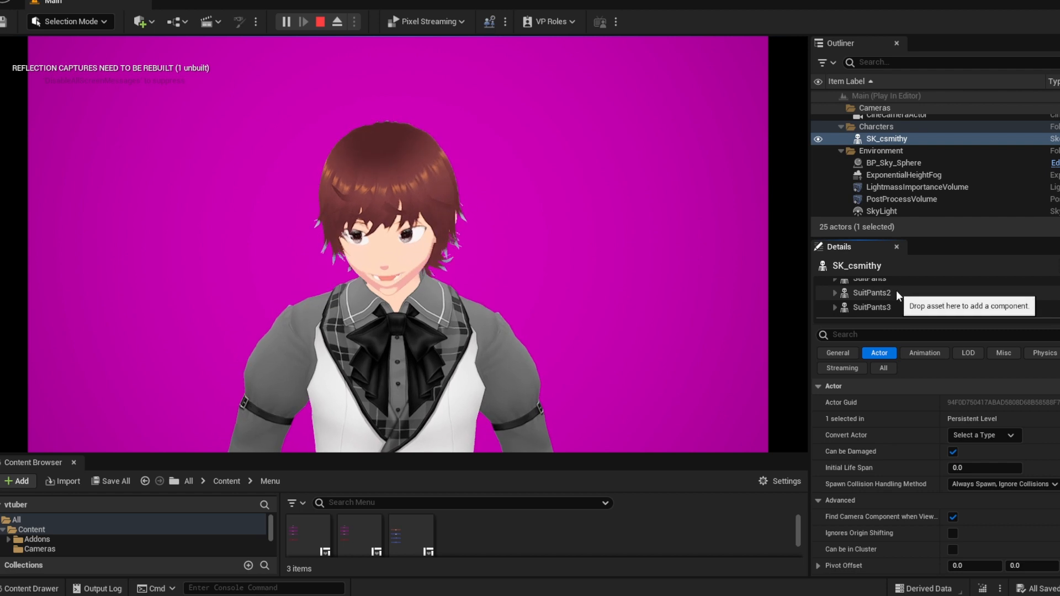
scroll(898, 293, "up", 1)
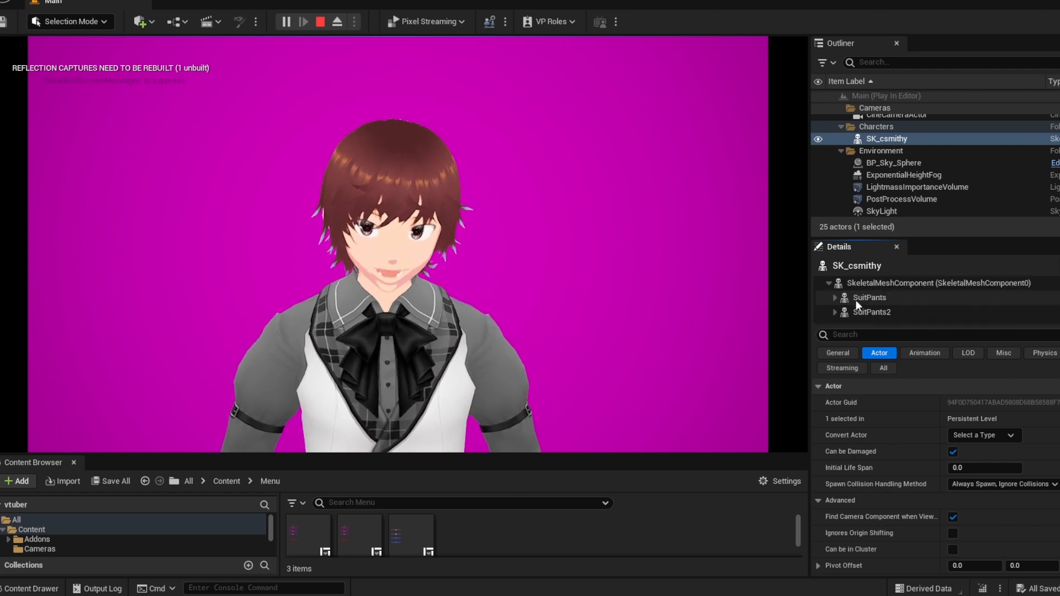
left_click(870, 298)
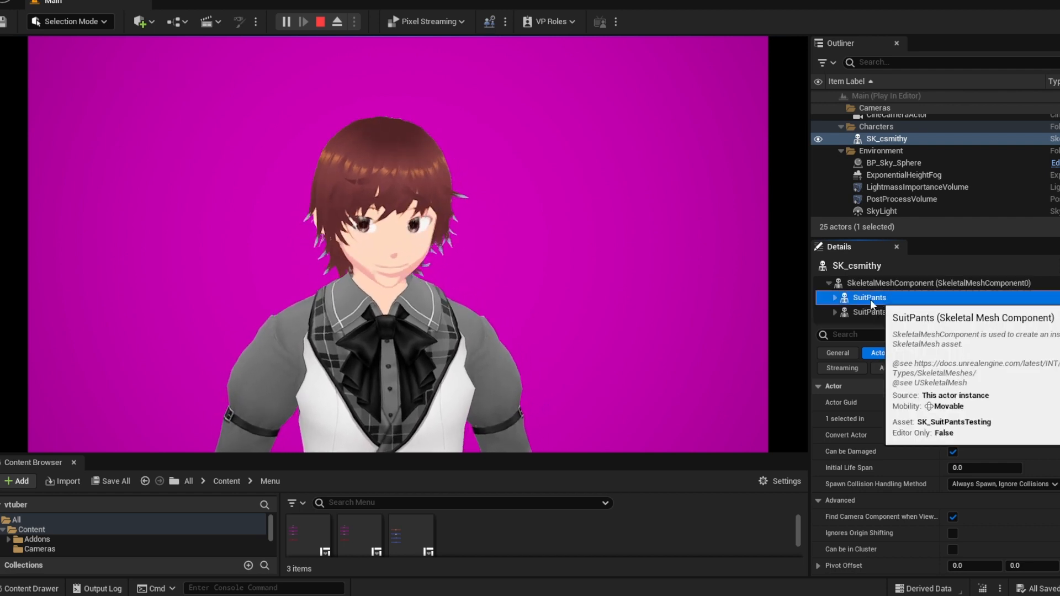
left_click(836, 298)
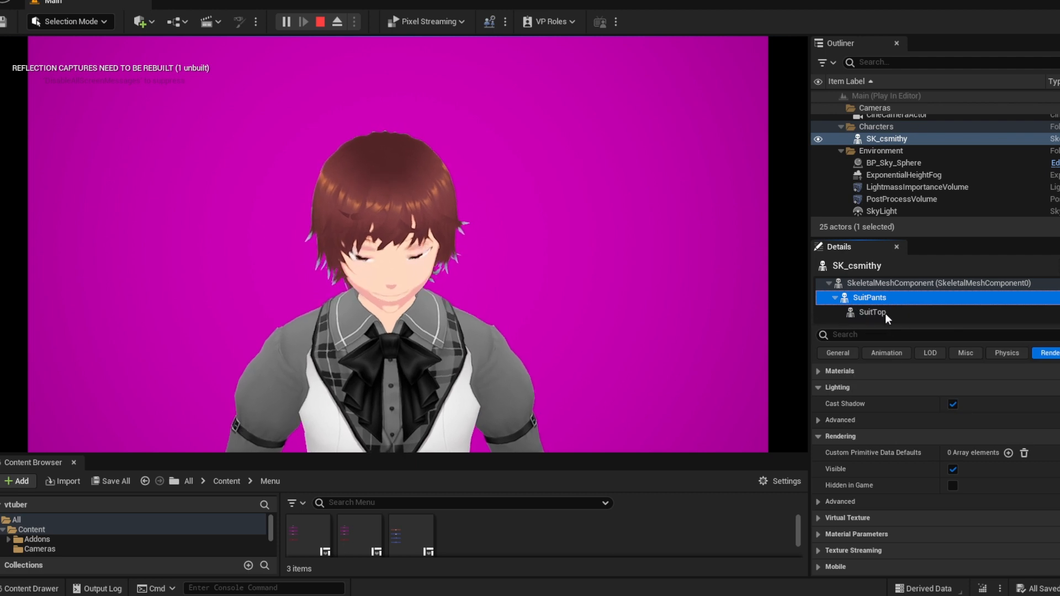
left_click(835, 298)
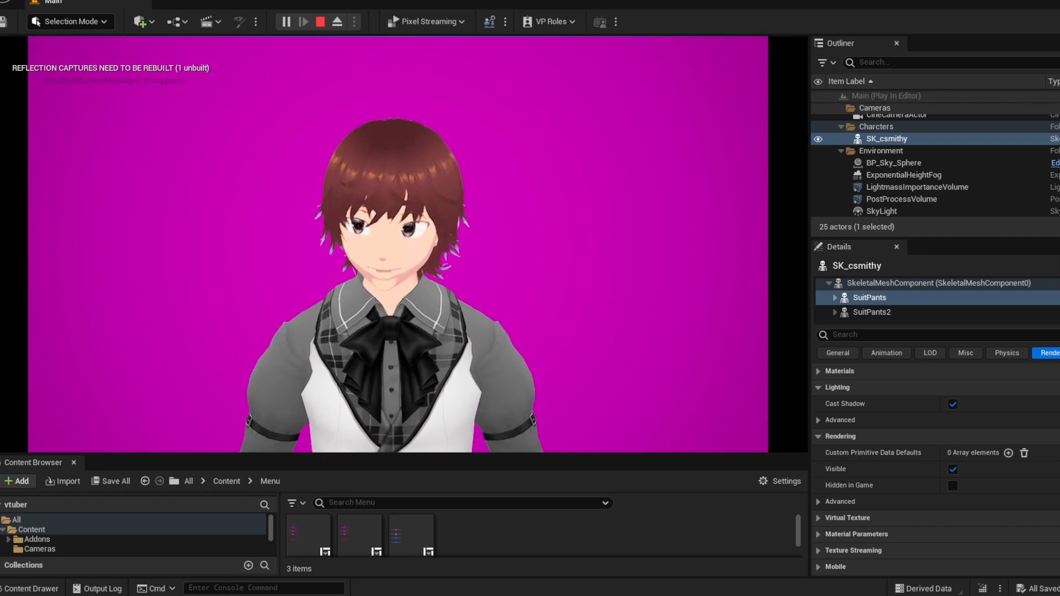
Test the running preview's Suit Menu by switching among Suit Set 1, Suit Set 2 and Suit Set 3, and stop the play session.
key("m")
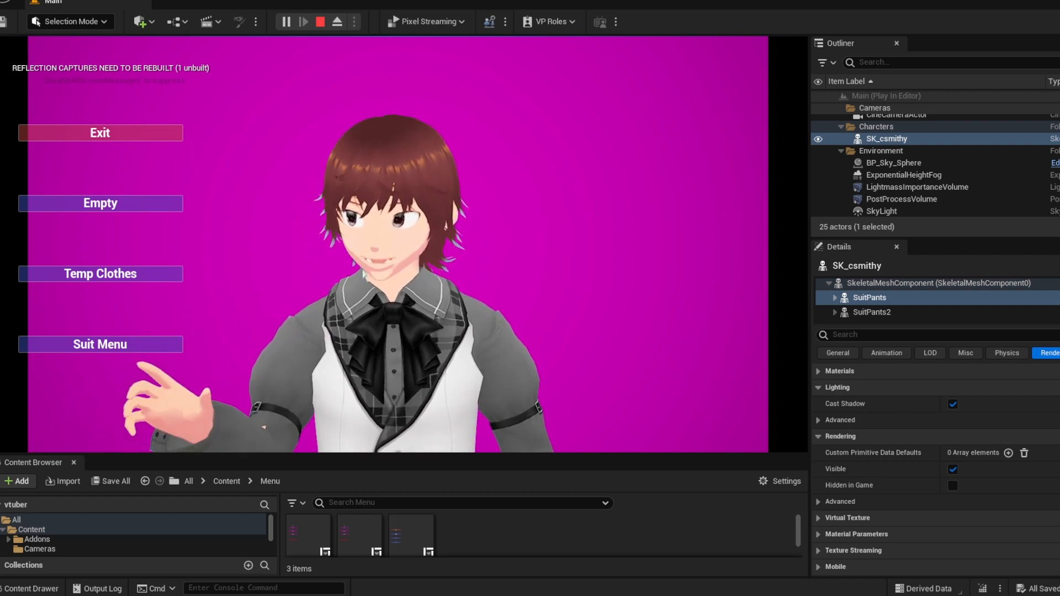
left_click(134, 346)
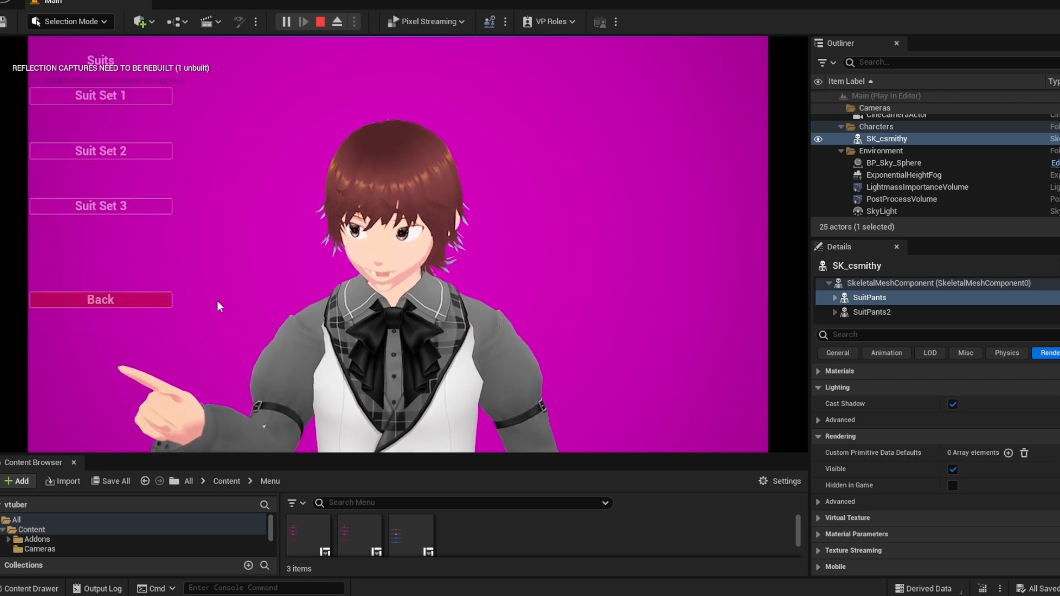
left_click(158, 154)
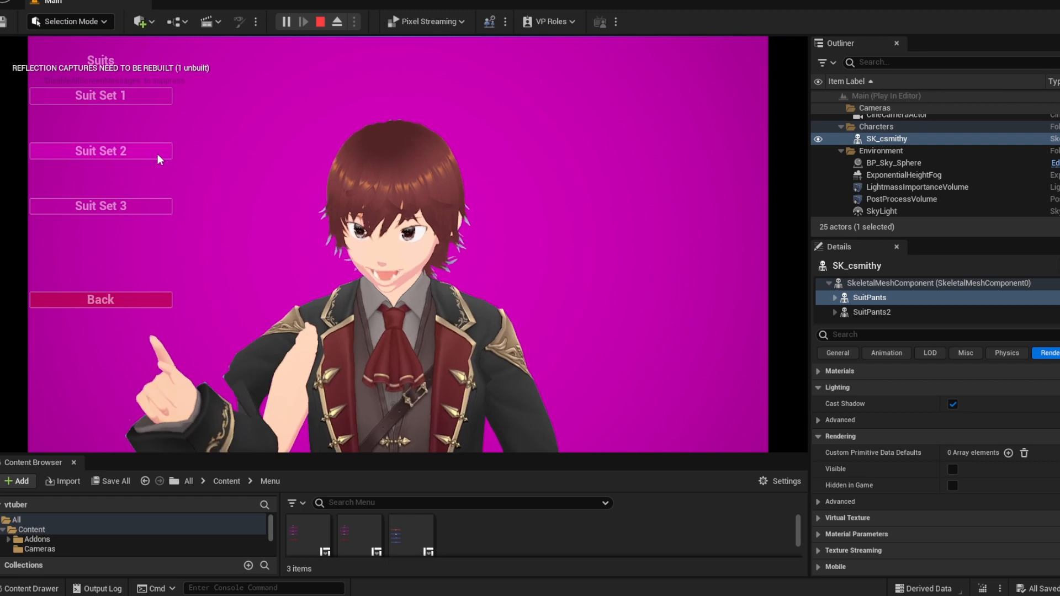
left_click(109, 207)
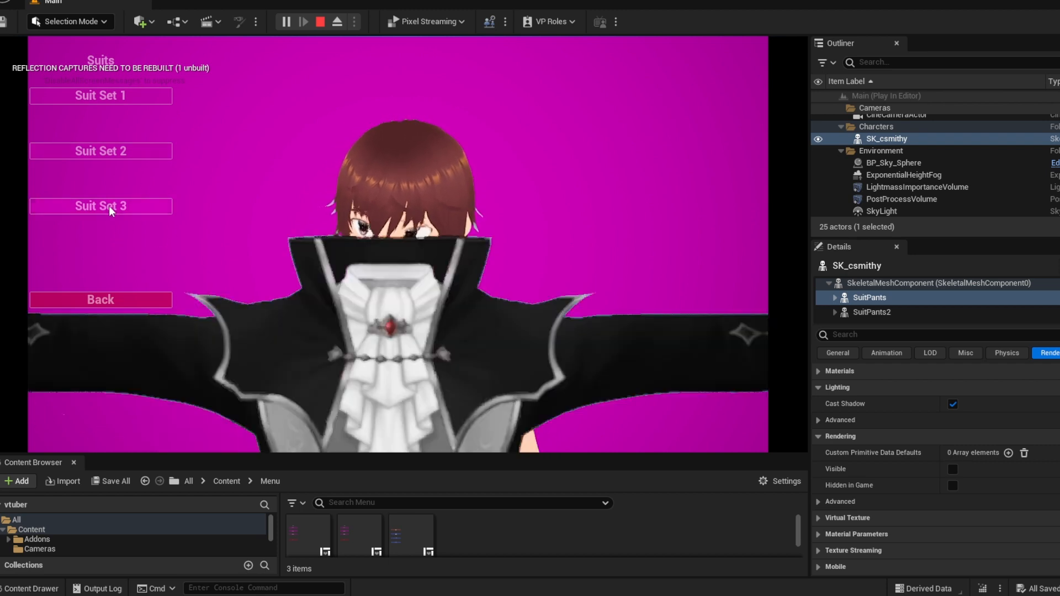
left_click(110, 155)
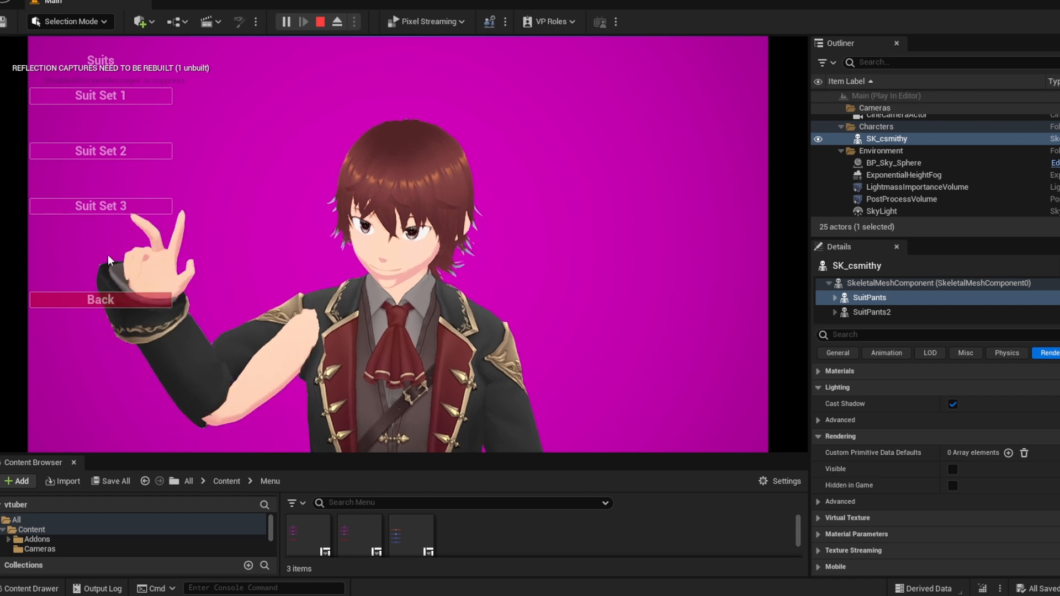
left_click(106, 94)
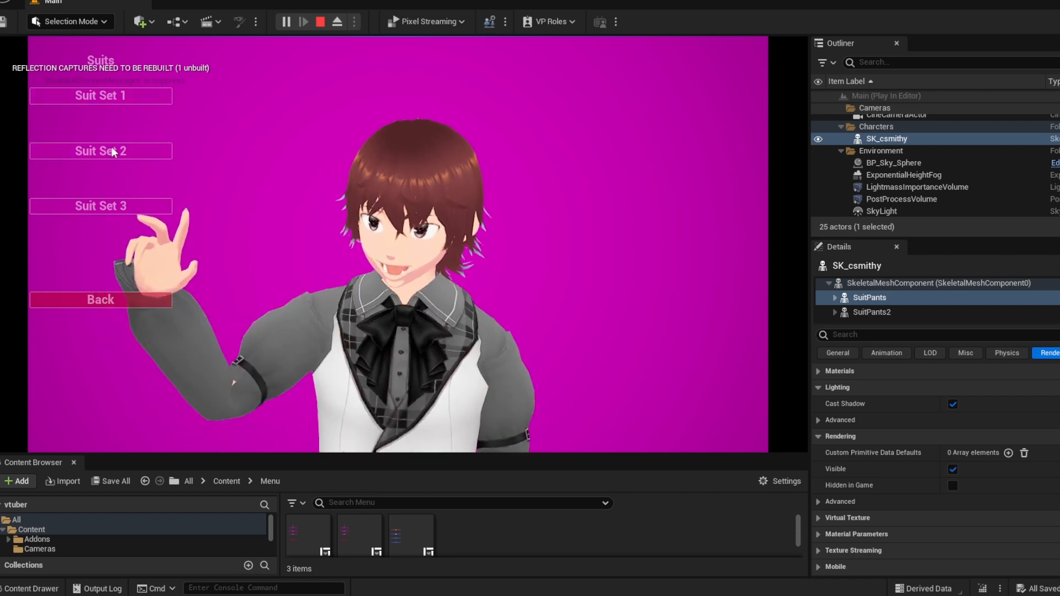
left_click(114, 151)
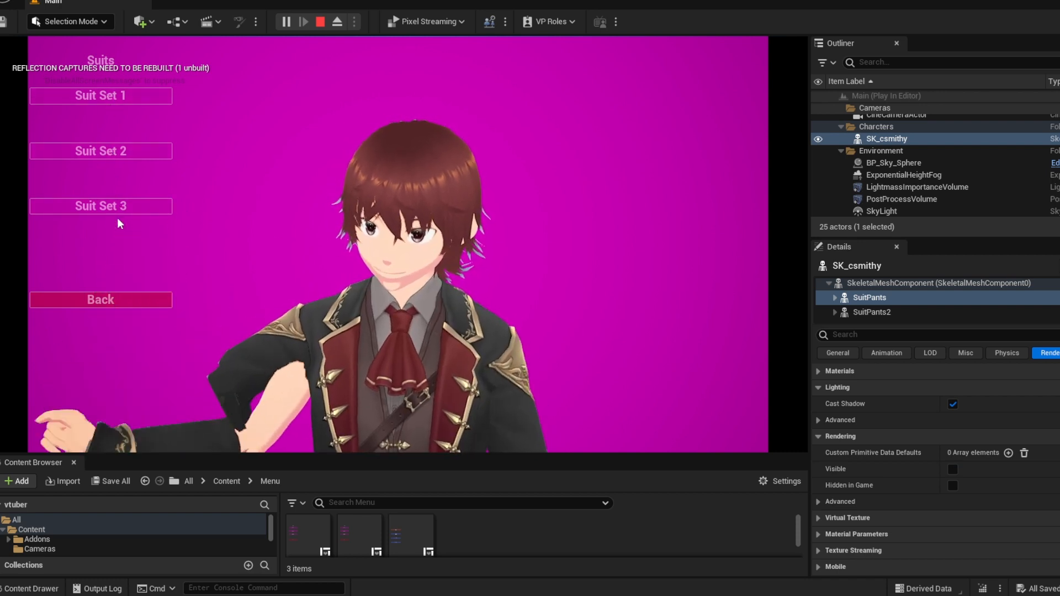
left_click(107, 207)
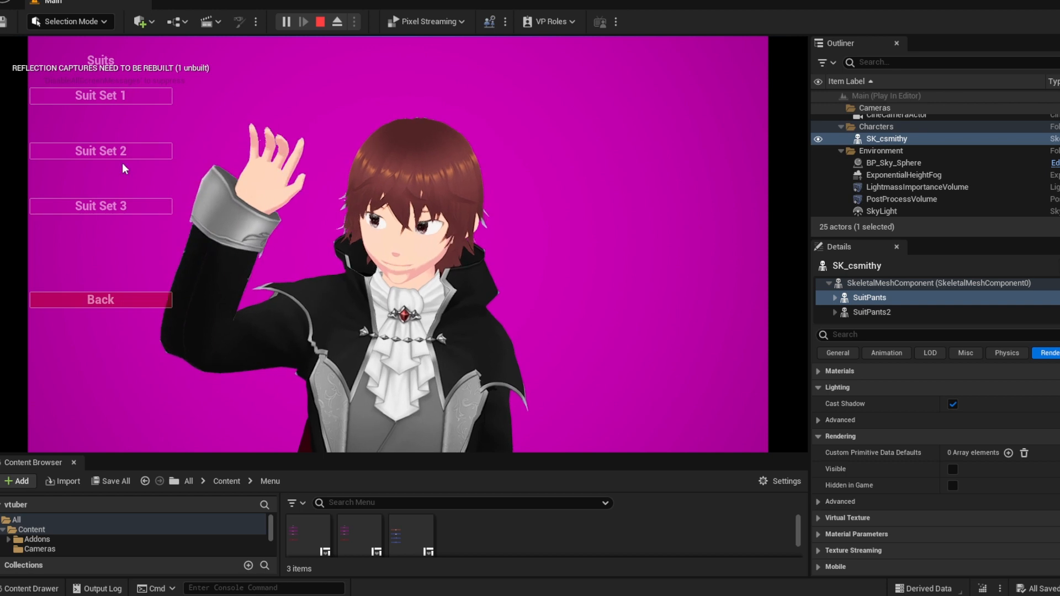
left_click(117, 95)
left_click(103, 152)
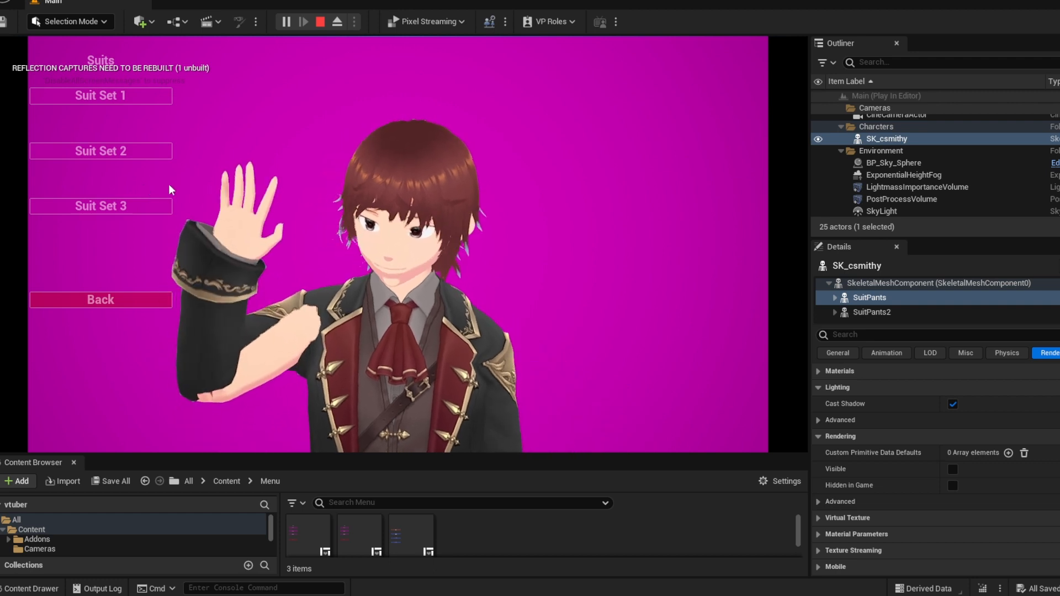
left_click(114, 96)
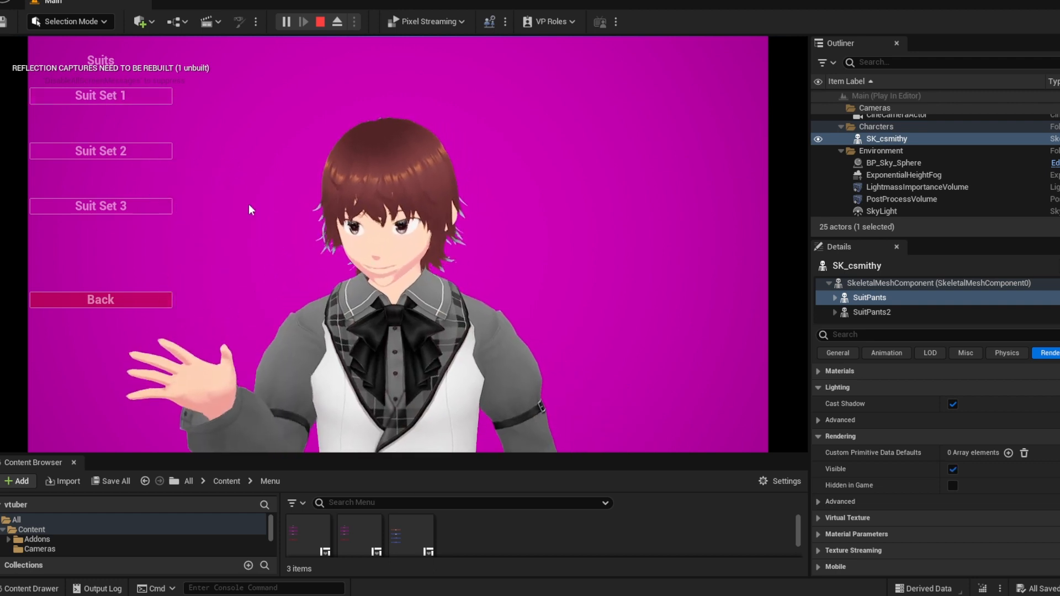
left_click(158, 207)
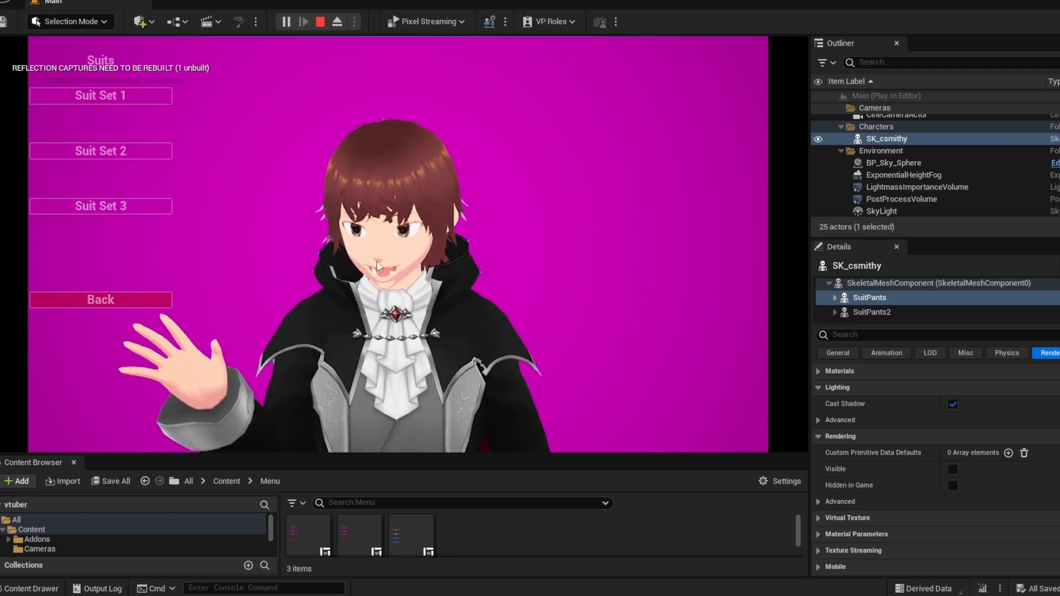
left_click(321, 21)
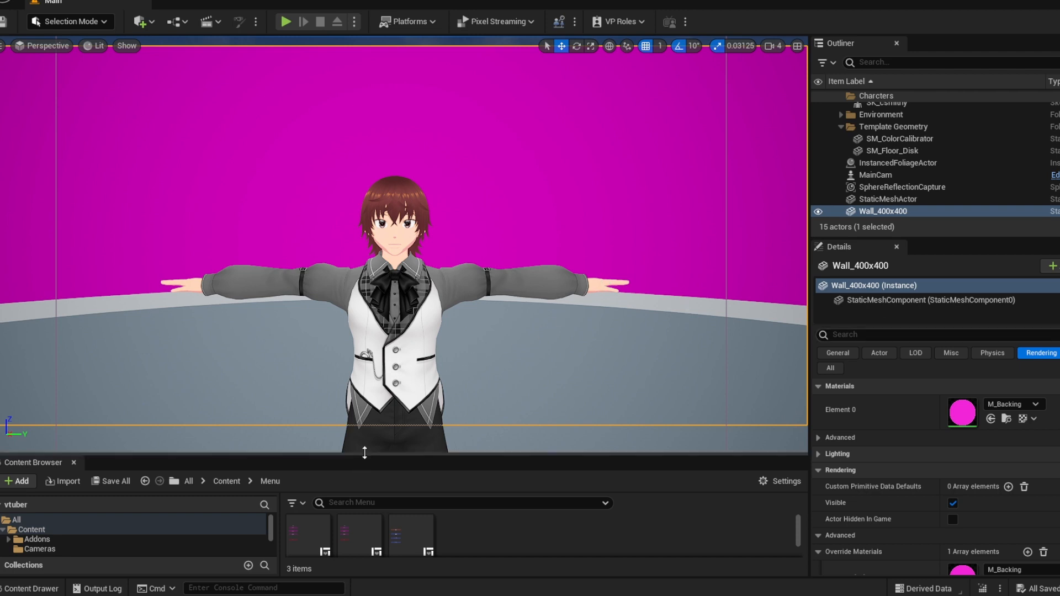
Enlarge the Content Browser and create two new folders named Shirt1 and Pants1 inside the Clothes folder.
left_click_drag(367, 454, 376, 204)
left_click(37, 308)
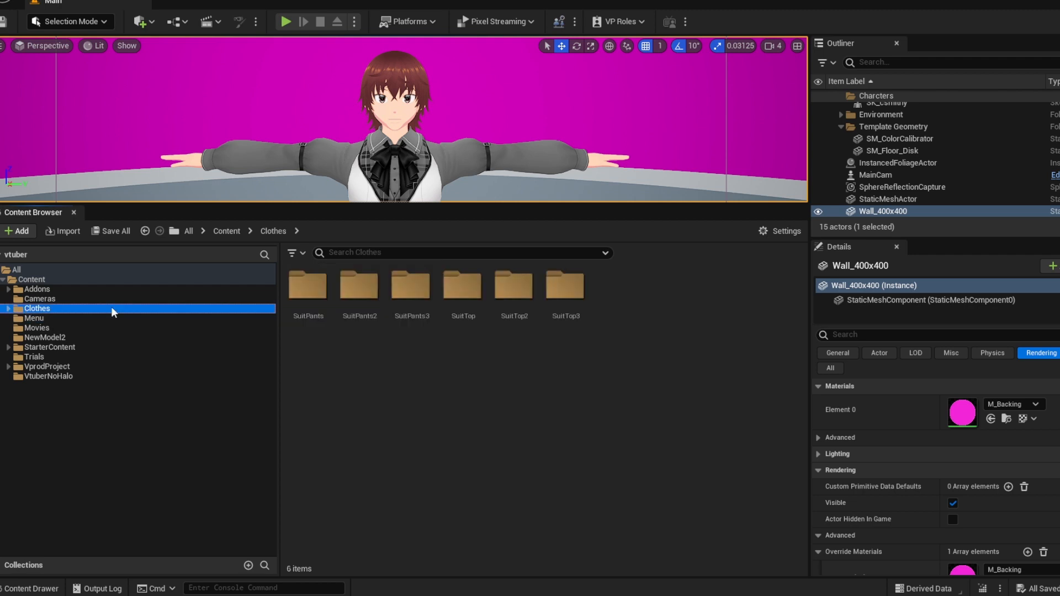
right_click(393, 363)
mouse_move(396, 360)
left_click(440, 176)
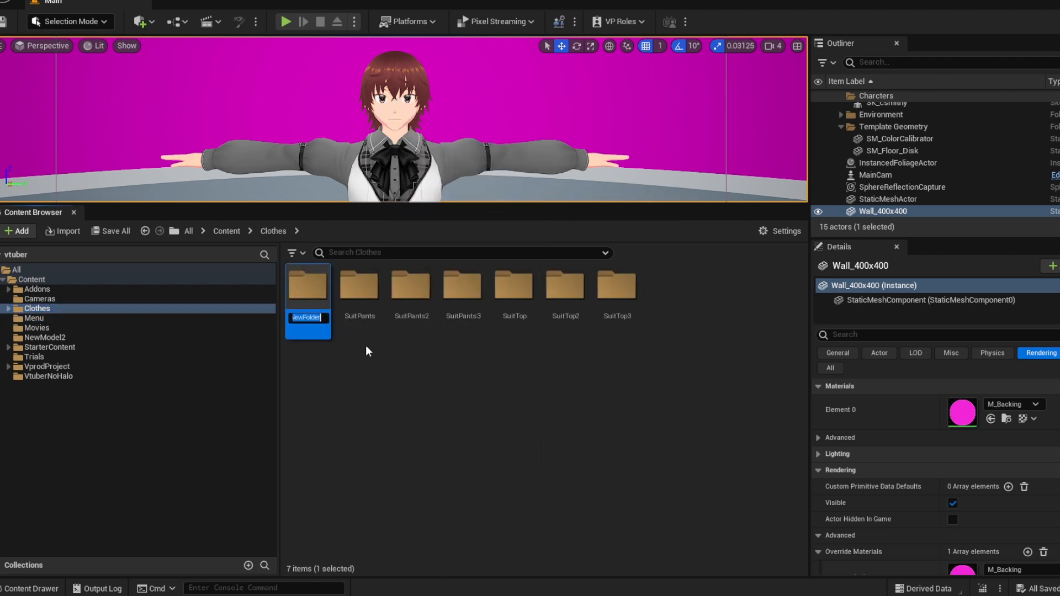
type("Shirt1")
key("Return")
right_click(367, 349)
left_click(429, 172)
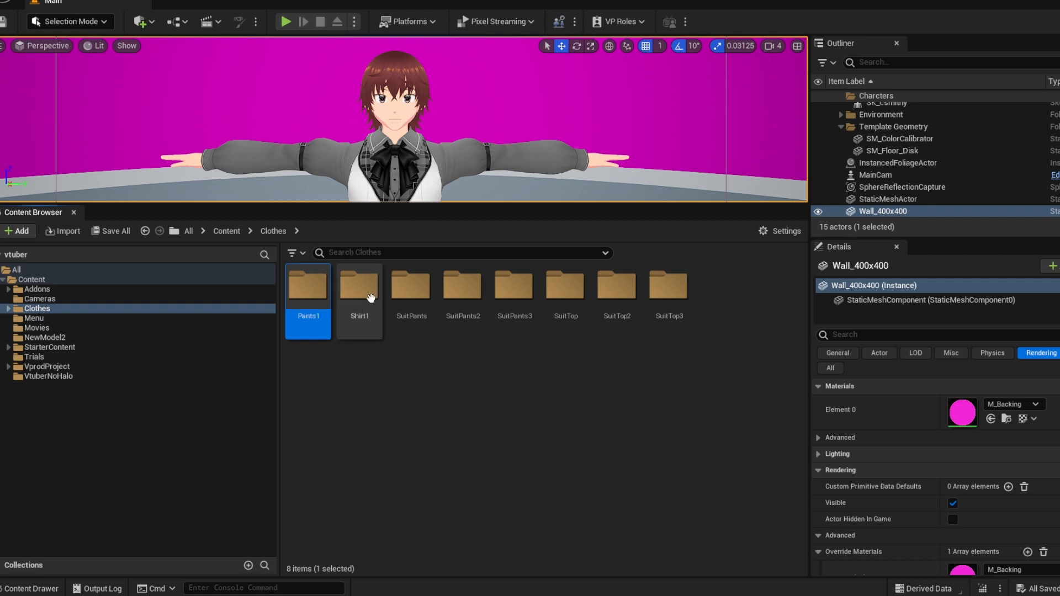
Import Shirt1.vrm into the Shirt1 folder with SKEL_csmithy as its skeleton.
double_click(364, 298)
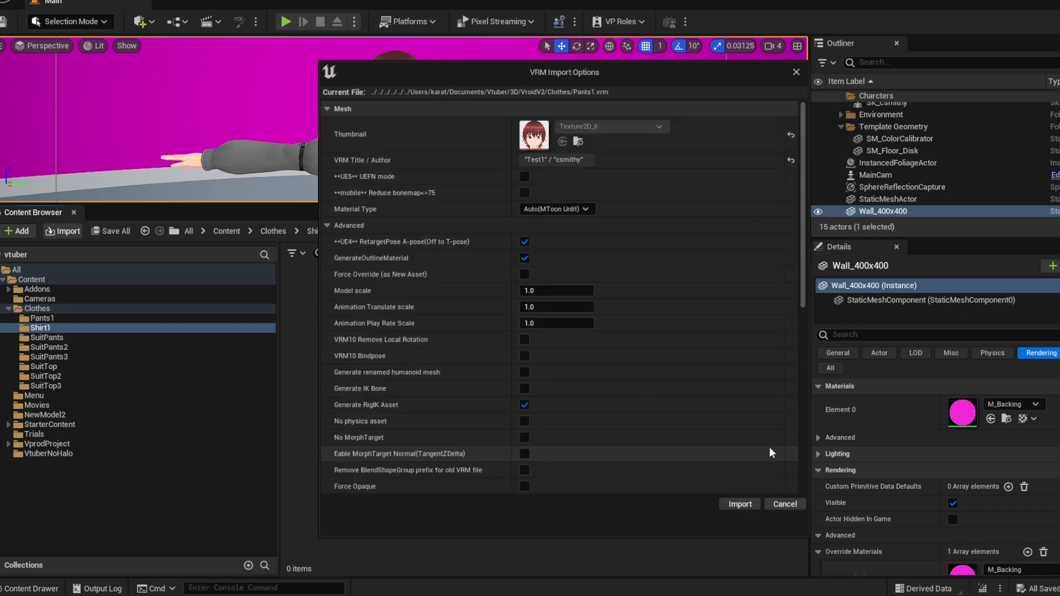
left_click(785, 504)
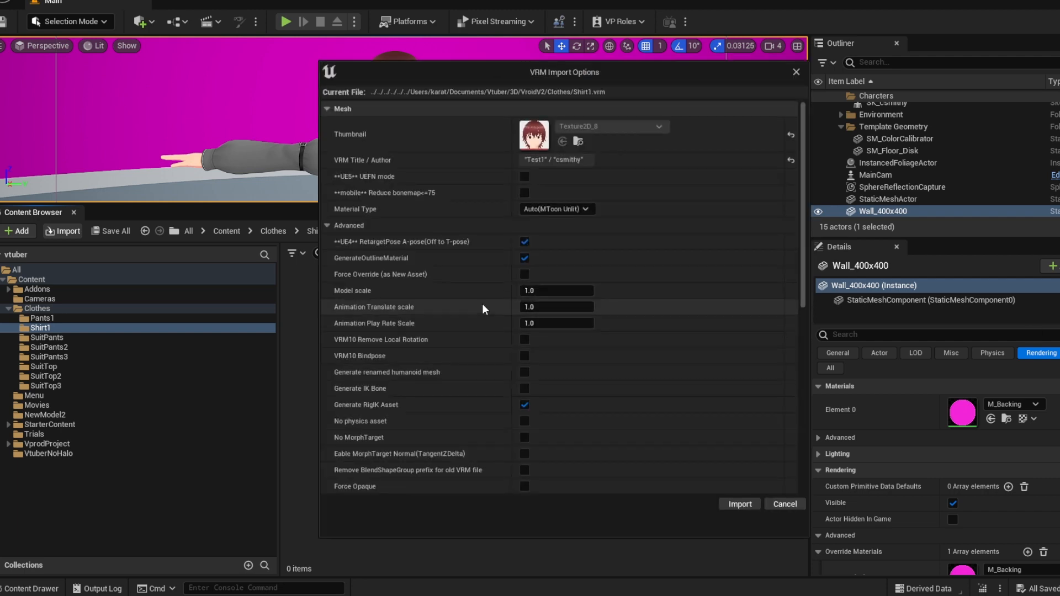
scroll(704, 255, "down", 1)
scroll(704, 255, "down", 10)
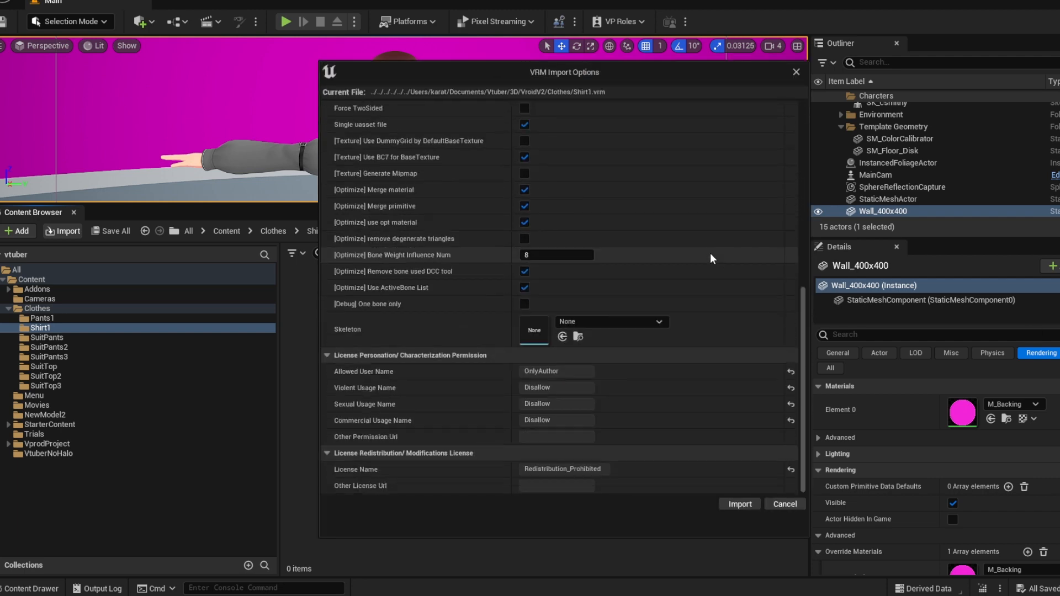
left_click(628, 321)
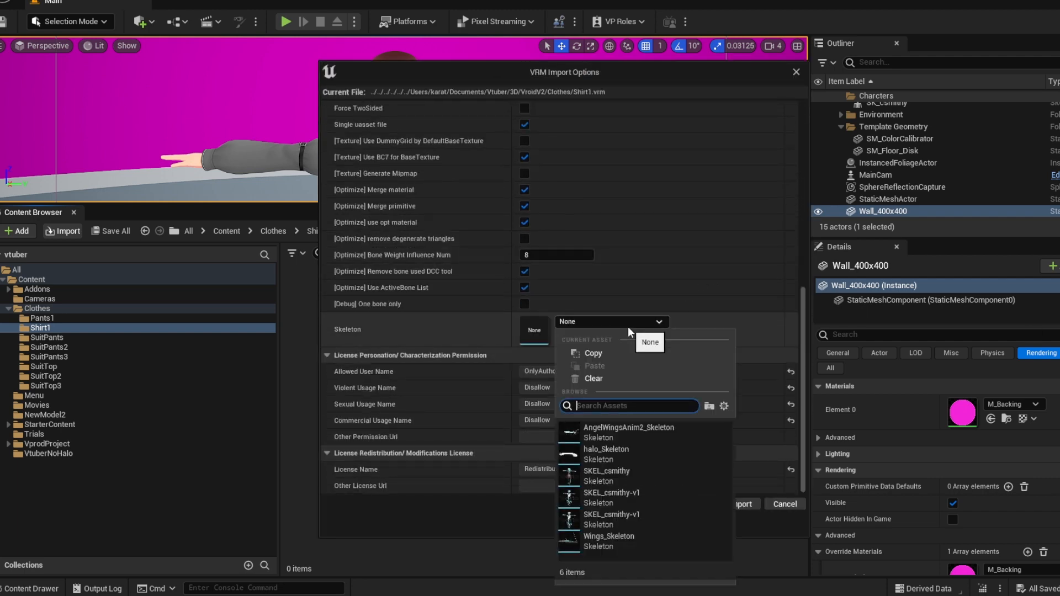
left_click(654, 473)
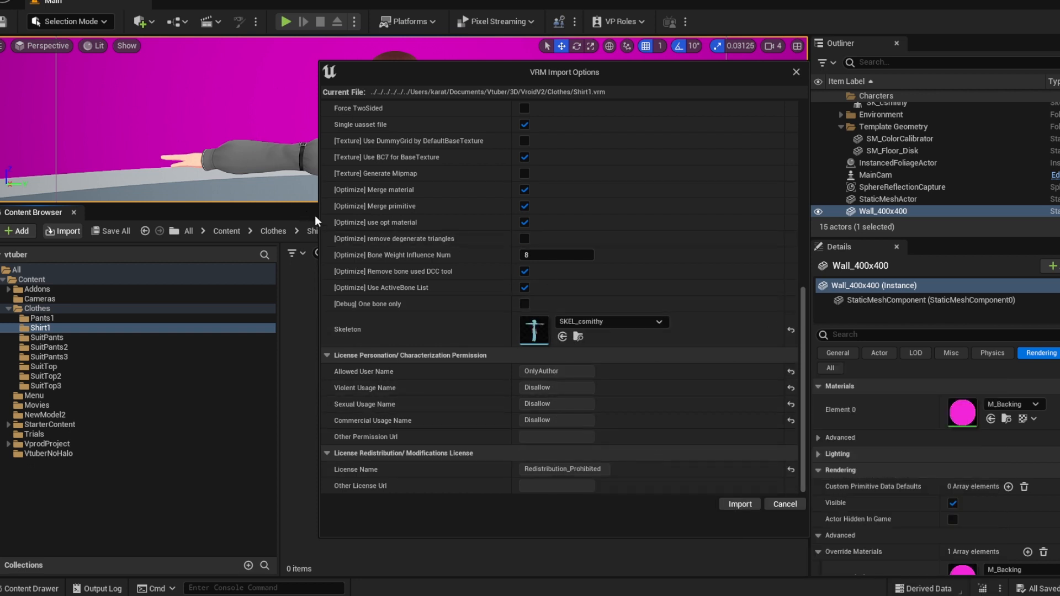
left_click(740, 504)
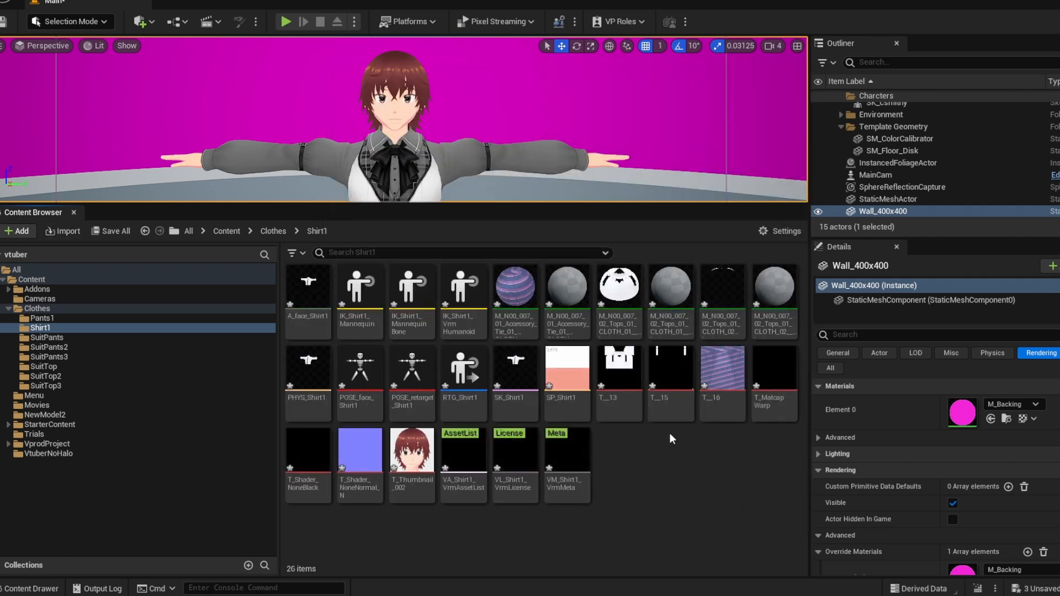
Import Pants1.vrm into the Pants1 folder with the SKEL_csmithy skeleton, and check the contents of both new clothing folders.
left_click(42, 318)
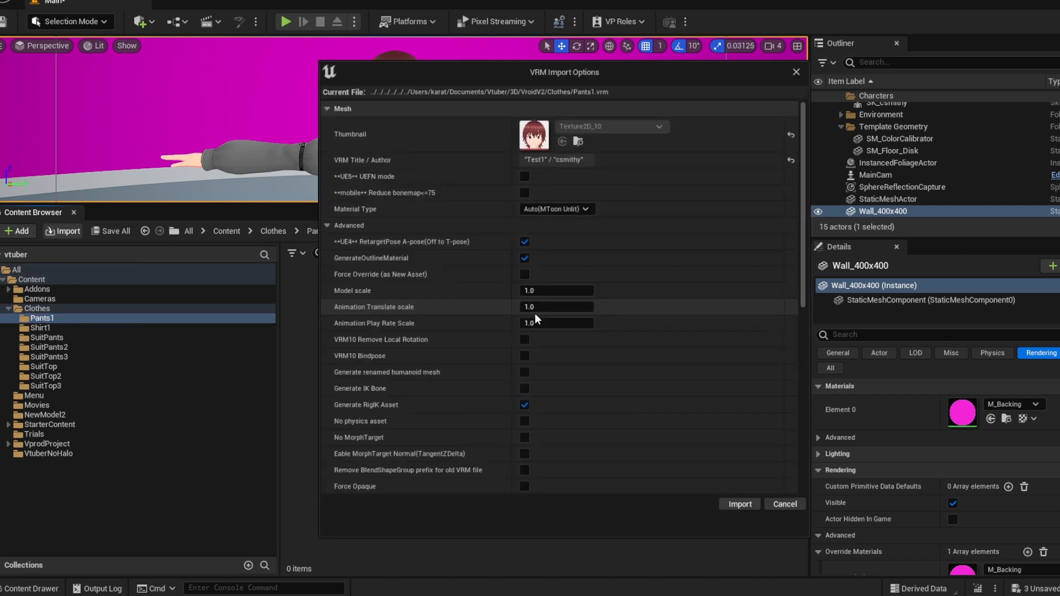
scroll(512, 341, "down", 10)
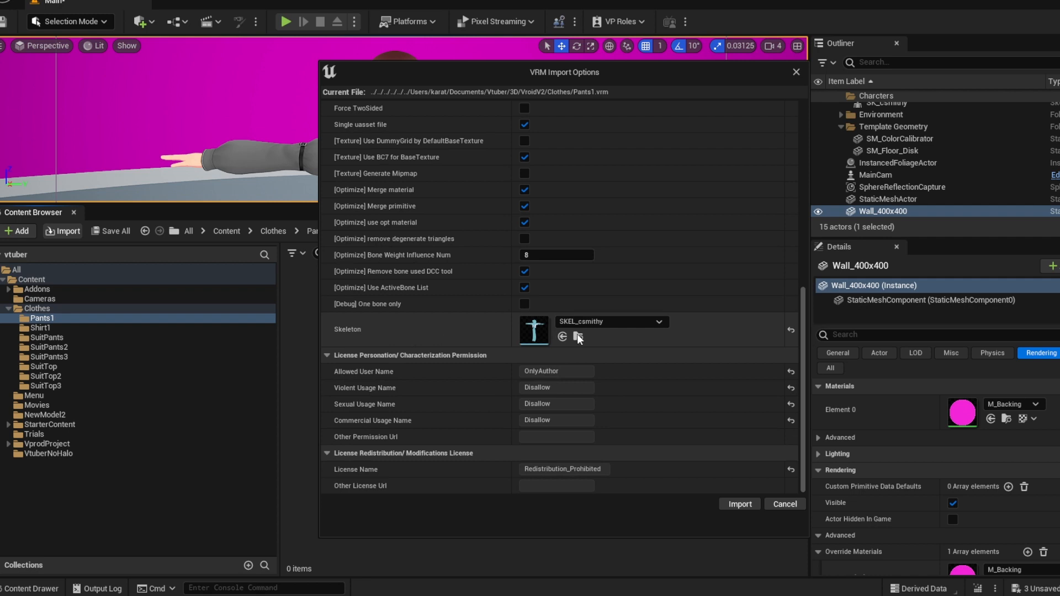
left_click(740, 505)
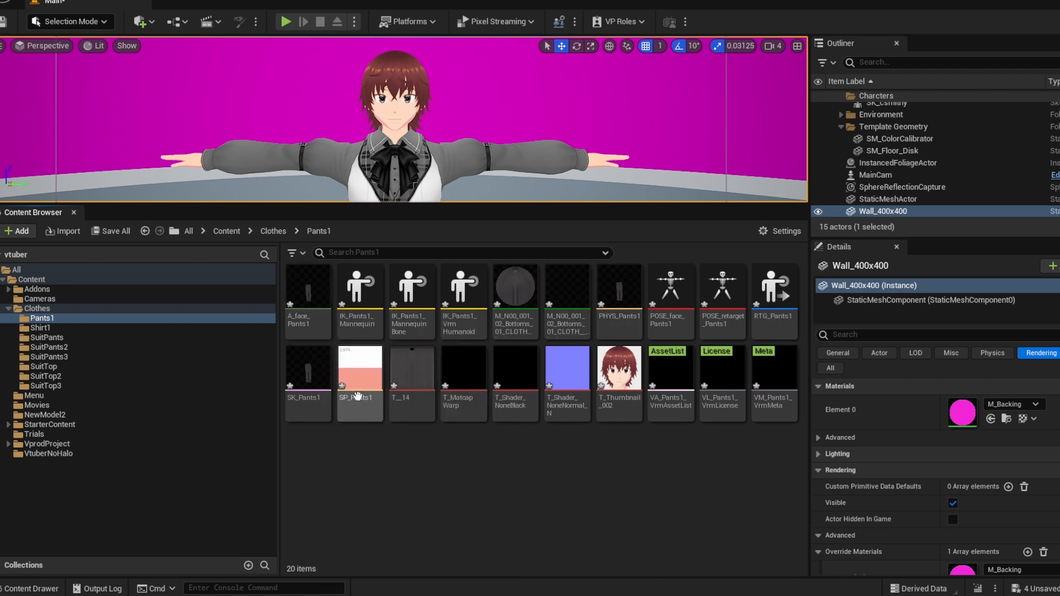
left_click(58, 329)
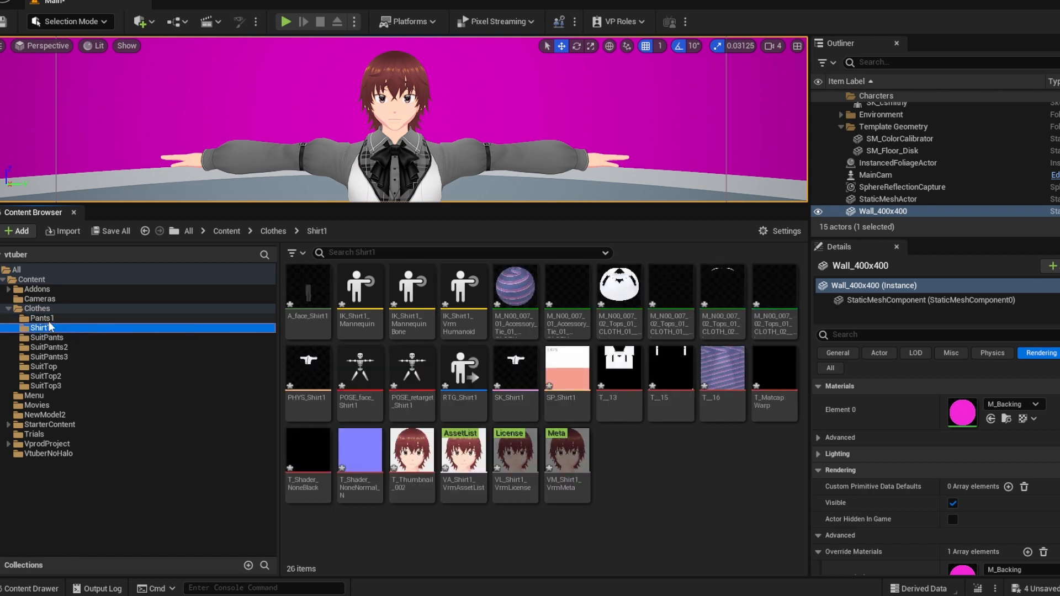
left_click(48, 322)
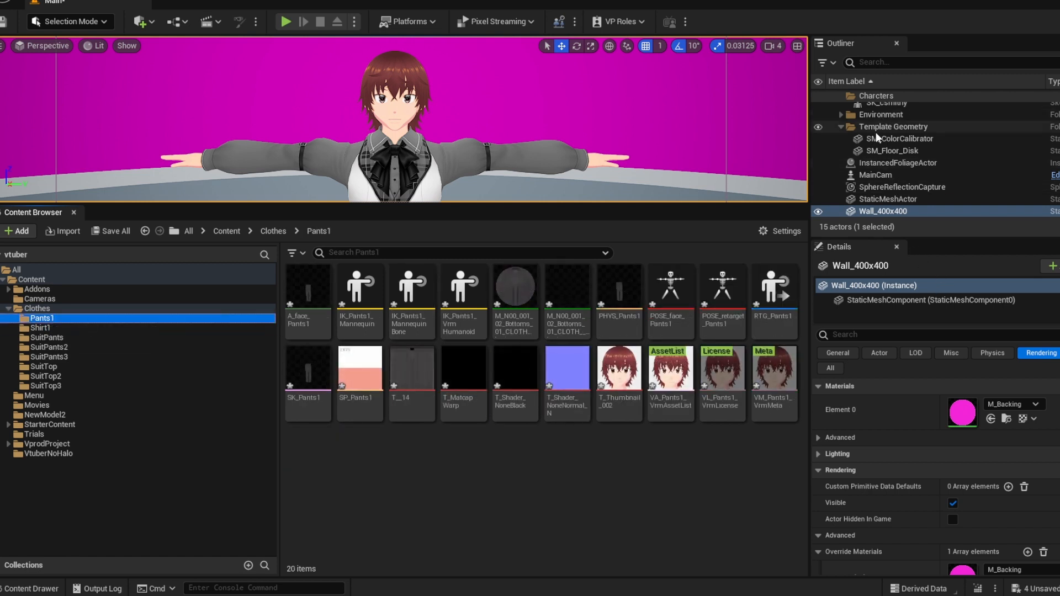
Duplicate the root skeletal mesh component of the SK_csmithy character and name the copy Pants1.
scroll(868, 141, "up", 2)
left_click(896, 128)
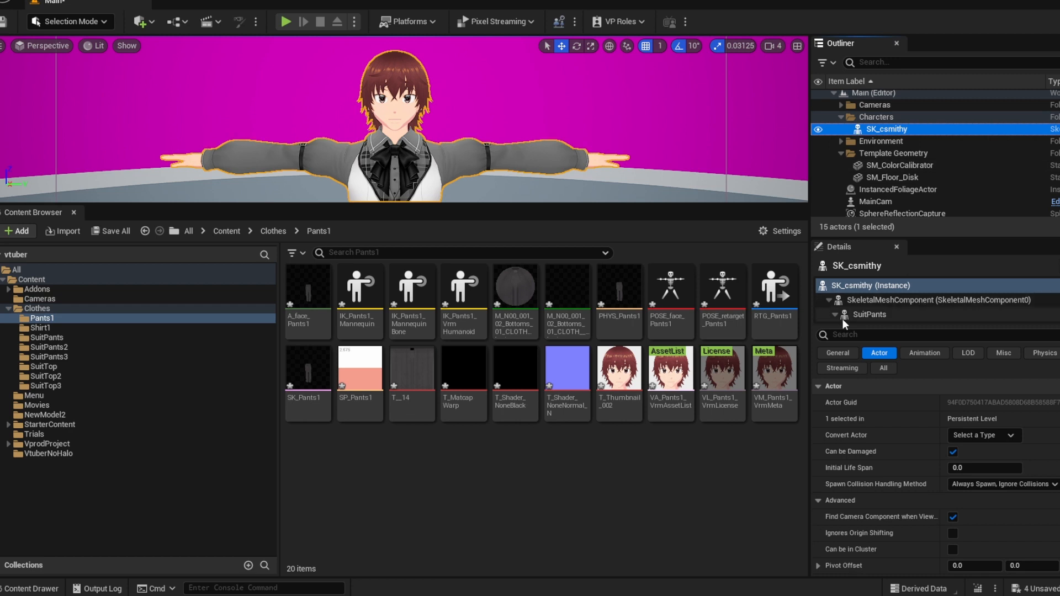
scroll(827, 312, "down", 2)
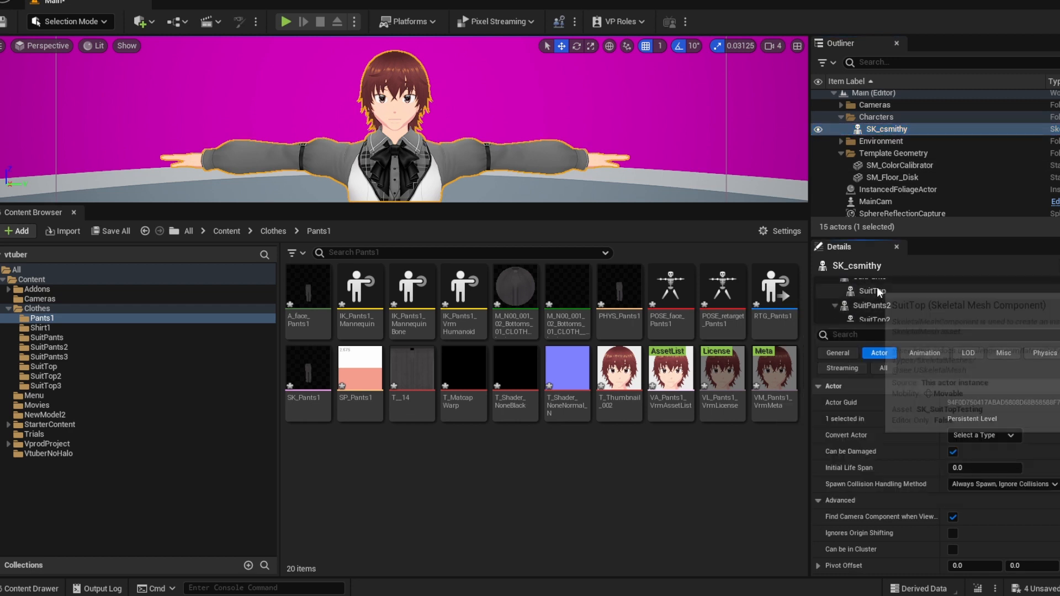
scroll(878, 291, "up", 2)
right_click(880, 301)
left_click(928, 362)
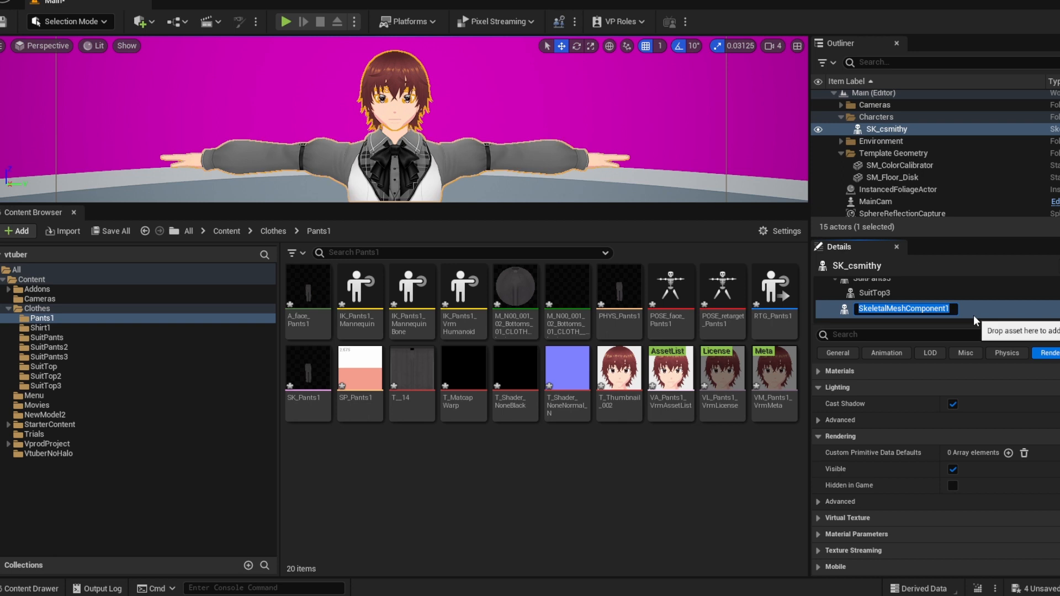
type("Pants1")
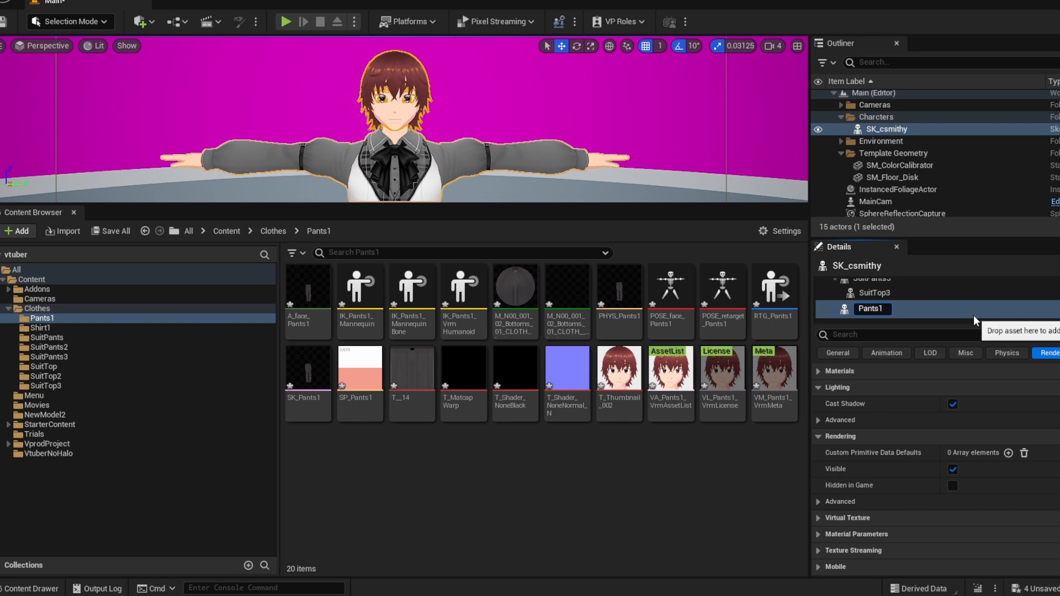
key("Return")
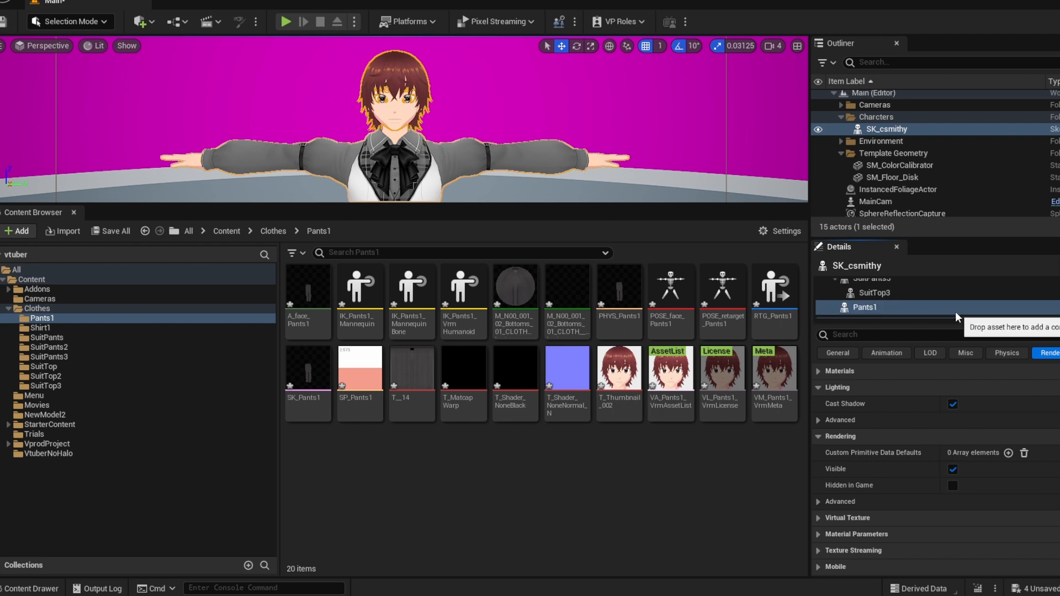
Duplicate the Pants1 component, nest the copy under Pants1 and rename it Shirt1.
left_click(950, 311)
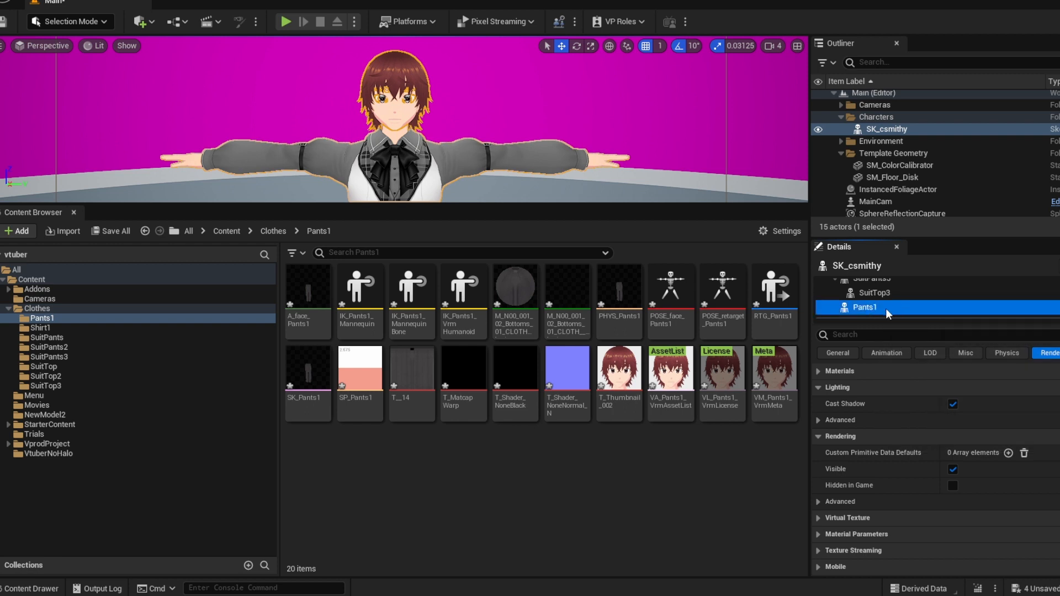
right_click(886, 310)
left_click(946, 372)
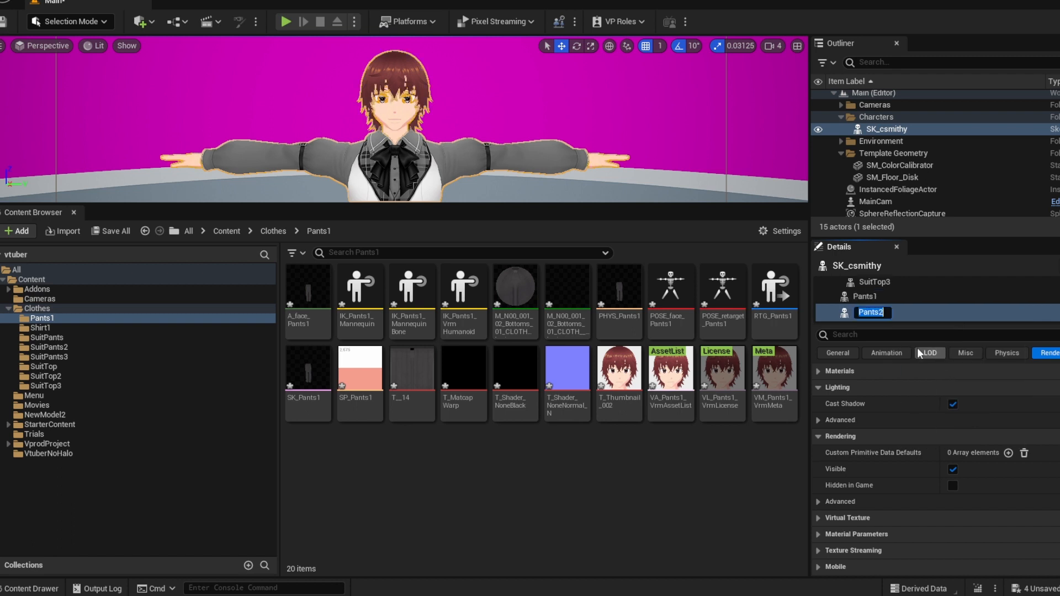
left_click_drag(902, 313, 910, 299)
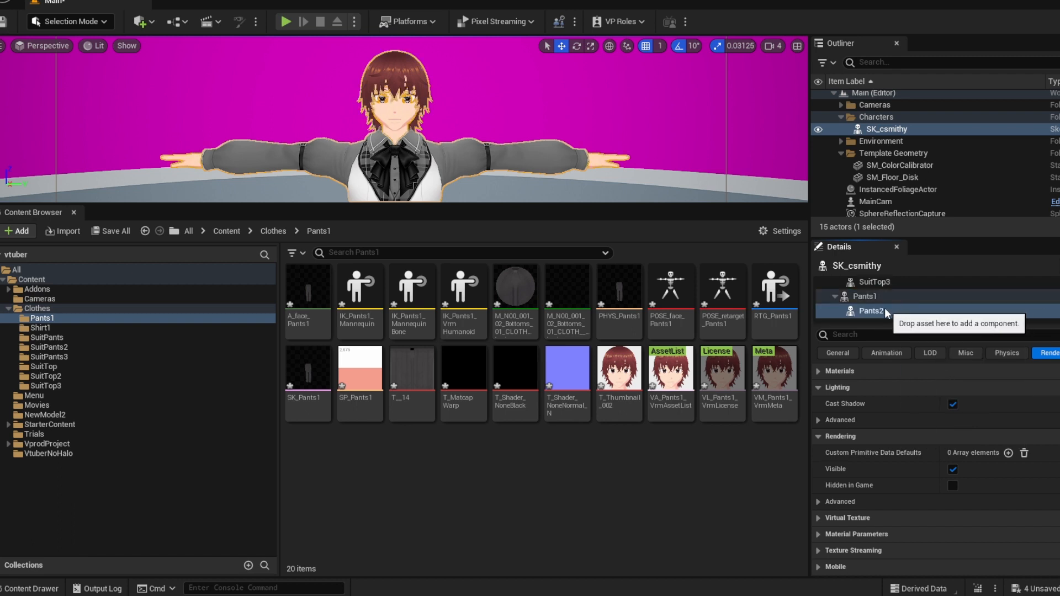
double_click(886, 311)
right_click(879, 312)
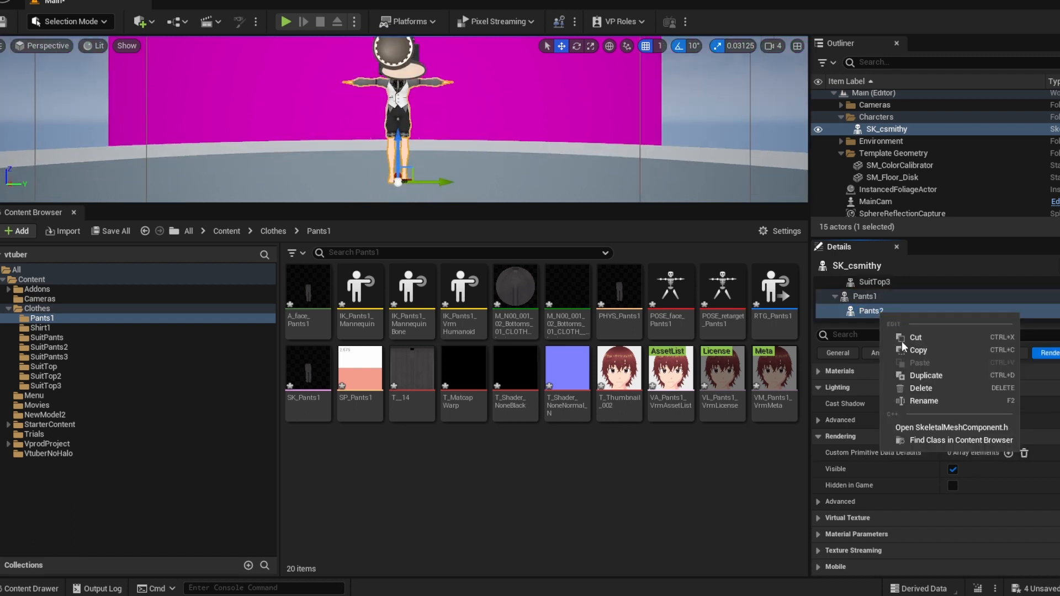
left_click(935, 392)
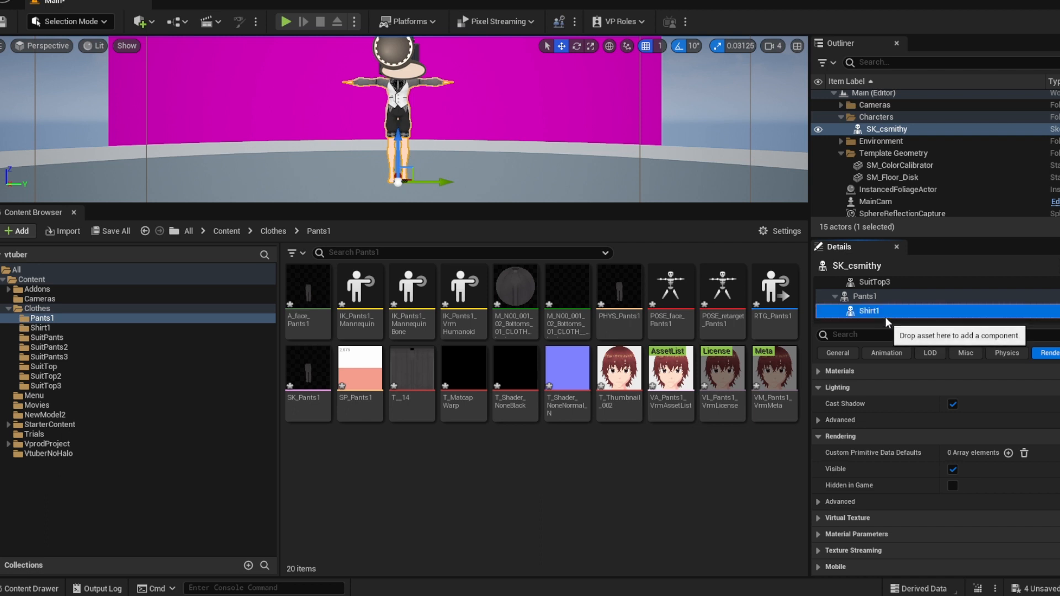
Assign SK_Pants1 as the skeletal mesh asset of the Pants1 component.
left_click(883, 297)
left_click(852, 353)
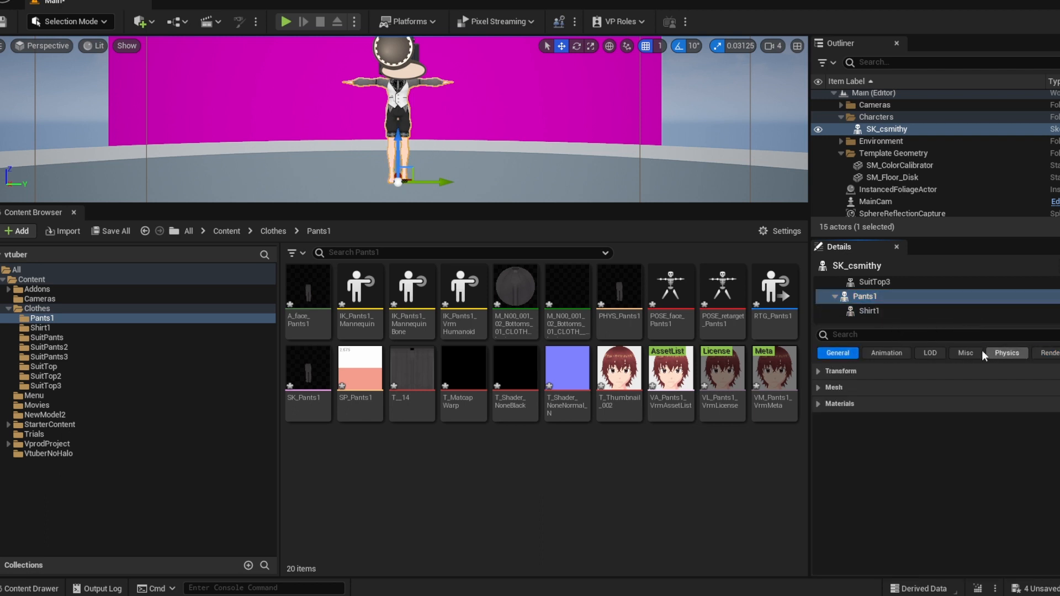
left_click(818, 388)
left_click(1036, 409)
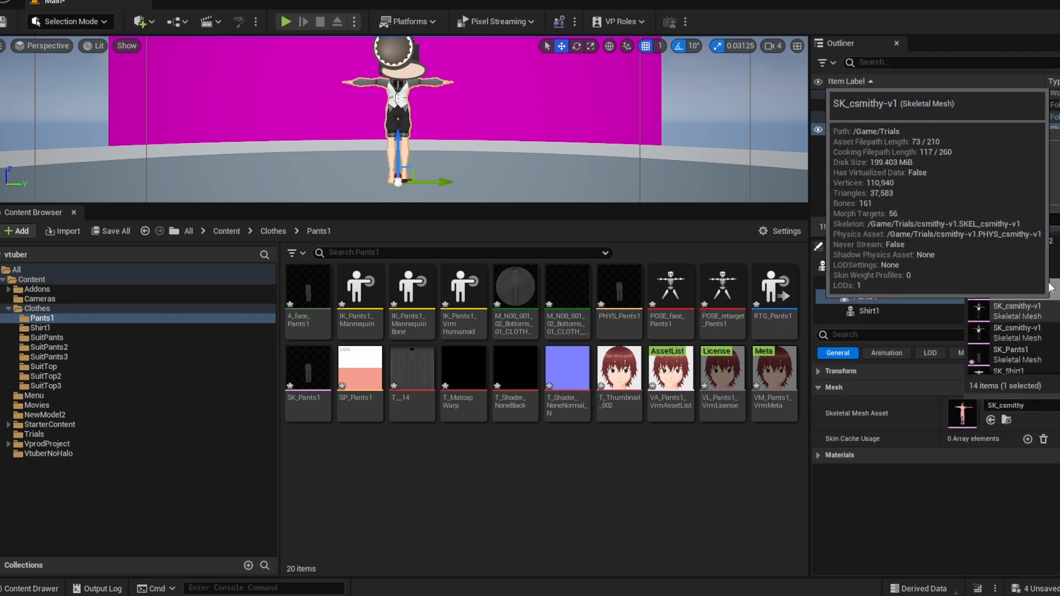
scroll(1013, 304, "down", 2)
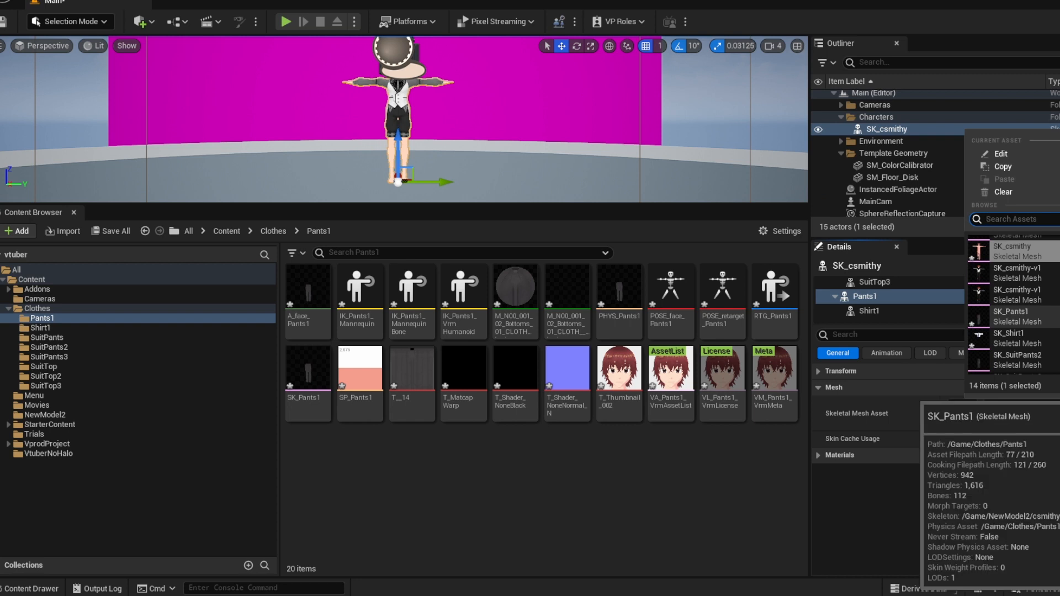
left_click(1010, 316)
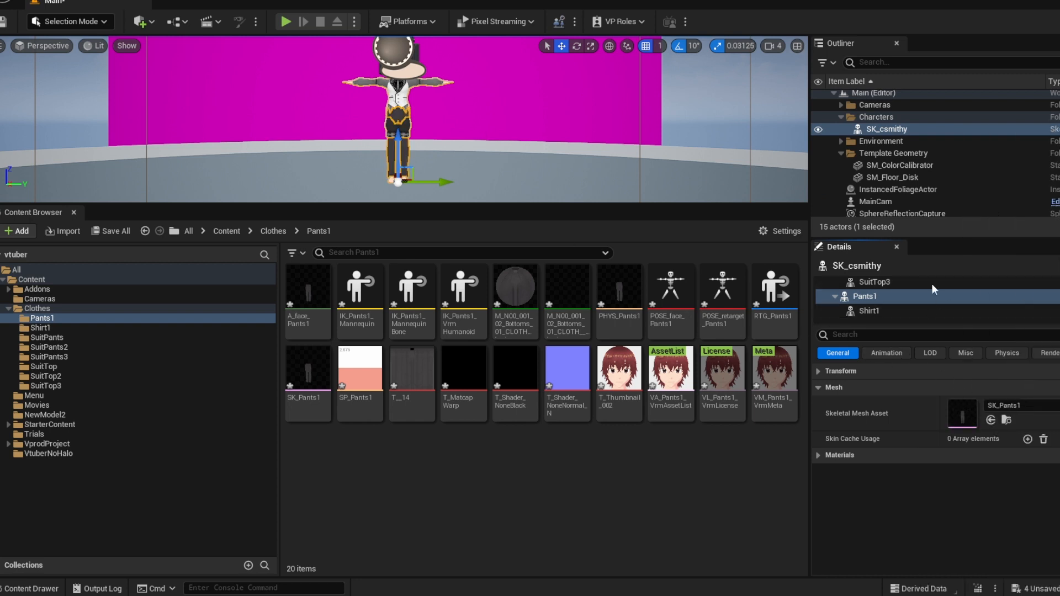
Assign SK_Shirt1 as the skeletal mesh asset of the Shirt1 component and inspect the outfit on the character.
left_click(889, 310)
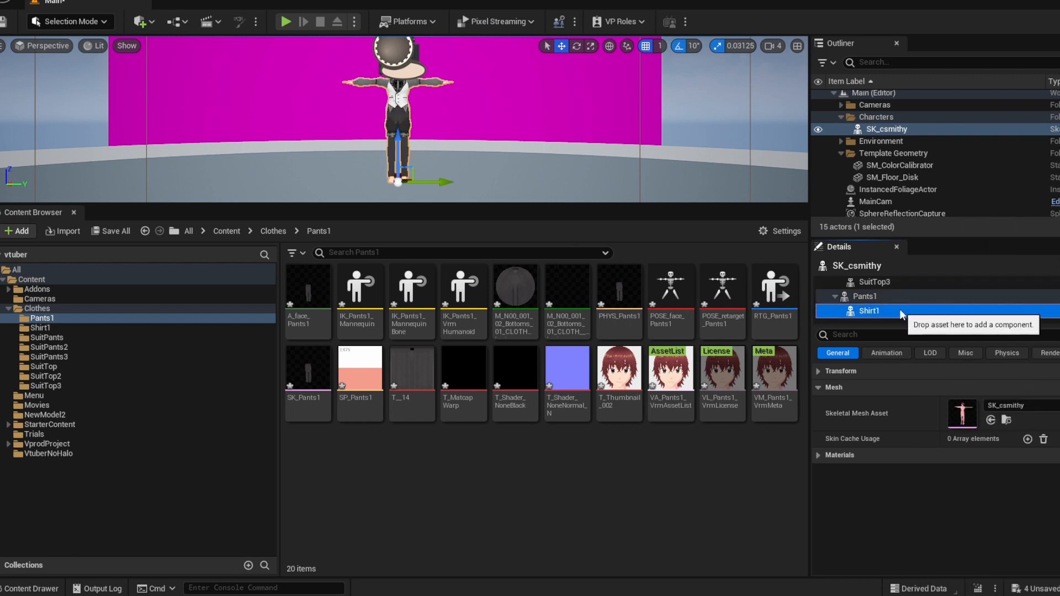
left_click(1035, 407)
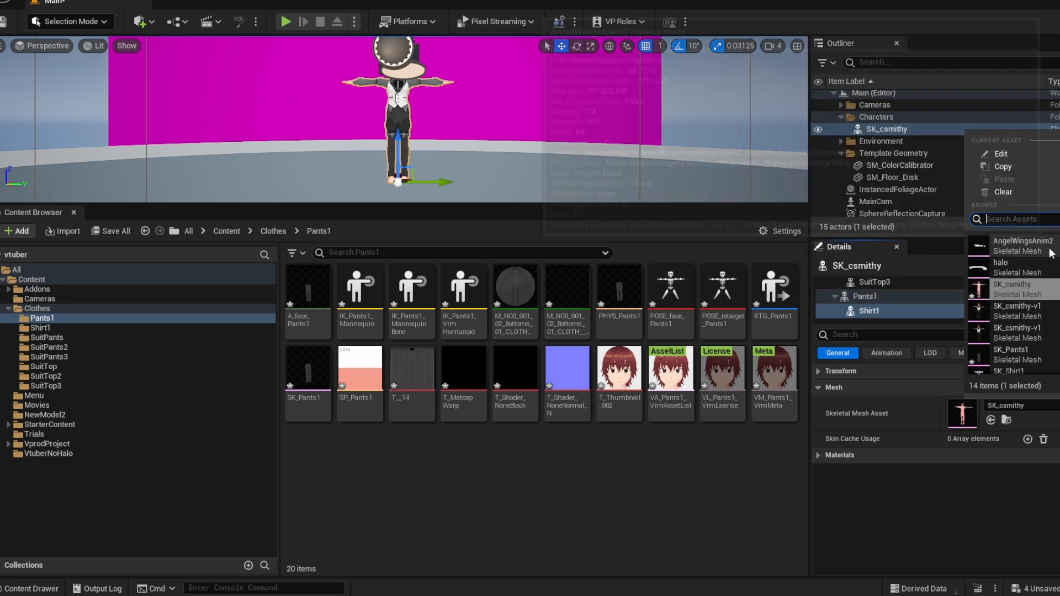
type("shirt")
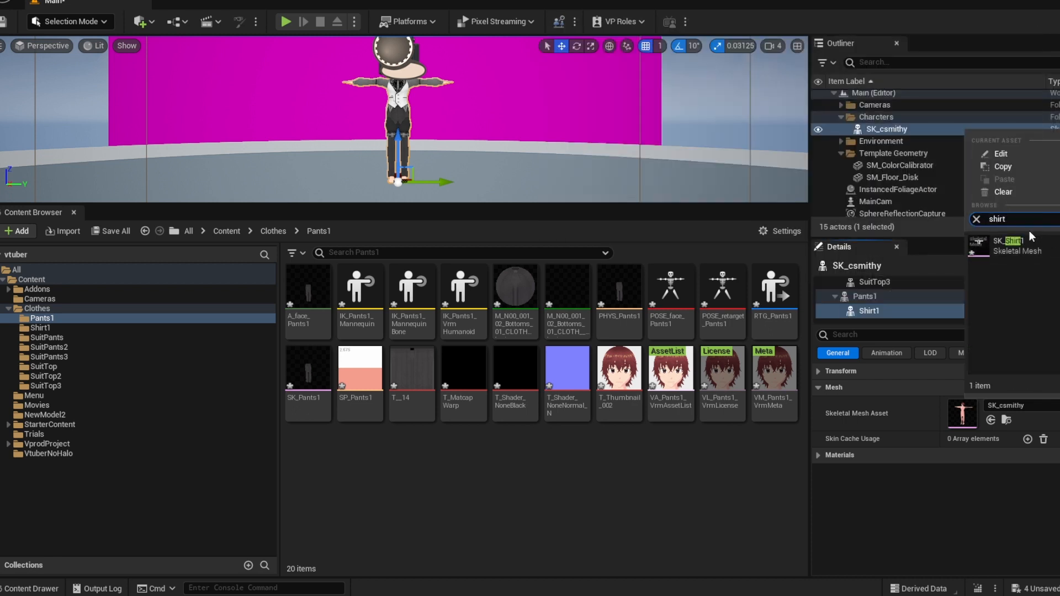
left_click(1015, 246)
scroll(508, 122, "up", 6)
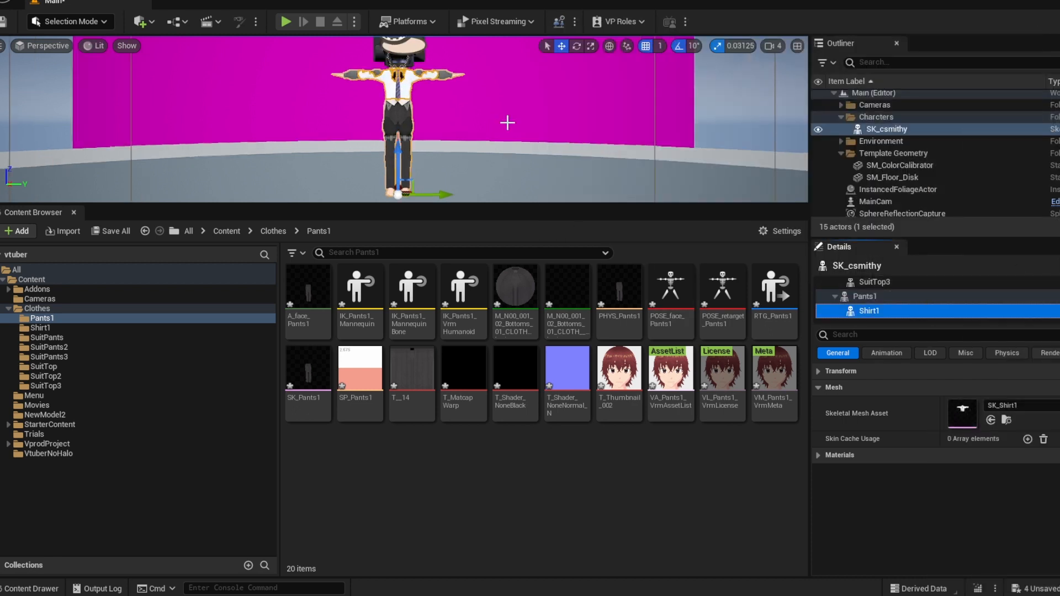
scroll(513, 122, "down", 2)
right_click_drag(530, 136, 530, 116)
middle_click_drag(530, 119, 613, 82)
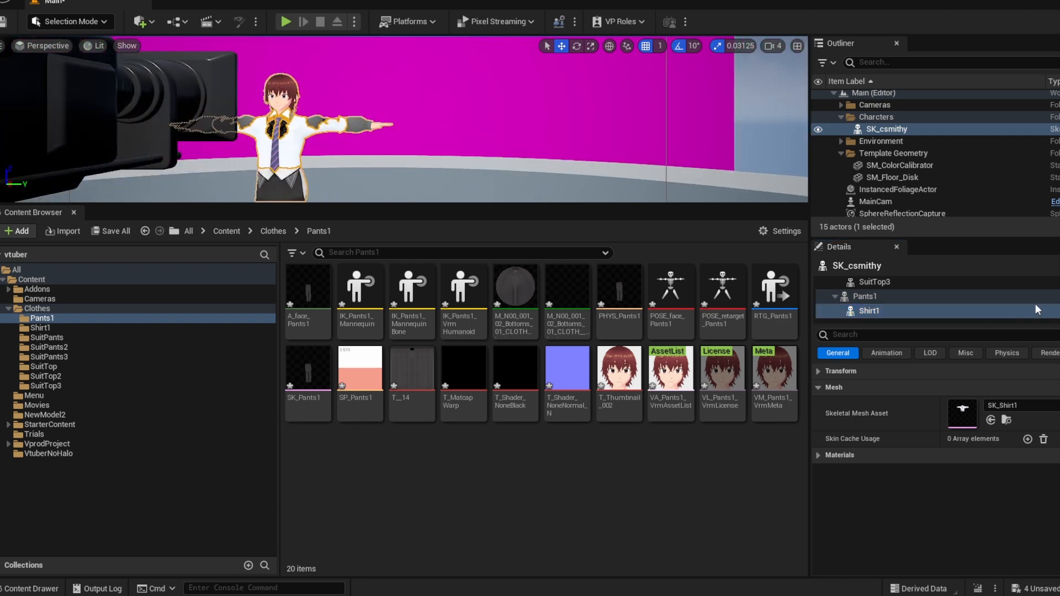
Turn off the Visible rendering option for both the Shirt1 and Pants1 components.
left_click(1049, 353)
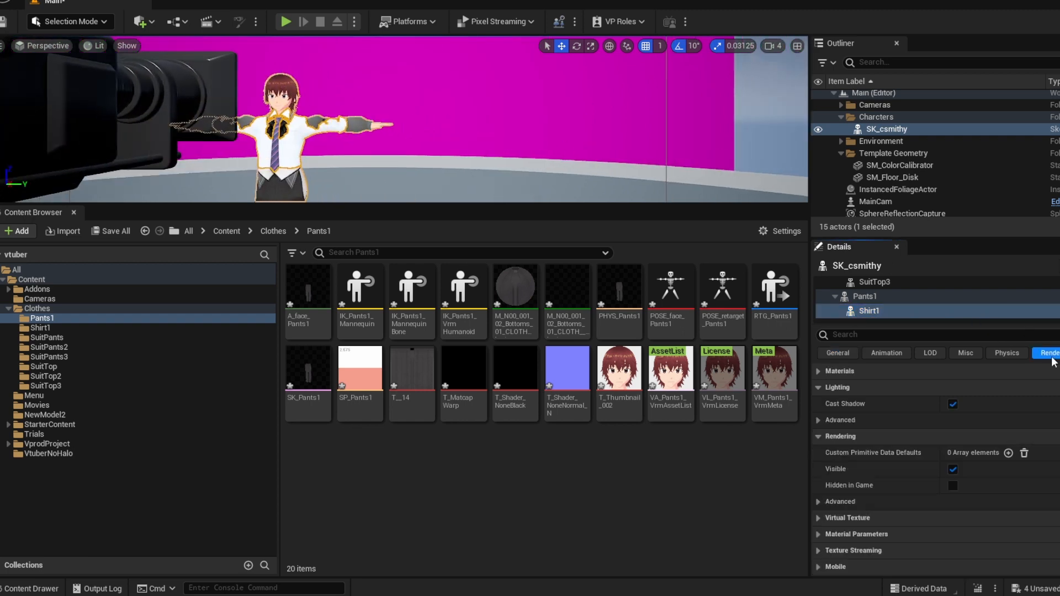
left_click(953, 470)
left_click(906, 298)
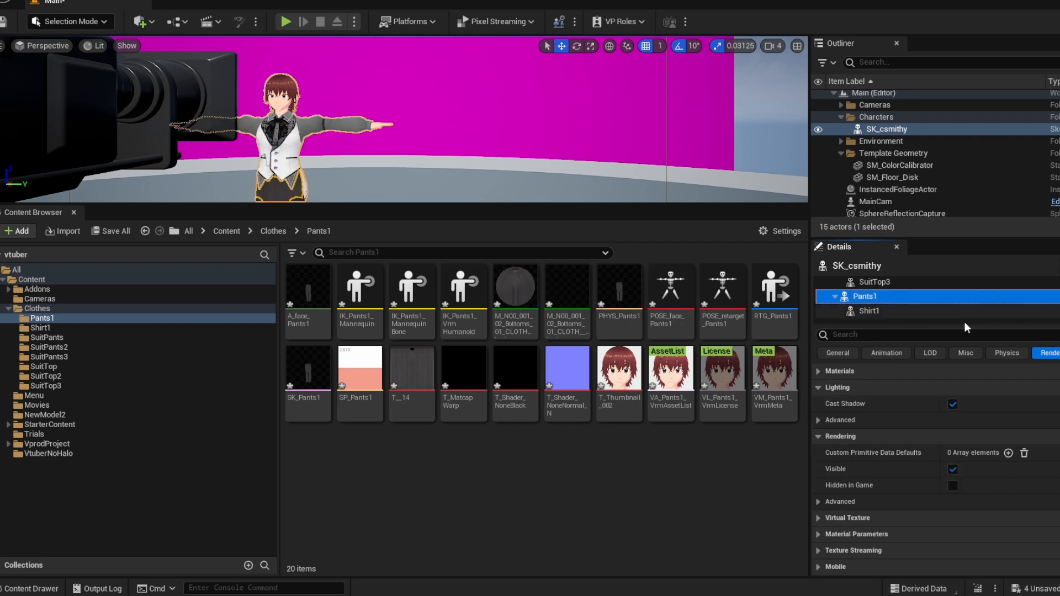
left_click(952, 469)
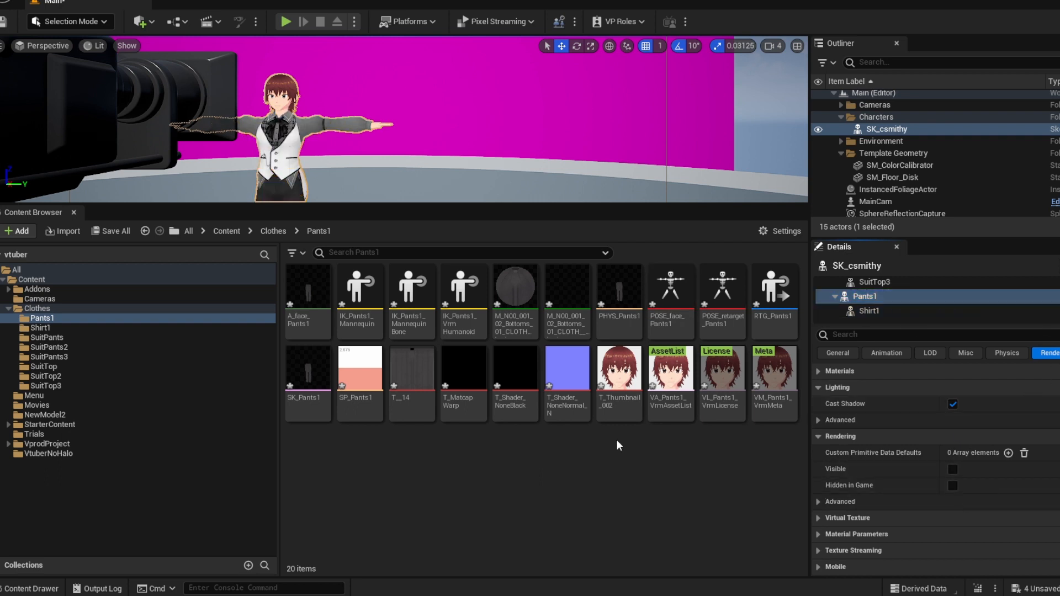
left_click(1006, 357)
left_click(843, 354)
left_click(1044, 355)
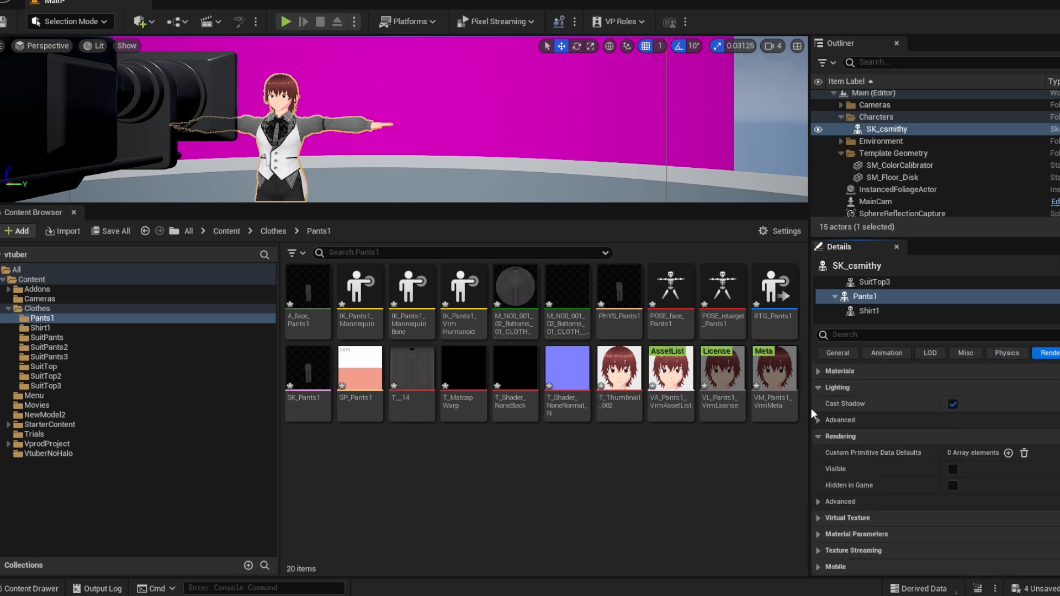
left_click(44, 328)
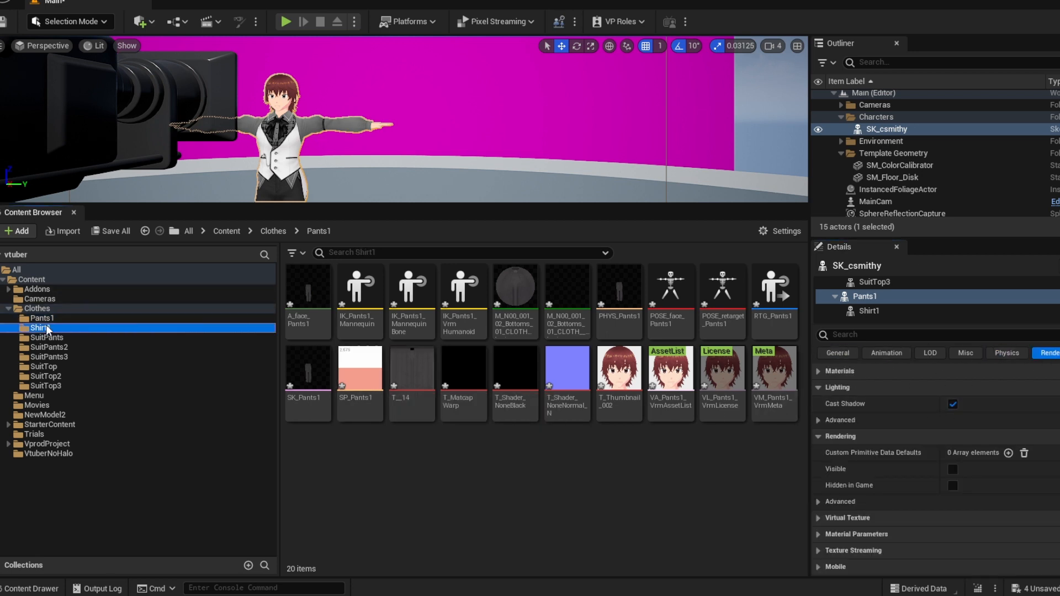
left_click(43, 318)
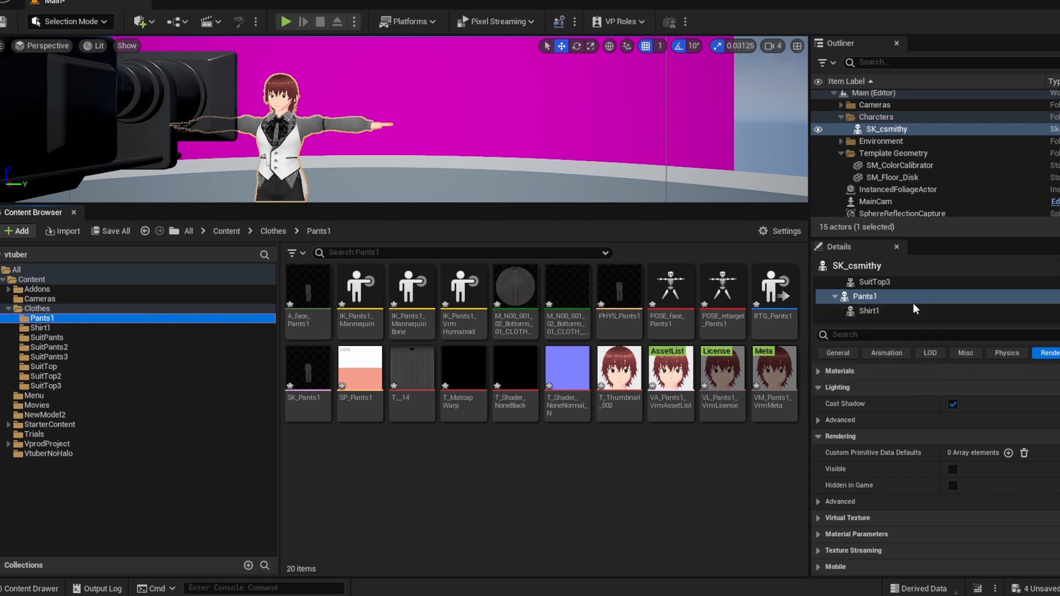
left_click(896, 313)
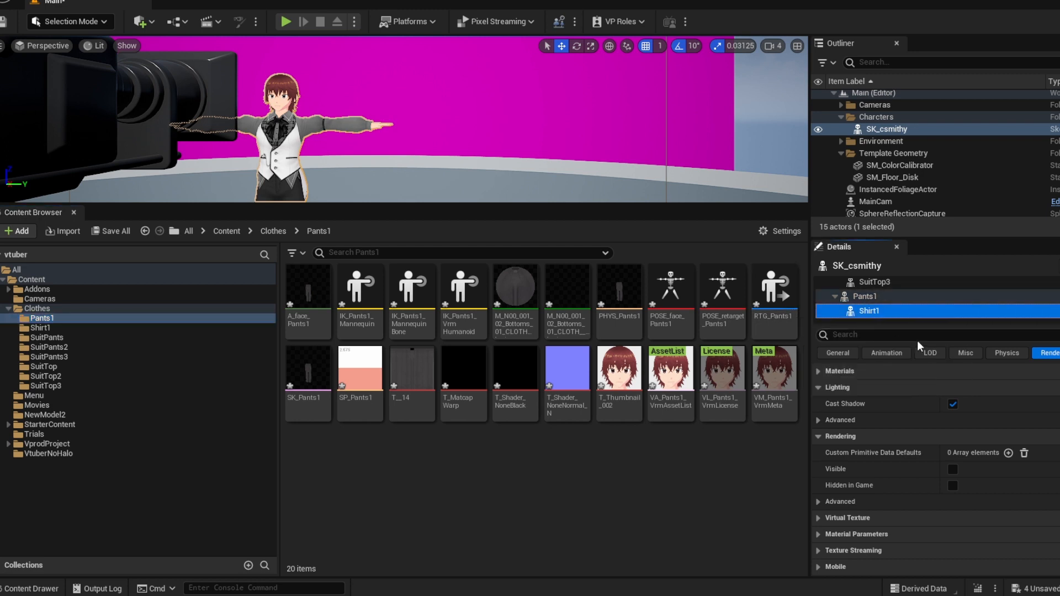
scroll(883, 306, "up", 1)
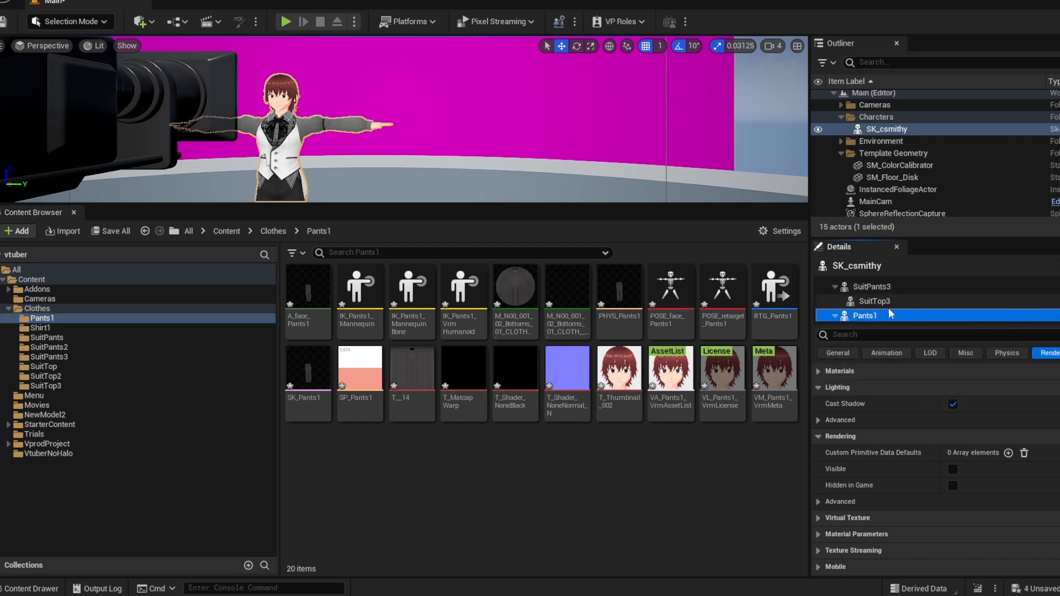
Examine the component tags on SuitPants3 and its child SuitTop3.
left_click(899, 286)
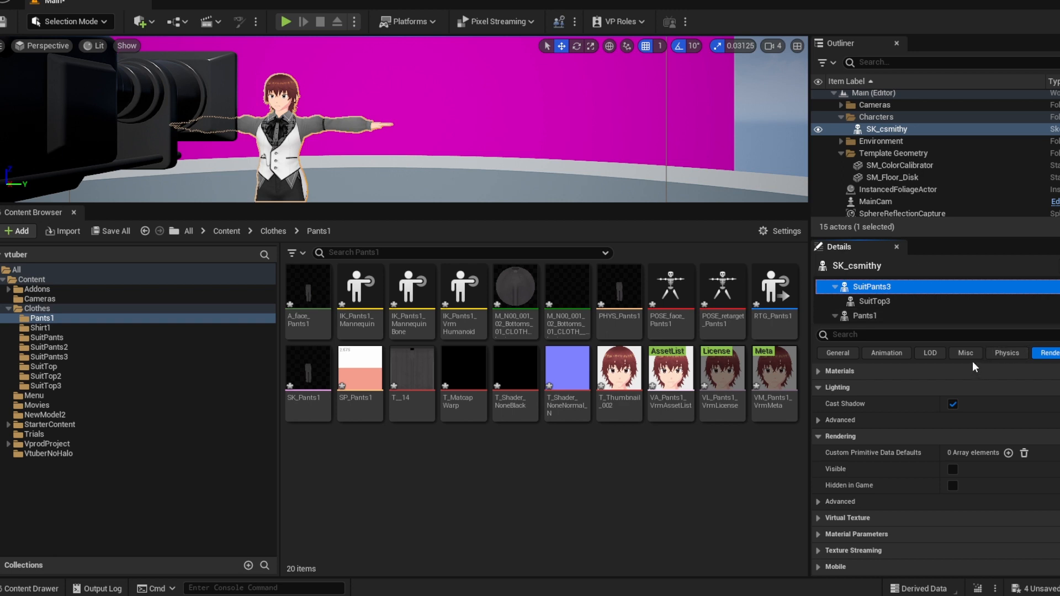
left_click(965, 353)
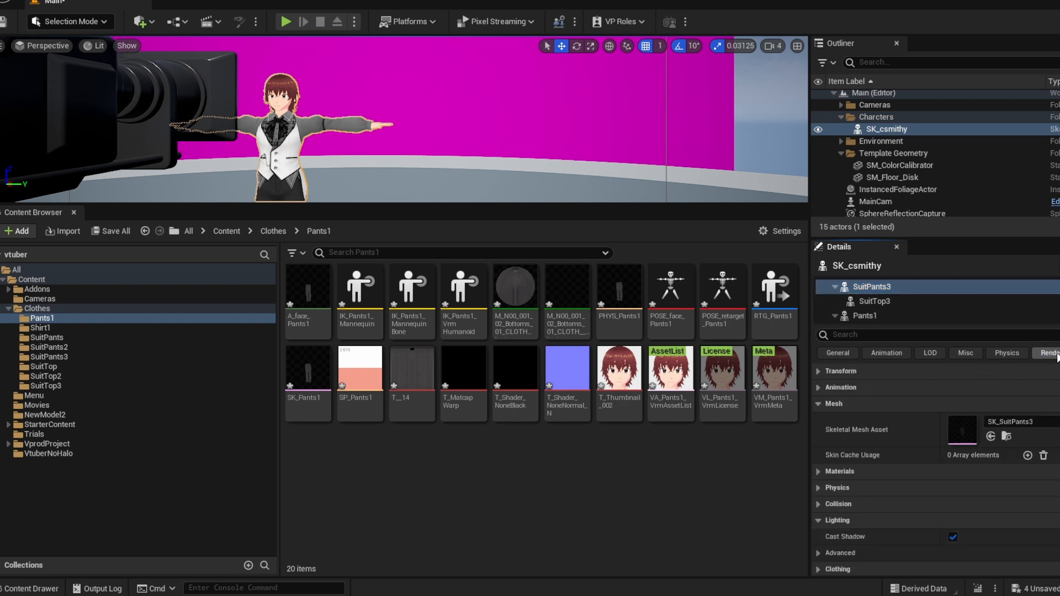
left_click(960, 353)
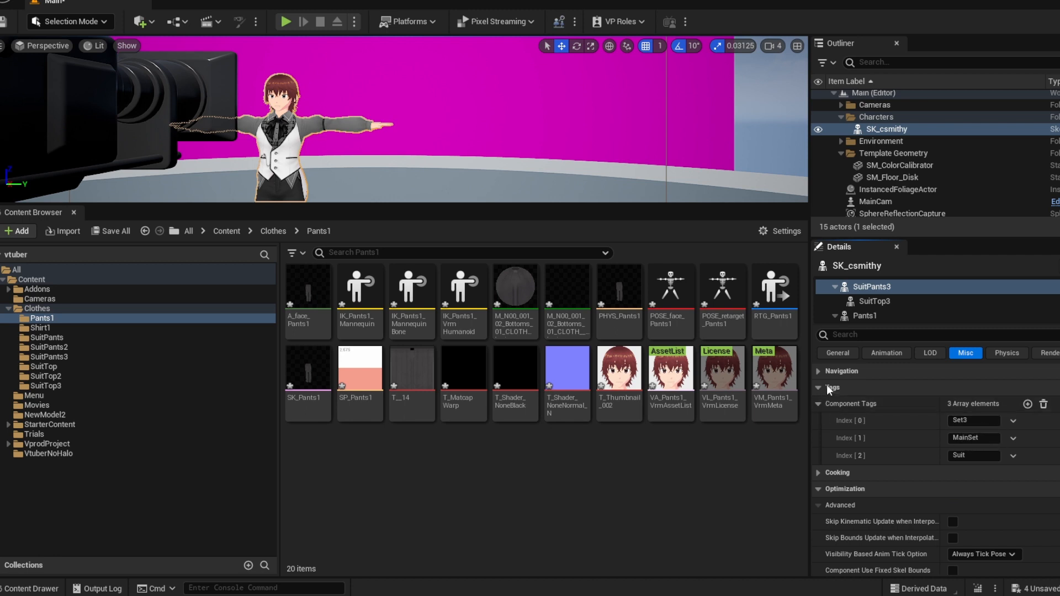
left_click(908, 301)
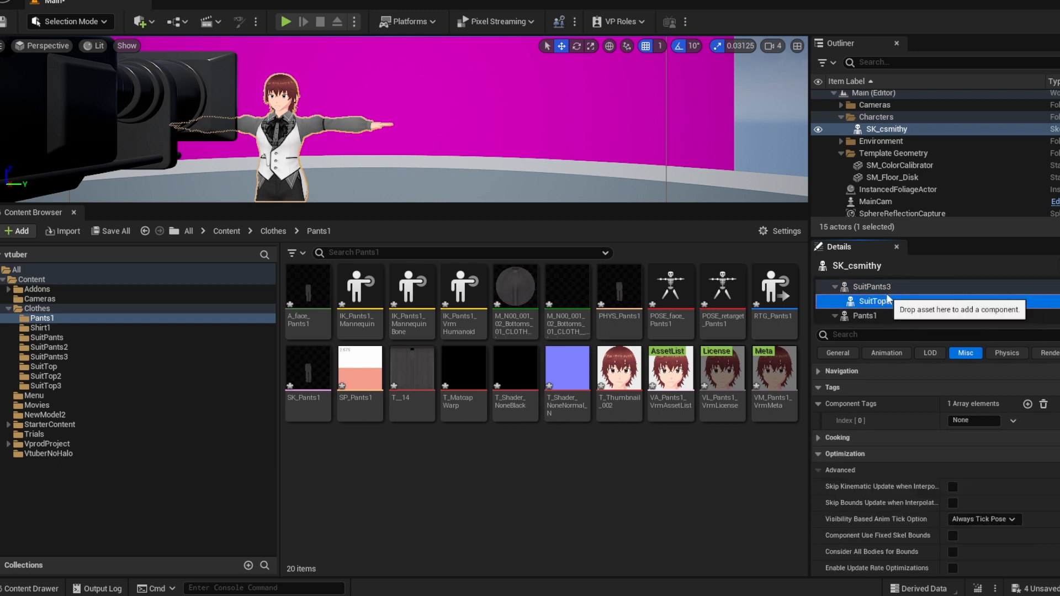
left_click(891, 287)
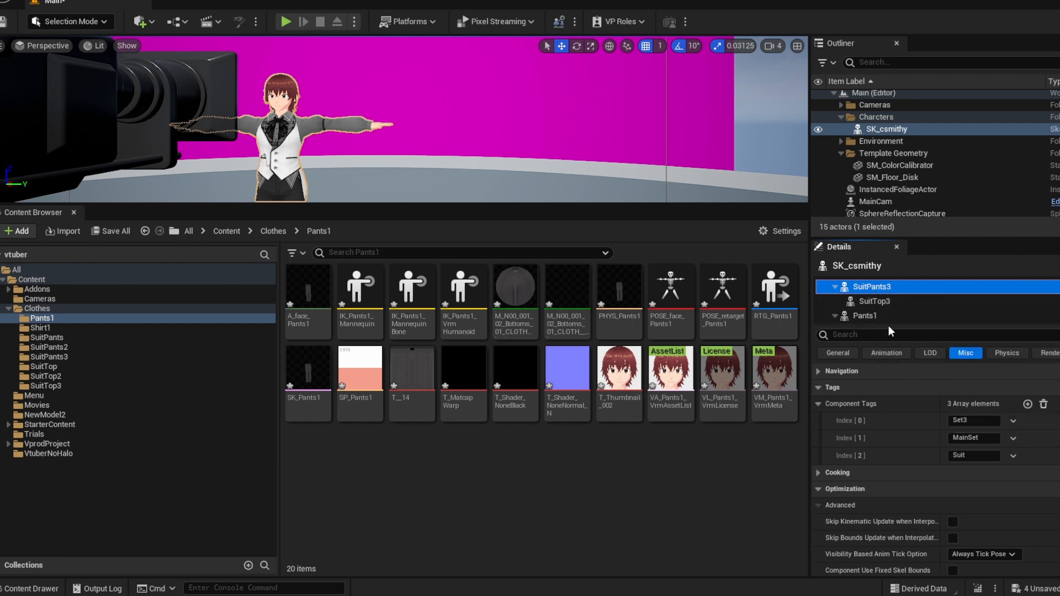
Collapse the SuitPants, SuitPants2 and SuitPants3 components in the hierarchy and select Pants1 to show its component tags.
left_click(835, 286)
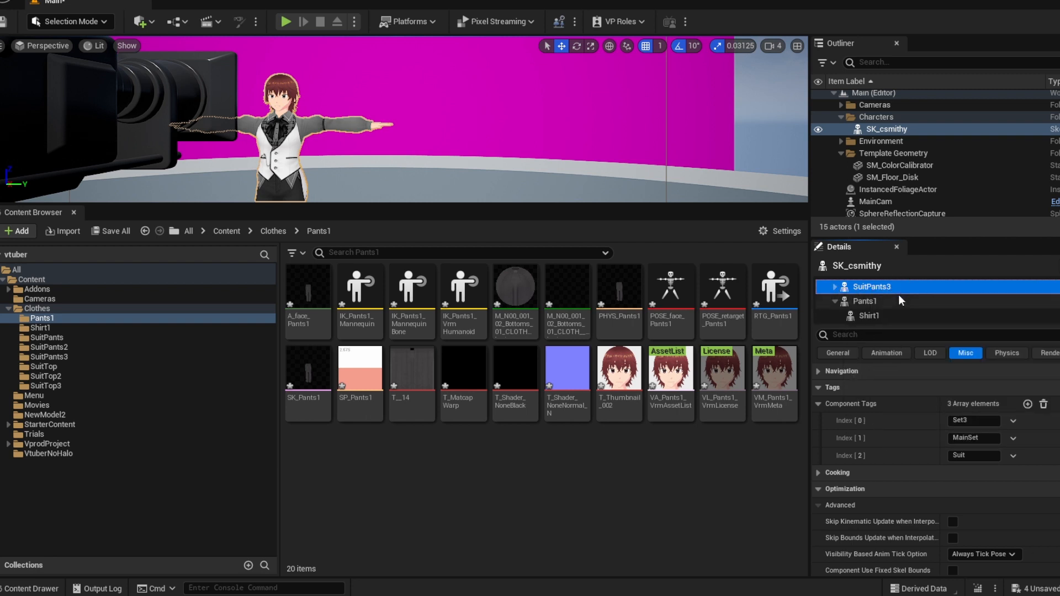
scroll(850, 286, "up", 1)
left_click(833, 297)
scroll(856, 306, "up", 2)
left_click(835, 307)
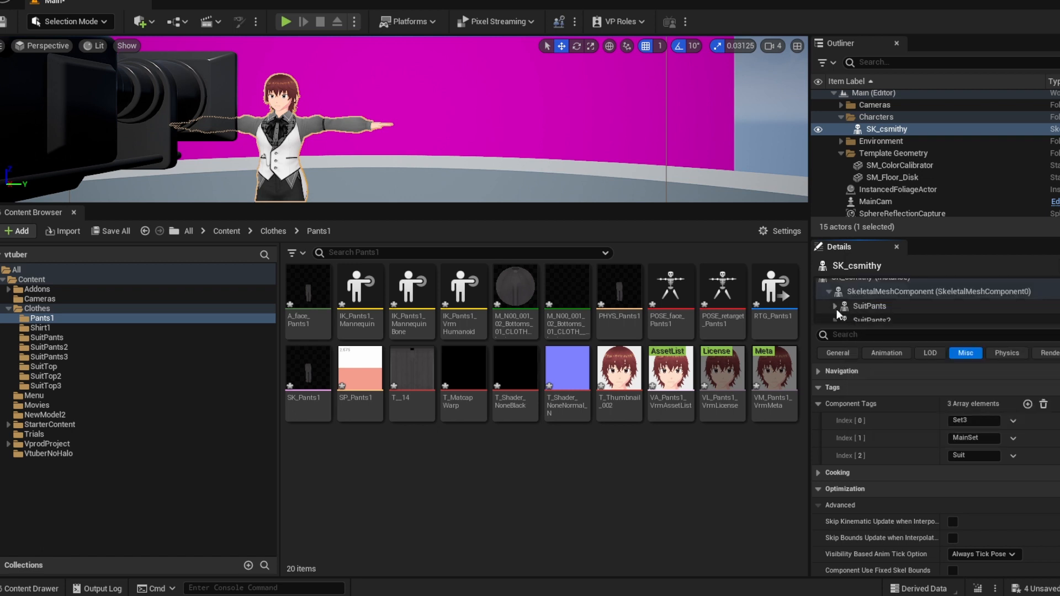
scroll(888, 306, "down", 2)
left_click(880, 304)
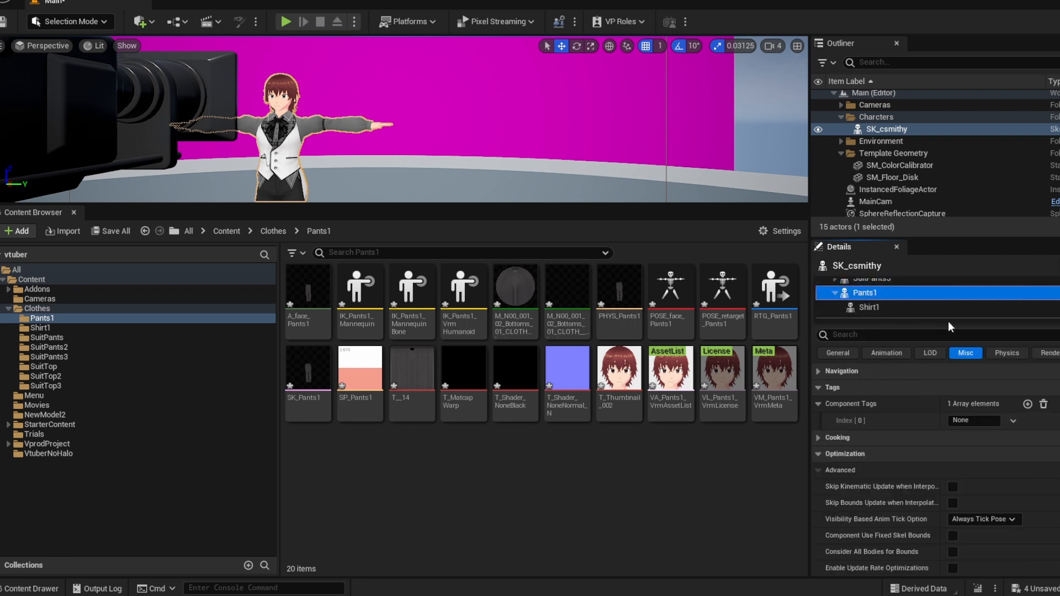
Check the component tags on SuitPants3 and set the first component tag of Pants1 to casual.
left_click(978, 423)
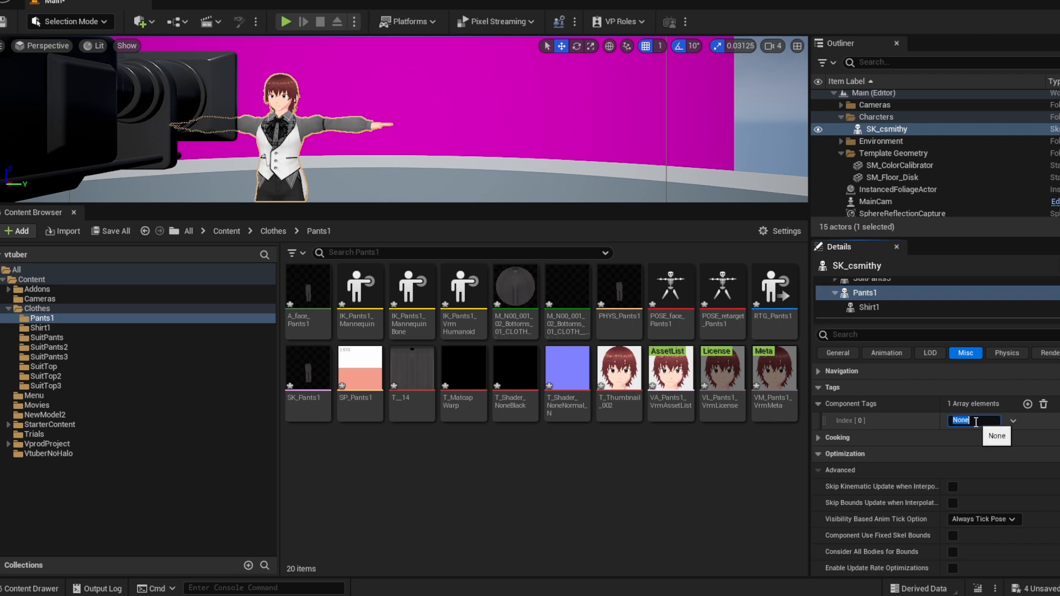
scroll(876, 299, "up", 1)
left_click(876, 299)
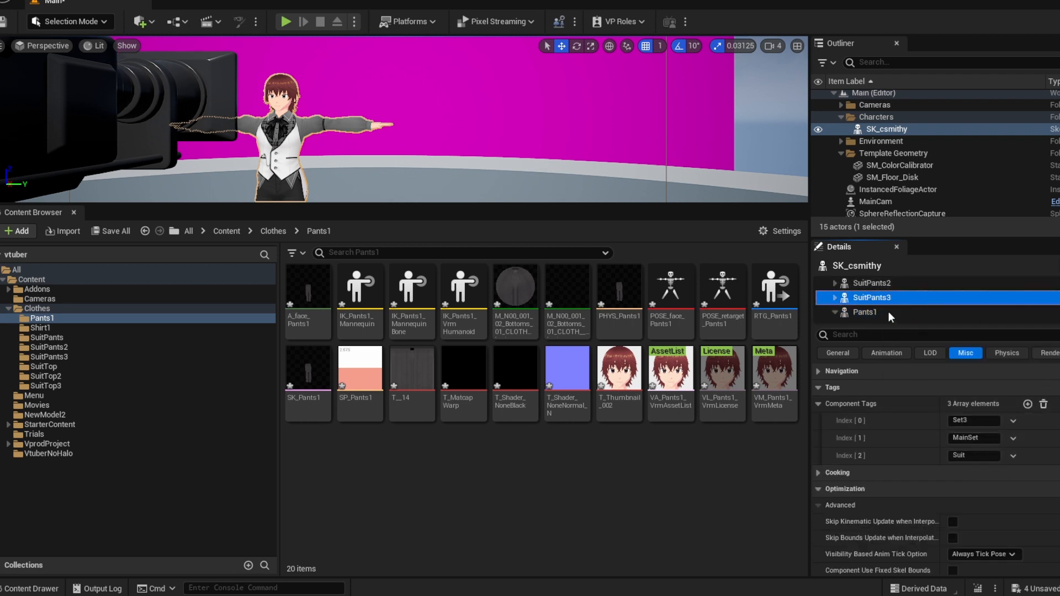
scroll(882, 293, "down", 1)
left_click(882, 292)
left_click(972, 421)
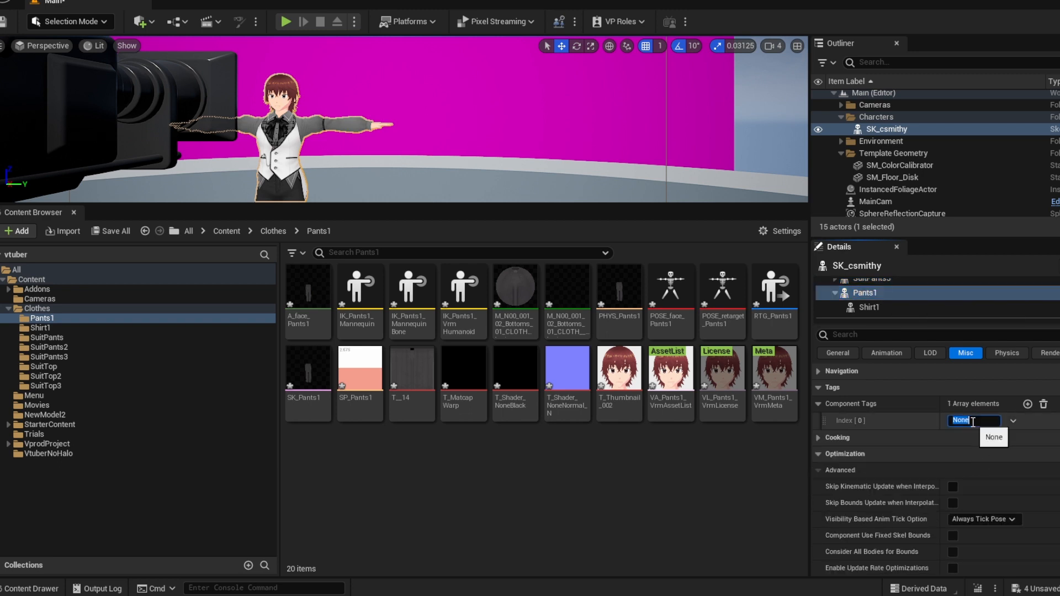
type("Casual")
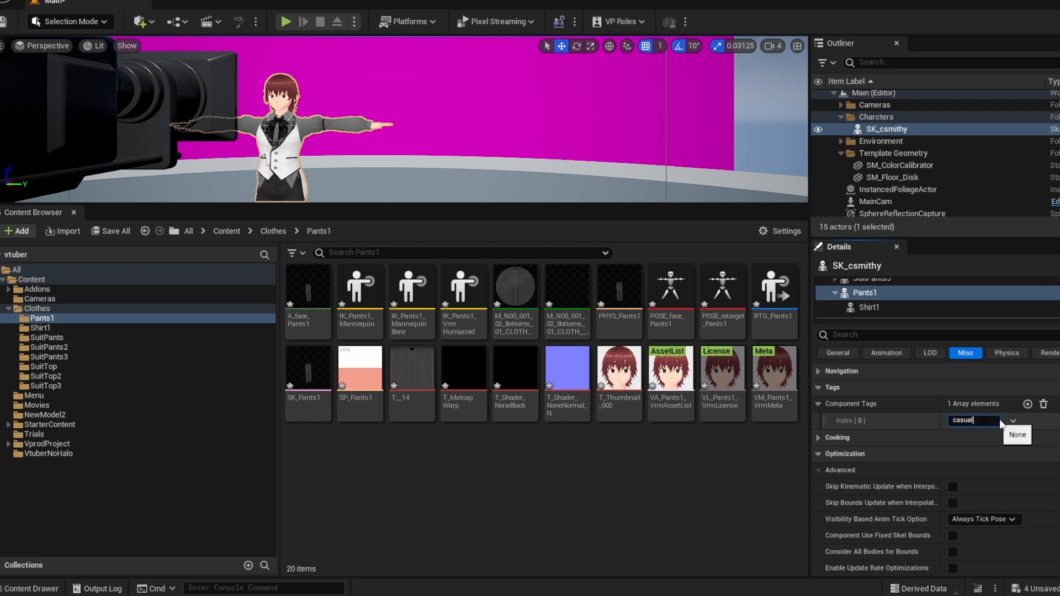
Add a second component tag named Set4 to the Pants1 component.
left_click(1027, 404)
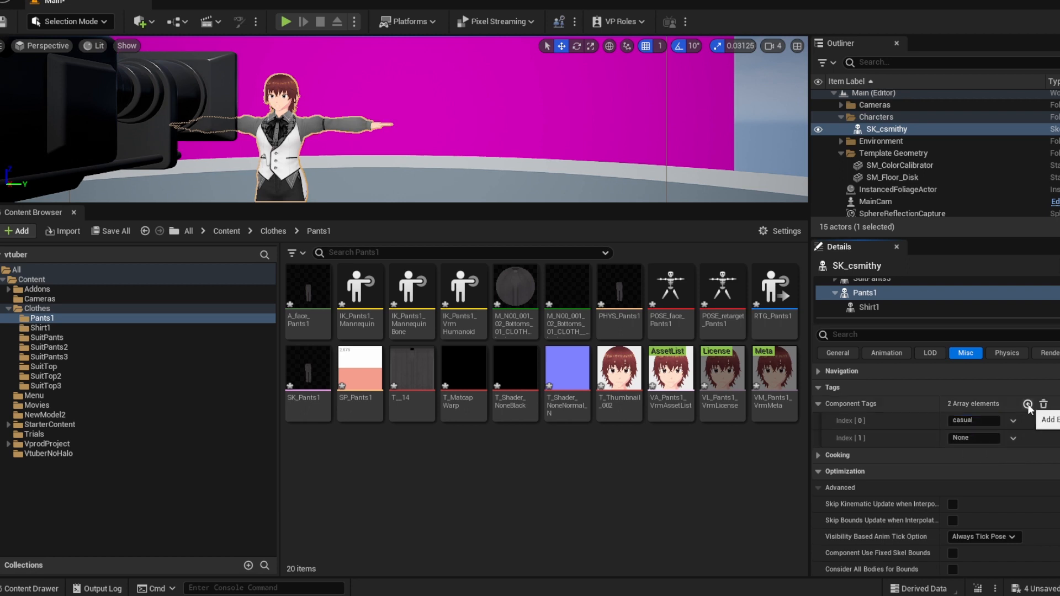
left_click(977, 440)
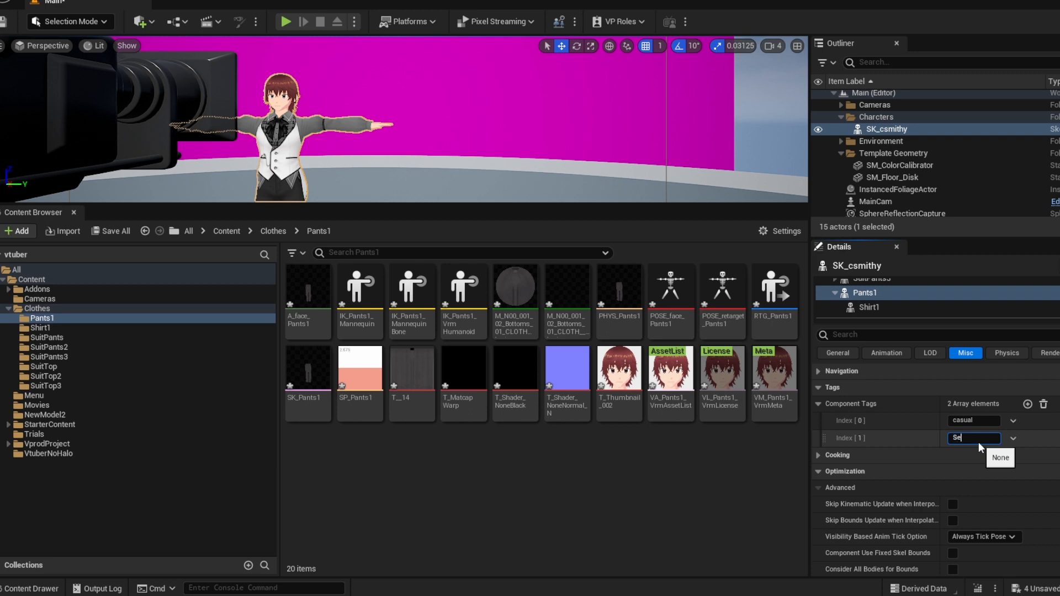
key("Return")
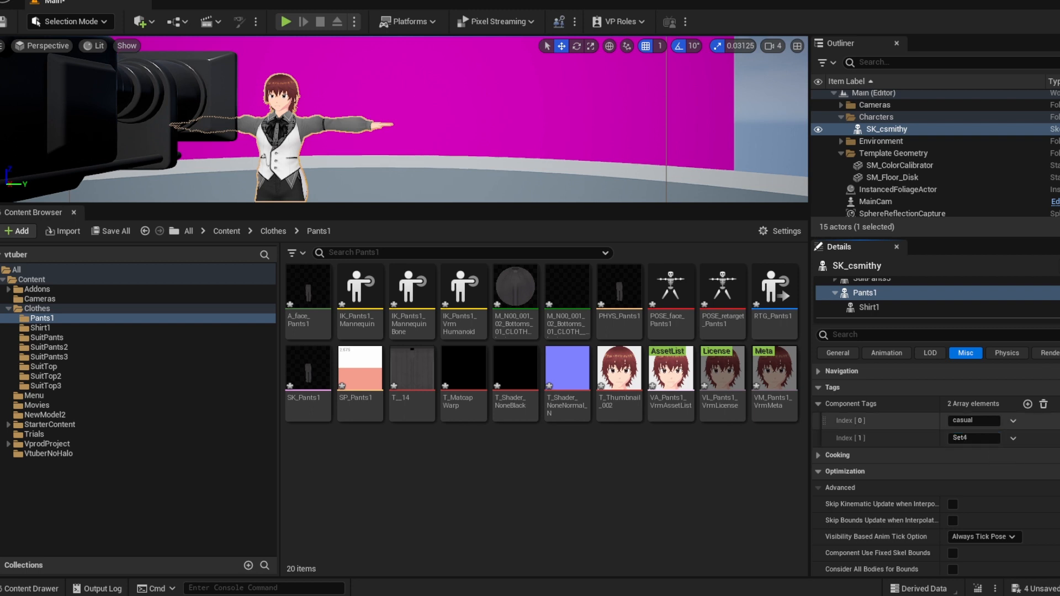
Compare Pants1 with SuitPants3 and add a third component tag named MainSet to Pants1.
scroll(862, 296, "up", 1)
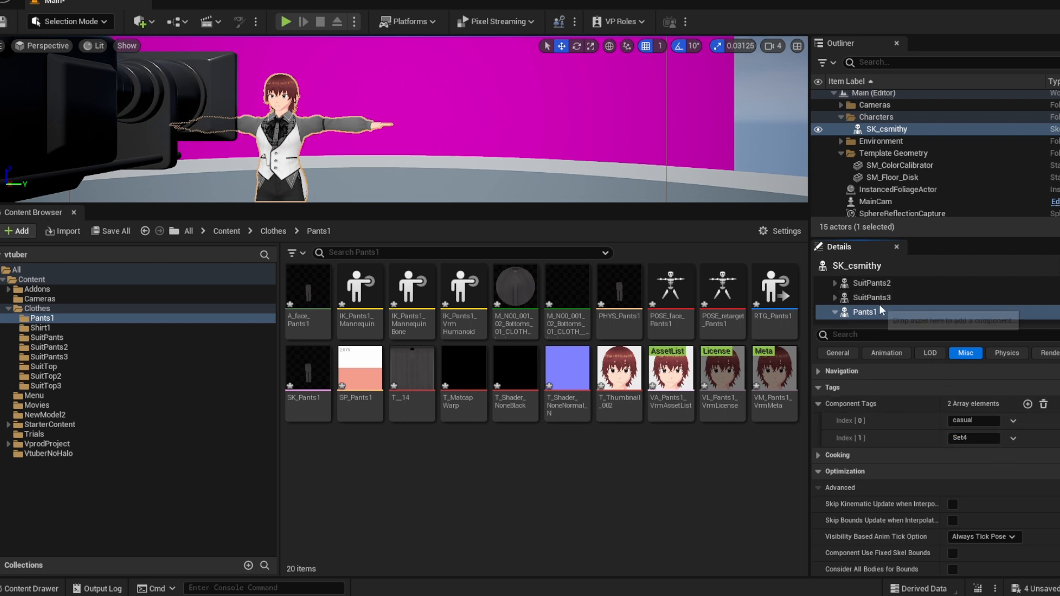
left_click(879, 300)
left_click(879, 313)
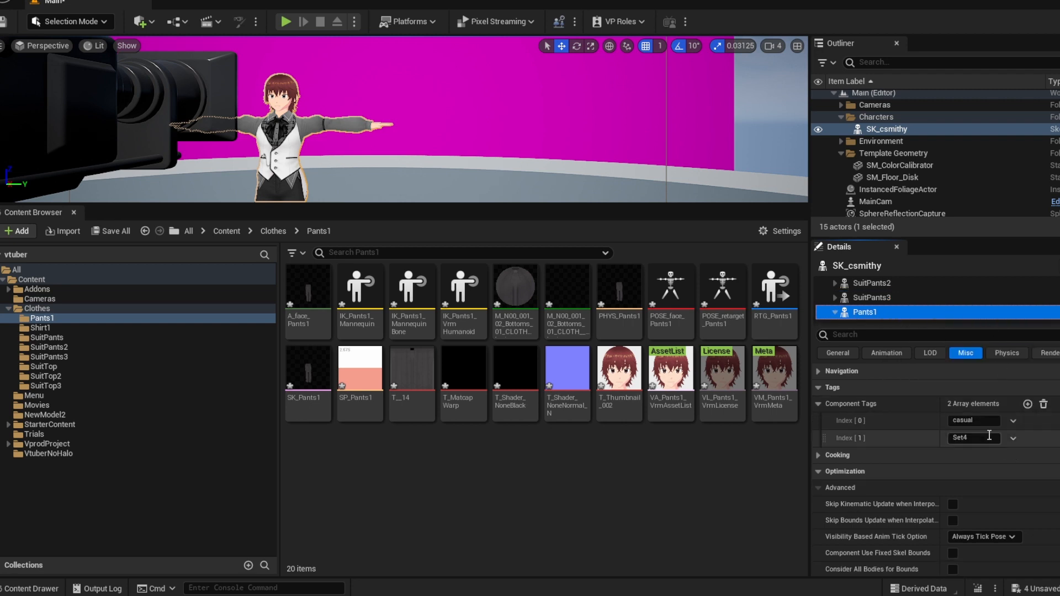
left_click(882, 298)
left_click(857, 311)
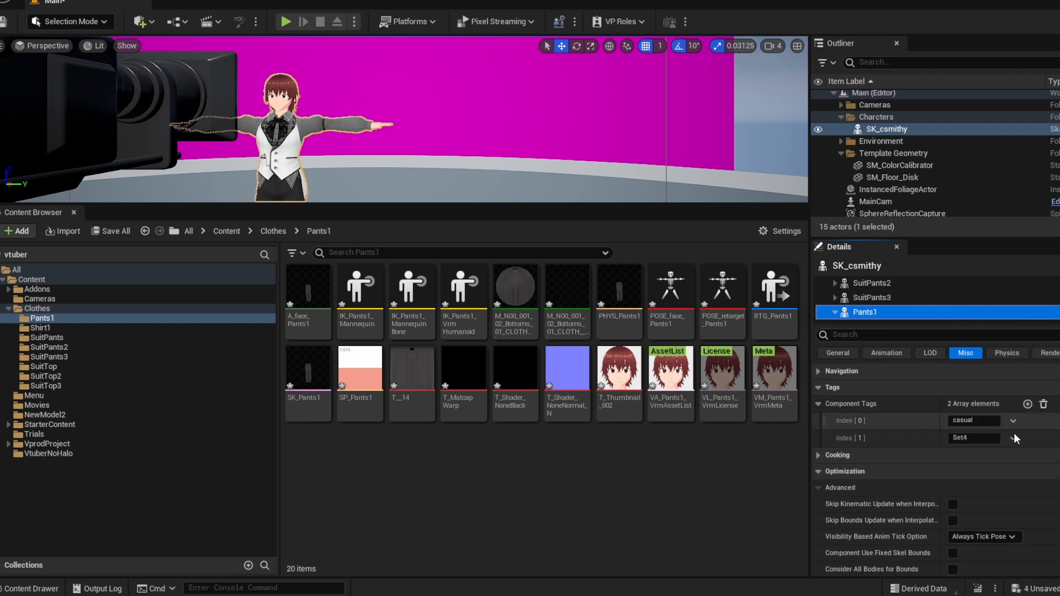
left_click(1027, 407)
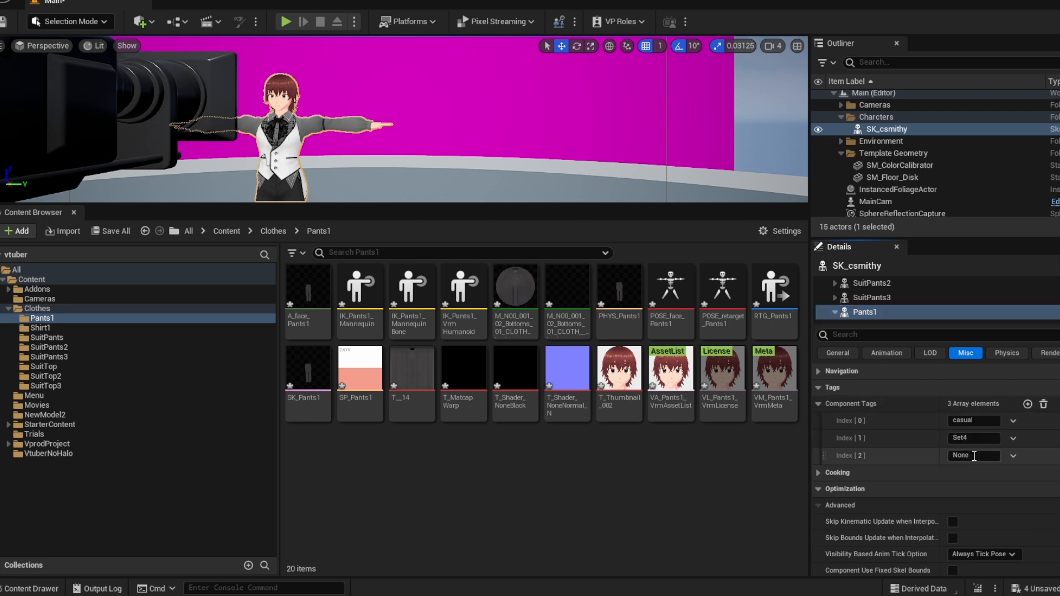
type("MainSet")
left_click(1057, 463)
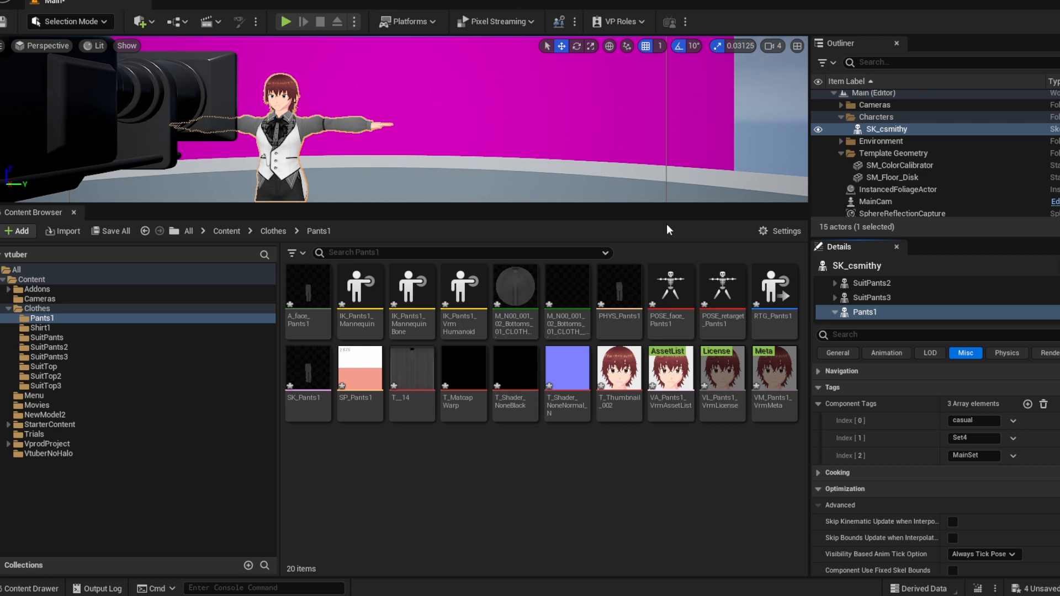
Create a new Widget Blueprint in the Menu folder with User Widget as its root class.
left_click(8, 307)
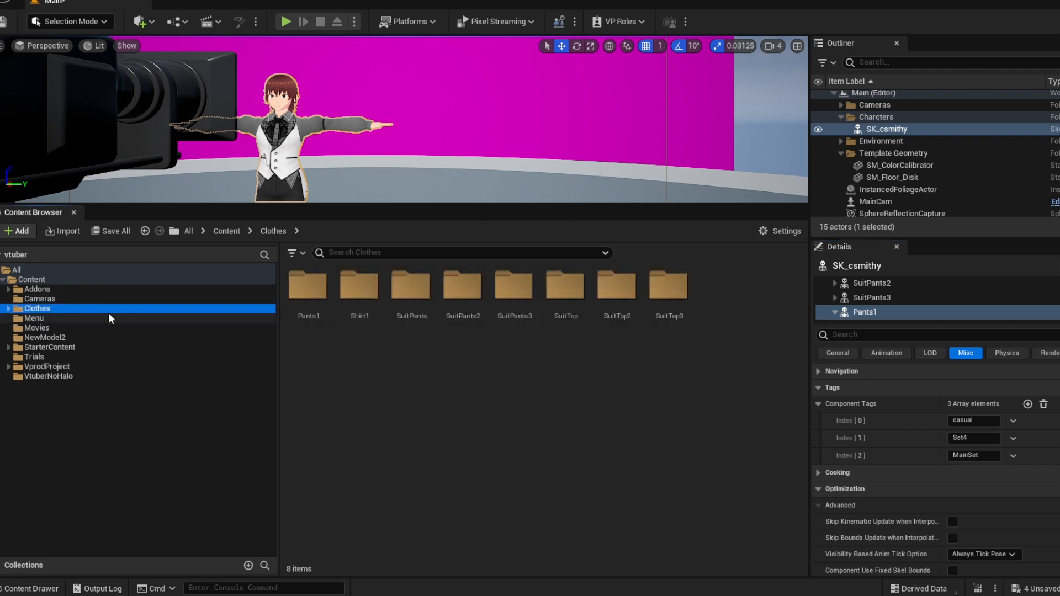
left_click(32, 319)
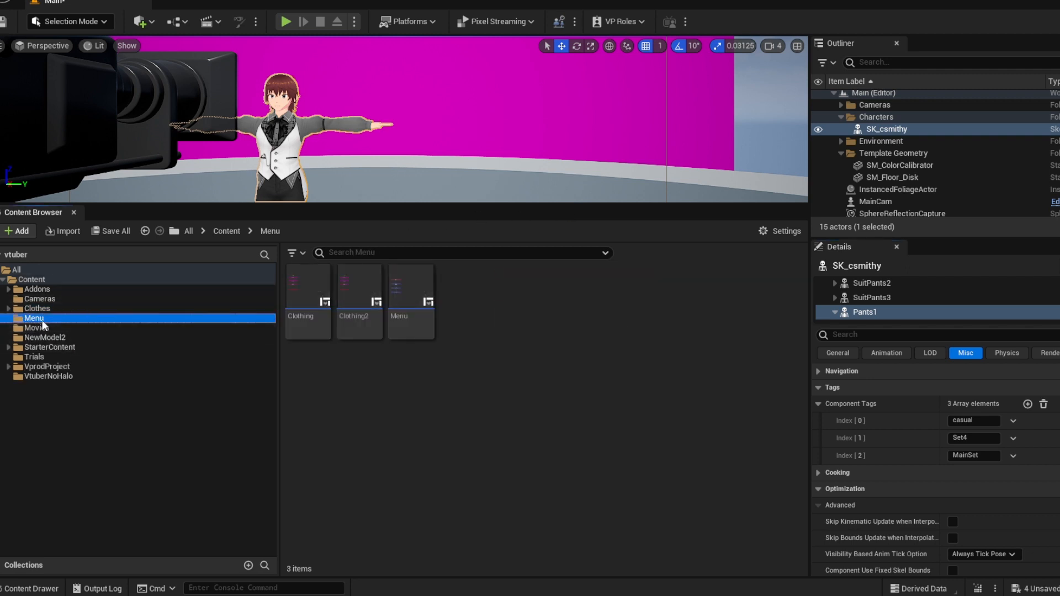
right_click(490, 295)
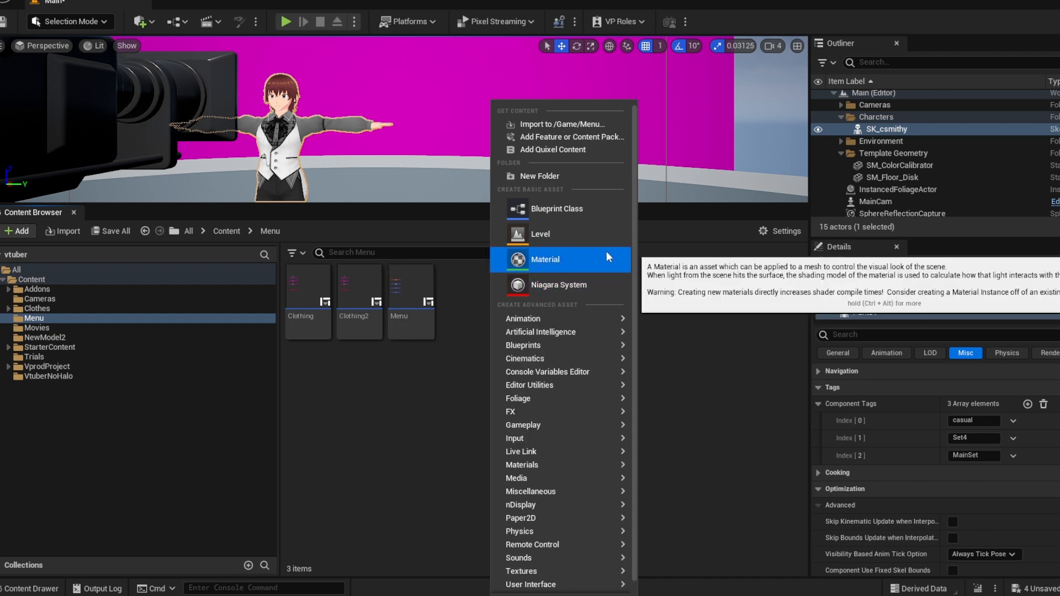
scroll(582, 277, "down", 1)
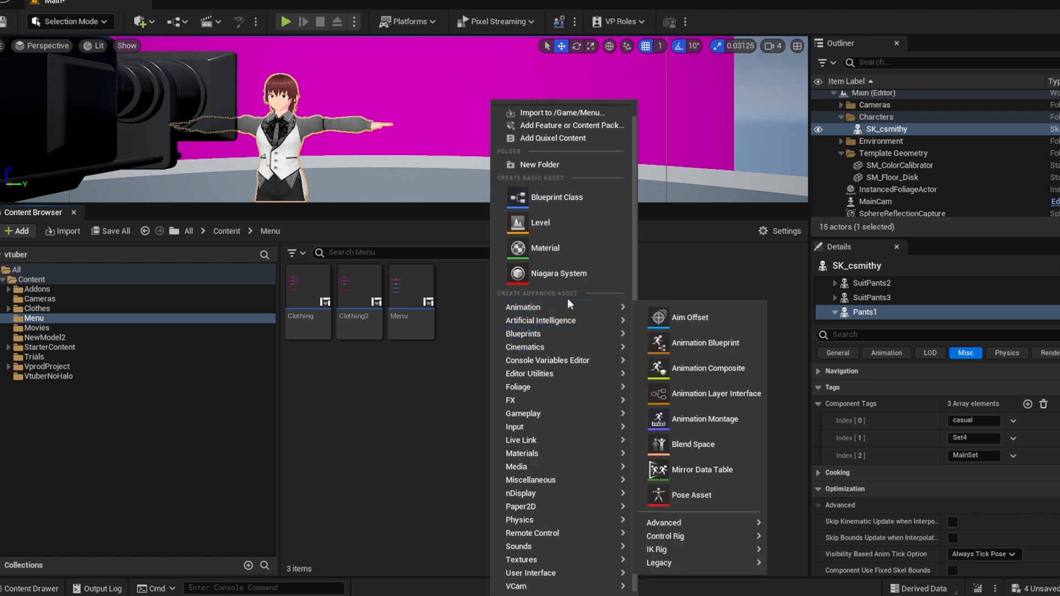
mouse_move(569, 349)
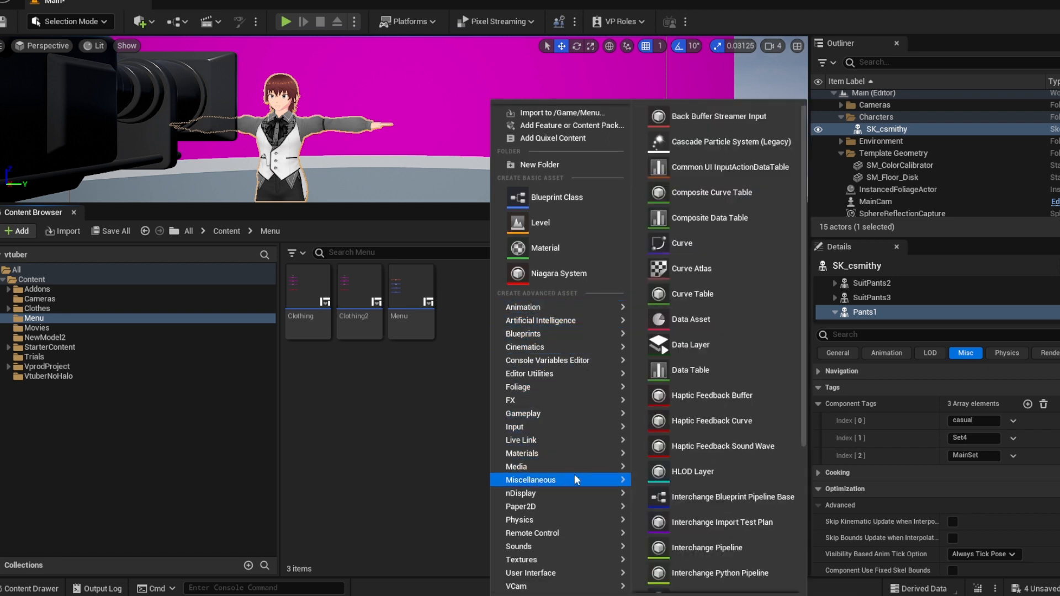
mouse_move(549, 579)
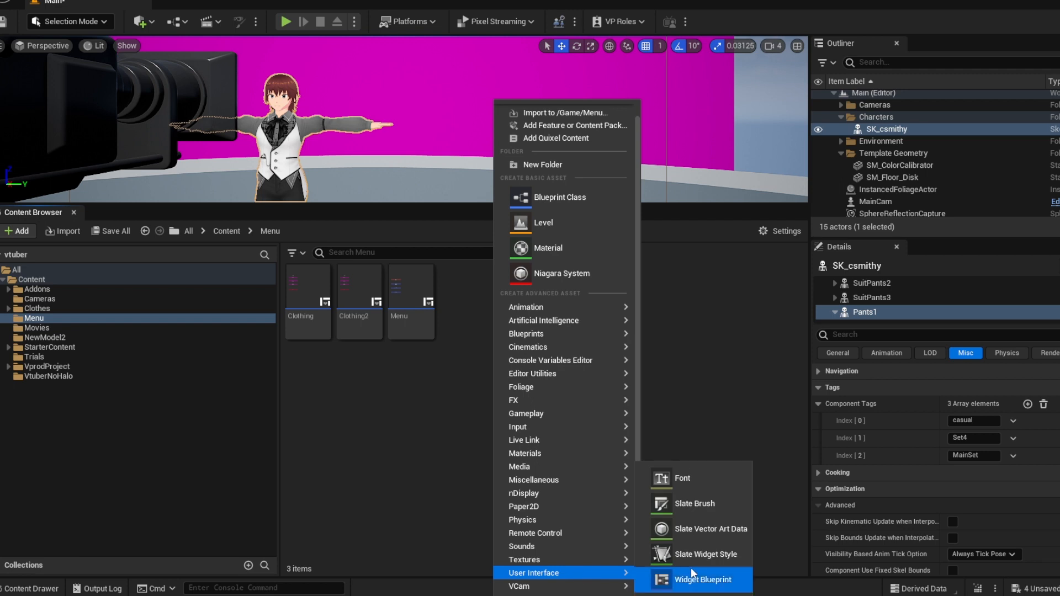
left_click(696, 574)
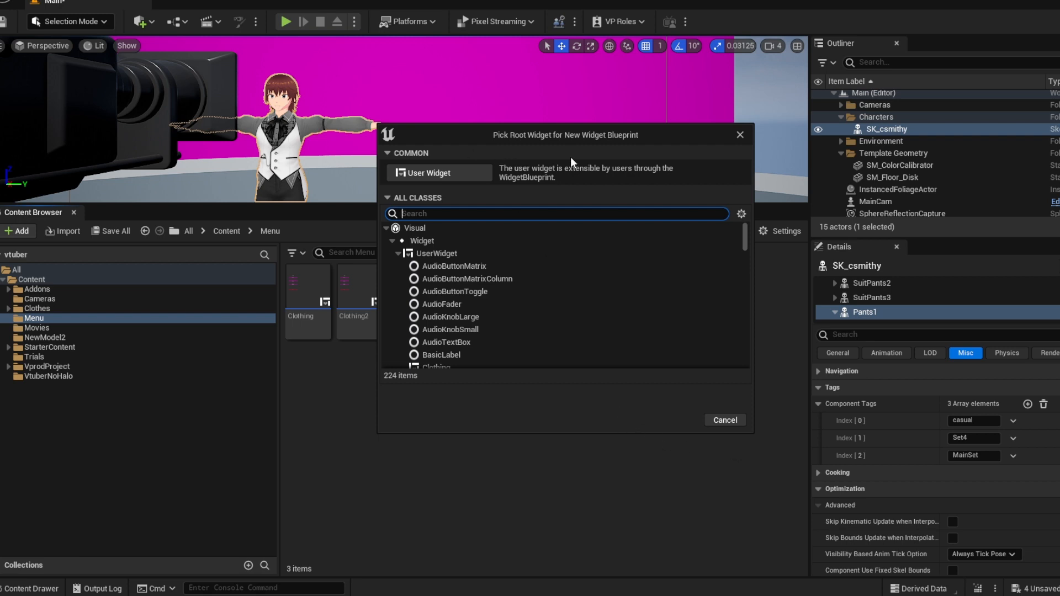
left_click(454, 171)
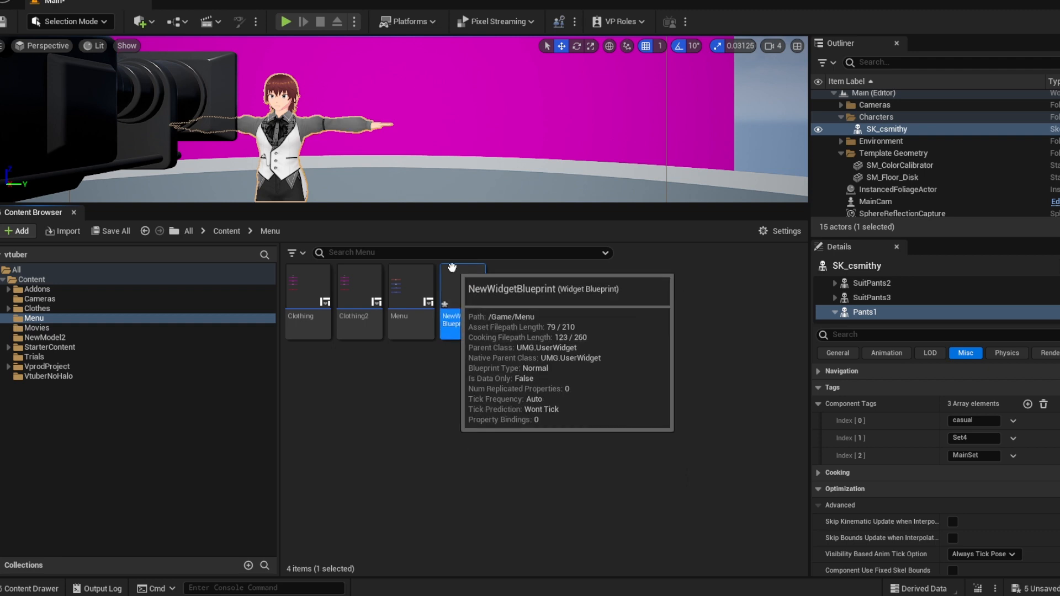
Open the new widget blueprint in the designer and save it.
double_click(460, 305)
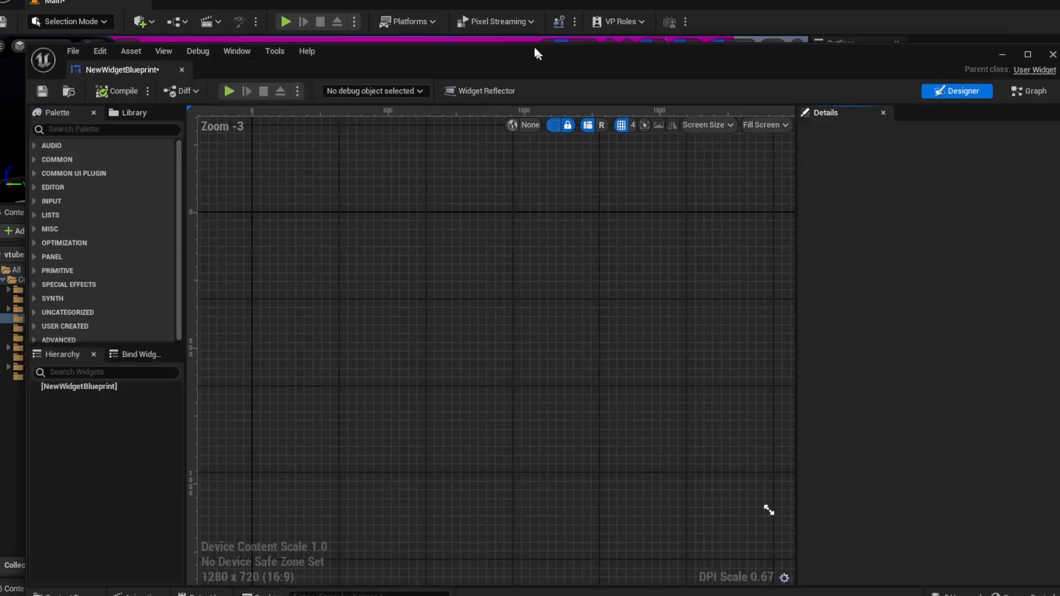
left_click_drag(534, 48, 554, 25)
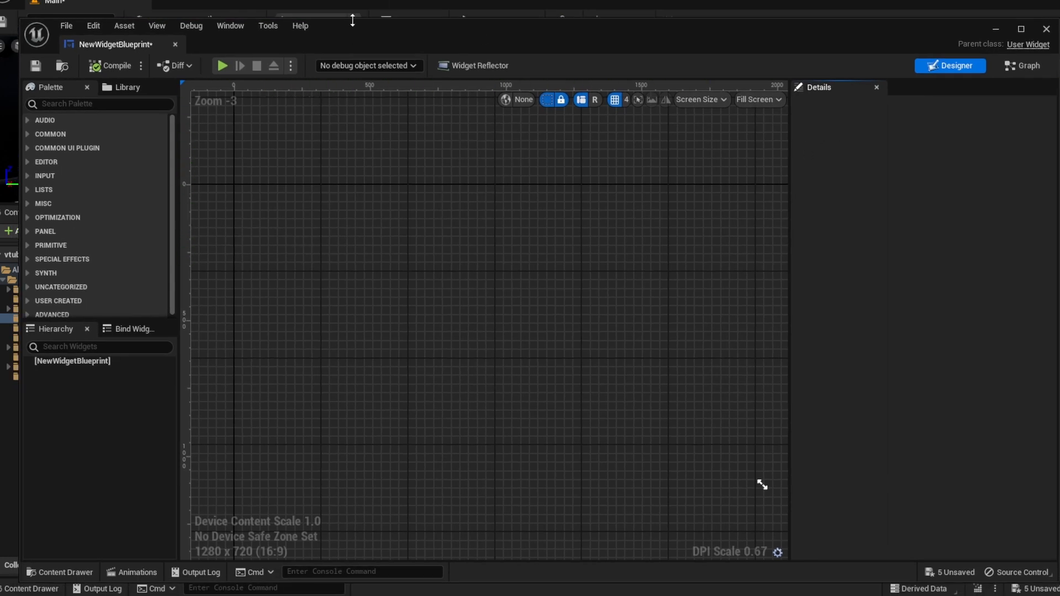
left_click(423, 176)
key("ctrl+s")
Open the existing Clothing widget from the Menu folder alongside the new widget blueprint.
left_click_drag(630, 28, 1059, 43)
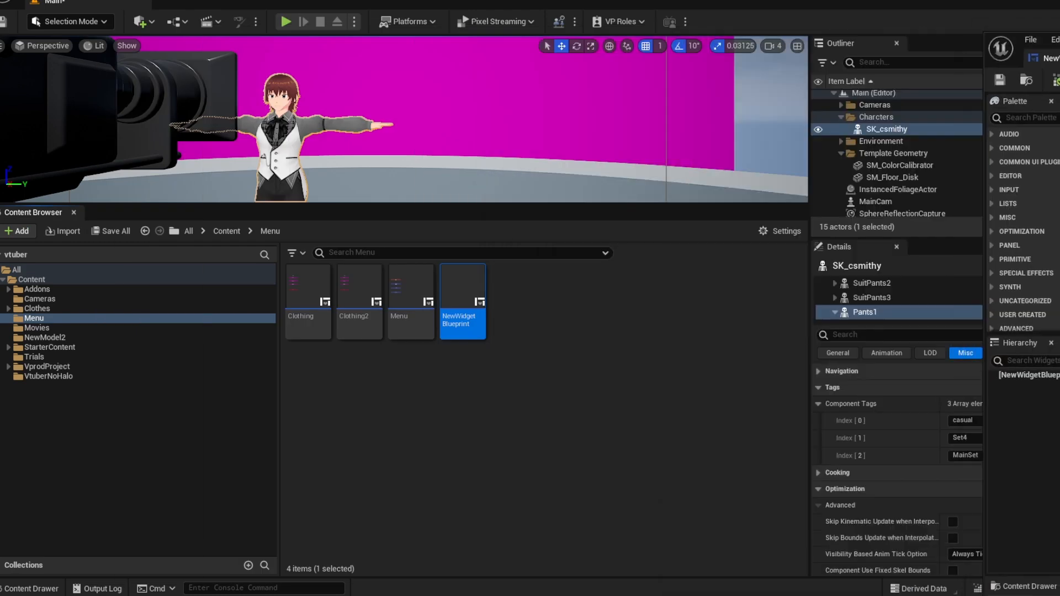
double_click(320, 331)
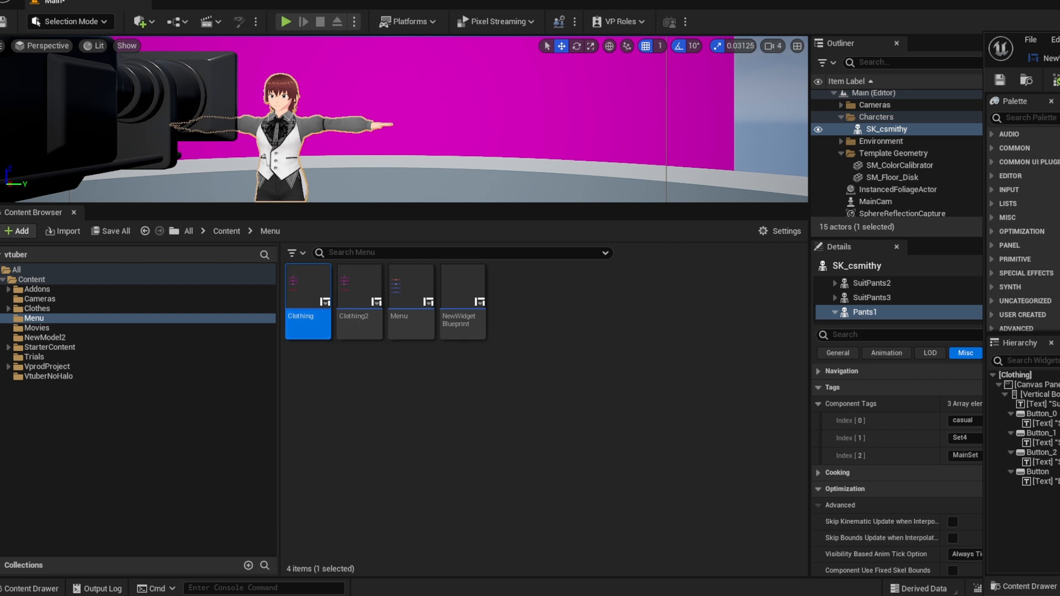
left_click_drag(1059, 42, 556, 11)
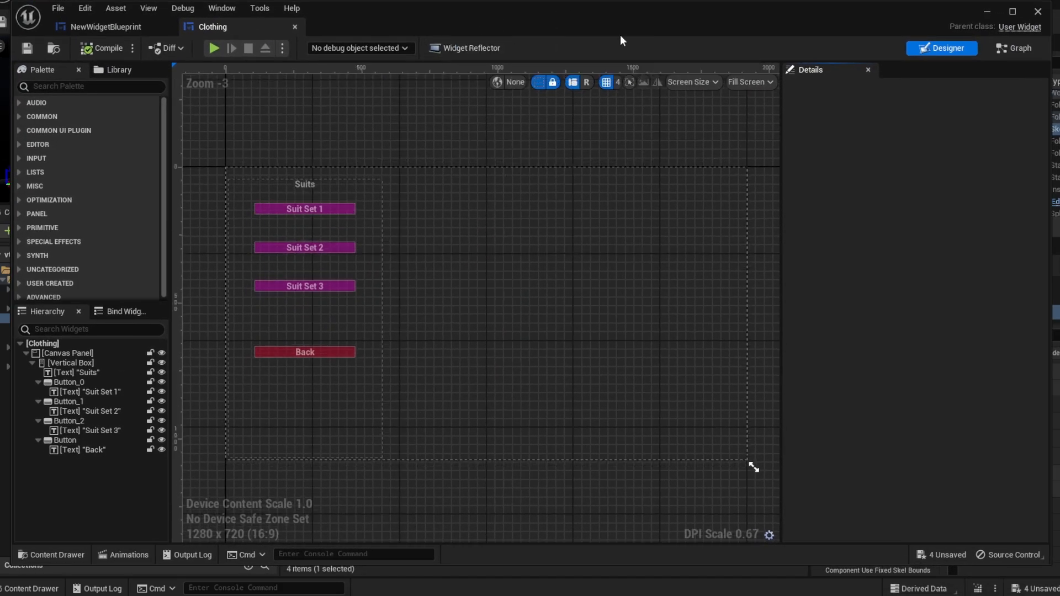
Compare the Clothing widget's hierarchy and layout with those of the new widget blueprint.
left_click(20, 344)
left_click(20, 343)
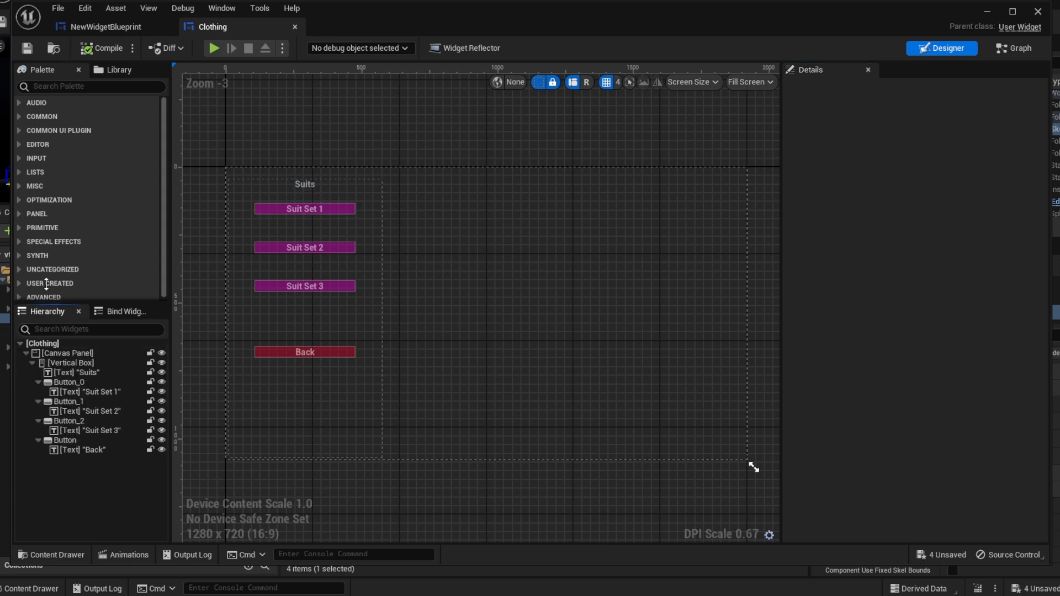
left_click(114, 23)
left_click(126, 311)
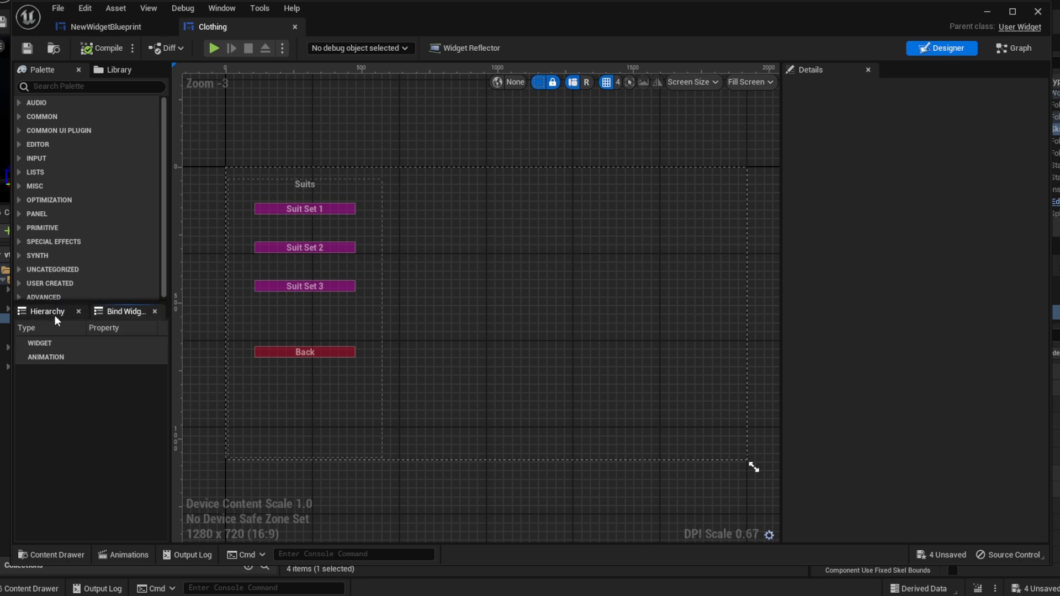
left_click(55, 313)
left_click(111, 27)
left_click(204, 25)
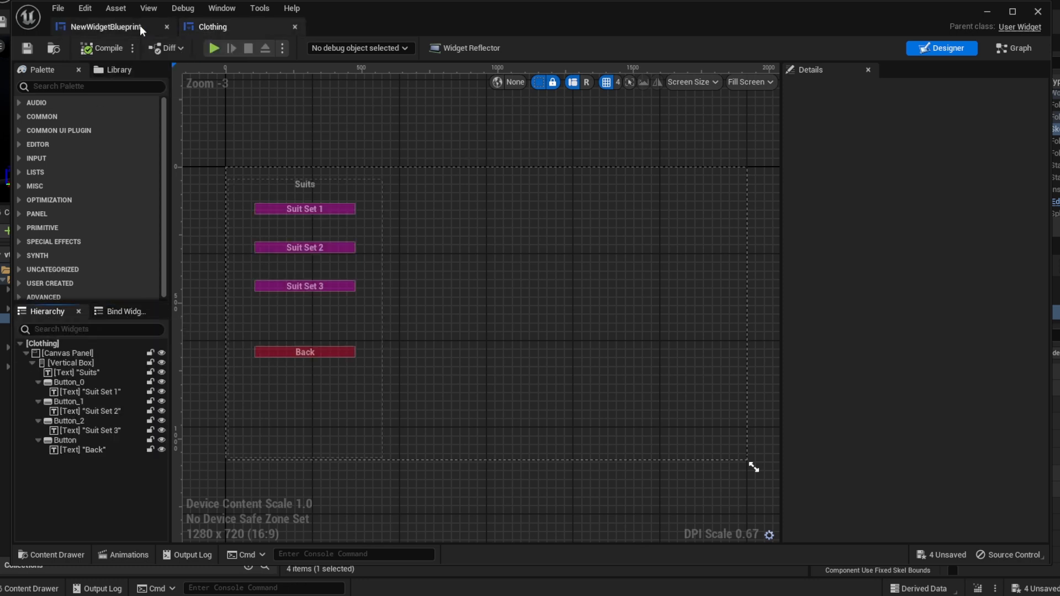
left_click(139, 26)
left_click(201, 26)
left_click(113, 29)
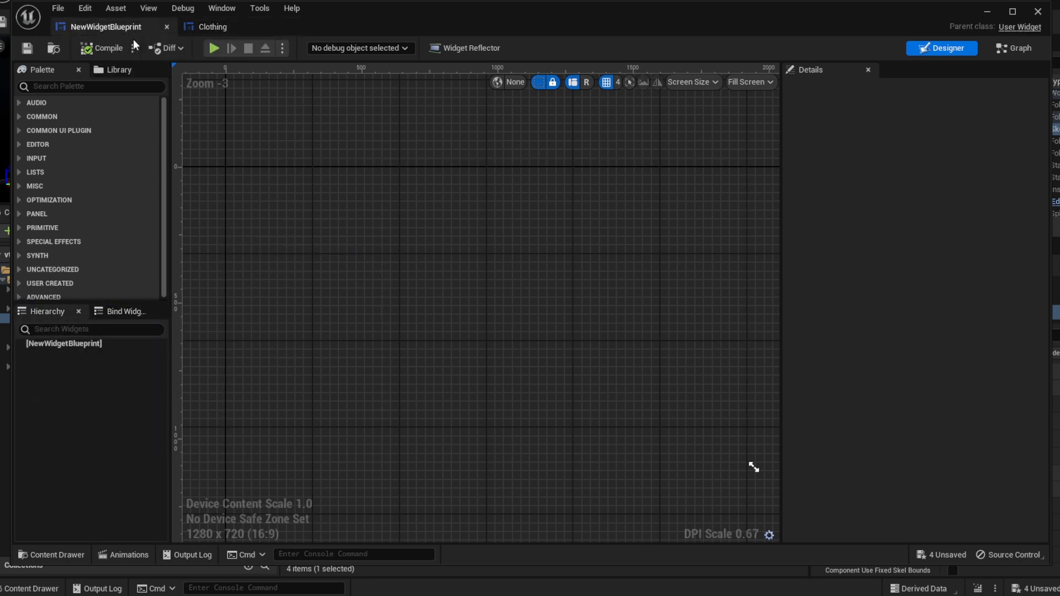
left_click(196, 25)
Find the Canvas Panel in the palette by searching for canvas and add it to the new widget blueprint.
left_click(124, 27)
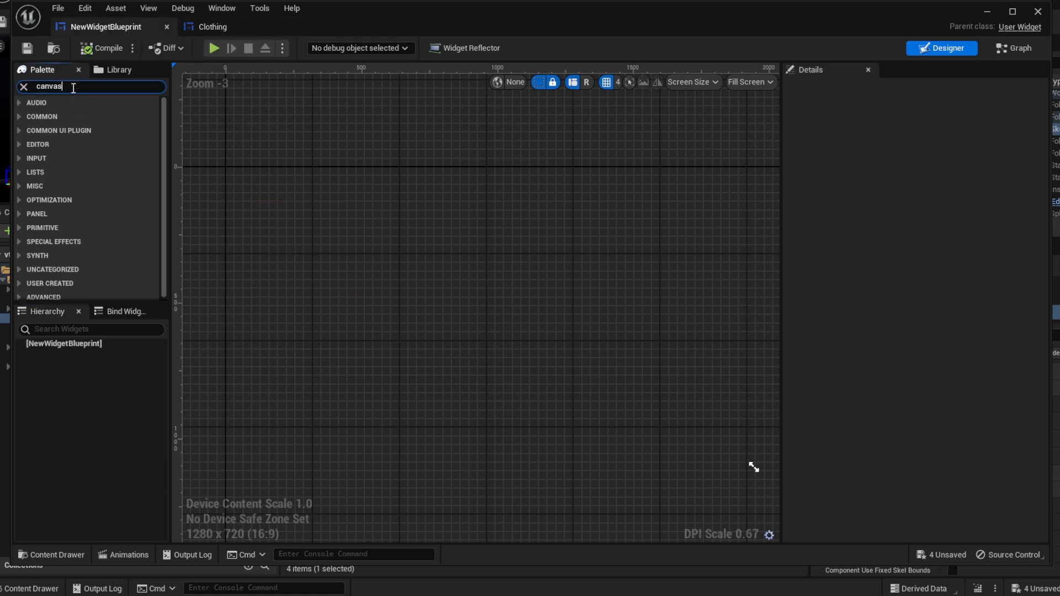
left_click(84, 116)
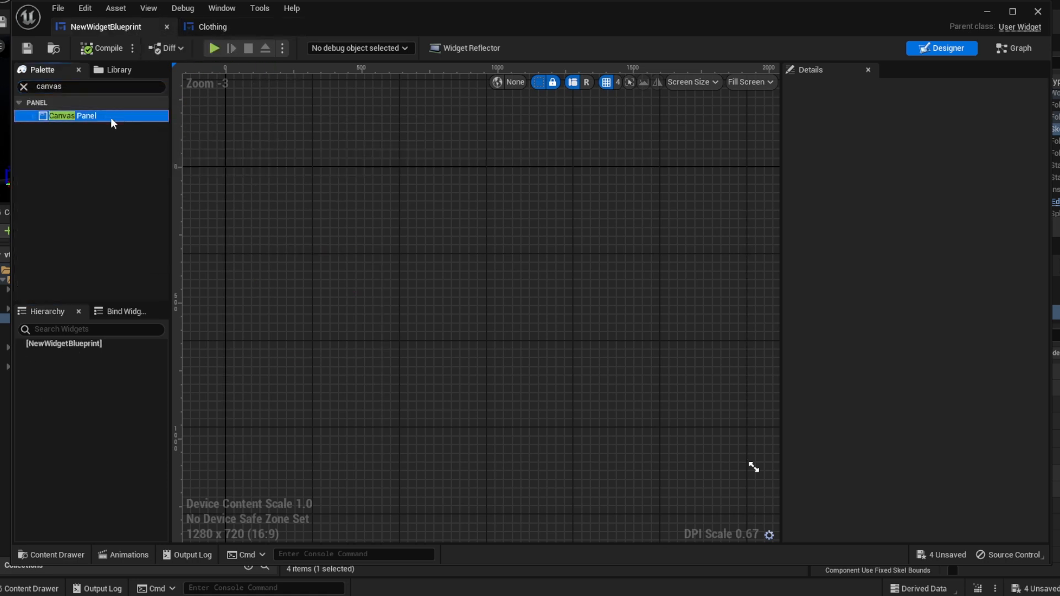
left_click_drag(107, 375, 250, 298)
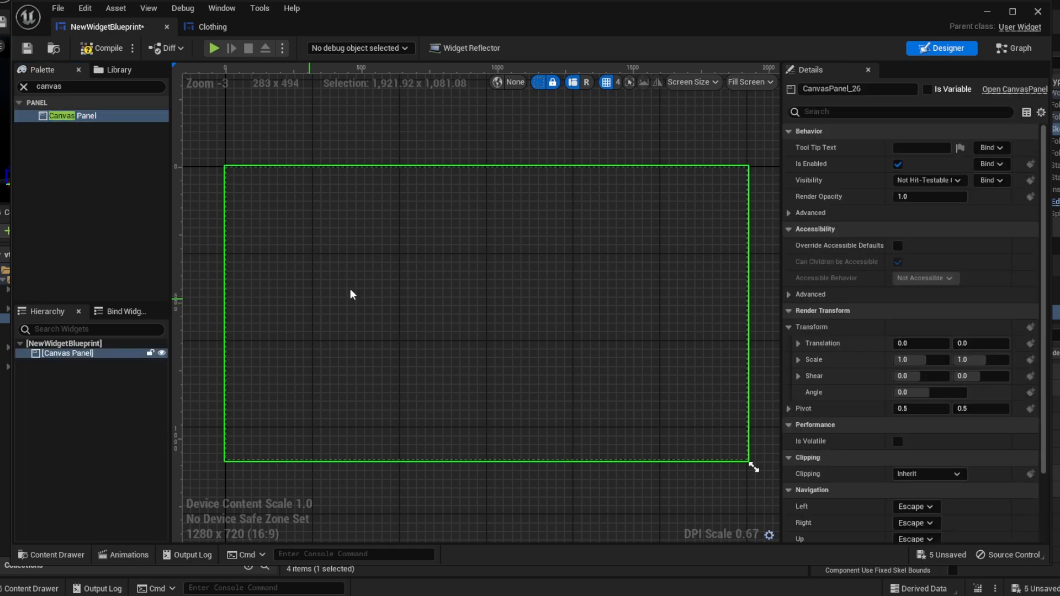
Check the Clothing widget's hierarchy for the element nested under its Canvas Panel.
left_click(213, 27)
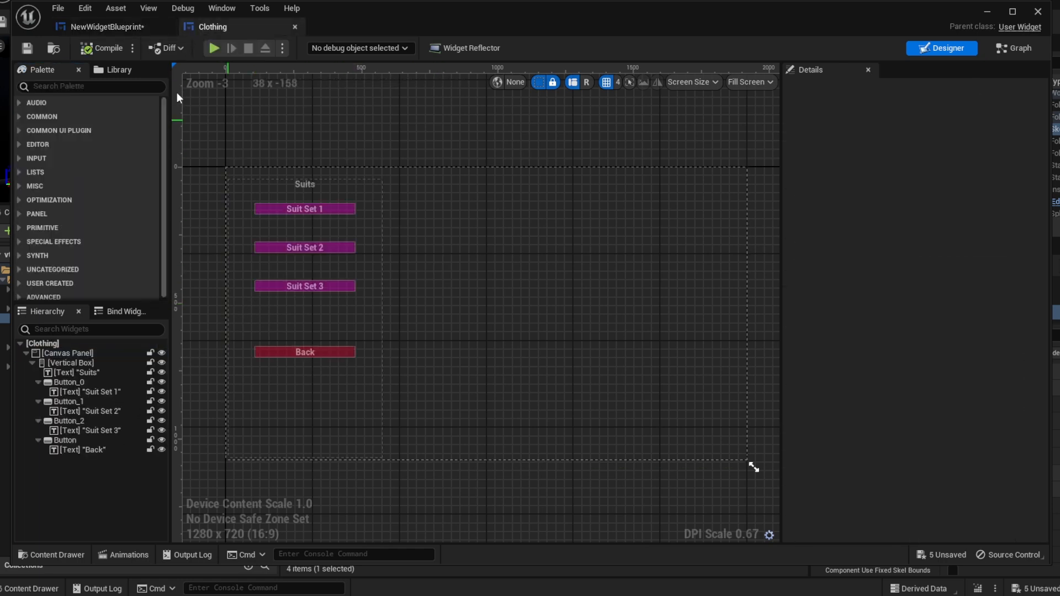
left_click(107, 26)
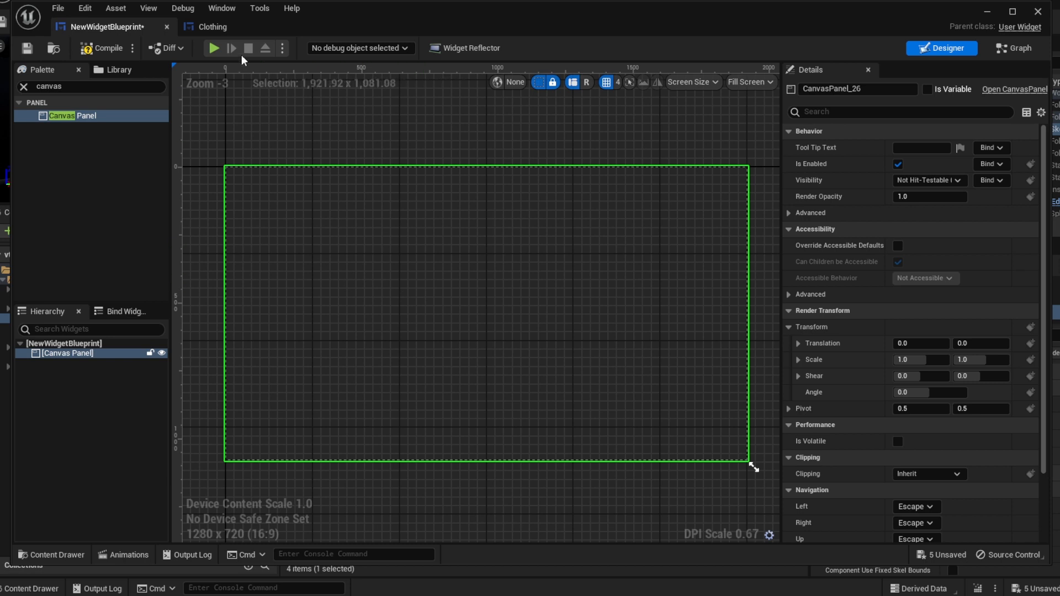
left_click(211, 30)
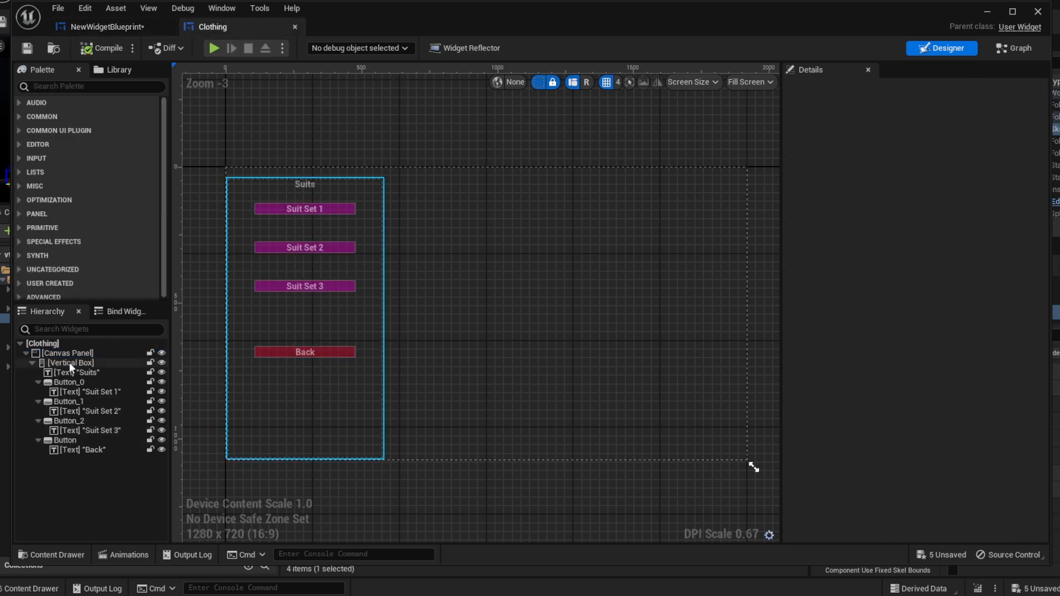
Find the Vertical Box in the palette and add it to the new widget's Canvas Panel, sized about 518 by 1065.
left_click(118, 29)
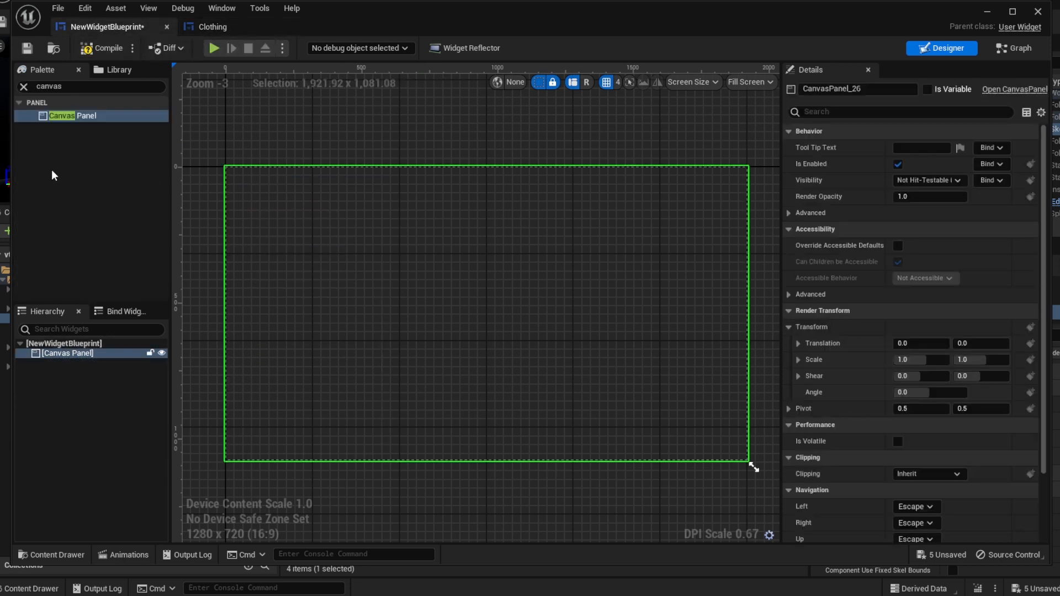
type("ver")
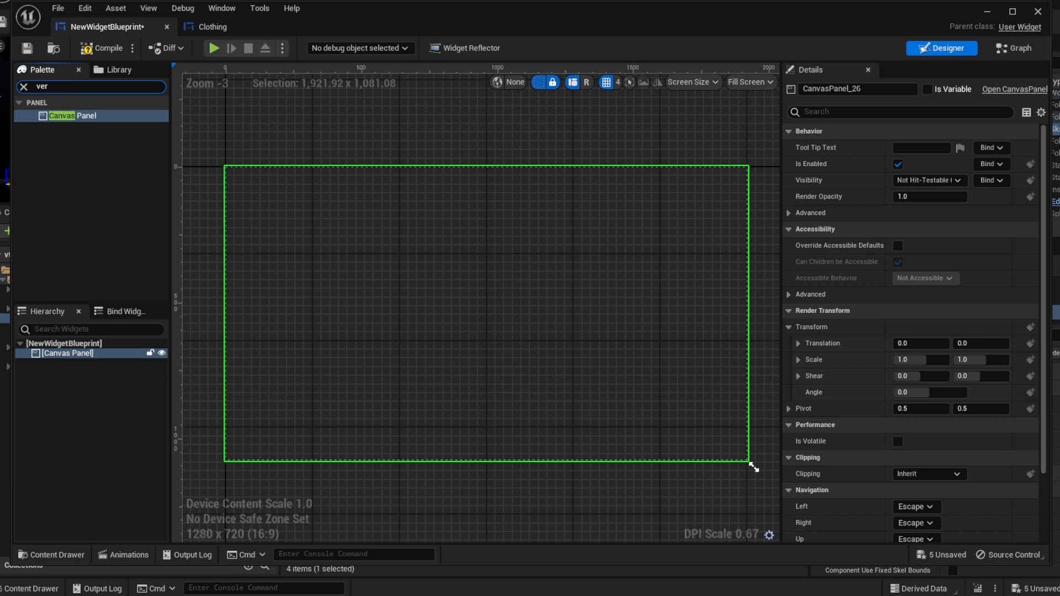
type("ticle")
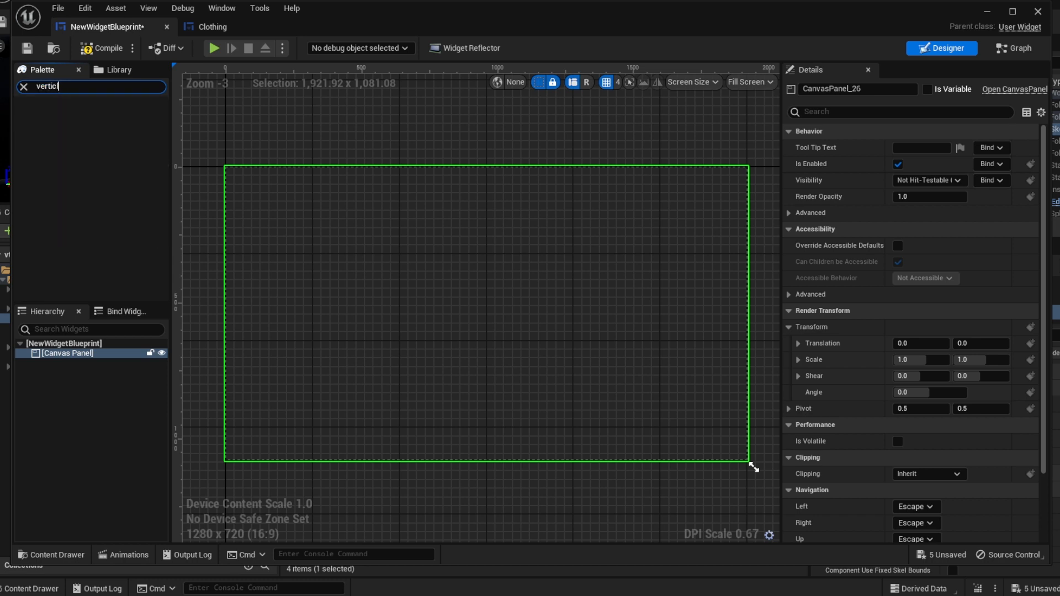
key("BackSpace")
key("BackSpace")
left_click(86, 116)
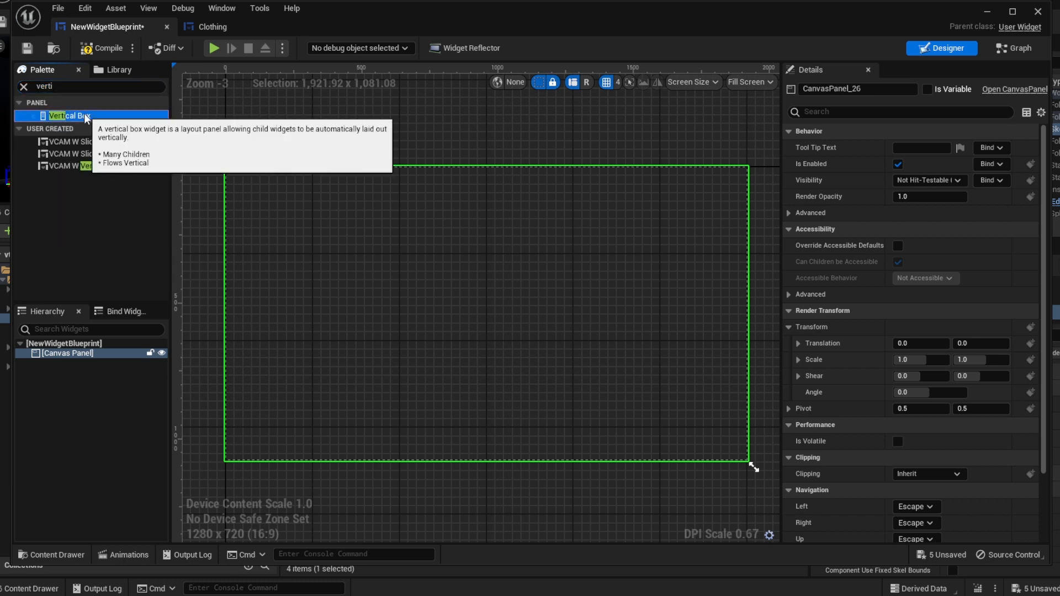
left_click_drag(86, 118, 369, 460)
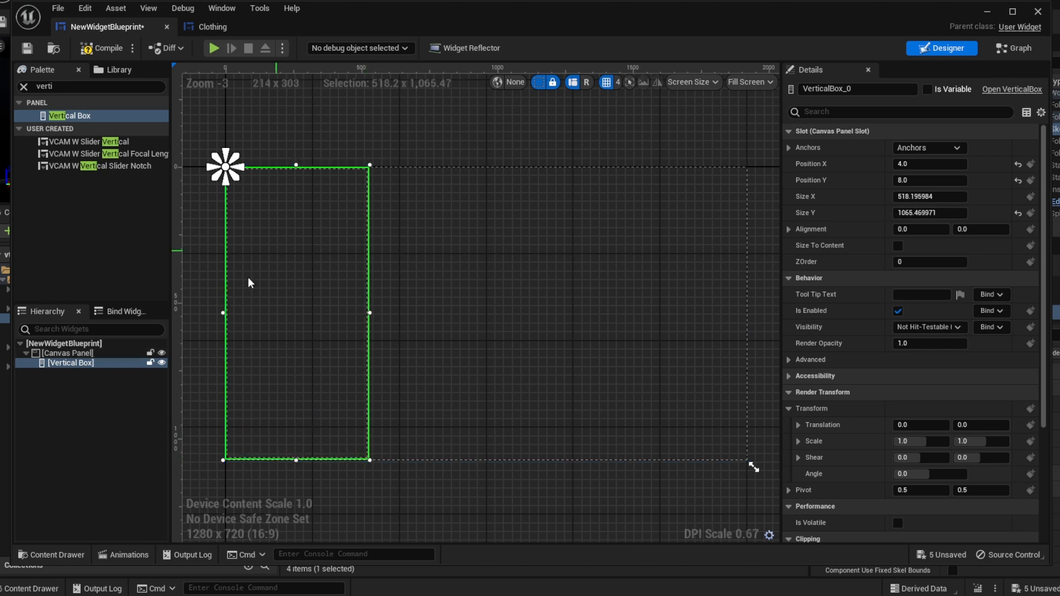
Examine the slot, behavior and transform settings of the Vertical Box in the Clothing widget.
left_click(212, 28)
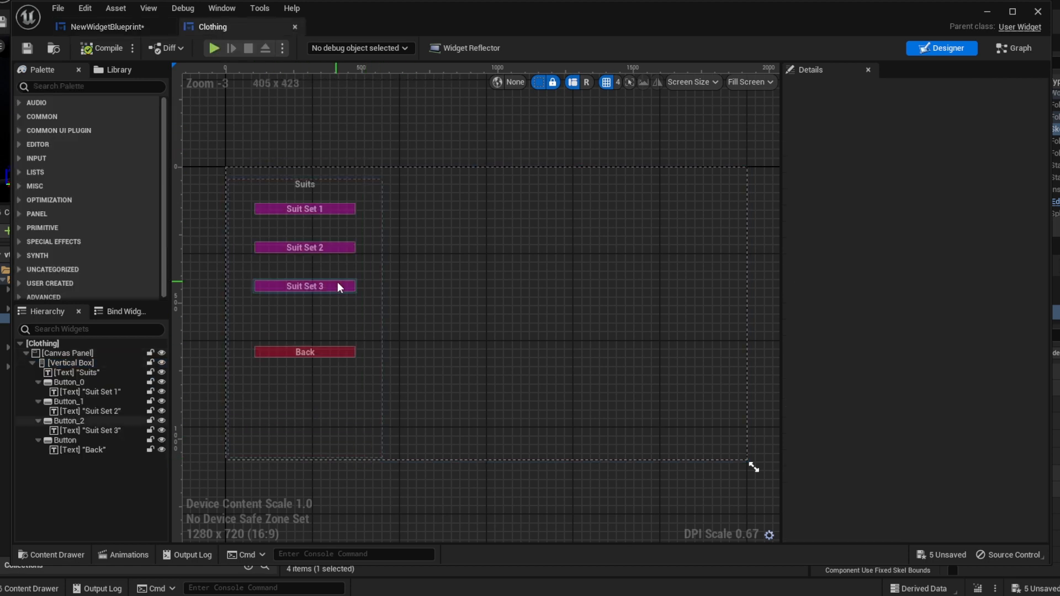
left_click(360, 276)
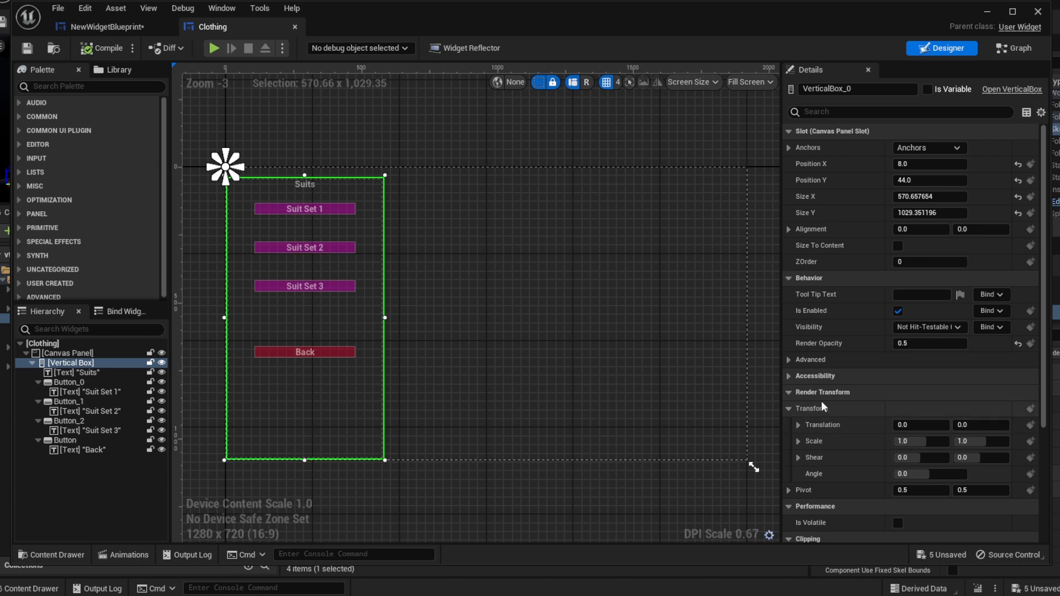
left_click(790, 376)
left_click(789, 376)
left_click(788, 392)
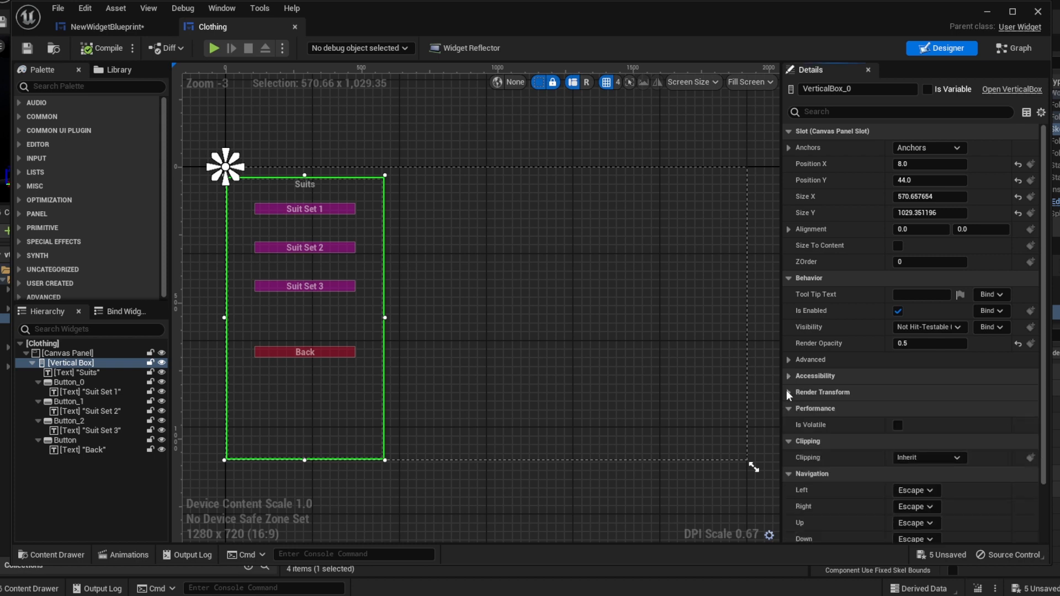
left_click(788, 392)
scroll(817, 375, "down", 4)
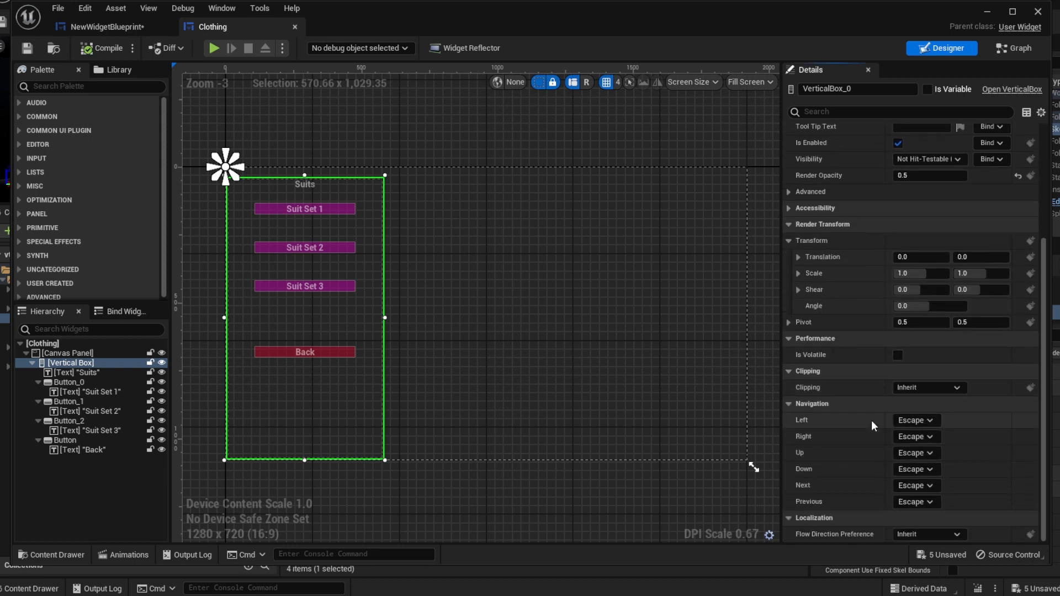
scroll(816, 425, "up", 4)
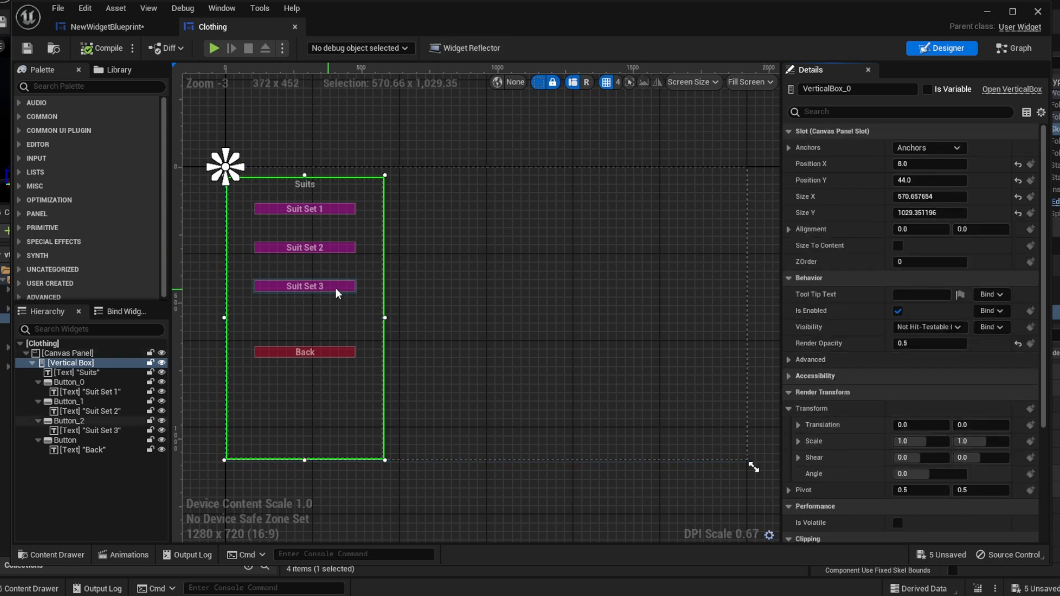
Compare the position and size of the Vertical Box in the new widget blueprint with the one in Clothing.
left_click(125, 28)
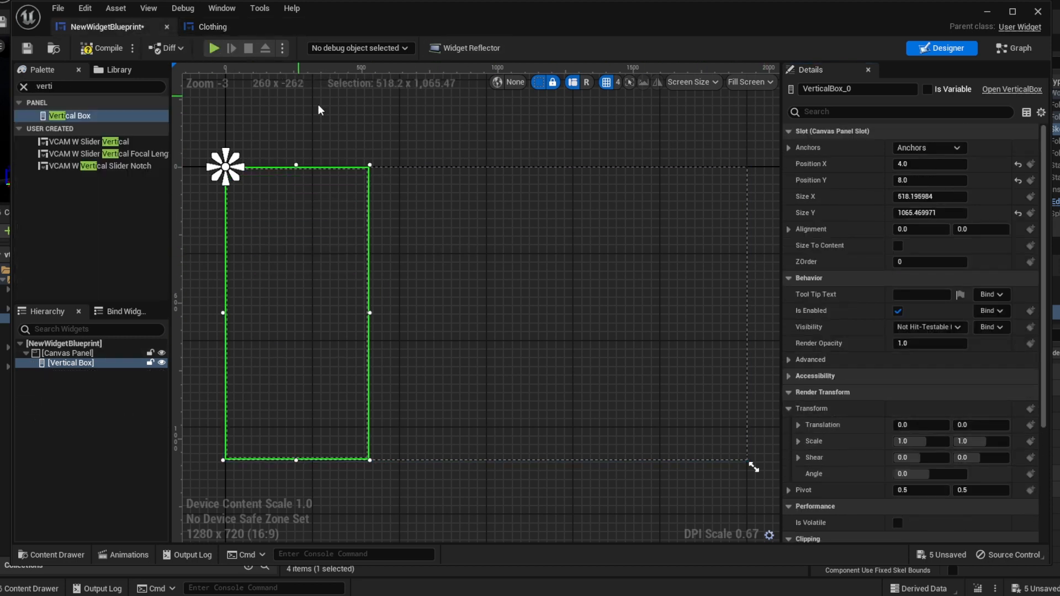
left_click(212, 27)
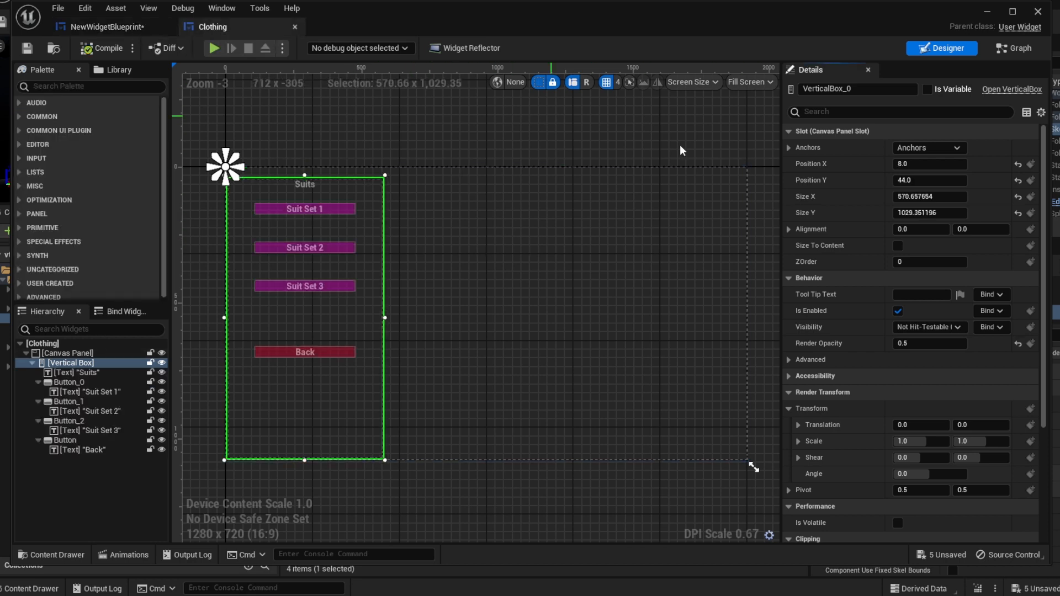
left_click(126, 26)
left_click(207, 31)
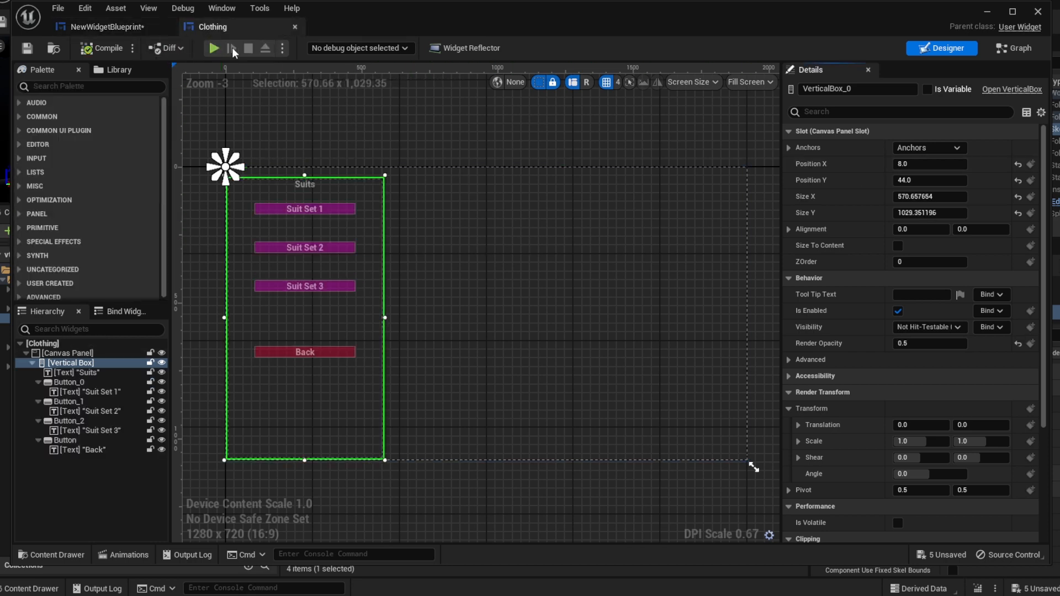
left_click(112, 27)
left_click(195, 28)
left_click(119, 26)
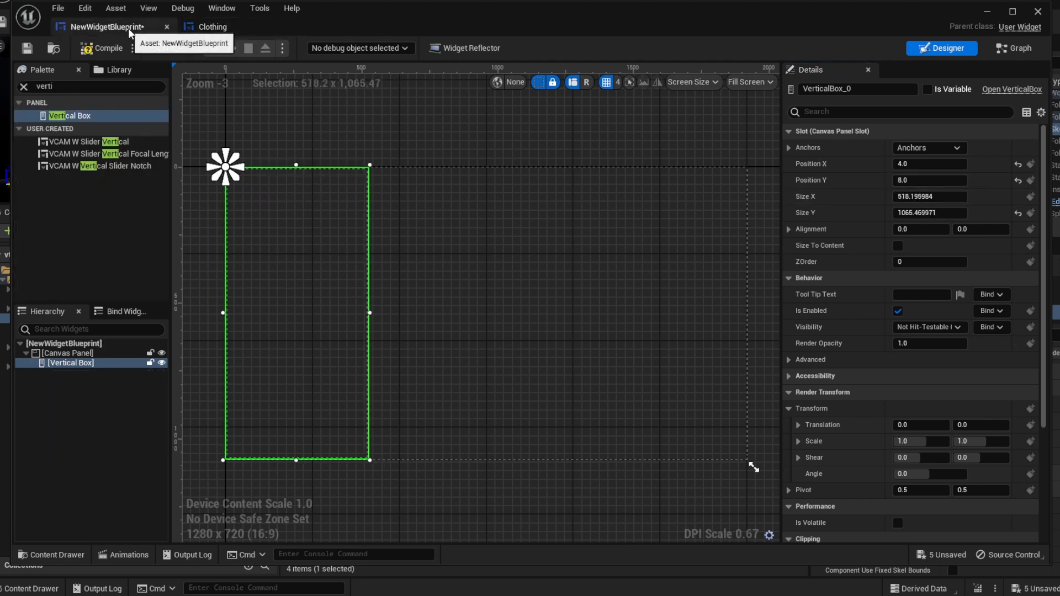
Match the new Vertical Box to the Clothing one by setting Size X to 570.657654 and Size Y to 1029.351196.
left_click(209, 26)
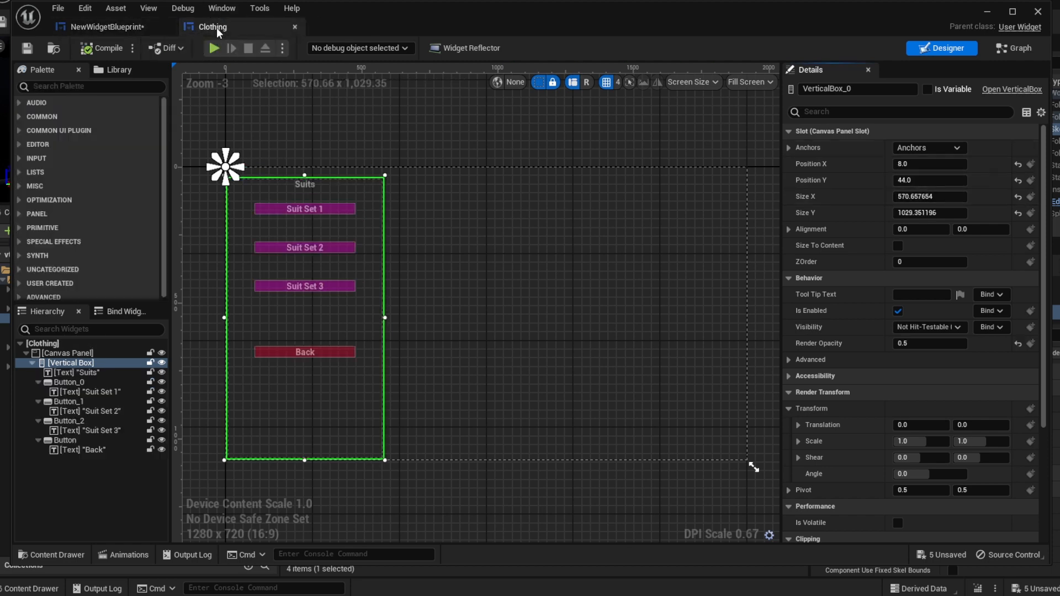
left_click(941, 197)
left_click(114, 31)
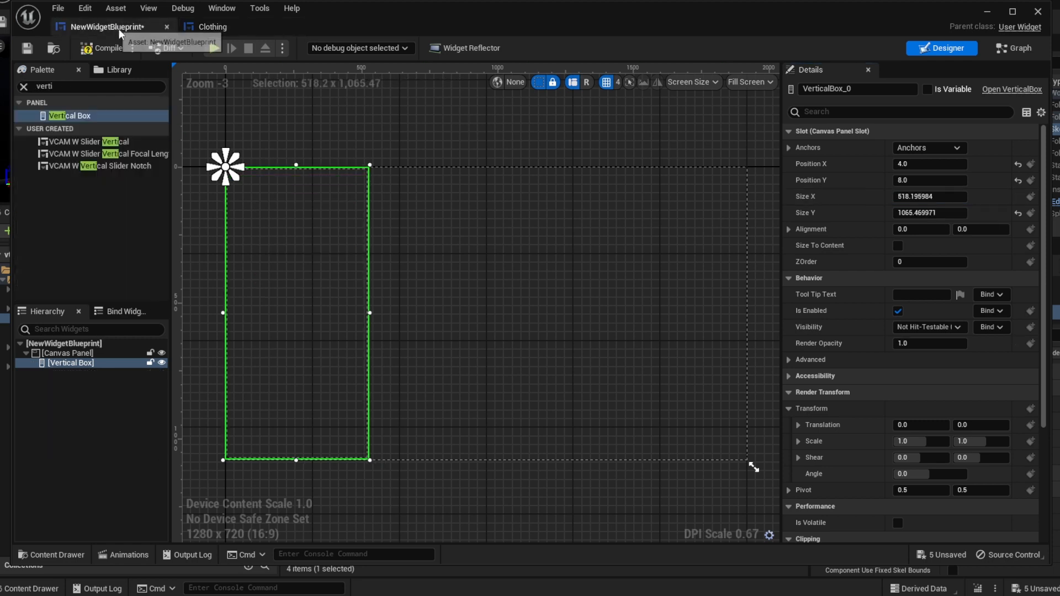
key("Return")
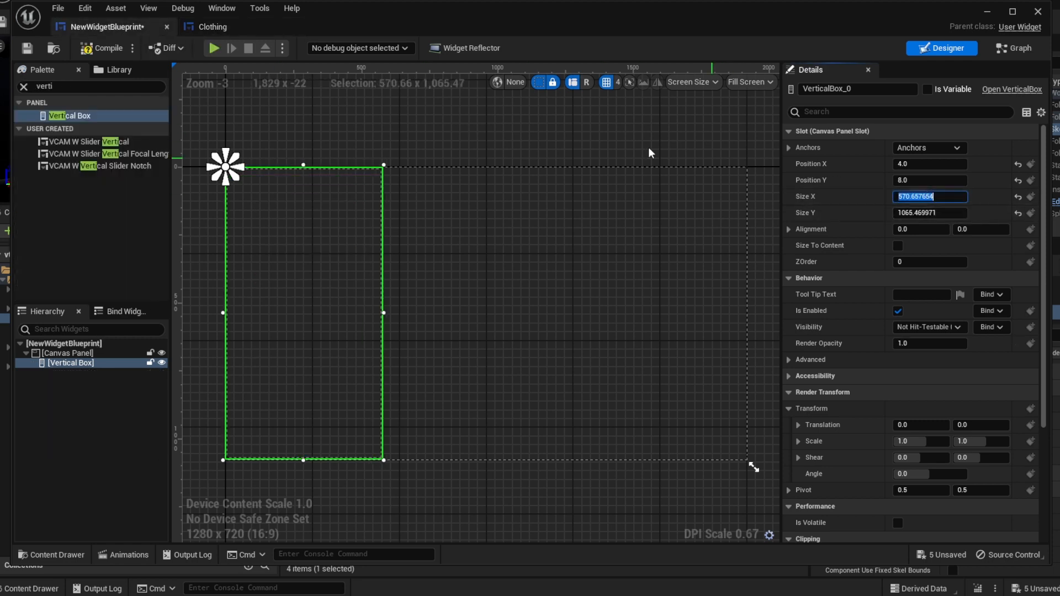
left_click(212, 27)
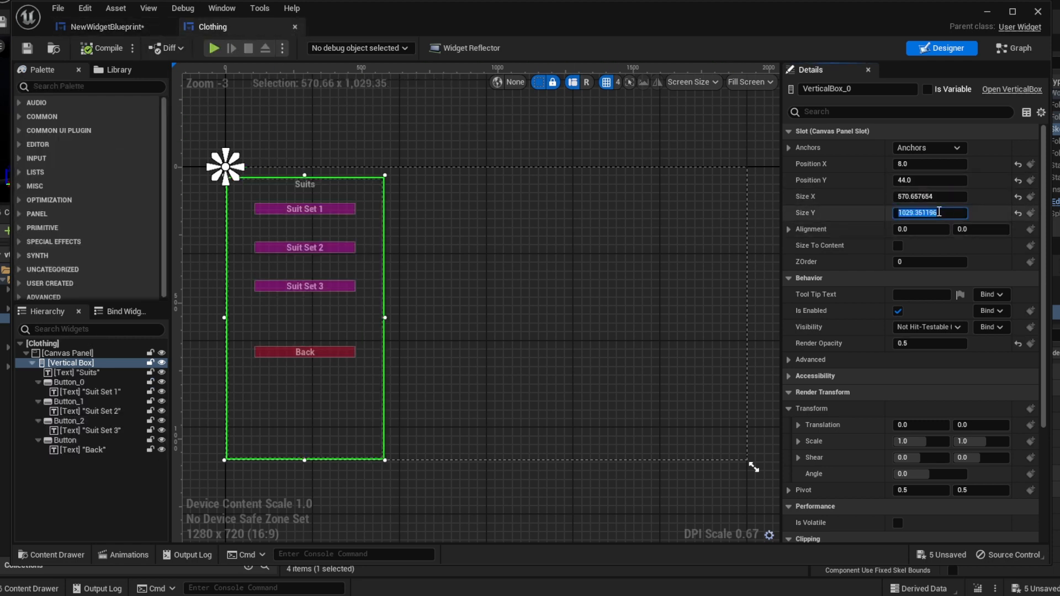
left_click(107, 27)
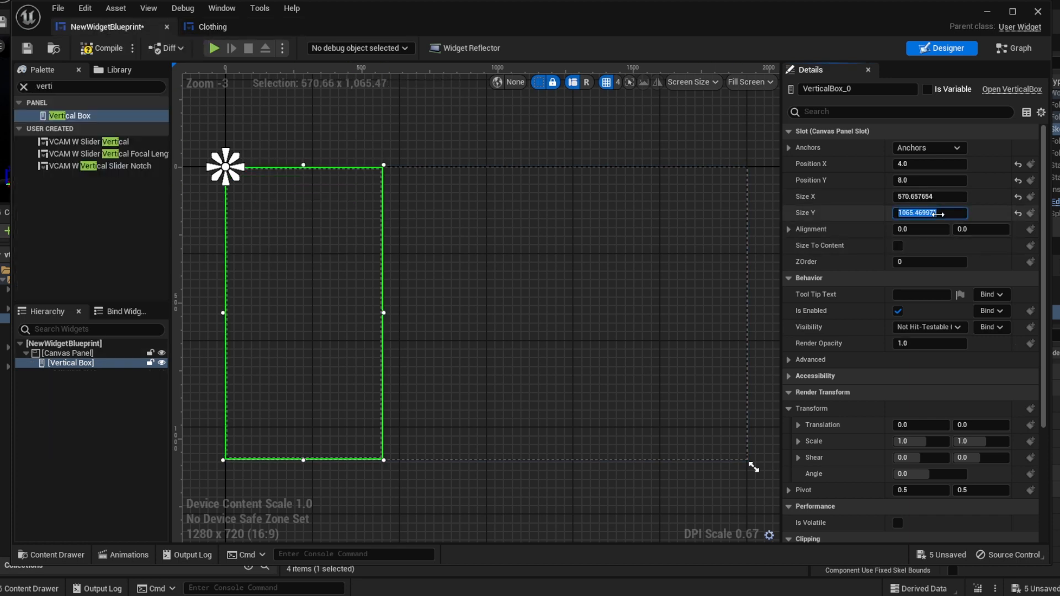
left_click_drag(937, 213, 916, 213)
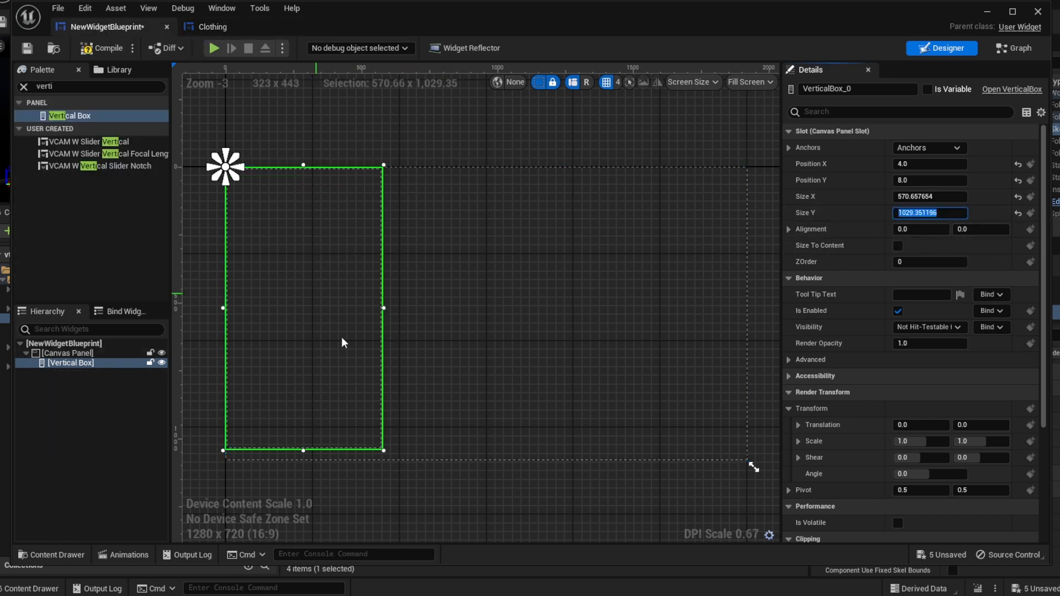
Set the new Vertical Box's Position X to 8.0 and Position Y to 44.0, and check it against the Clothing layout.
left_click(212, 26)
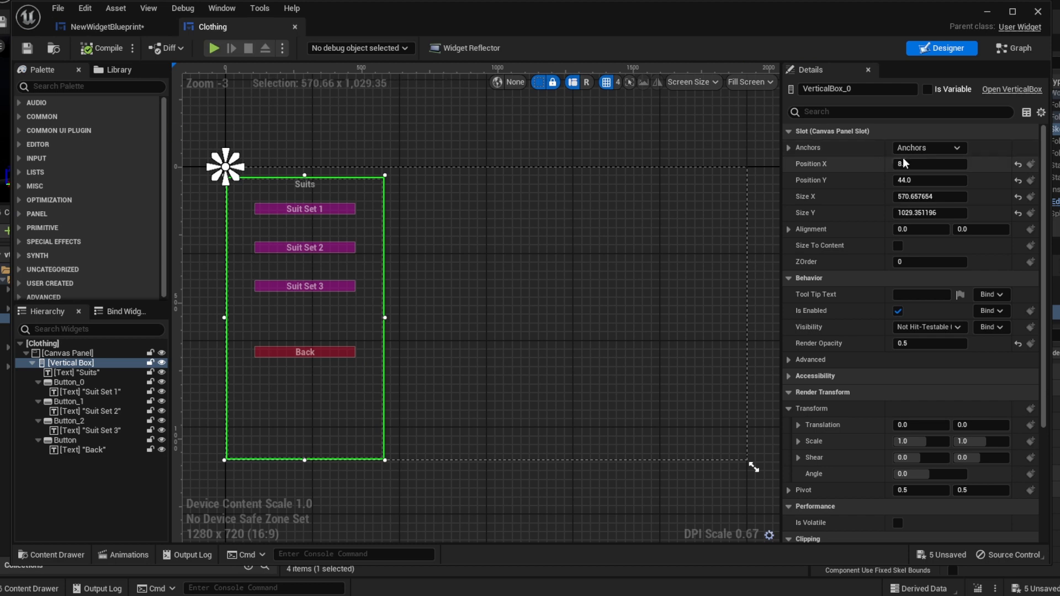
left_click(107, 27)
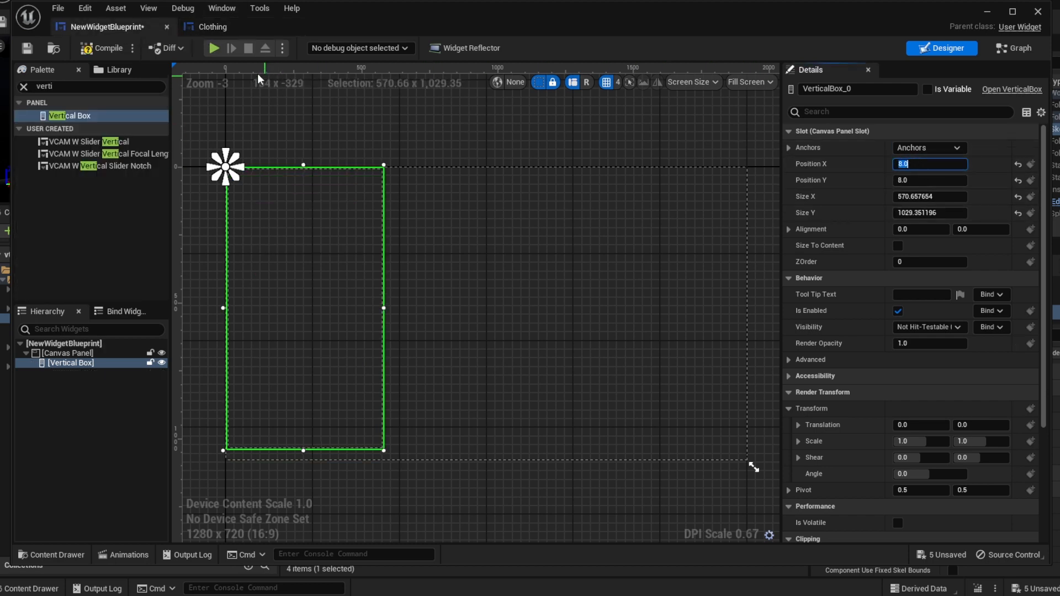
left_click(212, 26)
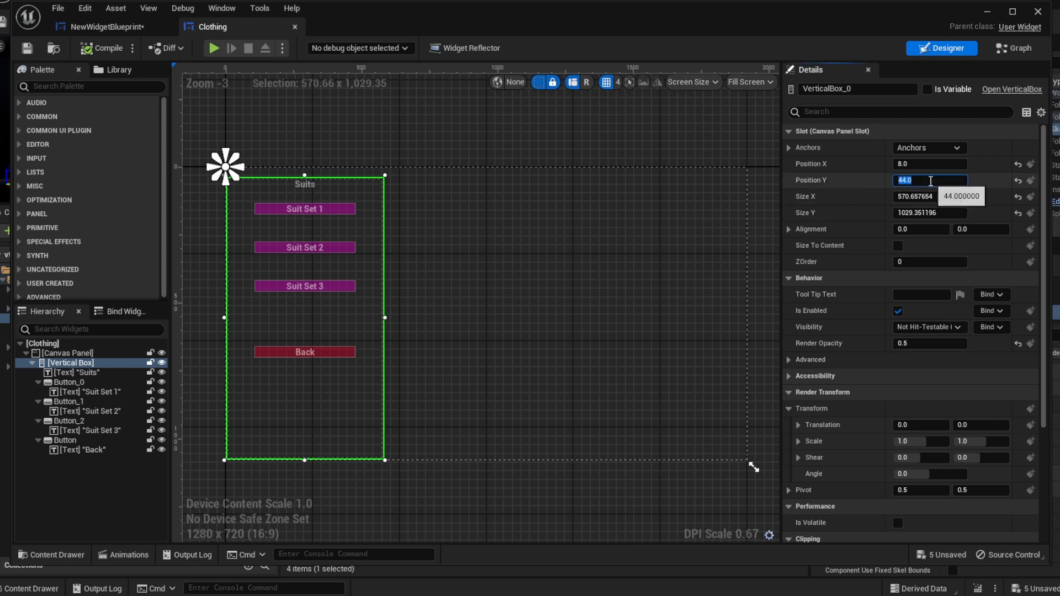
left_click(132, 26)
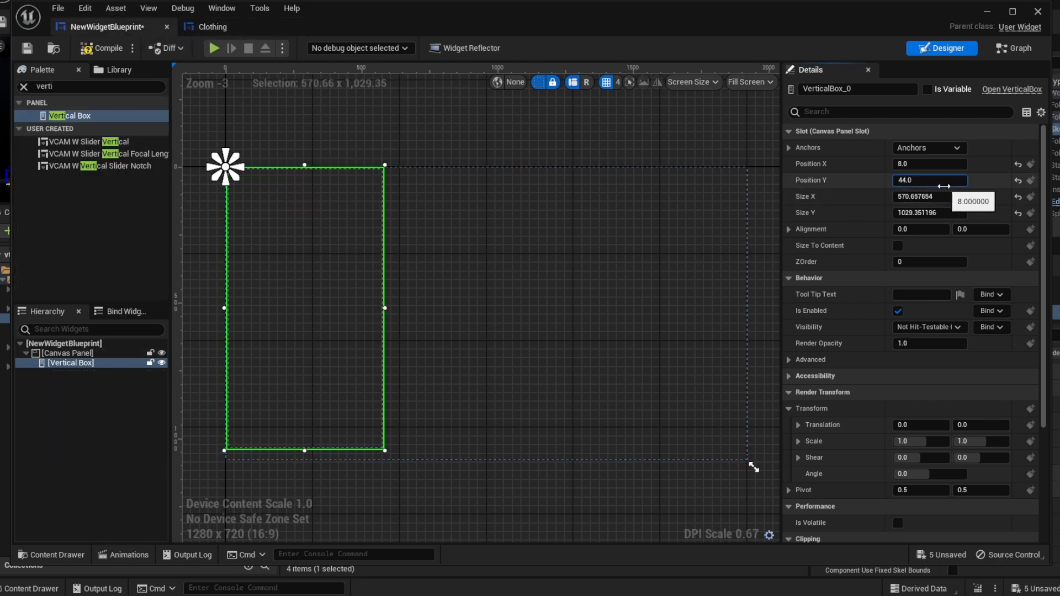
key("Return")
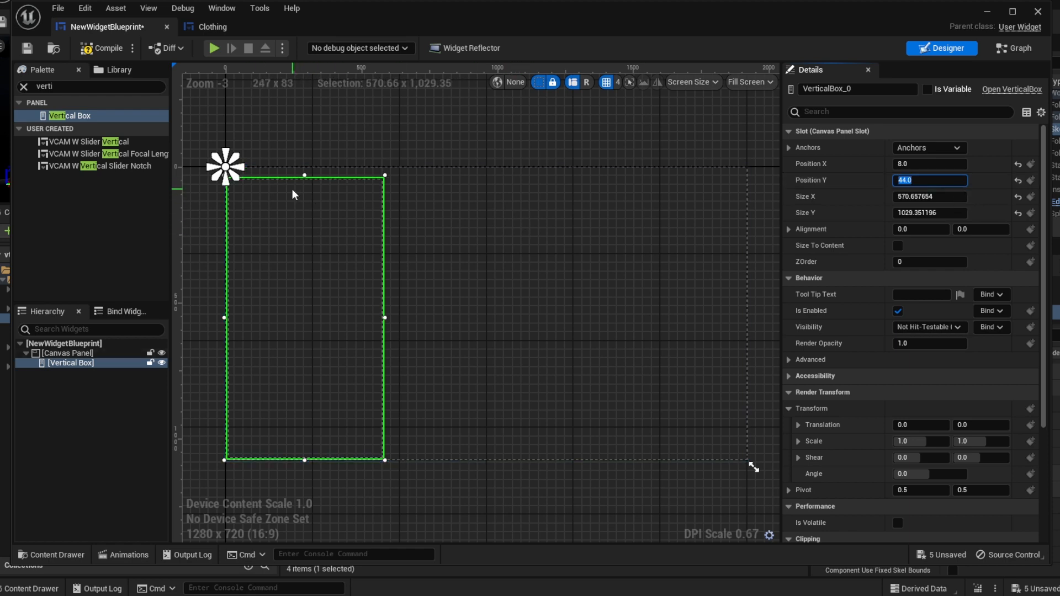
left_click(193, 25)
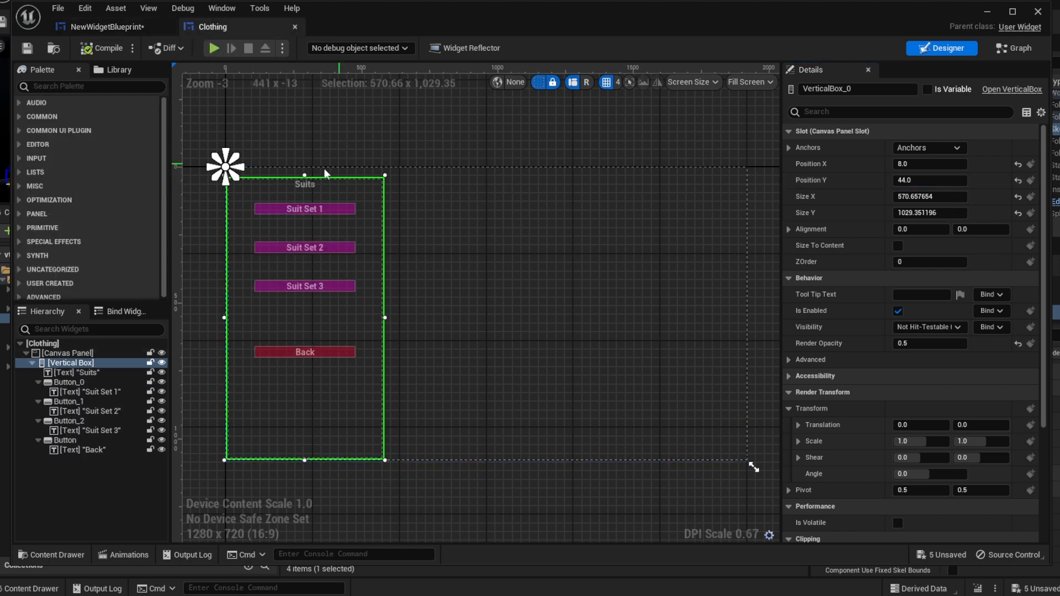
left_click(105, 27)
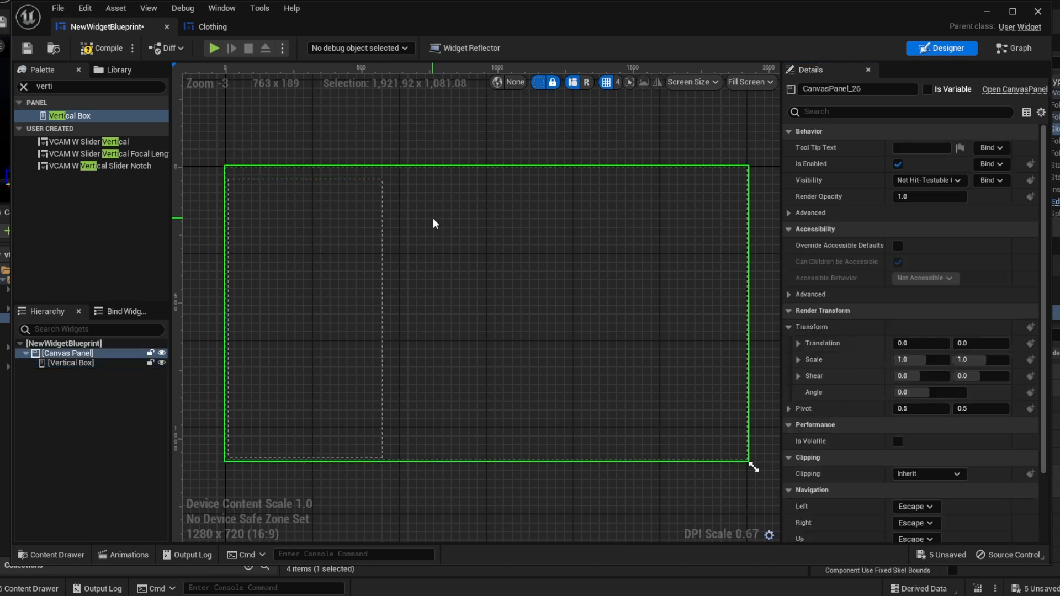
Copy the "Suits" text block from the Clothing widget into the Vertical Box of the new widget blueprint.
left_click(196, 26)
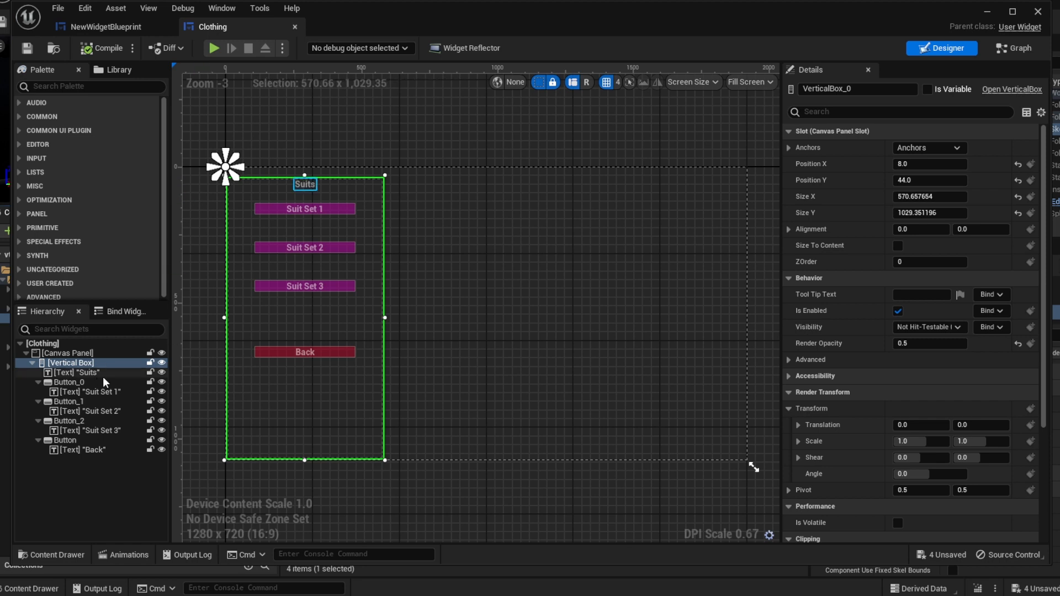
left_click(110, 27)
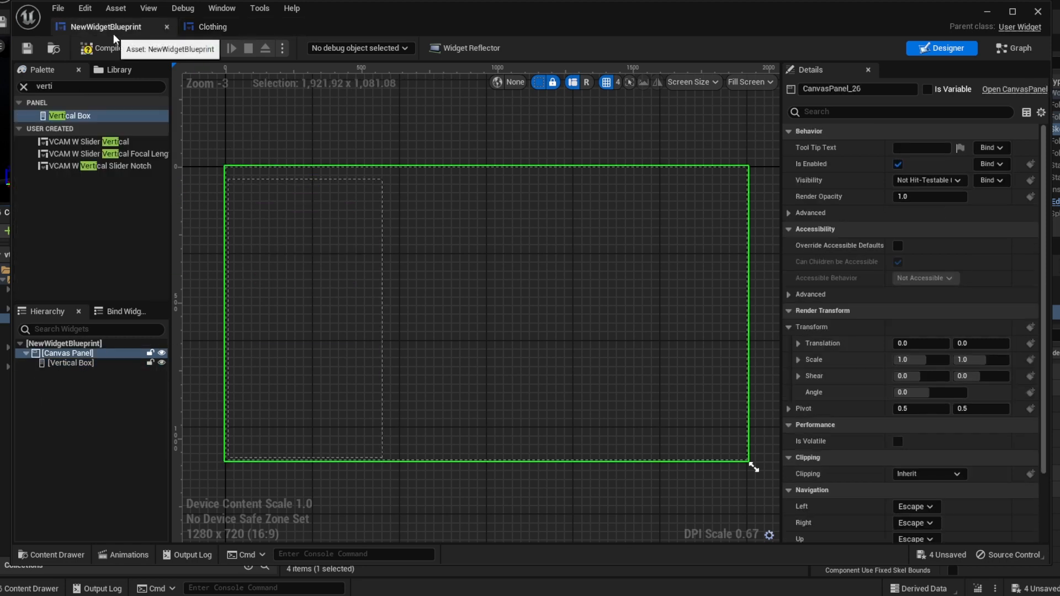
left_click(286, 202)
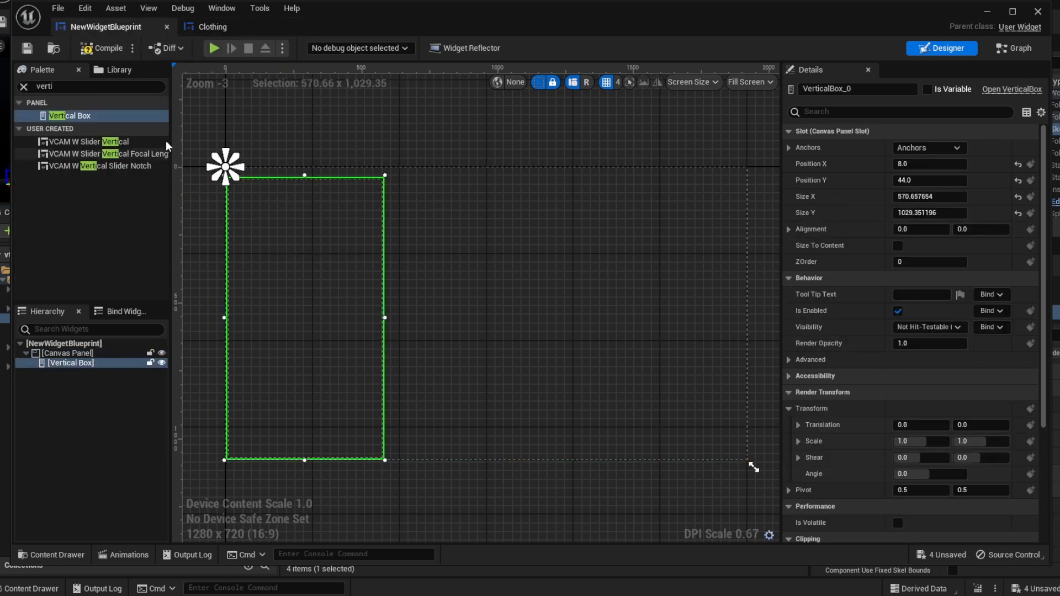
left_click(210, 26)
left_click(302, 185)
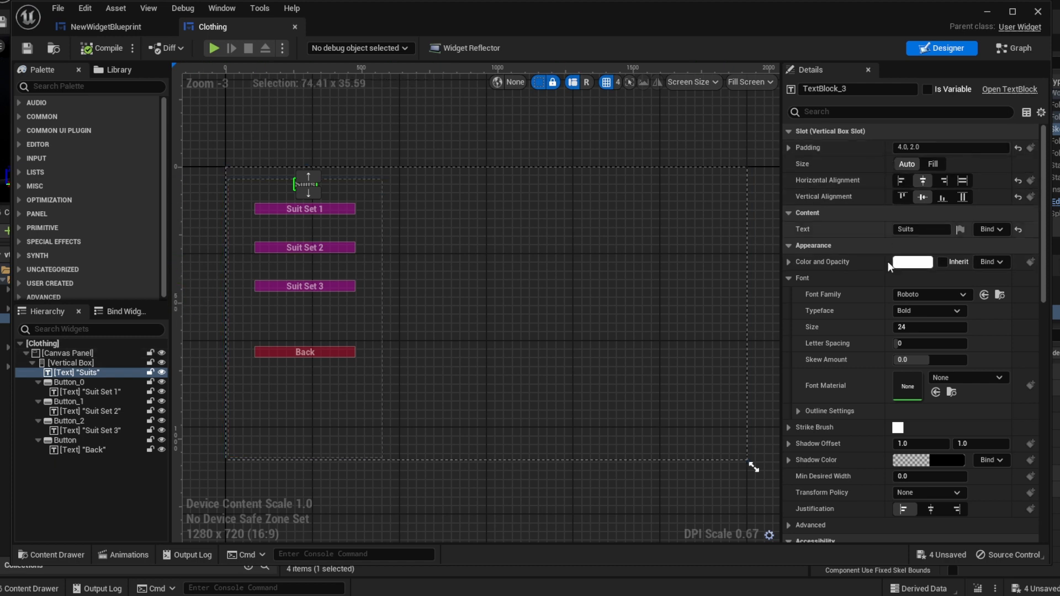
left_click(106, 26)
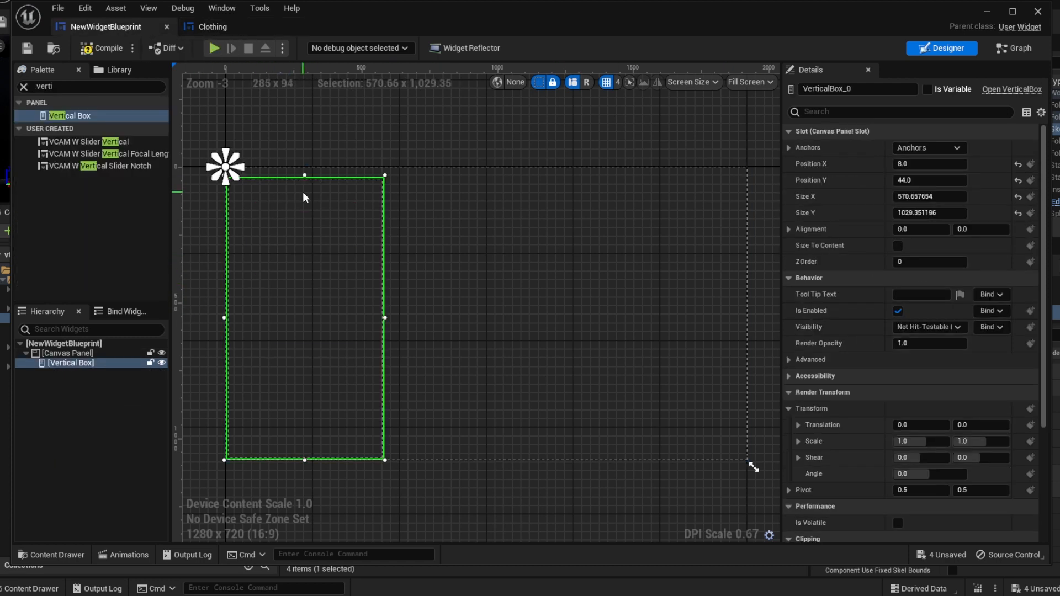
key("ctrl+v")
Copy the "Suit Set 1" button from the Clothing widget into the new widget's Vertical Box below the "Suits" text.
left_click(198, 26)
left_click(69, 382)
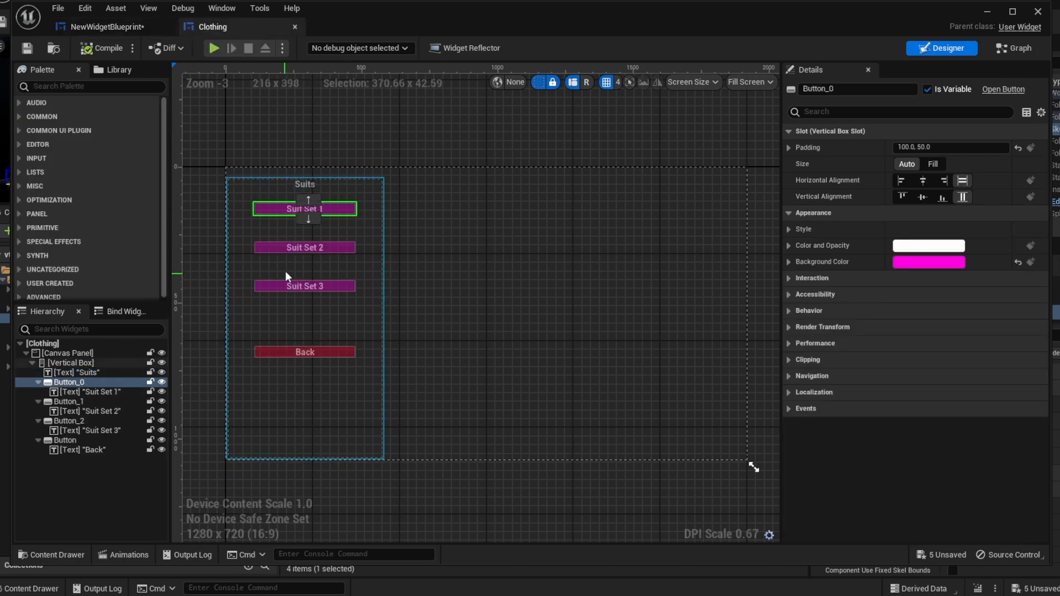
left_click(113, 7)
left_click(106, 27)
left_click(323, 228)
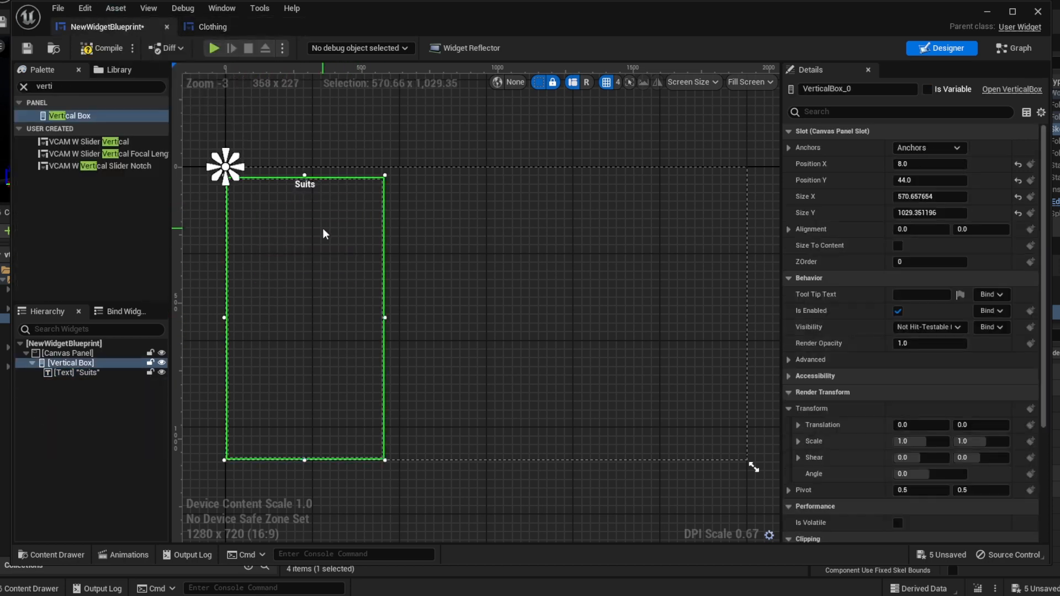
key("ctrl+v")
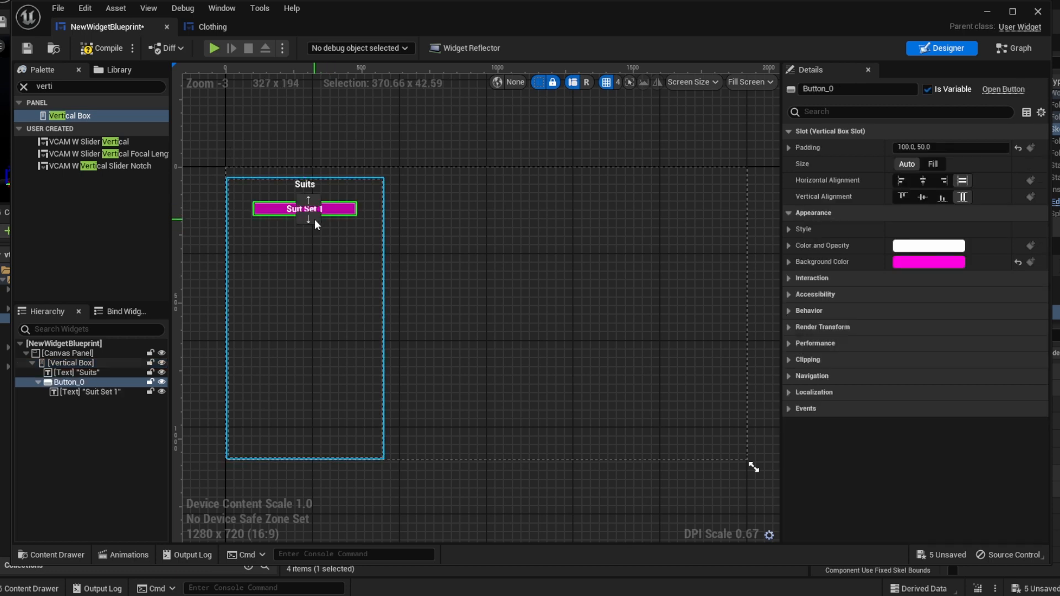
Copy the "Suit Set 2" button from the Clothing widget and paste it twice below "Suit Set 1" in the new widget.
left_click(309, 208)
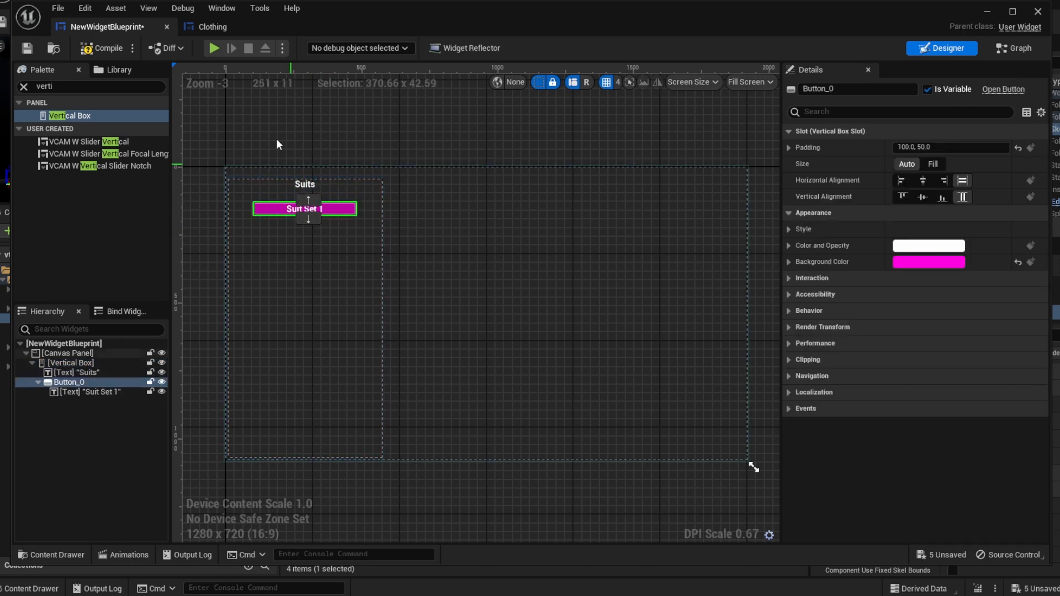
left_click(210, 29)
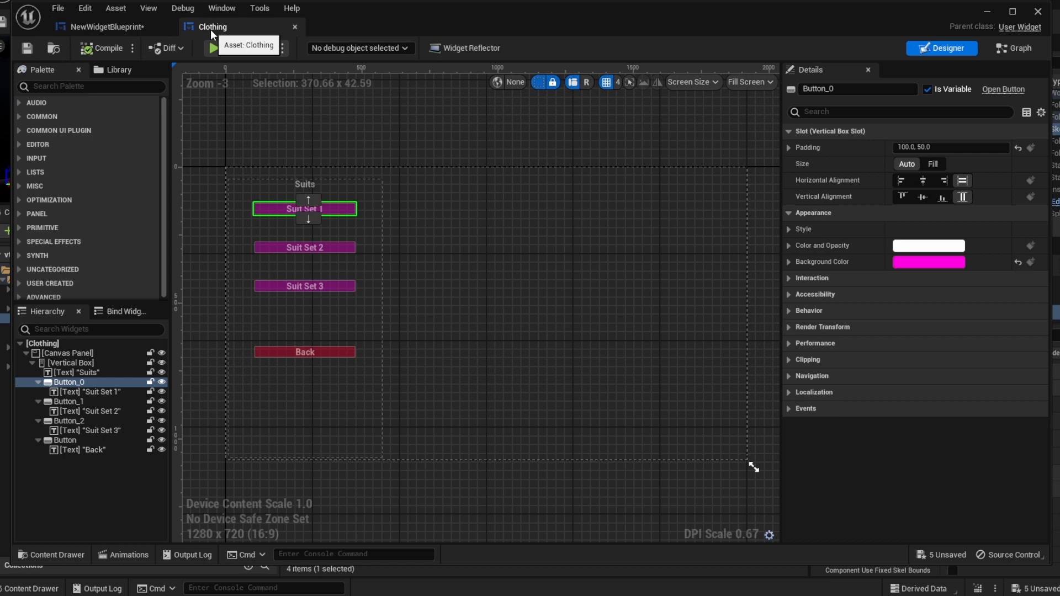
left_click(339, 251)
left_click(106, 26)
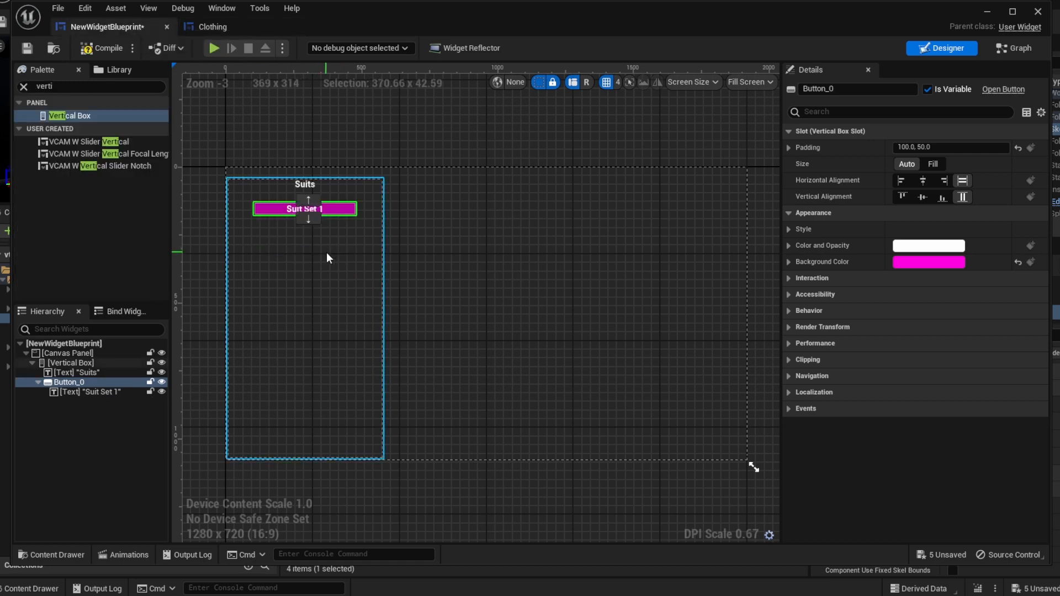
left_click(305, 204)
key("ctrl+v")
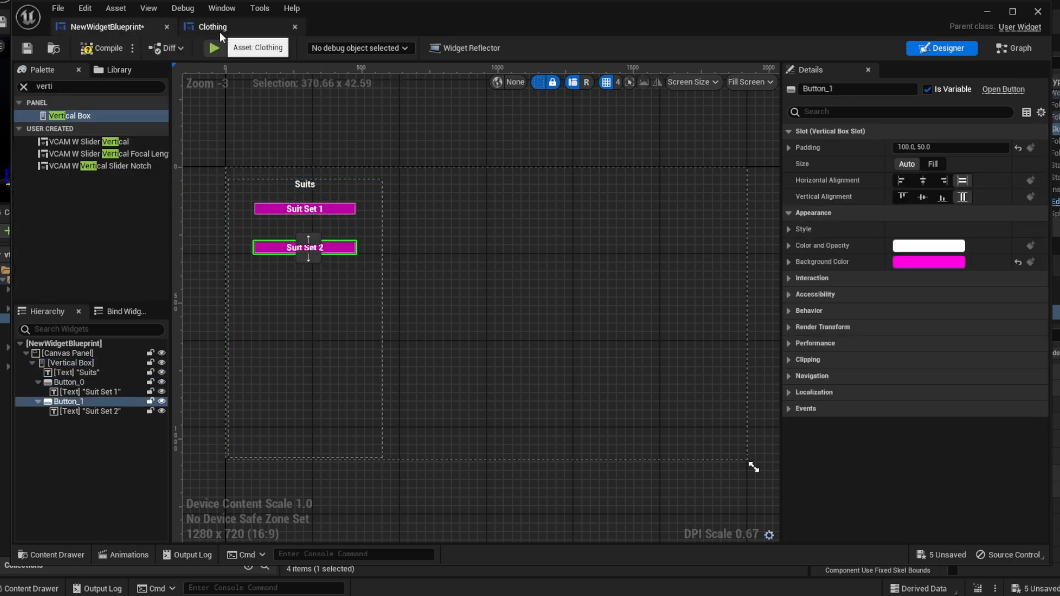
key("ctrl+v")
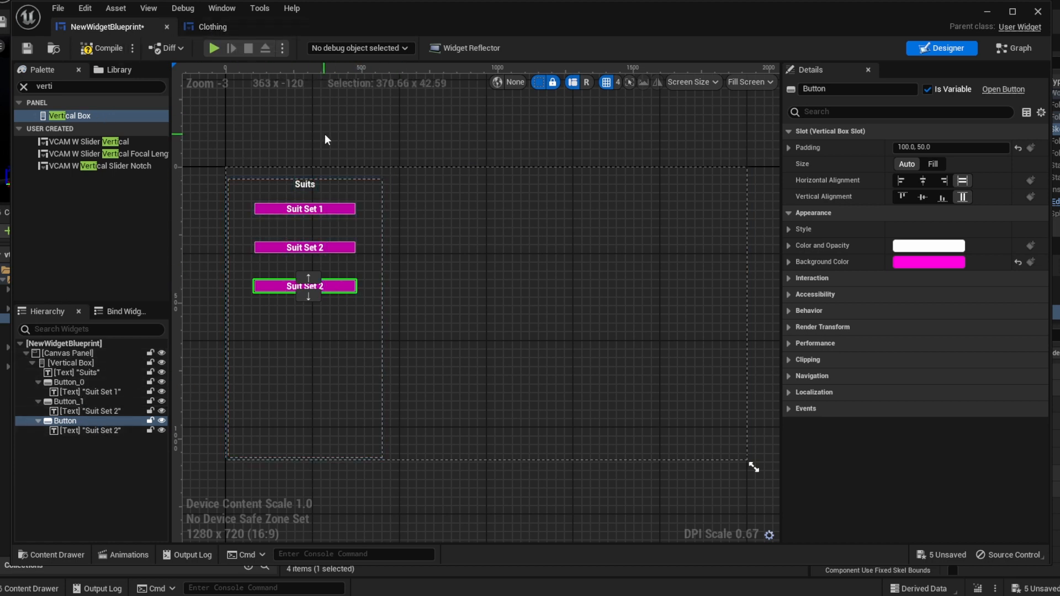
Copy the red "Back" button from the Clothing widget into the new widget's Vertical Box and save the blueprint.
left_click(212, 26)
left_click(320, 352)
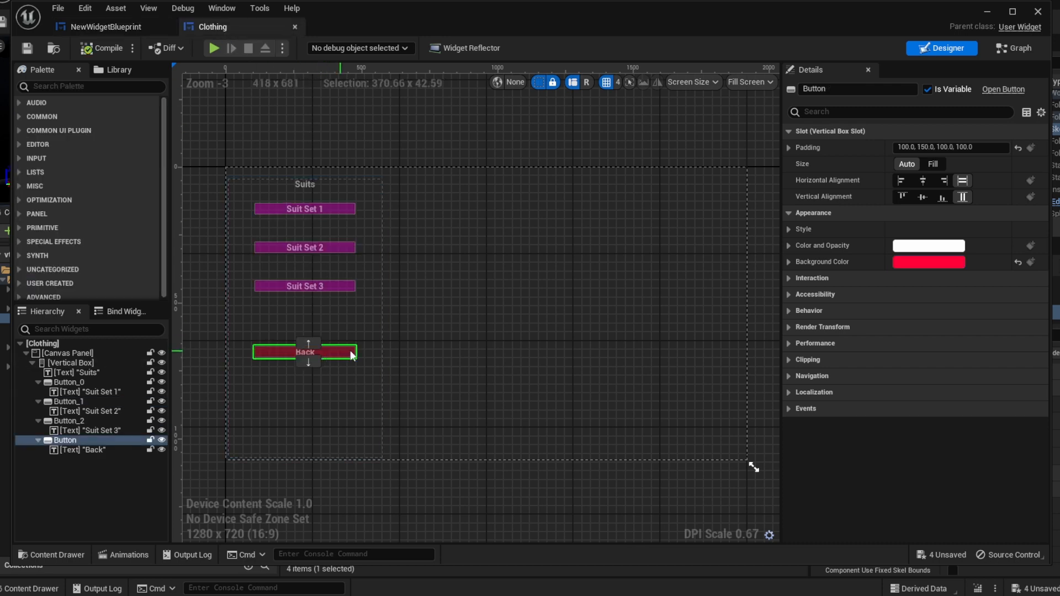
left_click(122, 27)
left_click(319, 356)
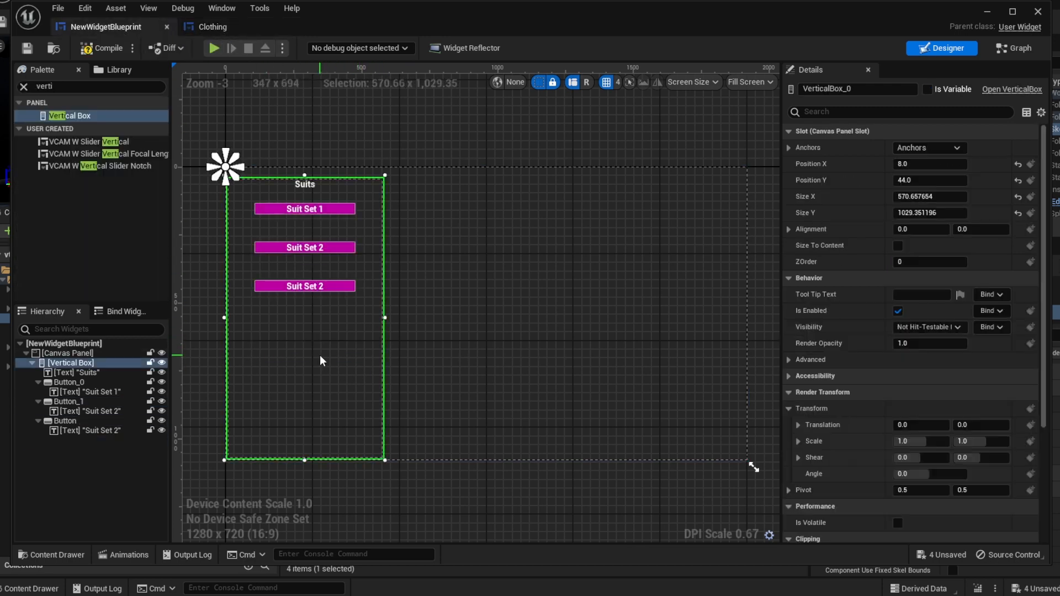
key("ctrl+v")
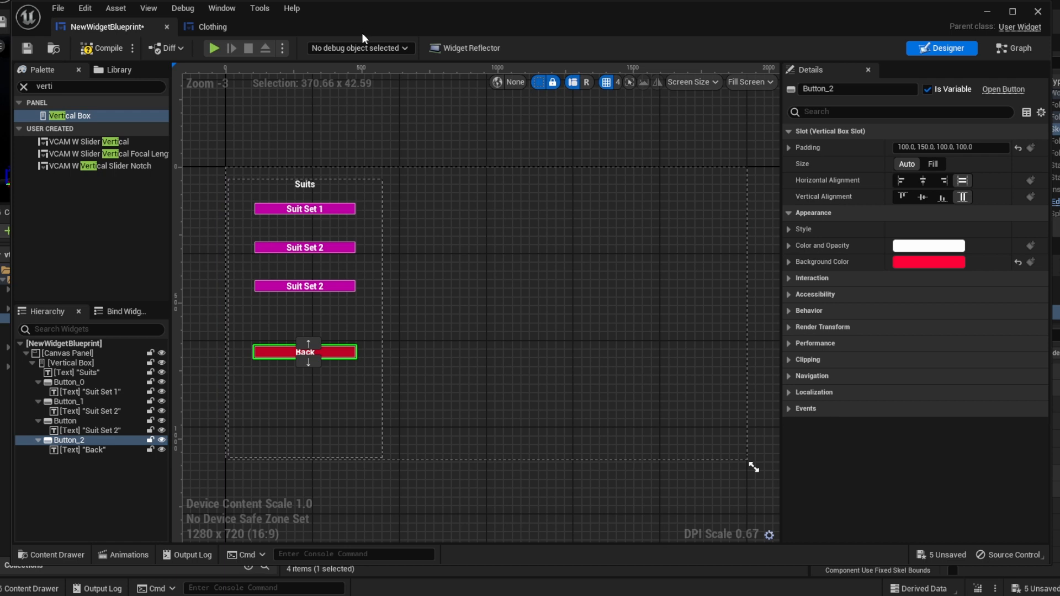
key("ctrl+s")
Open the Menu widget blueprint from the Content Browser and show its event graph.
left_click_drag(454, 12, 1059, 33)
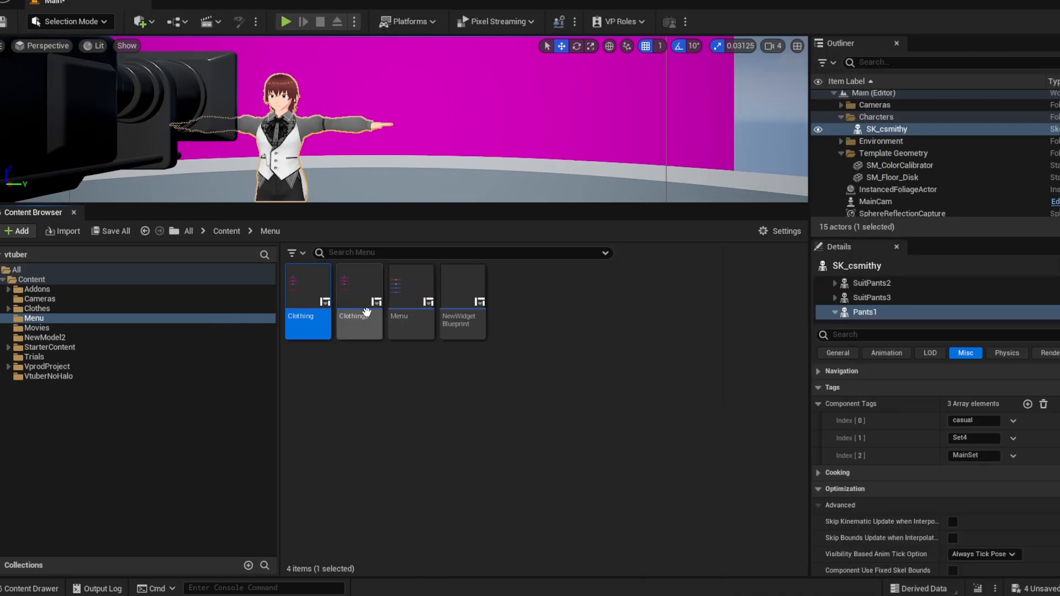
left_click(396, 306)
double_click(410, 290)
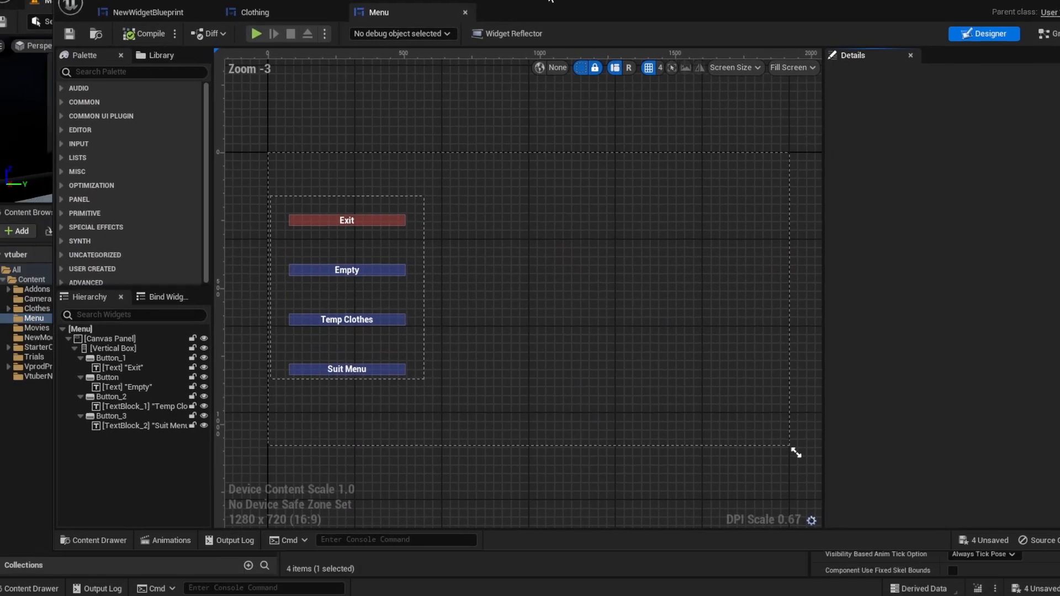
left_click_drag(550, 1, 556, 1)
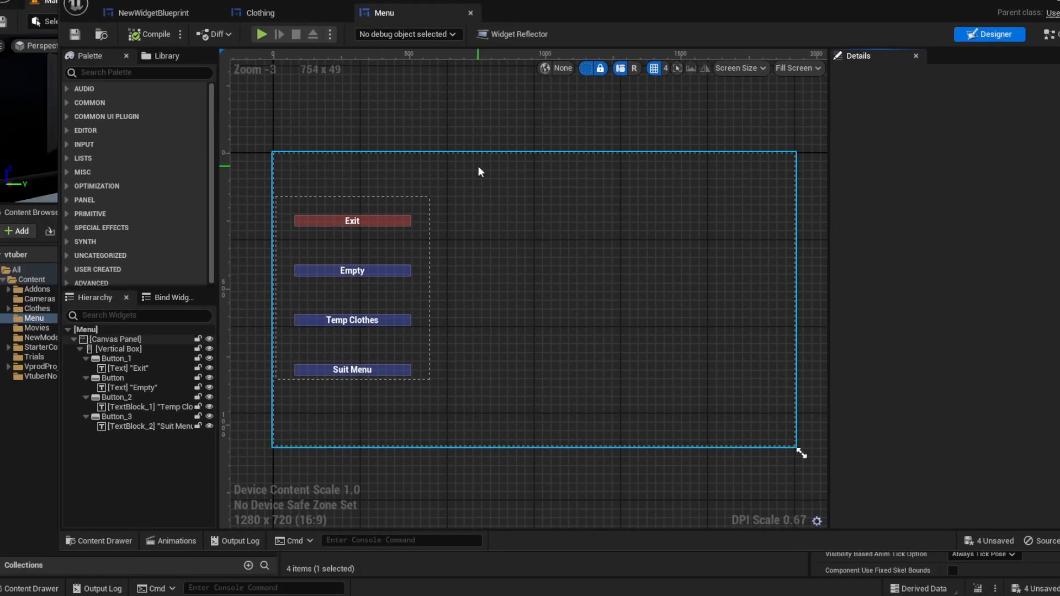
left_click(1049, 34)
Examine how the Menu graph creates, stores and displays the clothing widgets, and check the events available for the Button variable.
scroll(733, 144, "down", 8)
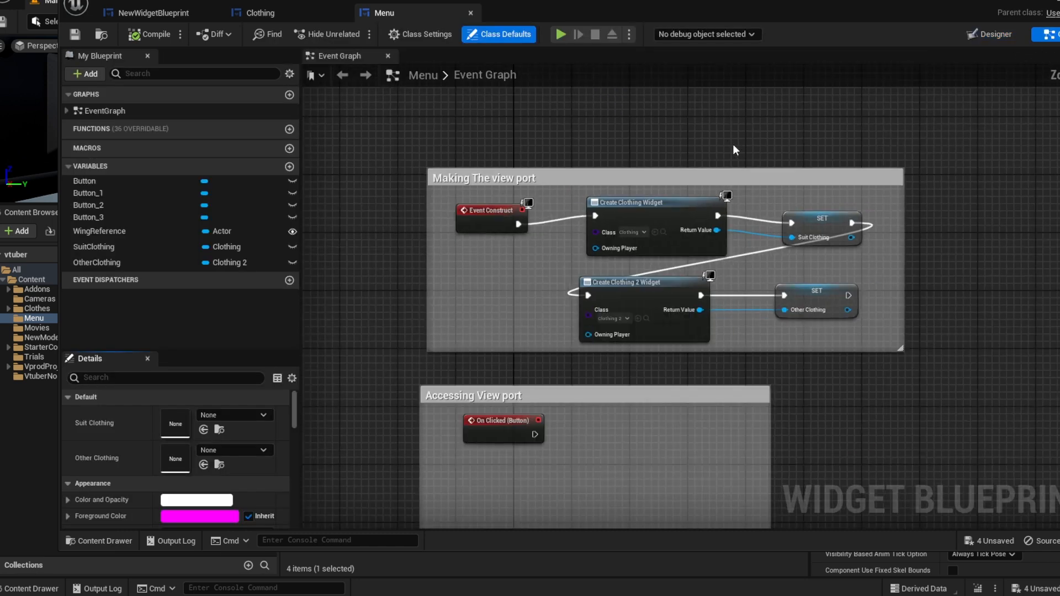
right_click_drag(816, 190, 774, 234)
scroll(748, 272, "up", 6)
scroll(726, 274, "down", 4)
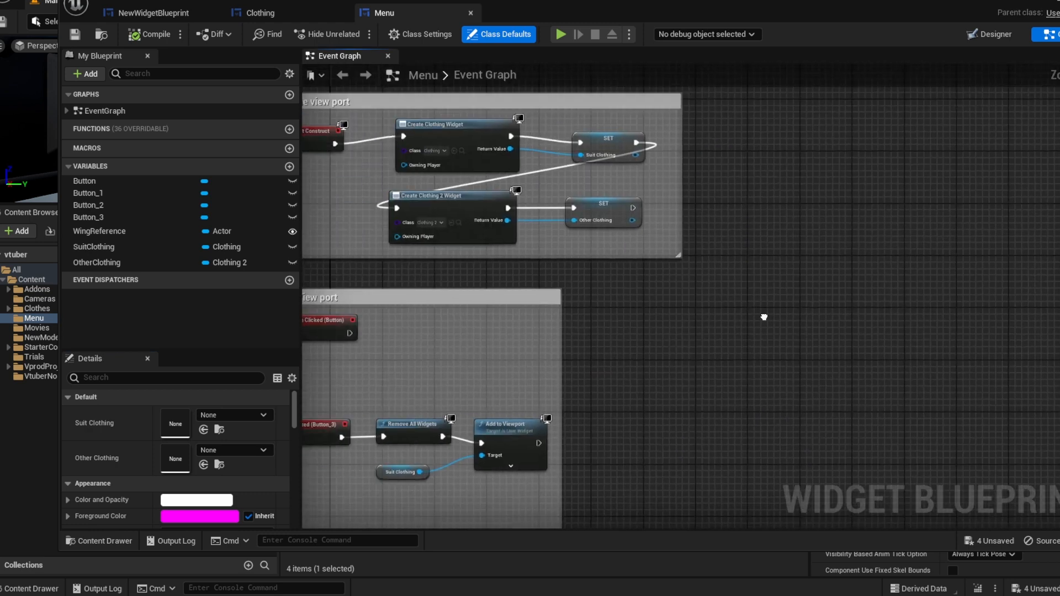
right_click_drag(761, 315, 807, 334)
scroll(807, 334, "down", 6)
scroll(862, 237, "up", 6)
right_click_drag(716, 201, 948, 98)
scroll(801, 266, "up", 1)
scroll(843, 280, "up", 1)
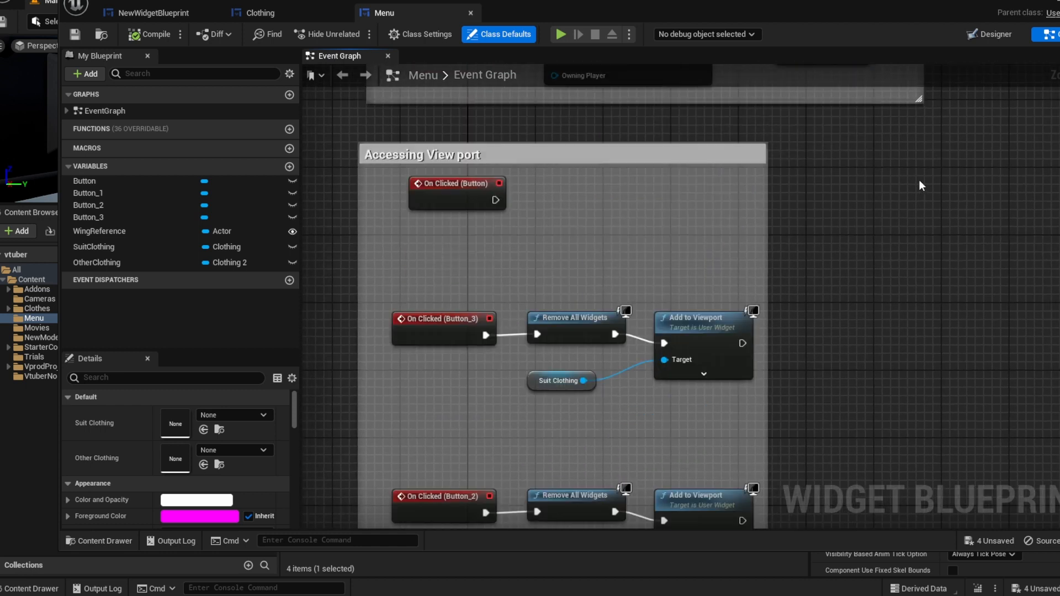
right_click_drag(919, 182, 922, 47)
right_click_drag(914, 94, 913, 356)
right_click_drag(983, 143, 962, 360)
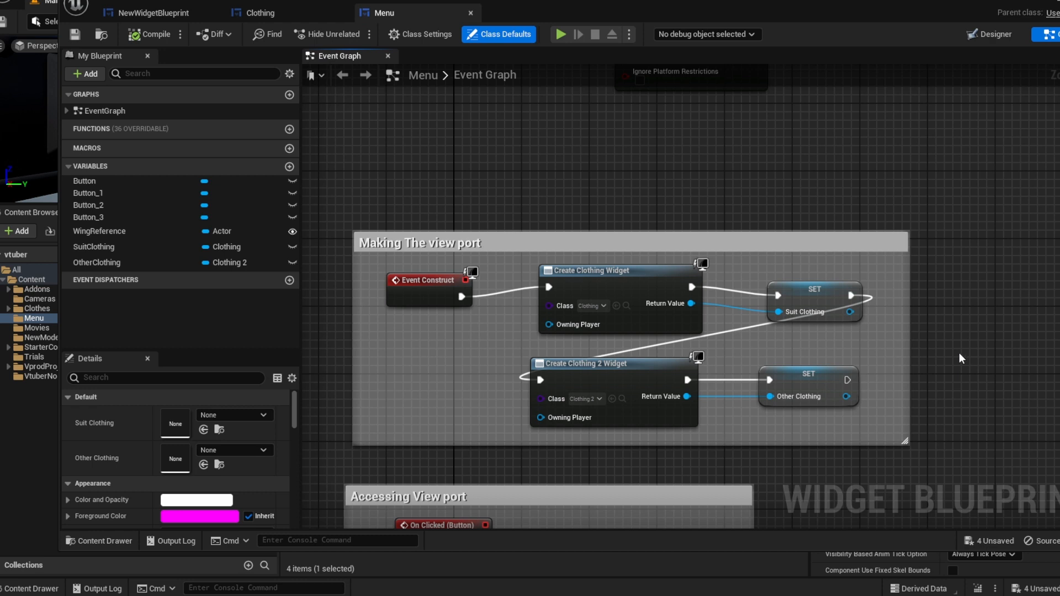
right_click_drag(930, 300, 899, 489)
right_click_drag(857, 381, 835, 408)
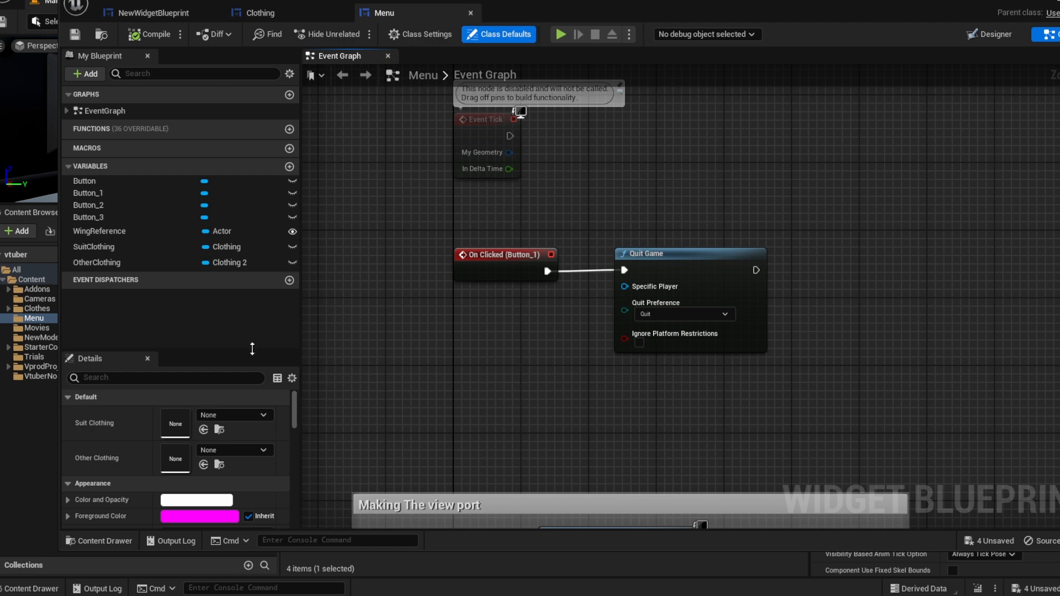
left_click(87, 181)
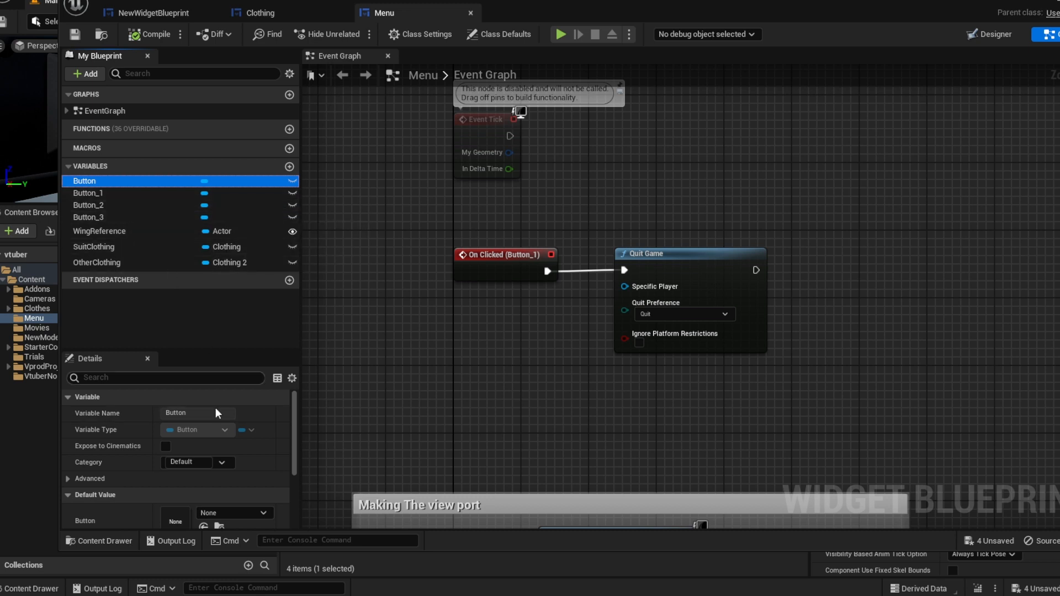
scroll(262, 439, "down", 3)
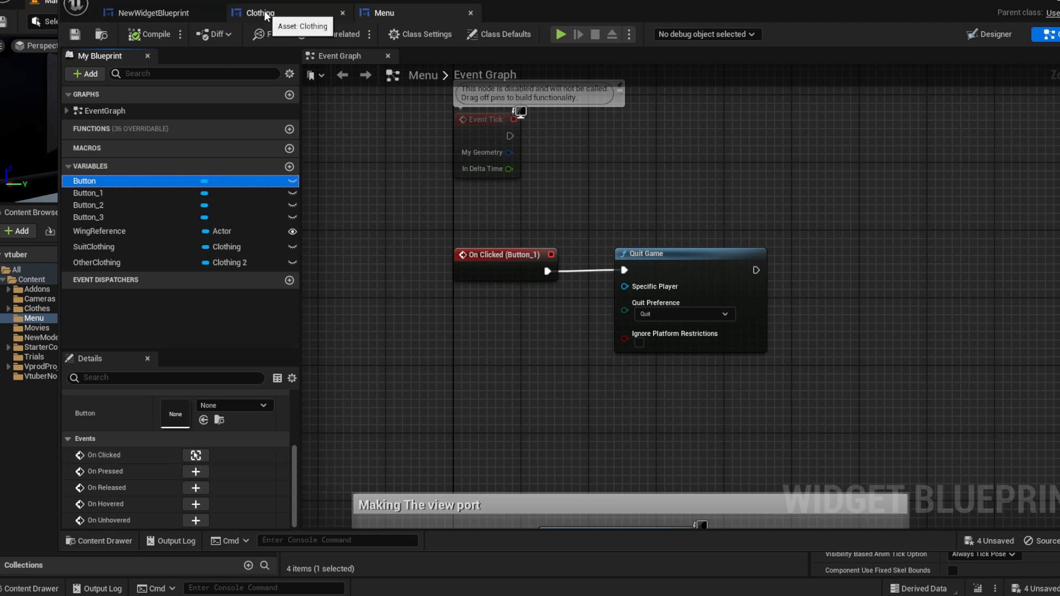
Add an On Clicked event for the "Suit Set 1" button (Button_0) in NewWidgetBlueprint's event graph.
left_click(154, 13)
left_click(495, 258)
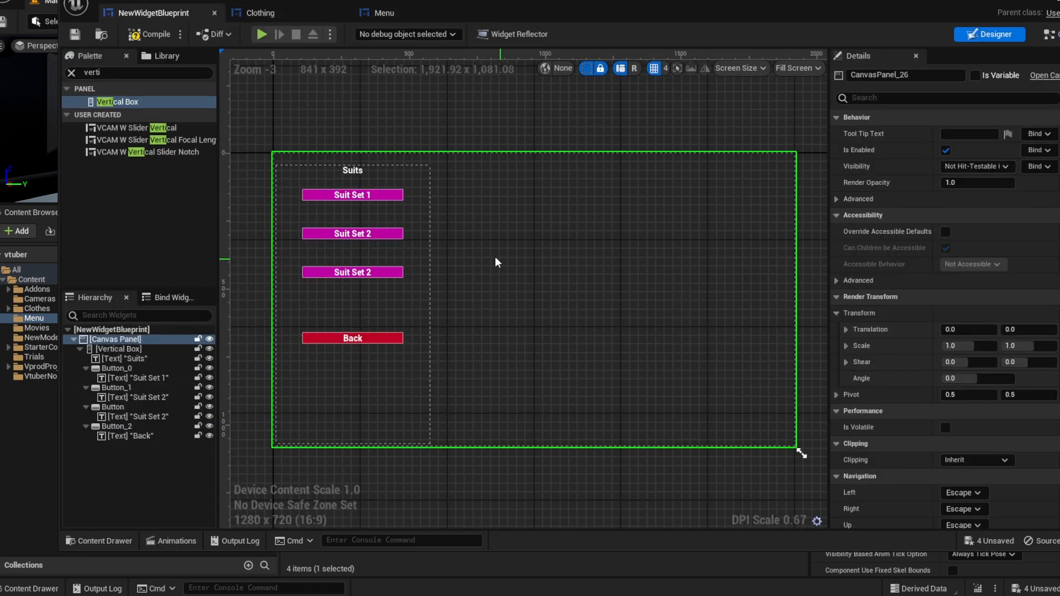
left_click(386, 195)
left_click(1047, 34)
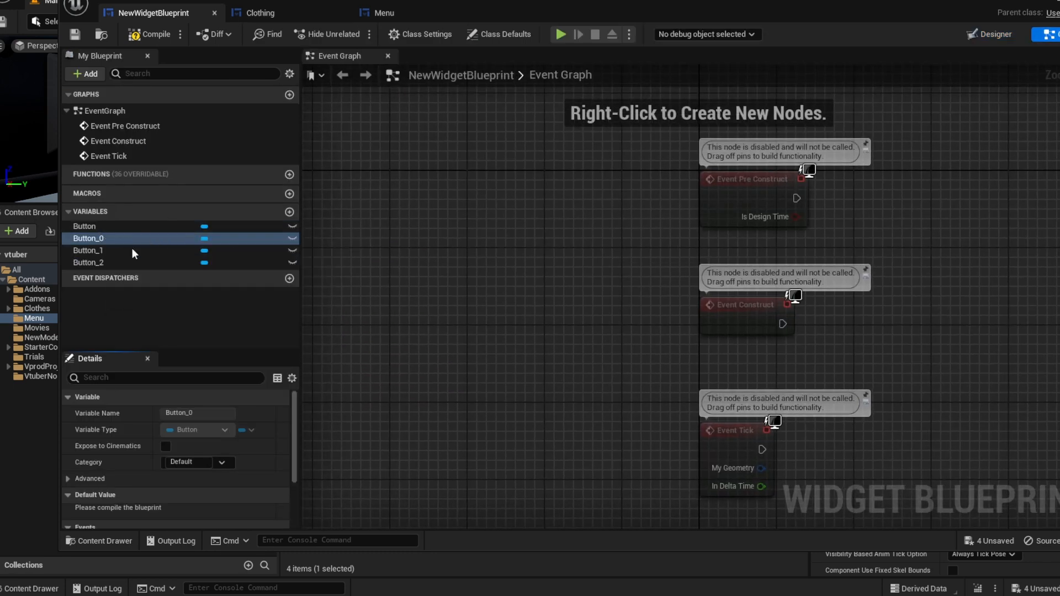
scroll(195, 487, "down", 3)
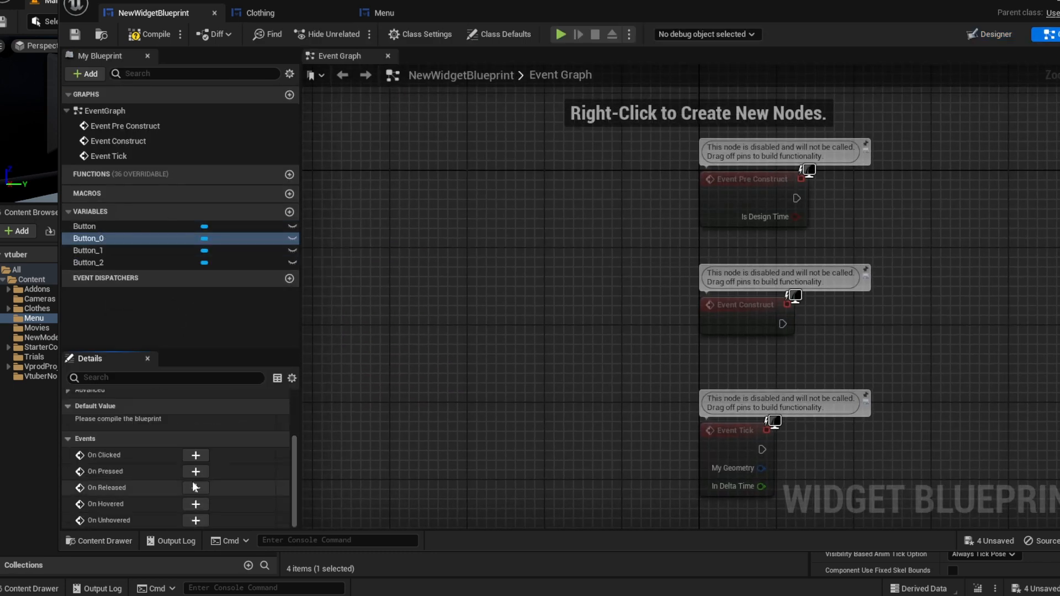
left_click(195, 454)
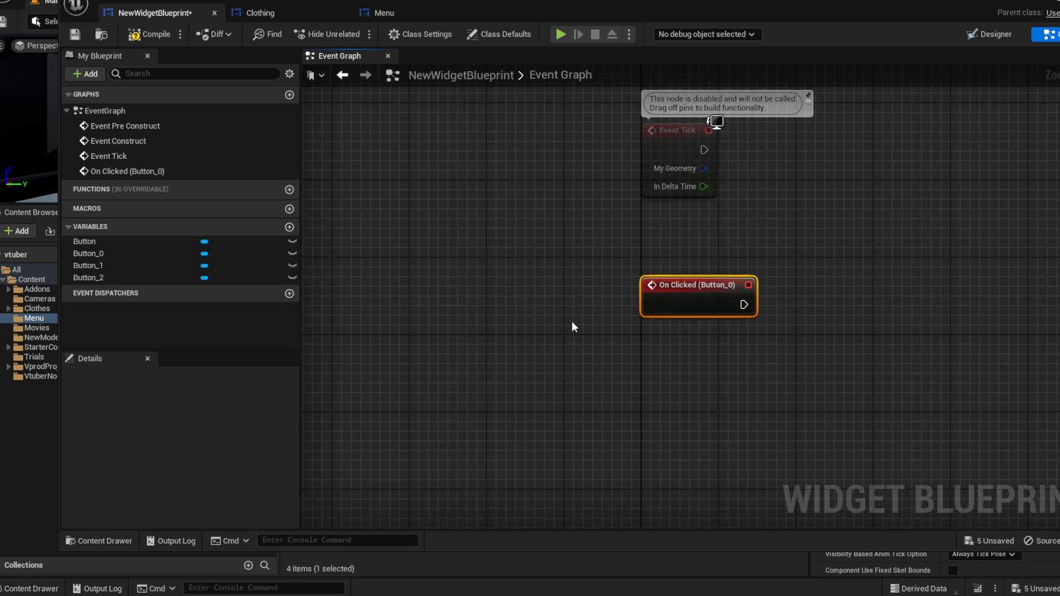
Review the new widget's button layout and the Clothing and Menu blueprints, ending on the new widget's event graph.
left_click(991, 34)
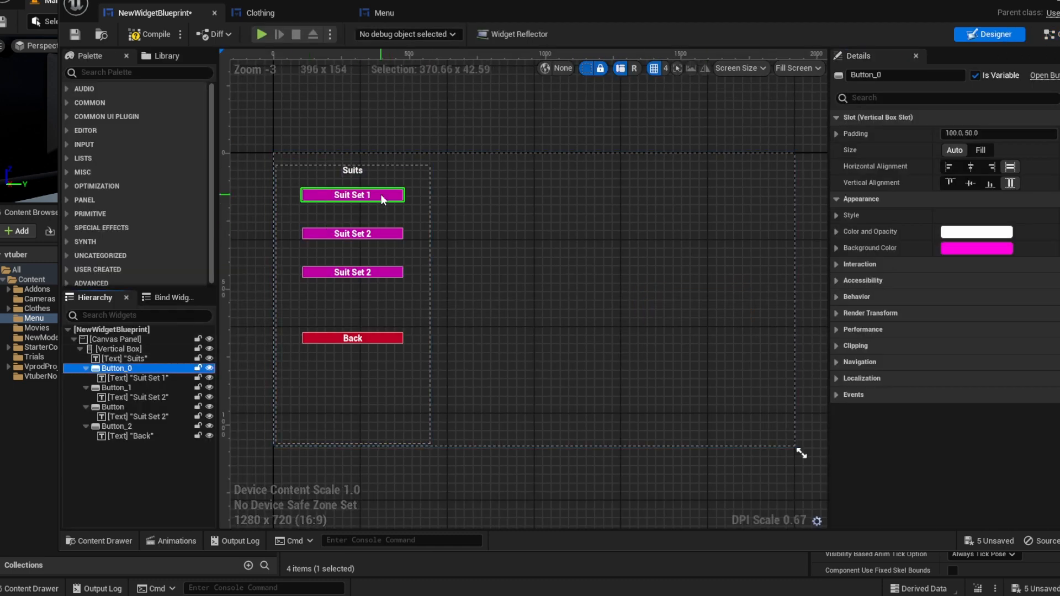
left_click(269, 15)
left_click(384, 13)
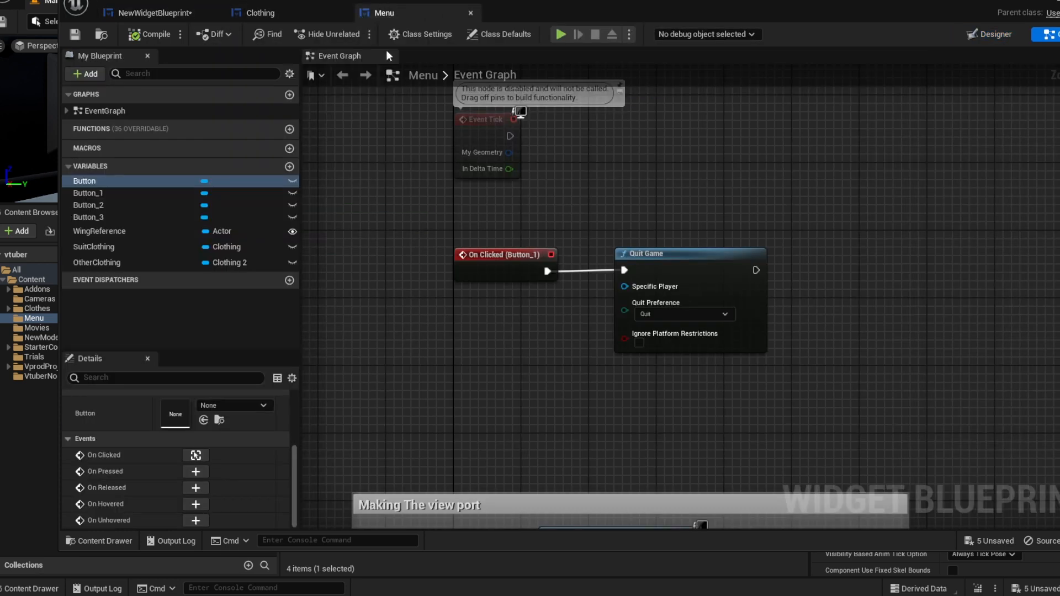
left_click(266, 16)
left_click(145, 13)
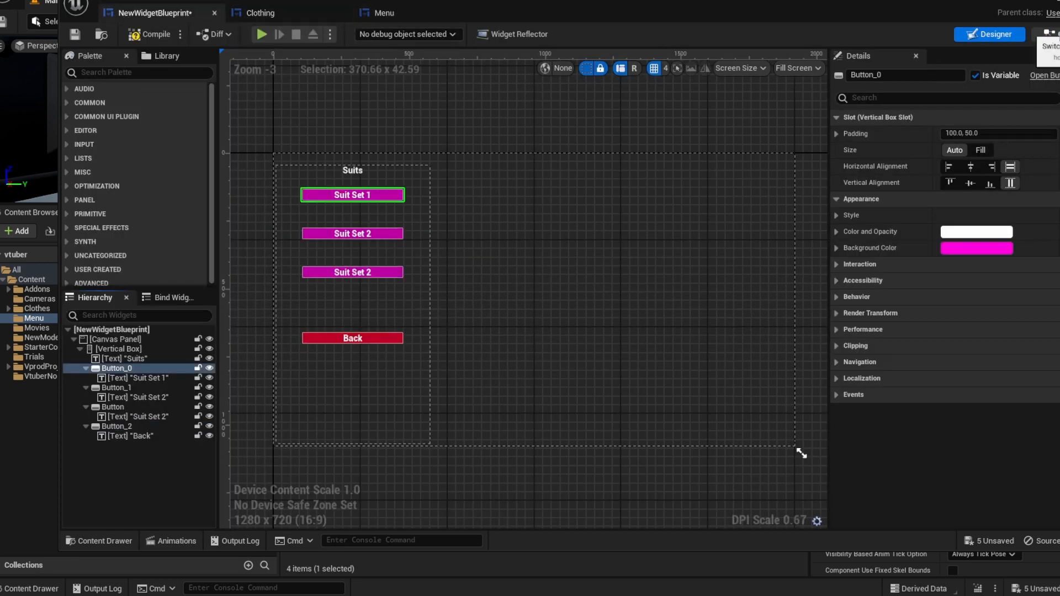
left_click(1047, 34)
right_click_drag(807, 348, 739, 339)
right_click(602, 280)
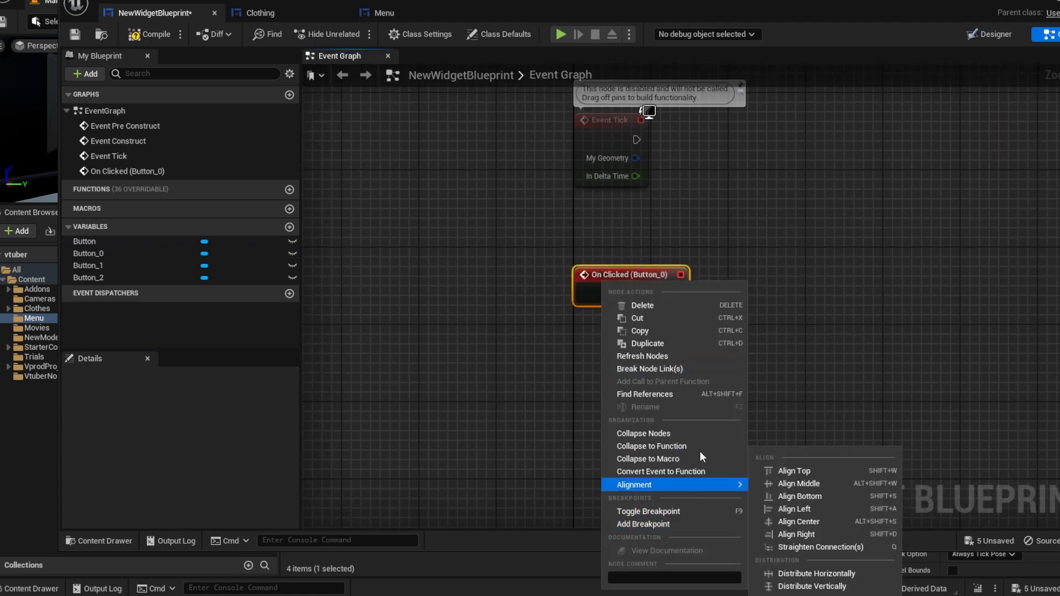
left_click(508, 399)
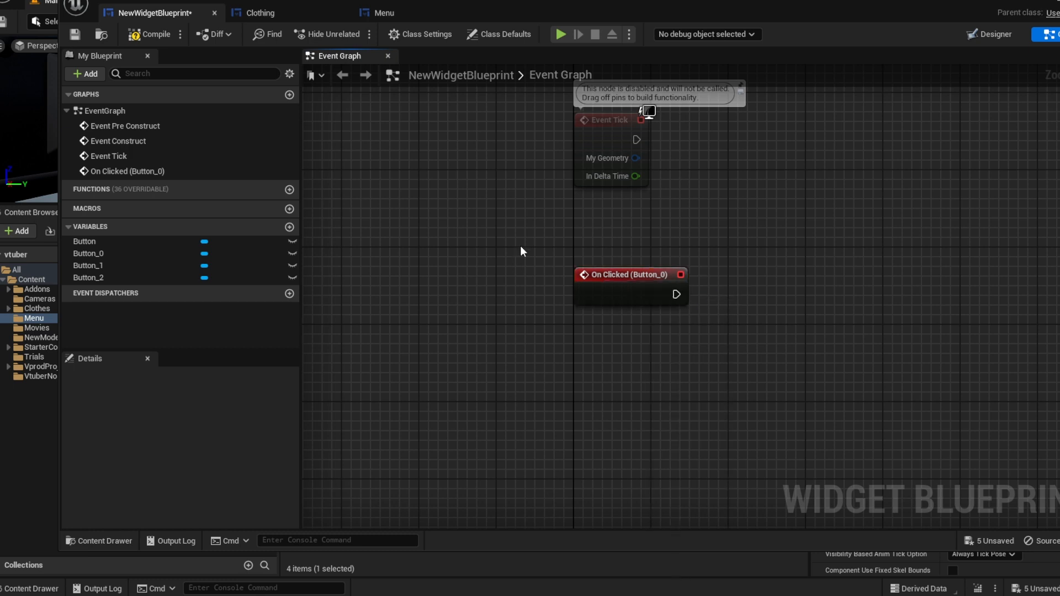
left_click_drag(520, 246, 761, 335)
right_click(631, 284)
left_click(762, 291)
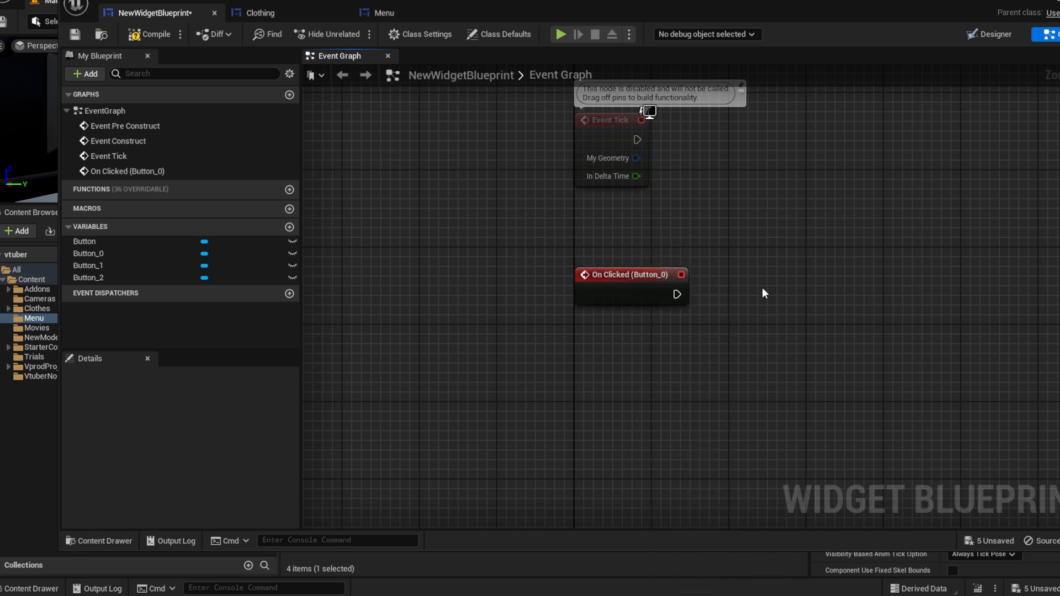
right_click(761, 291)
left_click(731, 338)
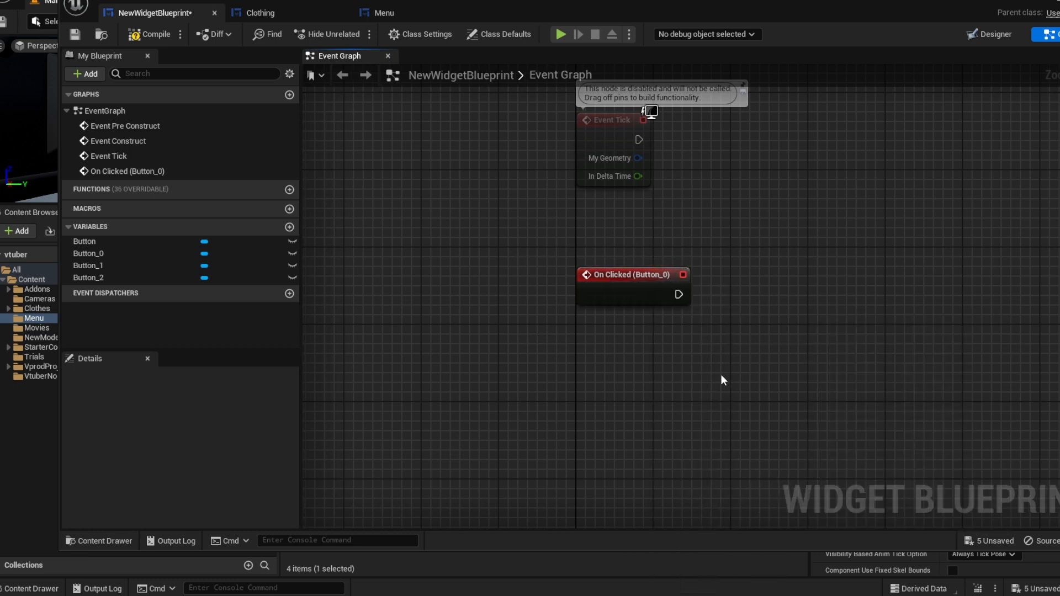
right_click(603, 377)
left_click(591, 386)
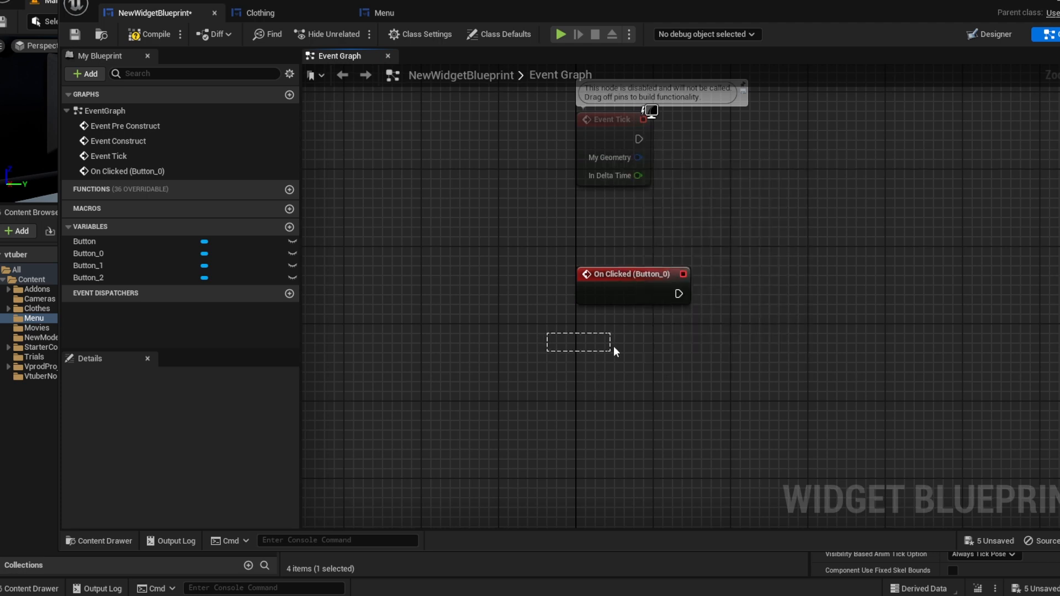
mouse_move(614, 347)
left_mouse_down()
mouse_move(723, 396)
mouse_move(621, 352)
left_mouse_up()
scroll(654, 372, "down", 3)
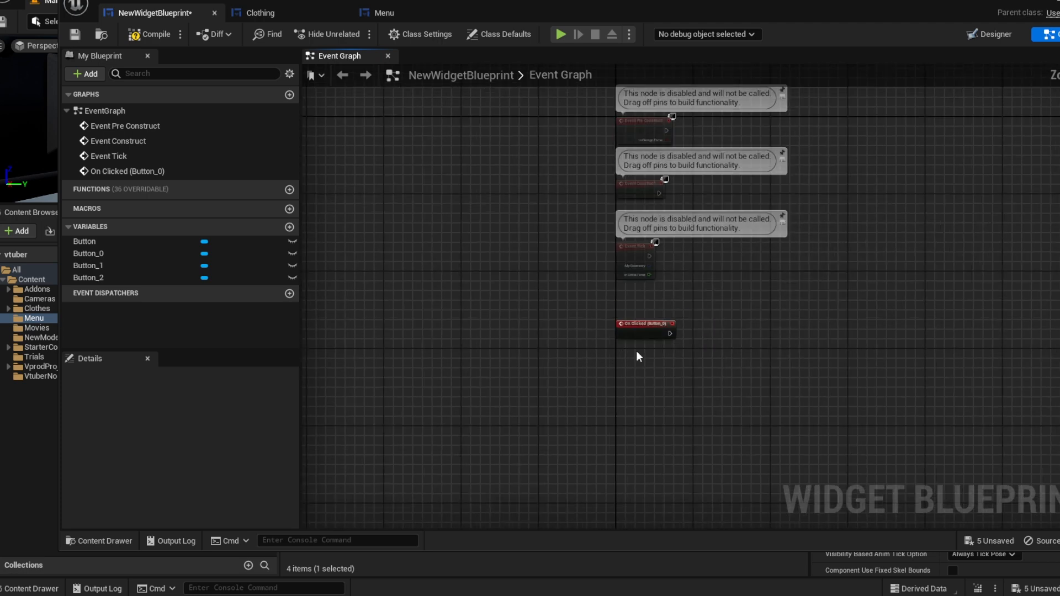
left_click(641, 329)
right_click(658, 326)
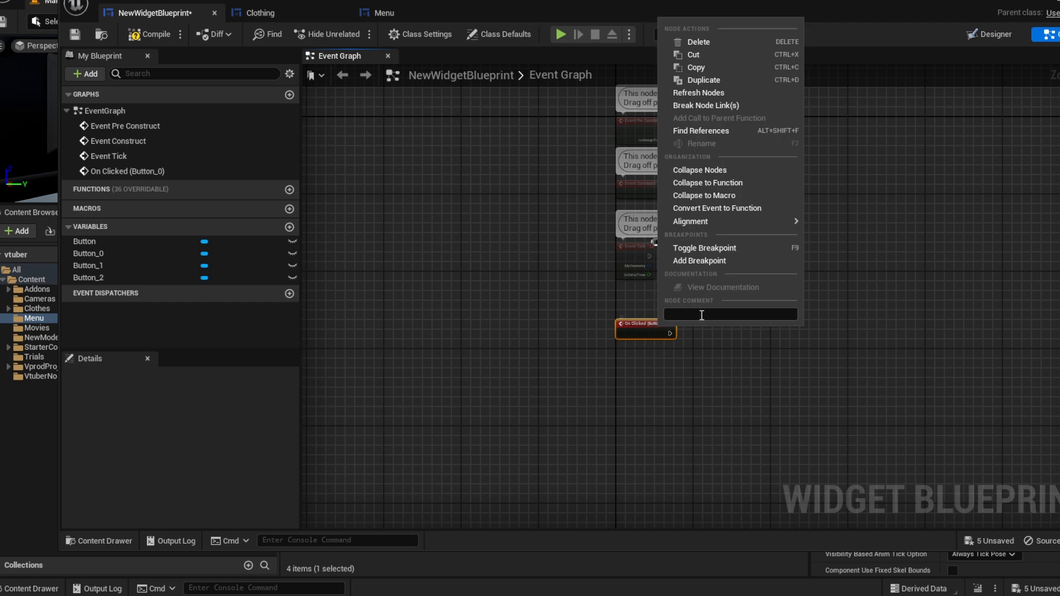
left_click(717, 376)
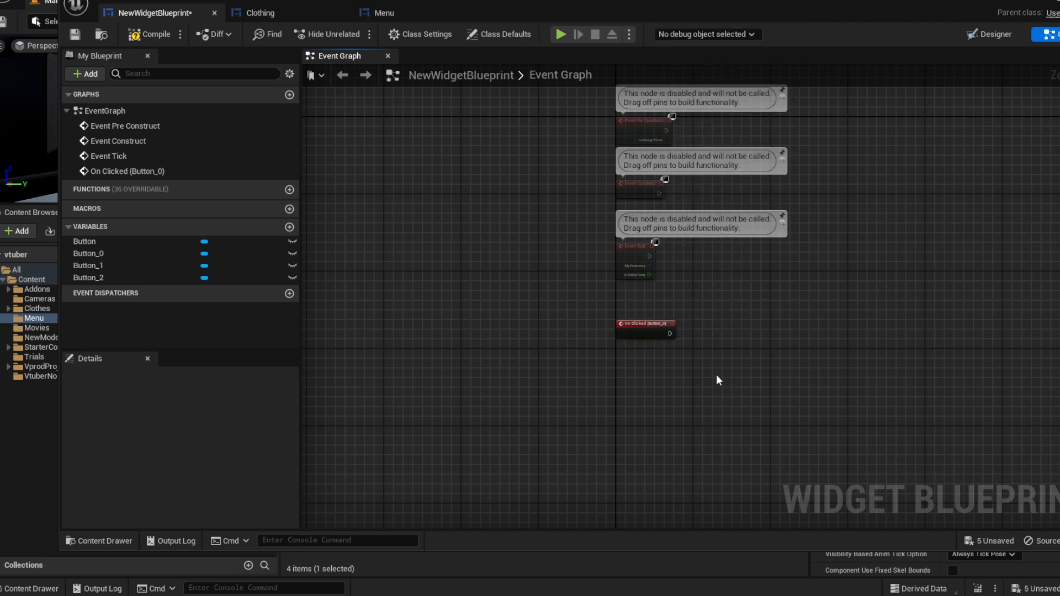
Add an Announce Accessible String node connected to the On Clicked (Button_0) event.
left_click_drag(670, 334, 700, 333)
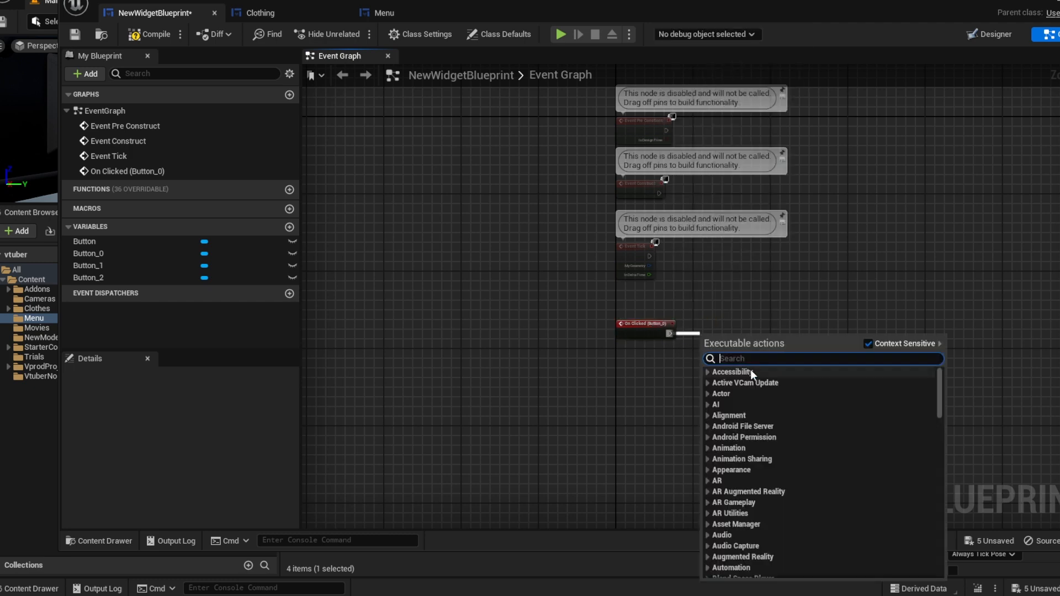
left_click(705, 372)
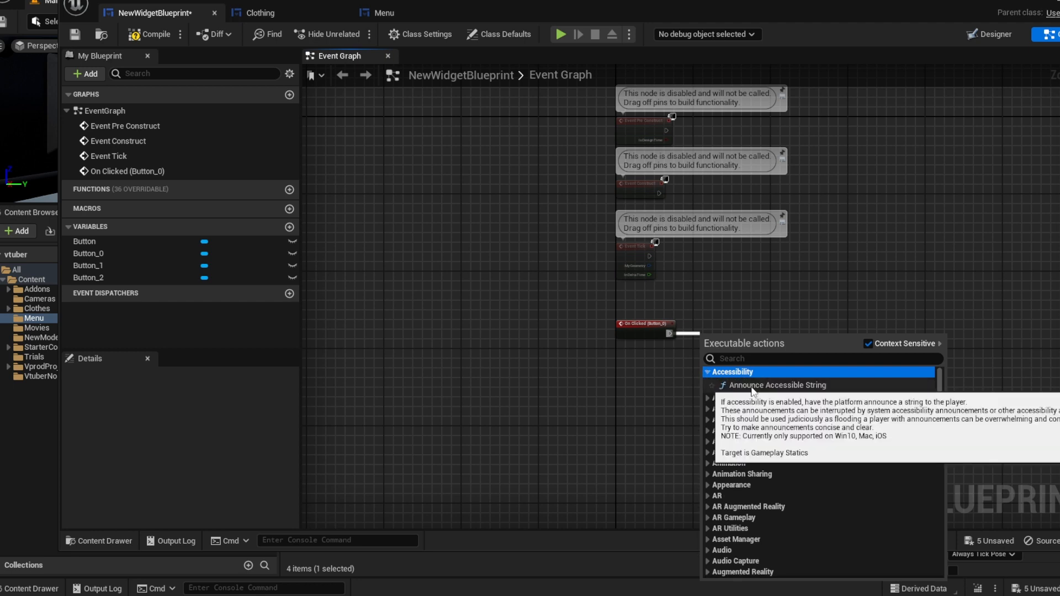
left_click(734, 385)
Group the On Clicked (Button_0) and Announce Accessible String nodes in a comment titled "Suit Button 1".
left_click_drag(584, 291, 820, 390)
right_click(731, 338)
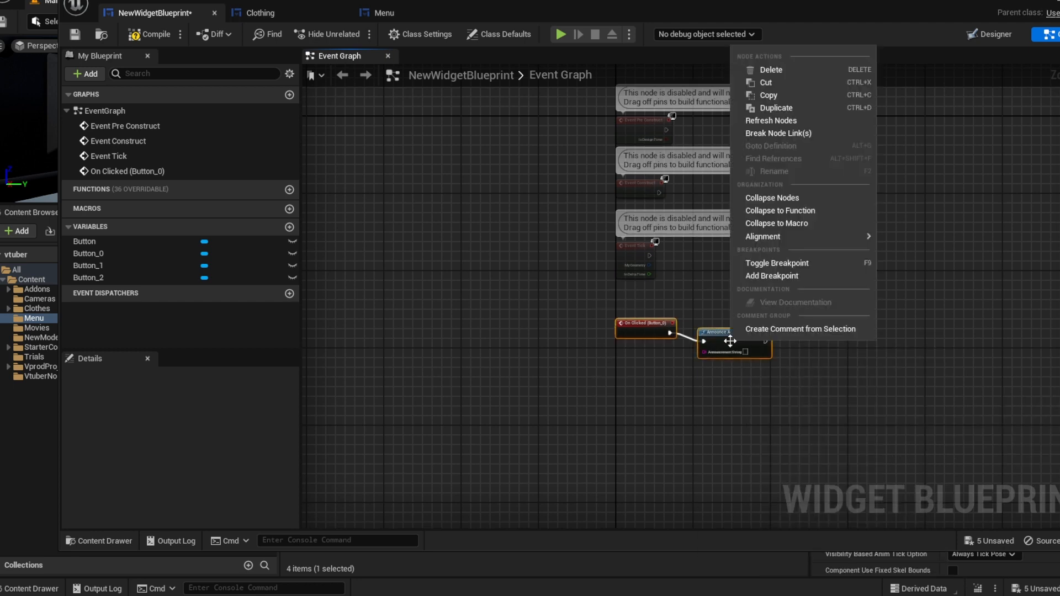
left_click(766, 329)
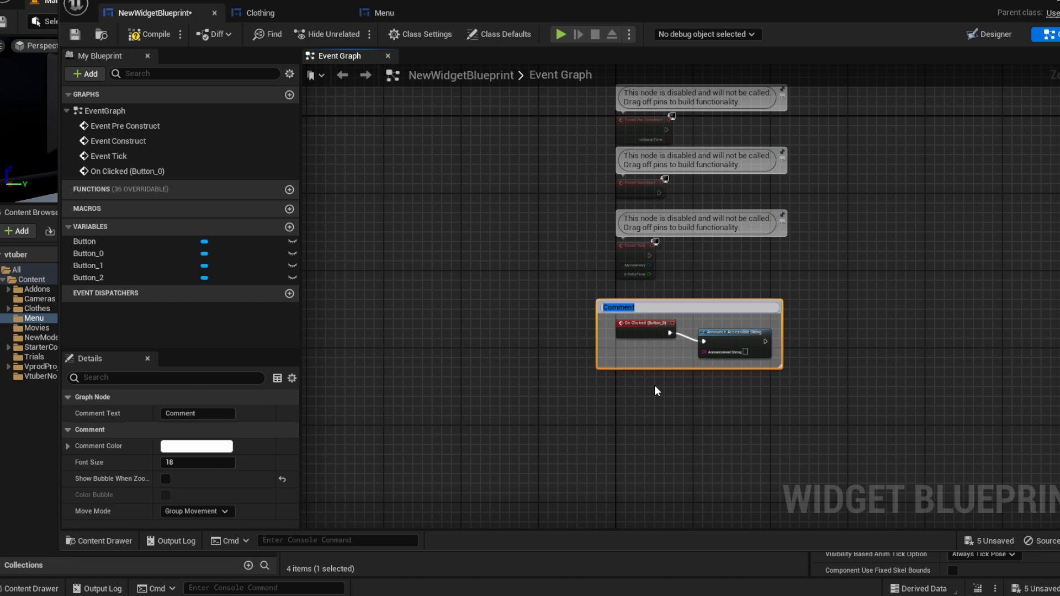
type("Suit Button 1")
key("Return")
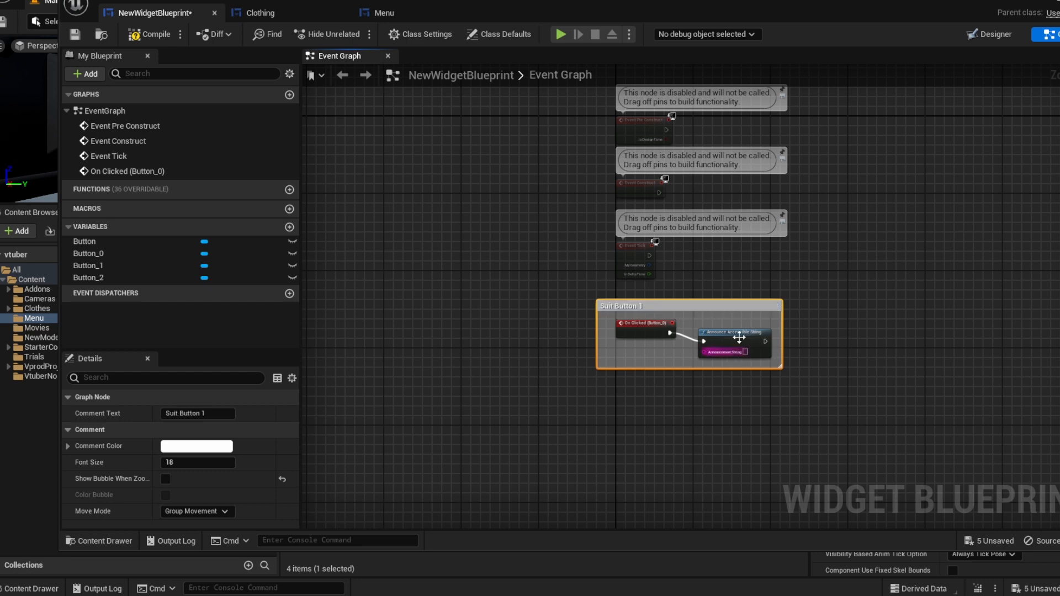
Line up the two nodes inside the "Suit Button 1" comment and save the widget blueprint.
left_click_drag(739, 337, 732, 331)
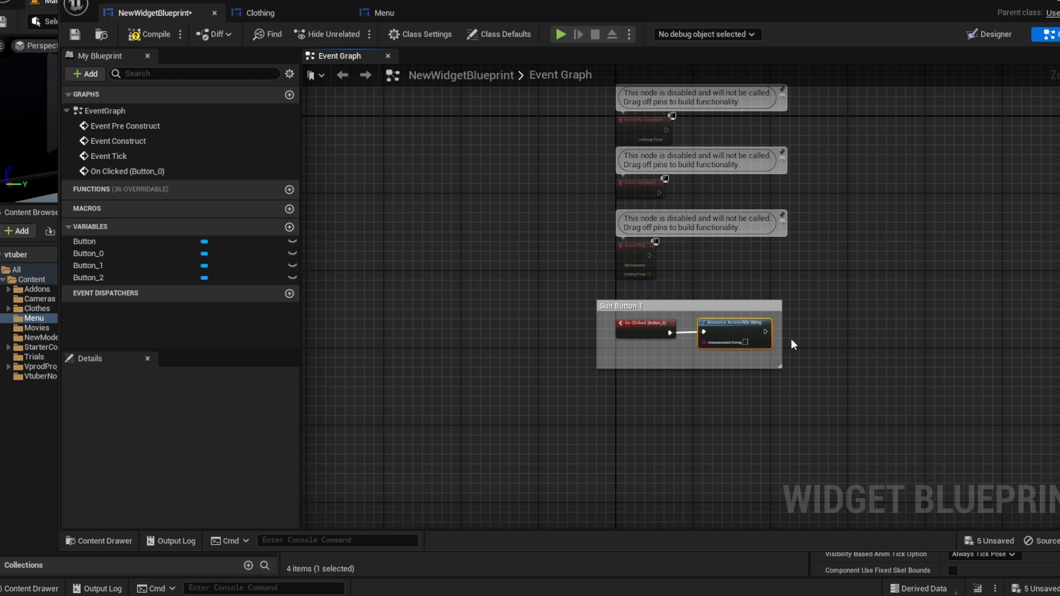
key("ctrl+s")
left_click(807, 331)
scroll(803, 319, "up", 2)
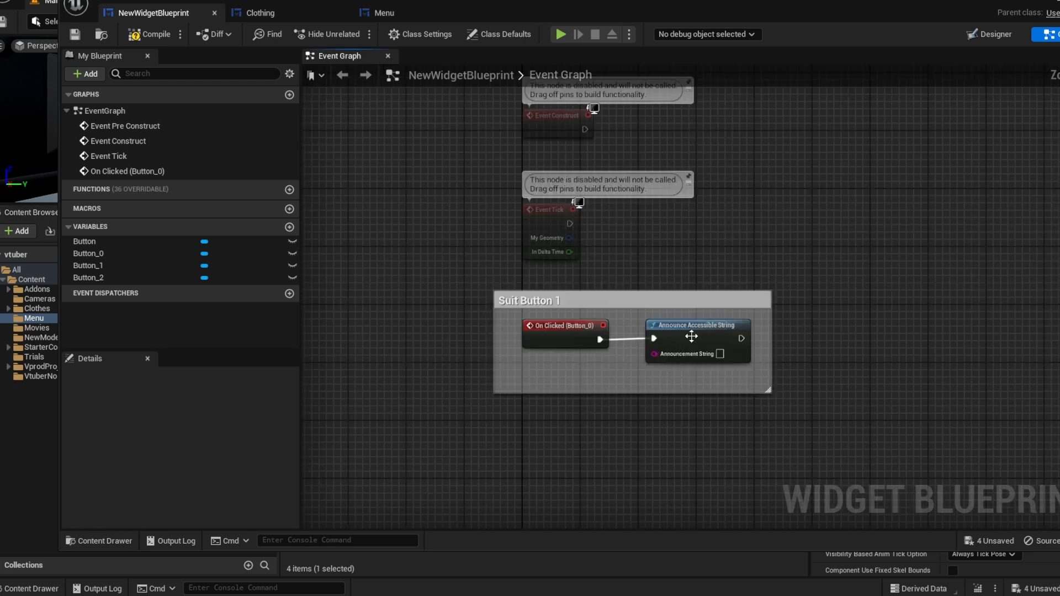
left_click_drag(554, 330, 547, 337)
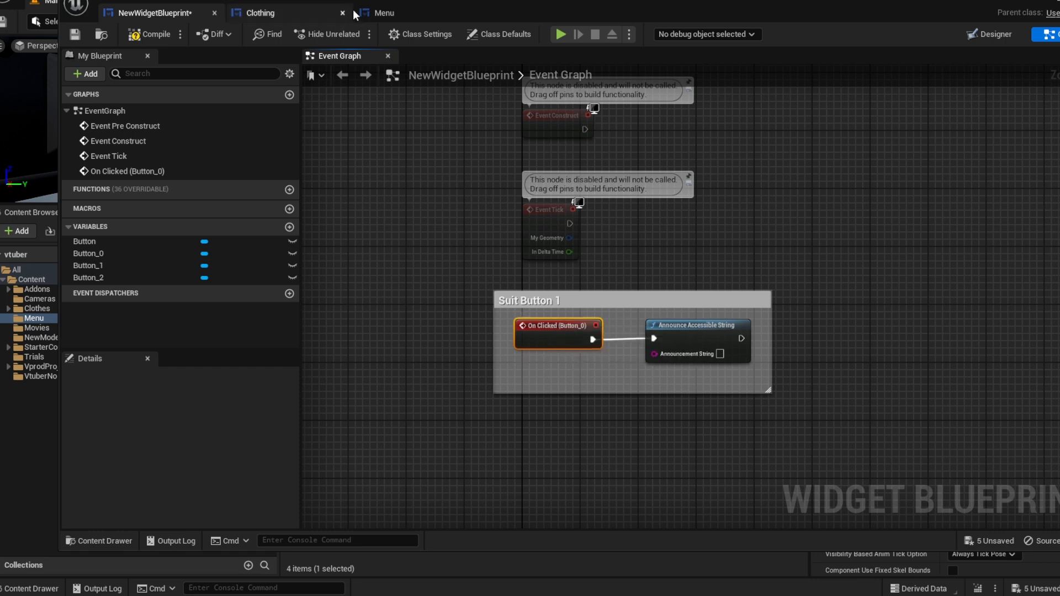
Open the Menu blueprint's graph and search for the Quit Game action from the On Clicked (Button_1) event.
left_click(382, 13)
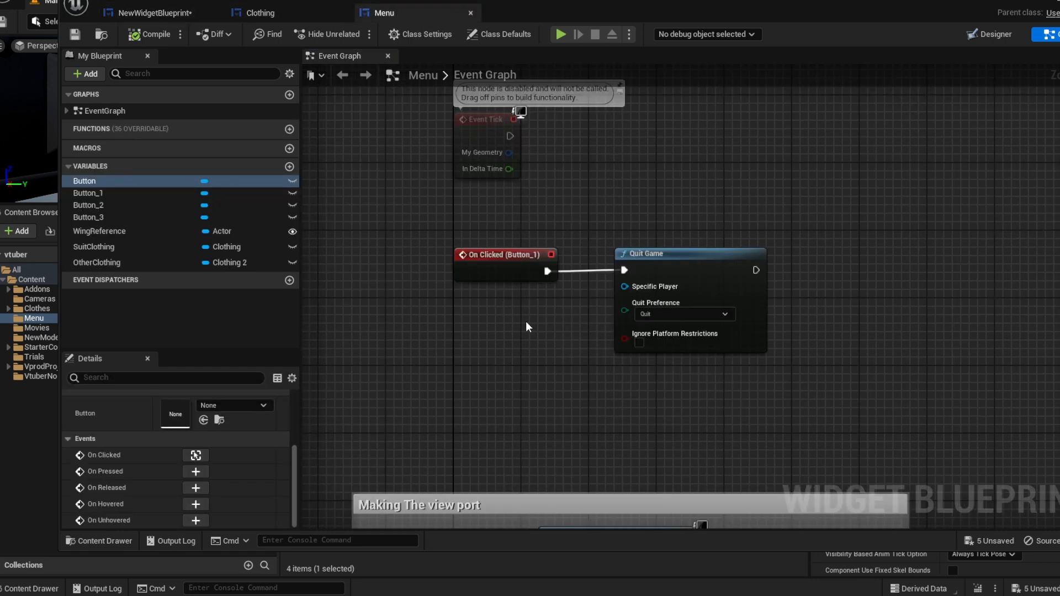
left_click_drag(546, 271, 676, 199)
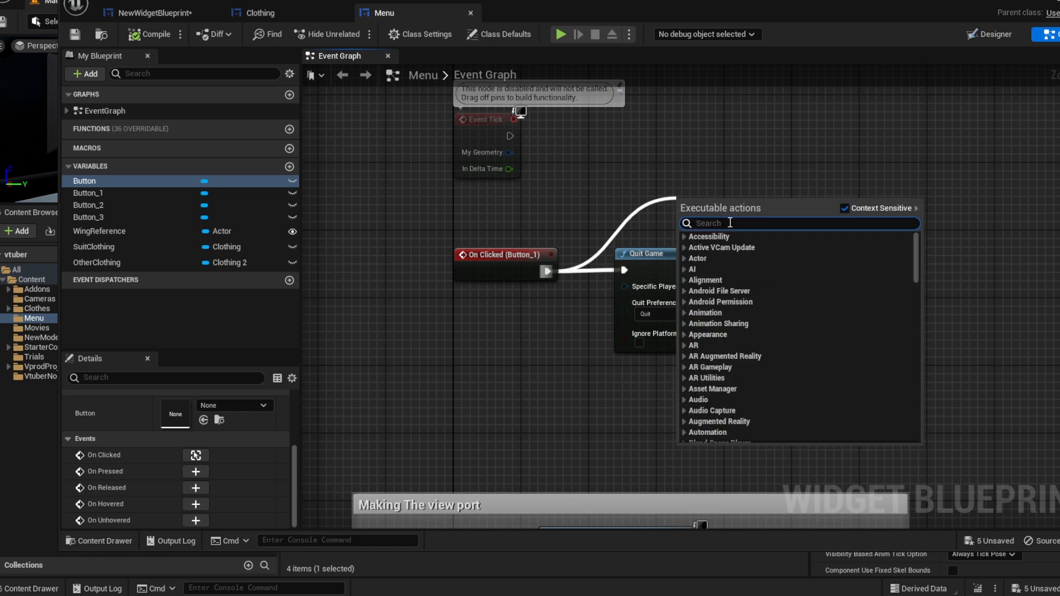
type("quit")
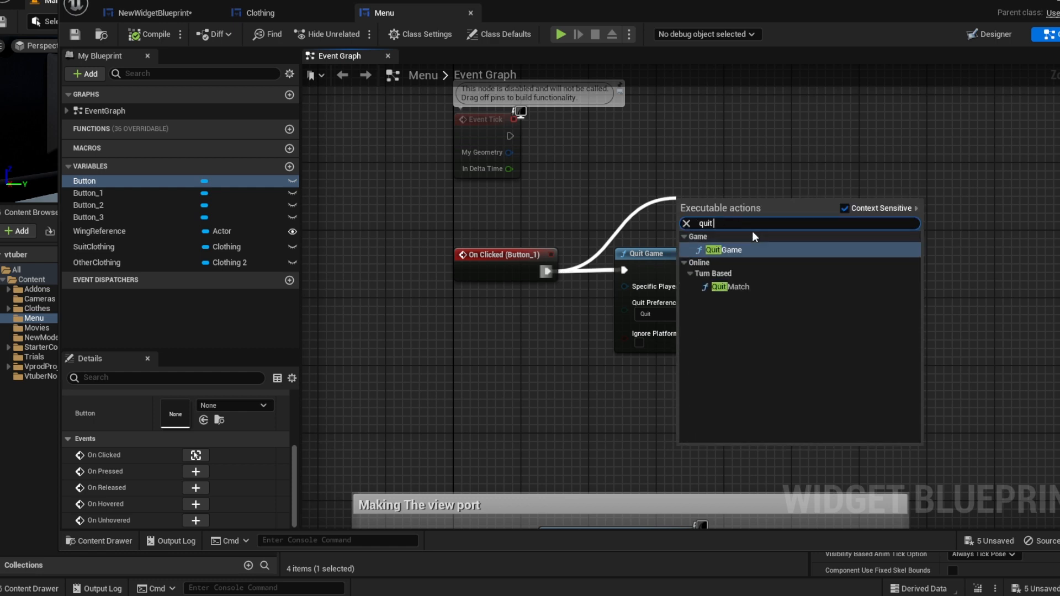
key("Return")
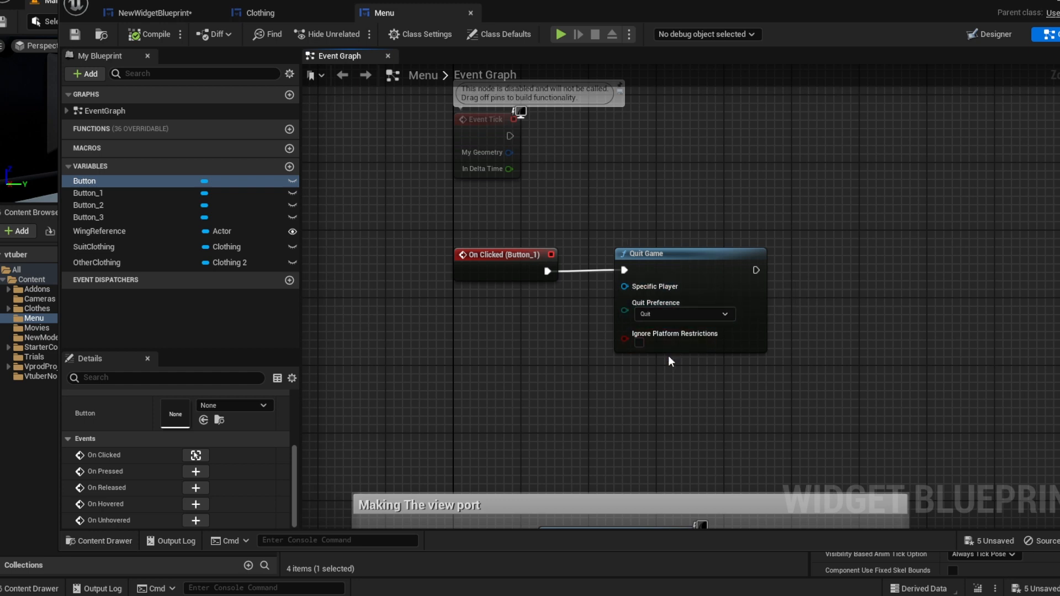
Move the "Making The view port" comment group up and enlarge its box to make room for more nodes.
right_click_drag(669, 411, 712, 141)
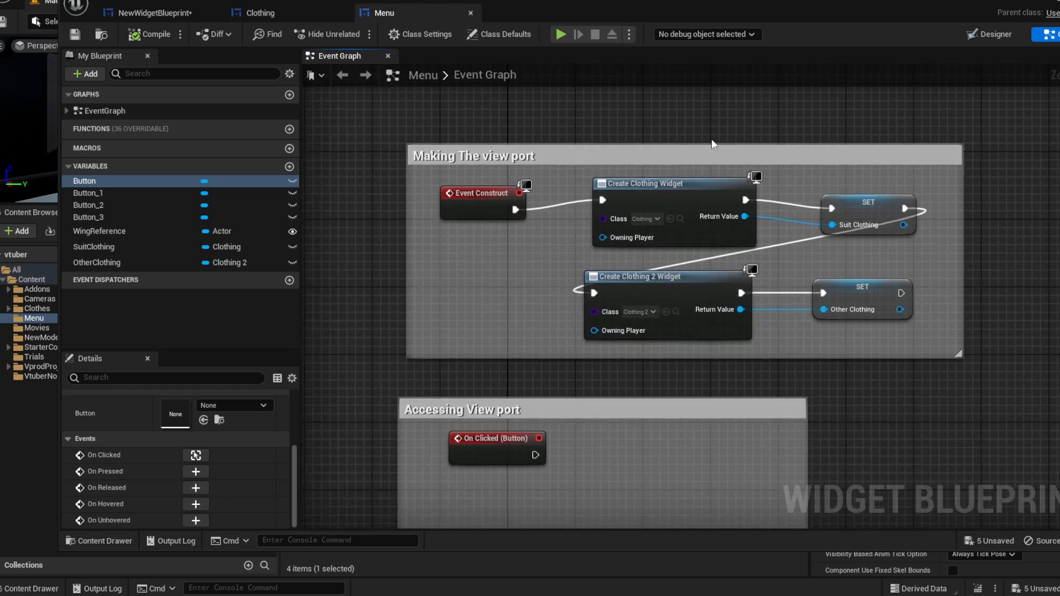
left_click_drag(595, 155, 592, 93)
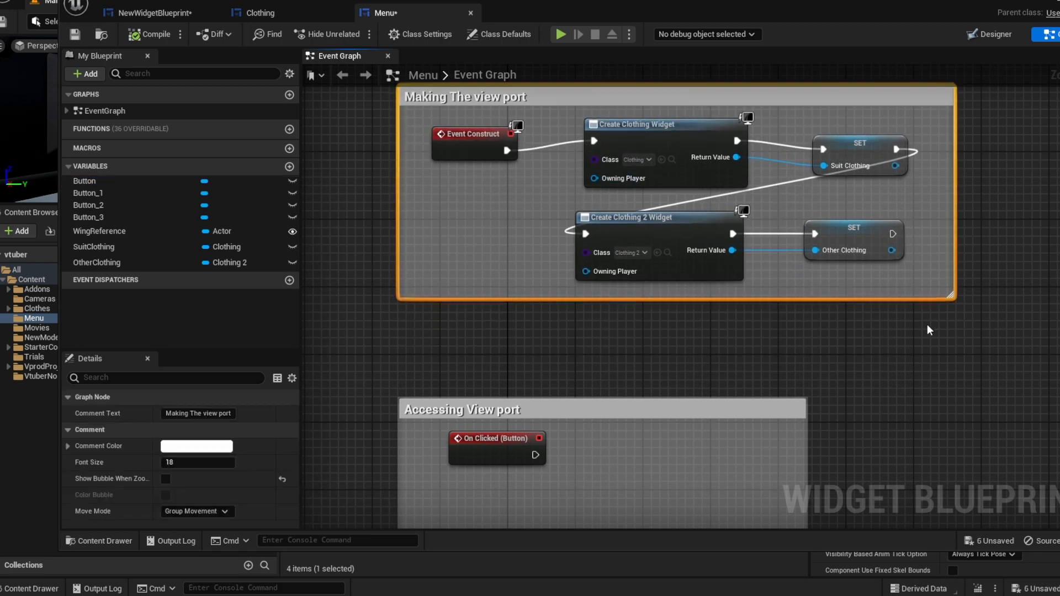
left_click_drag(950, 296, 992, 389)
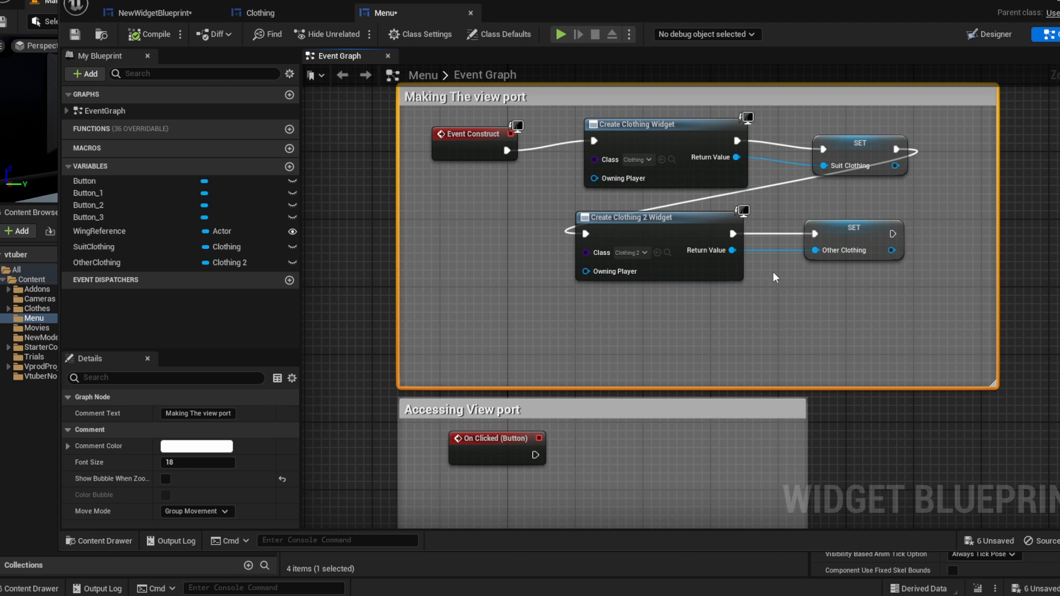
left_click_drag(618, 325, 791, 302)
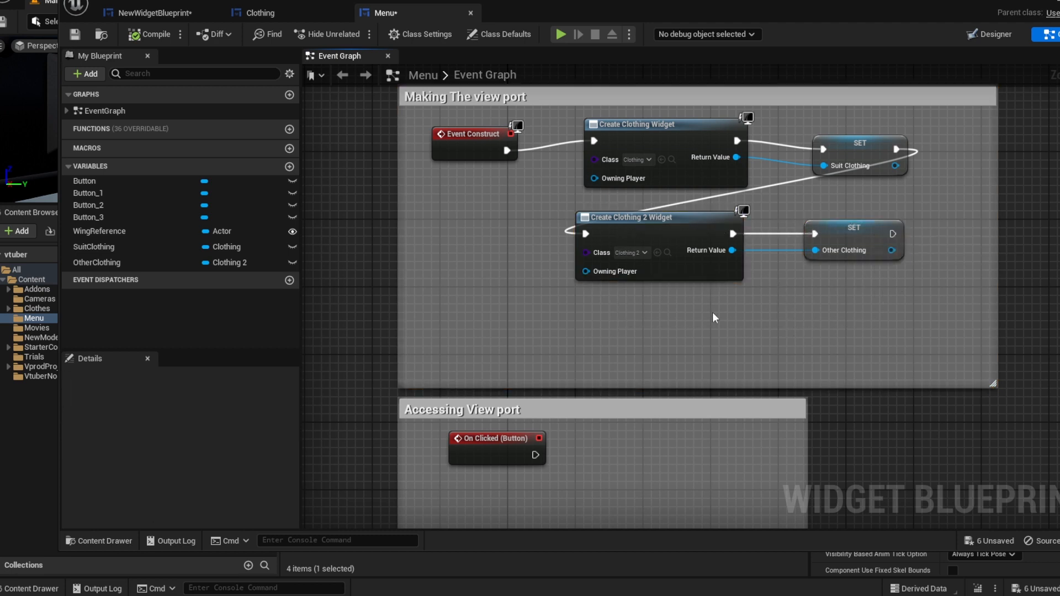
Add a Create Widget node after the Set Other Clothing node and place it below the Create Clothing 2 Widget node.
left_click_drag(890, 234, 611, 312)
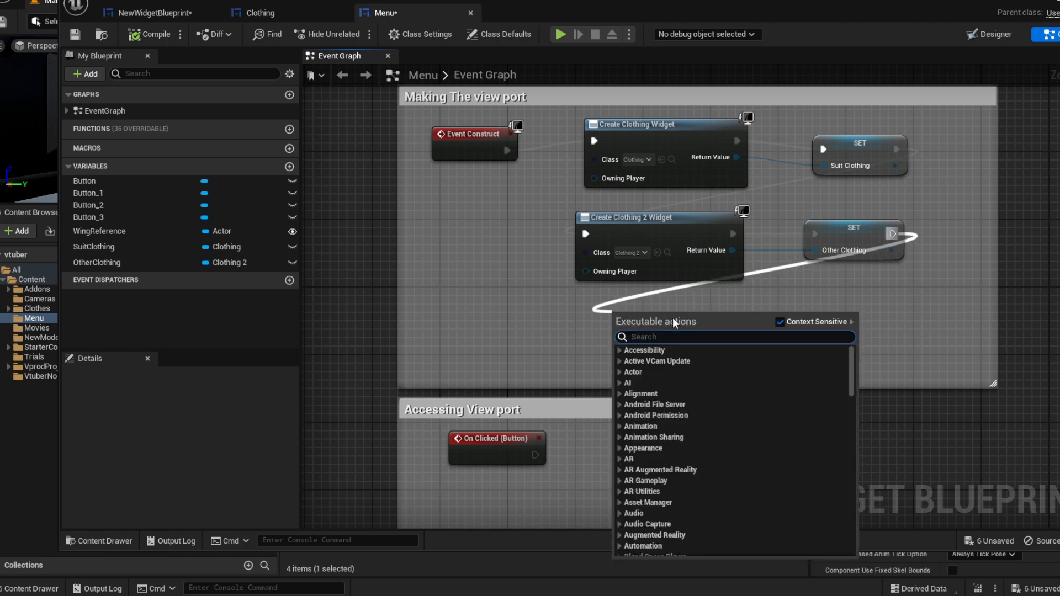
type("wid")
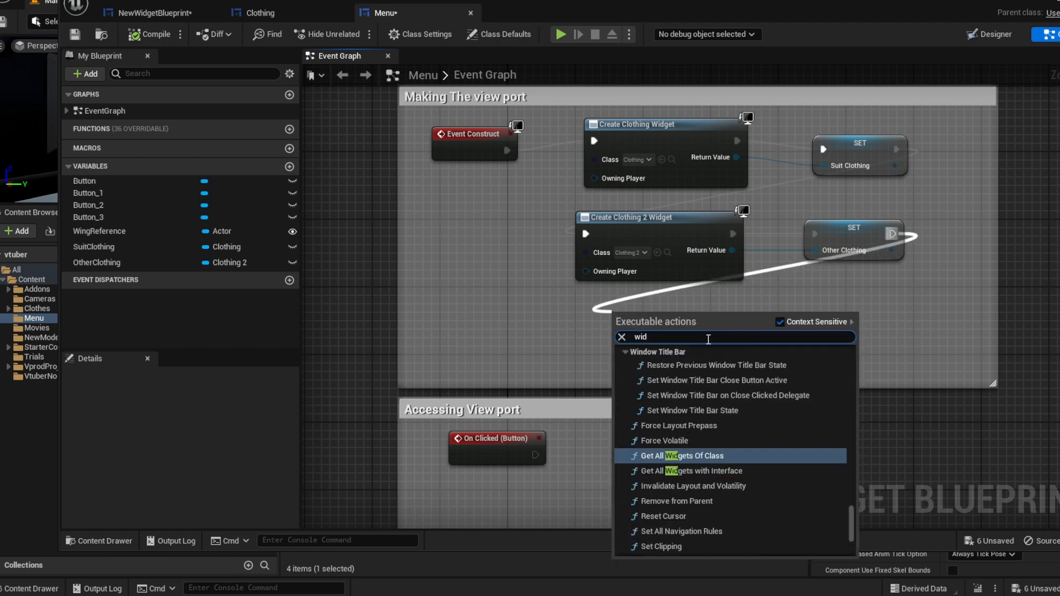
type("get")
key("BackSpace")
key("BackSpace")
key("BackSpace")
key("BackSpace")
key("BackSpace")
key("BackSpace")
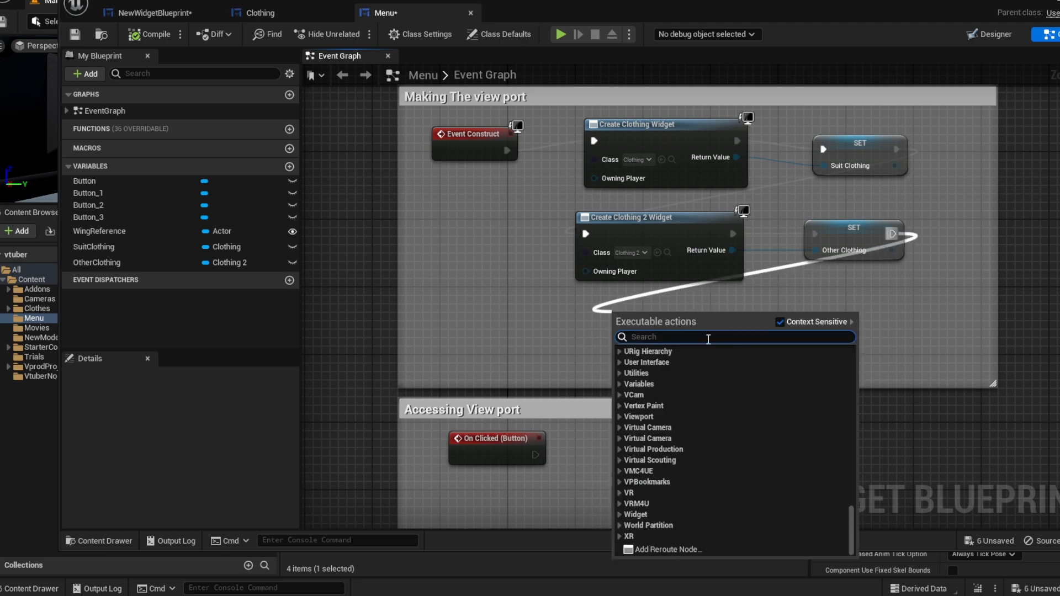
type("create wid")
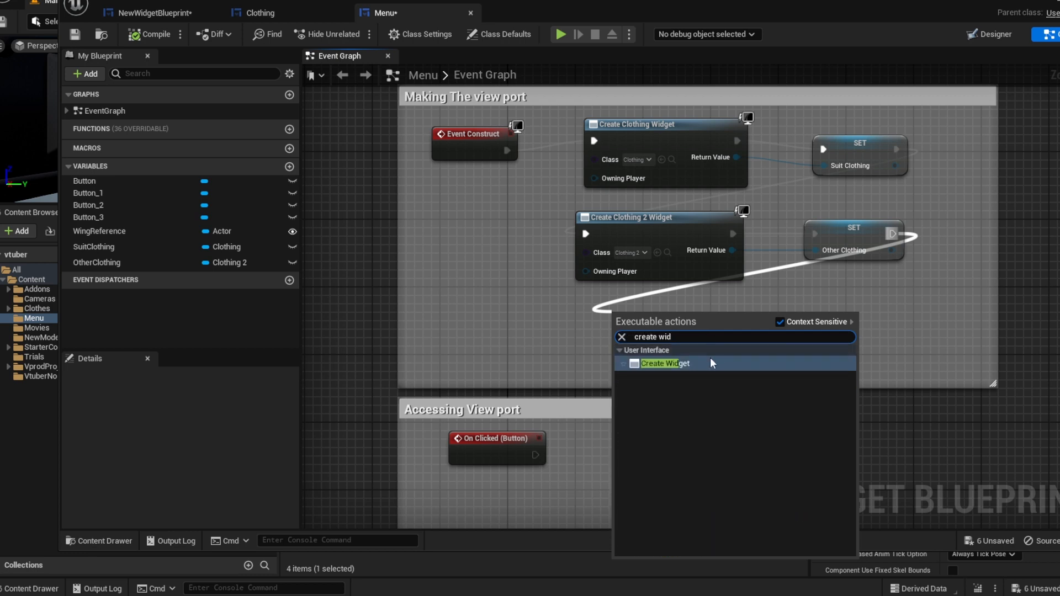
left_click(709, 362)
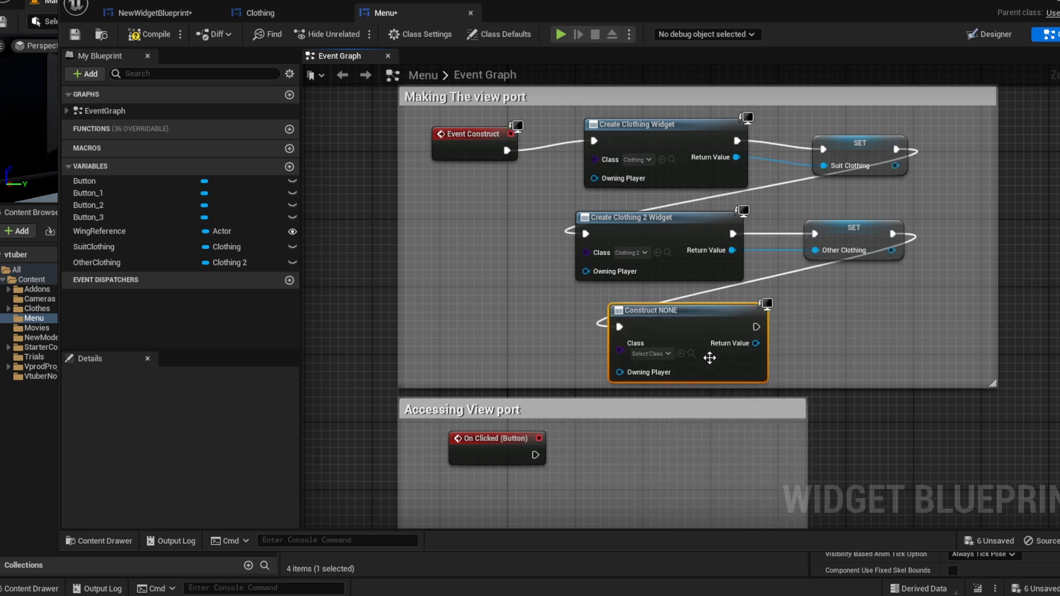
left_click_drag(690, 319, 658, 312)
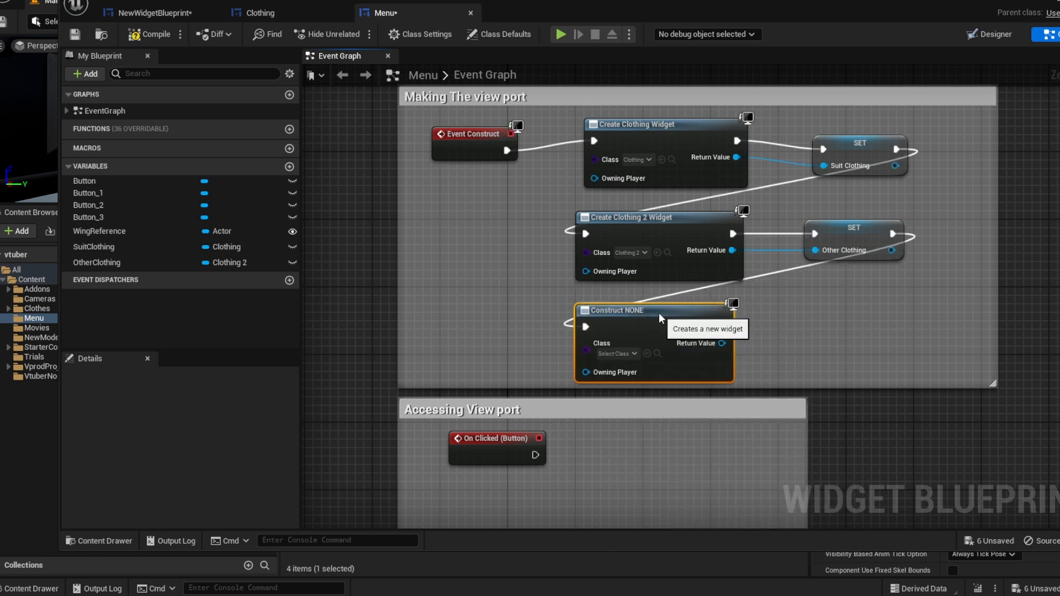
Set the new Create Widget node's class to NewWidgetBlueprint and nudge the node up.
left_click(629, 354)
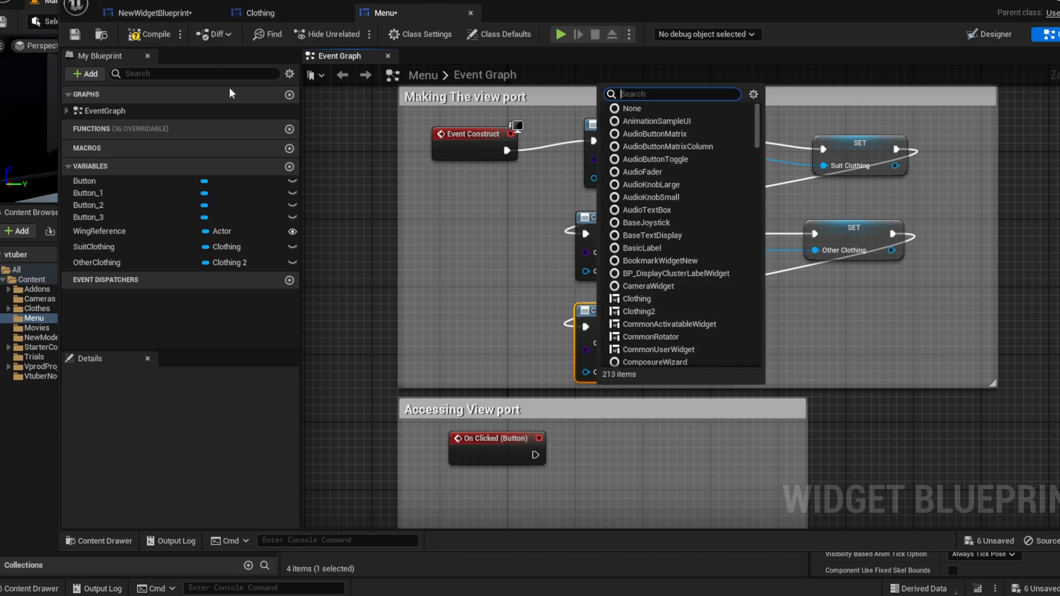
type("new")
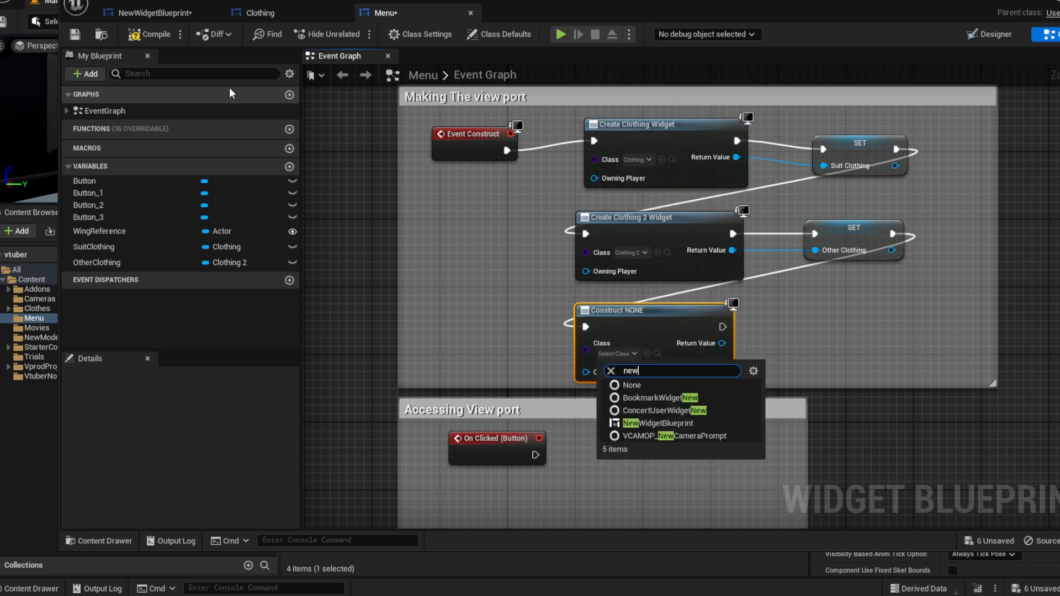
left_click(655, 424)
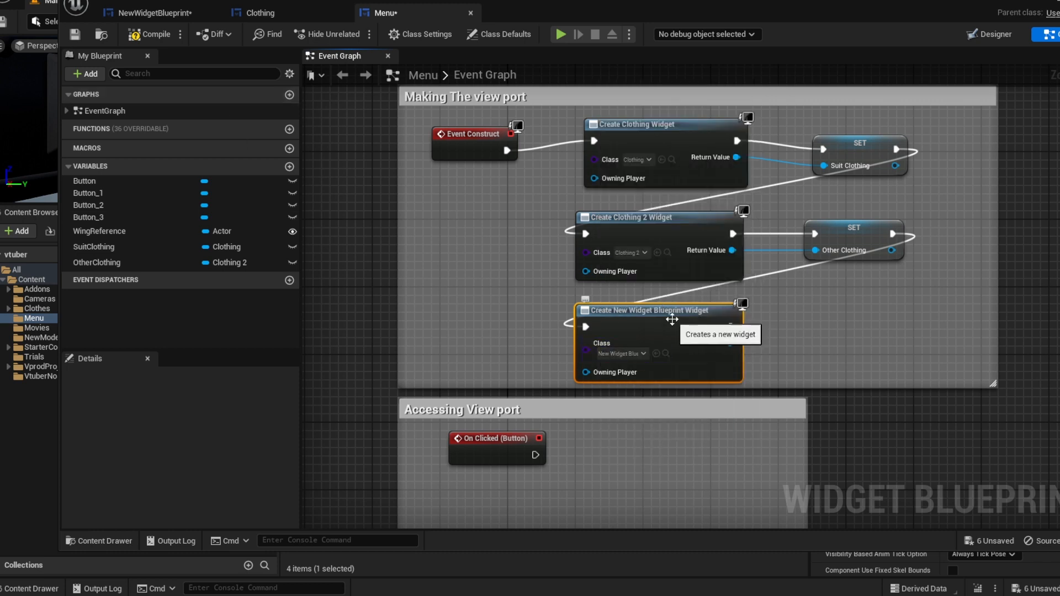
left_click_drag(670, 322, 667, 313)
Save NewWidgetBlueprint and rename the asset Clothing3 in the Content Browser's Menu folder.
left_click(155, 12)
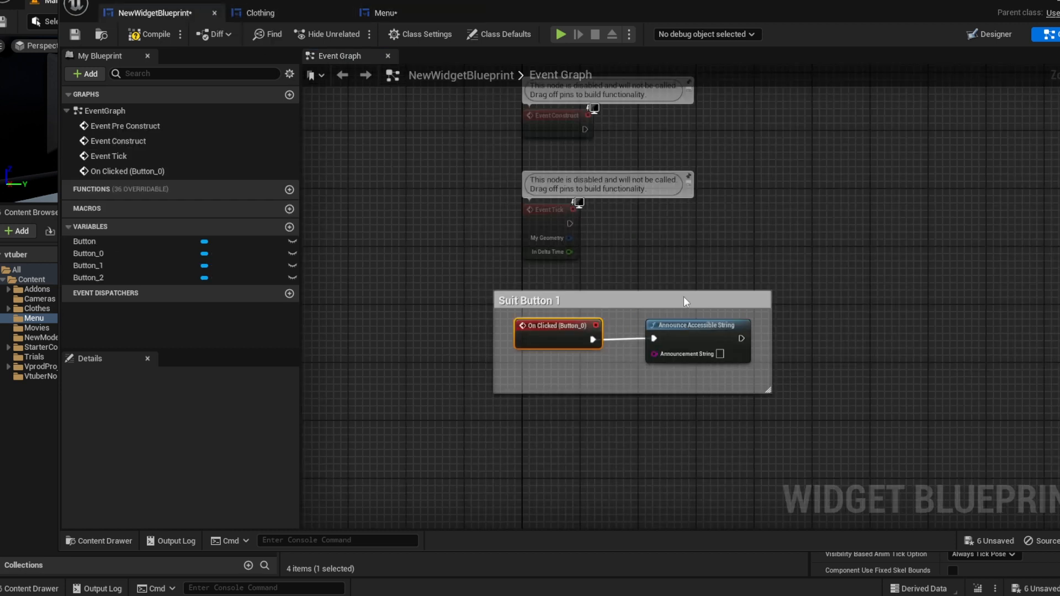
key("ctrl+s")
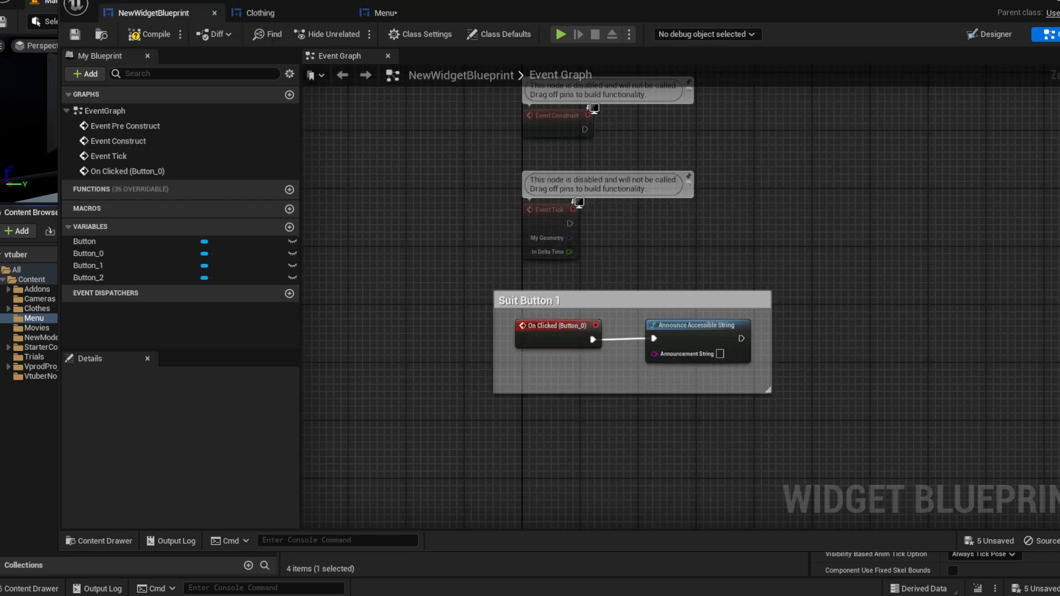
left_click_drag(836, 8, 1057, 22)
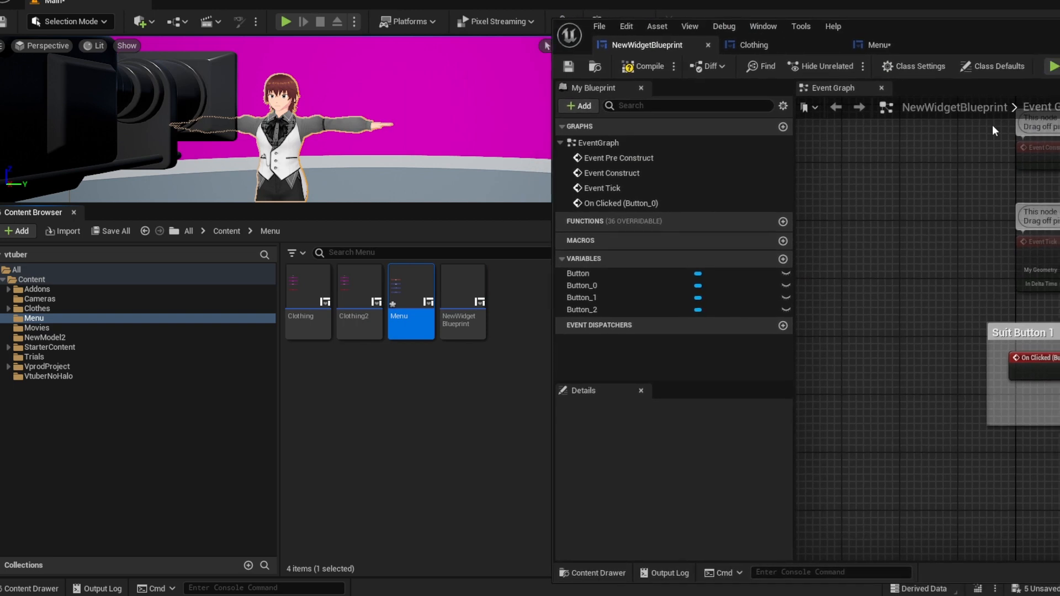
right_click(463, 315)
left_click(525, 357)
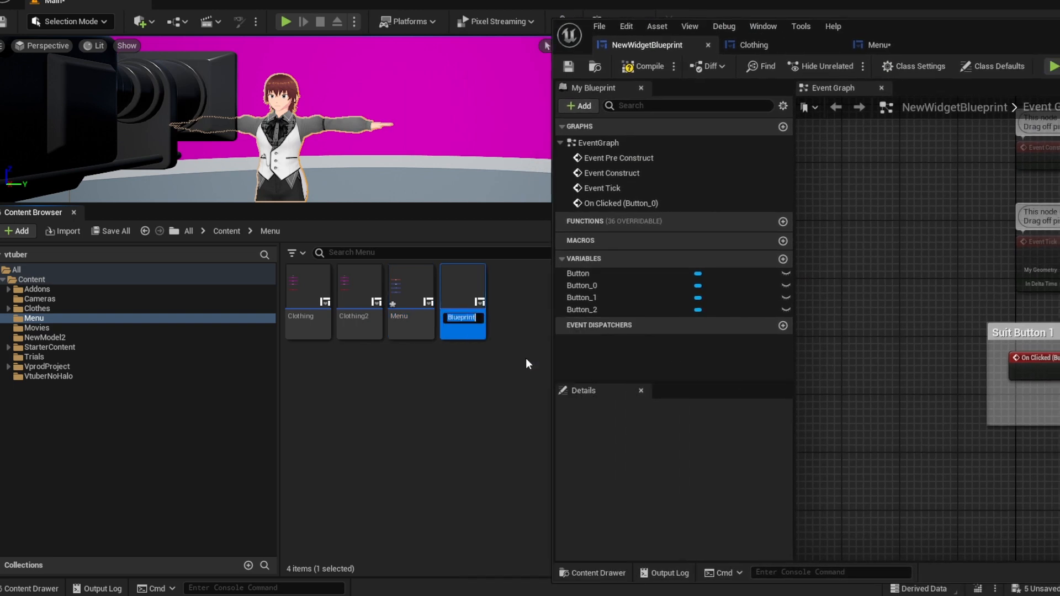
type("Clothing")
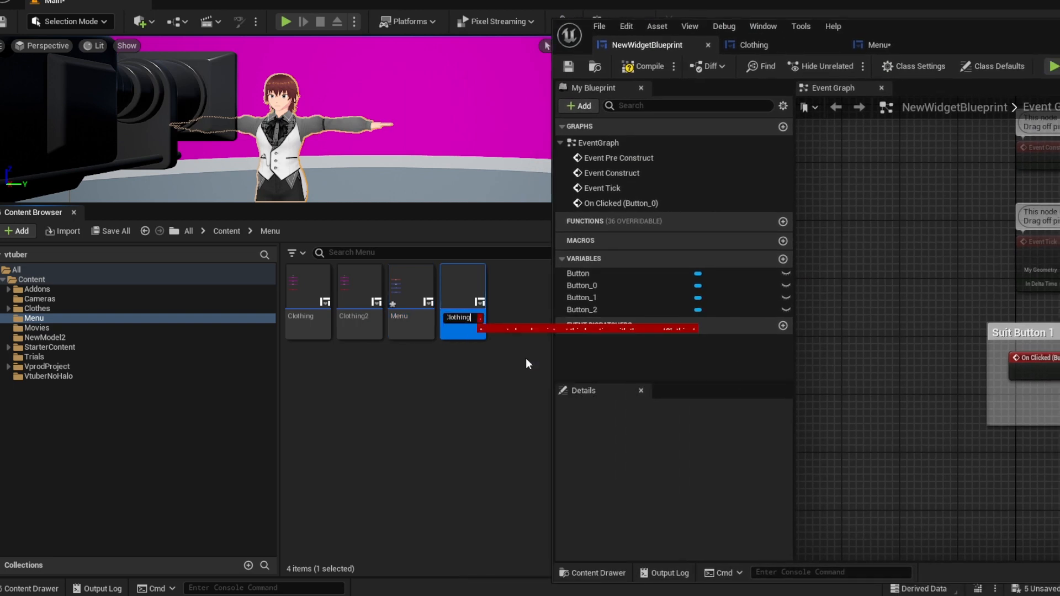
type("3")
key("Return")
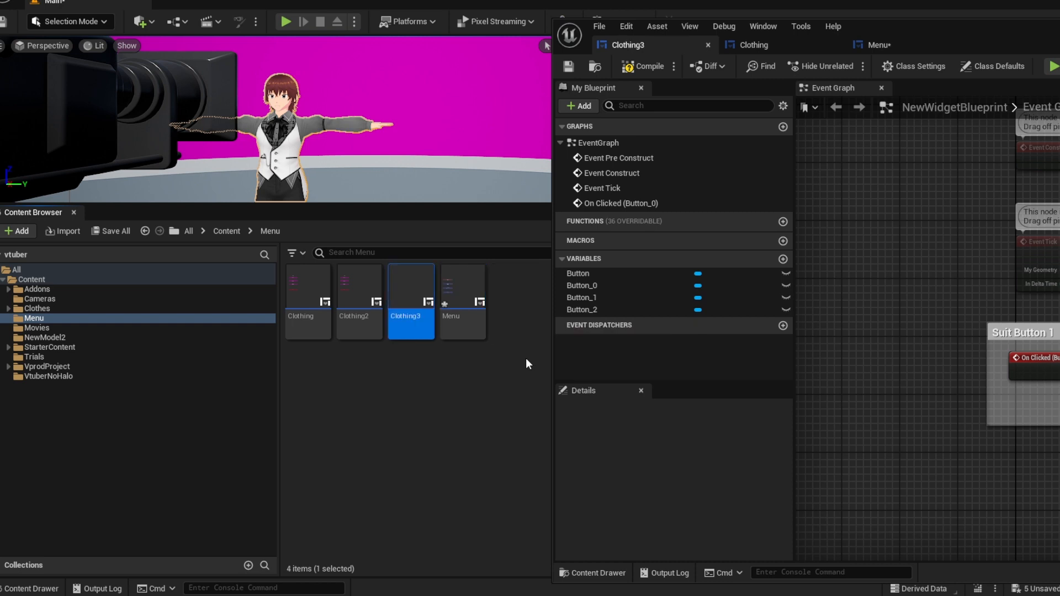
Return to the Menu blueprint's event graph and save the blueprint.
left_click_drag(928, 31, 523, 12)
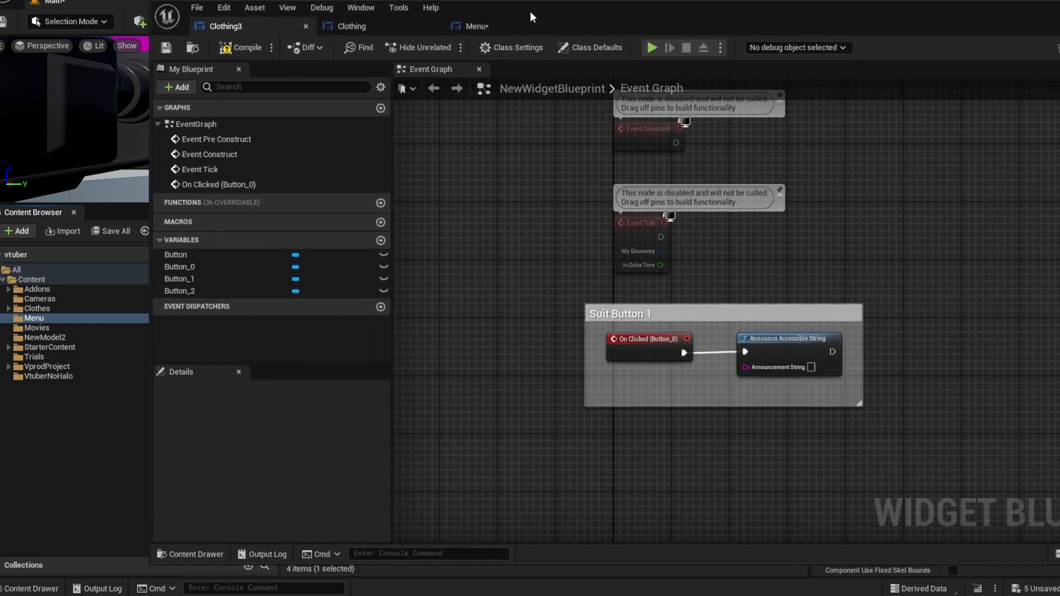
left_click(476, 26)
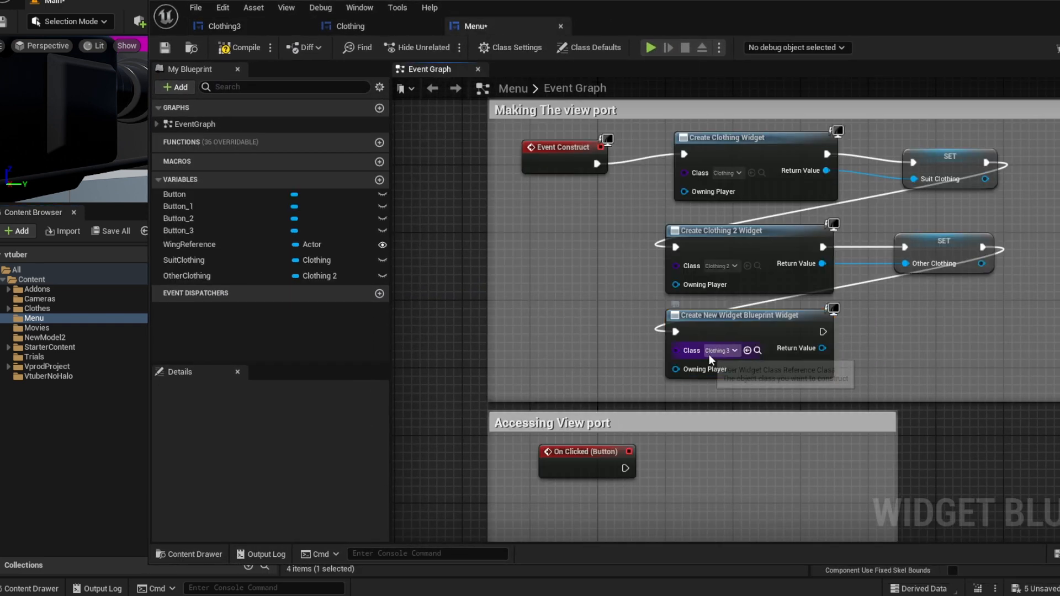
key("ctrl+s")
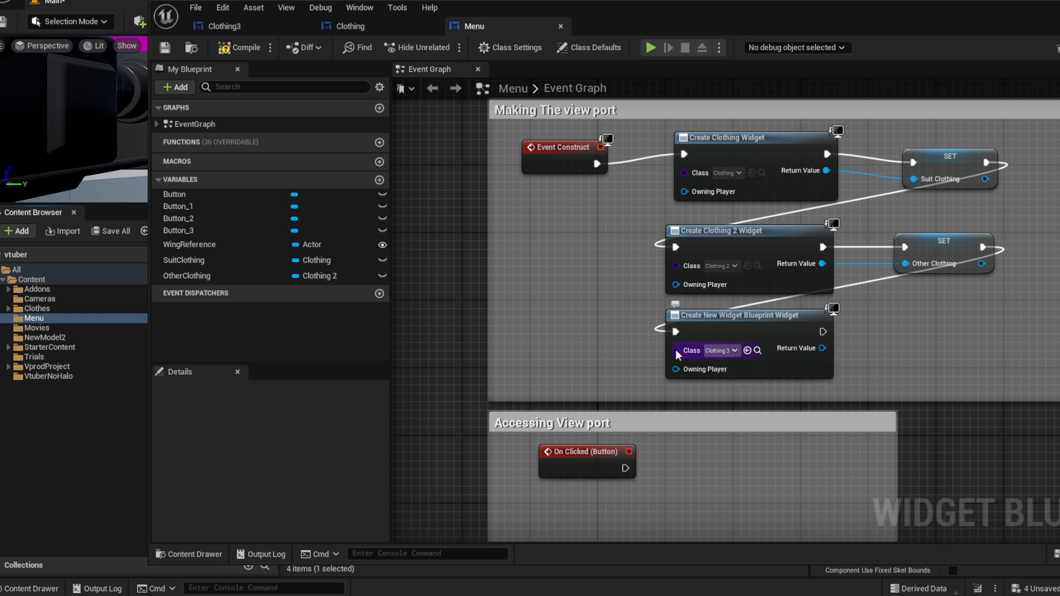
left_click_drag(872, 8, 764, 9)
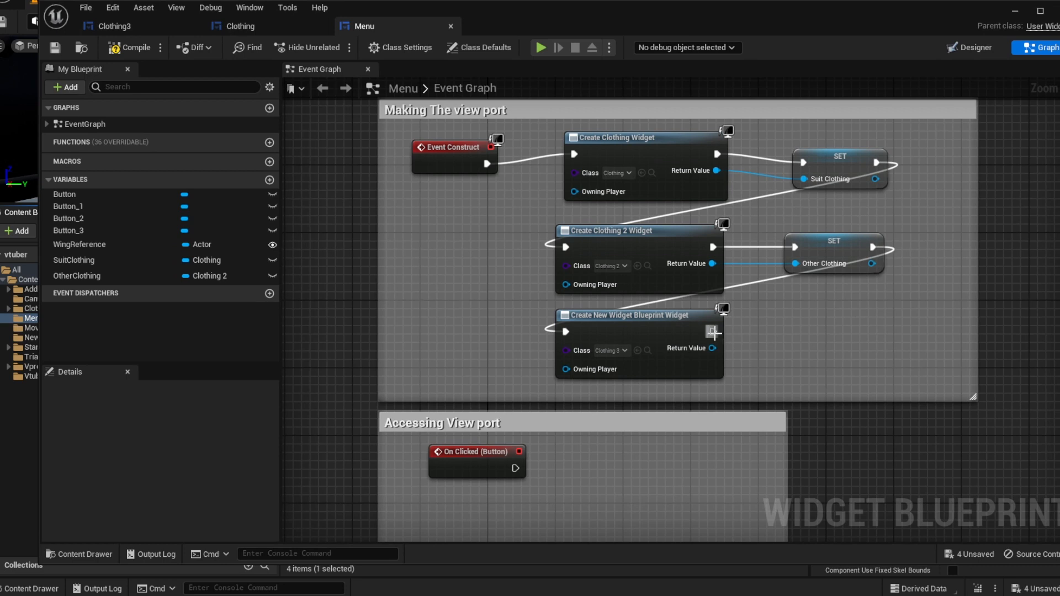
left_click_drag(712, 331, 787, 330)
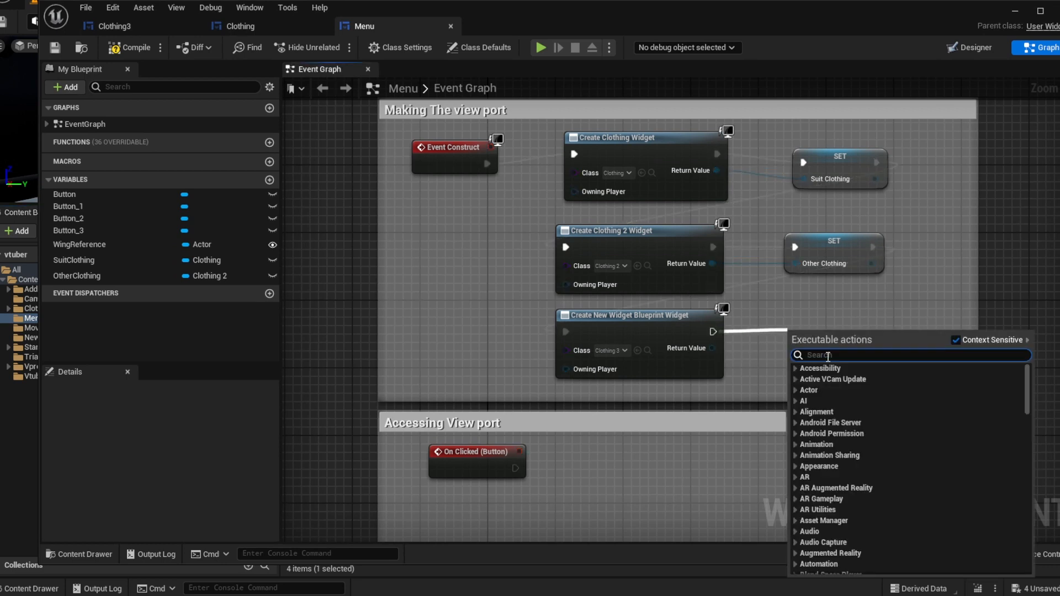
type("set")
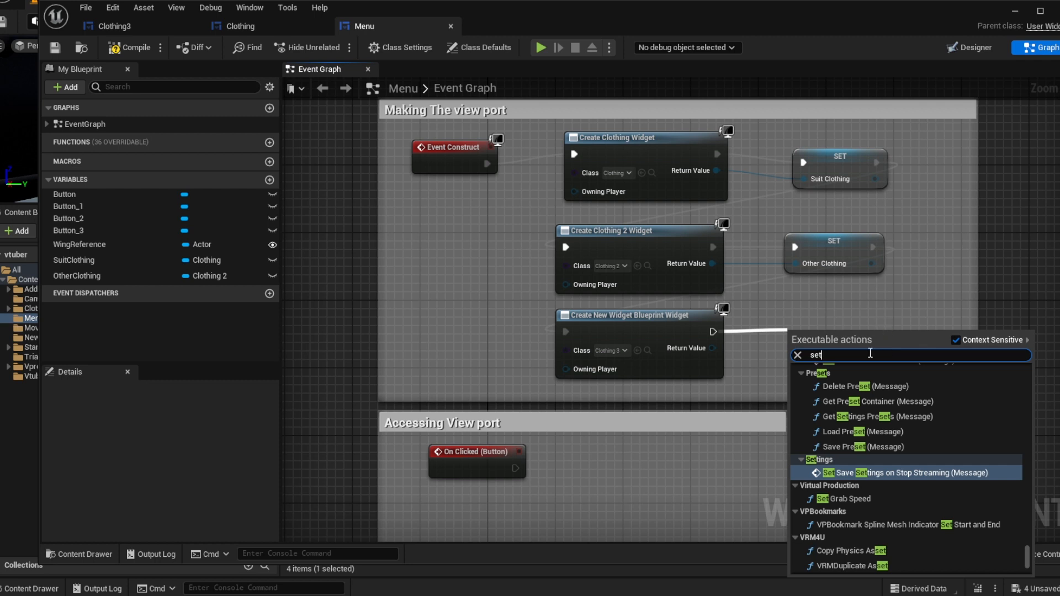
scroll(875, 464, "down", 10)
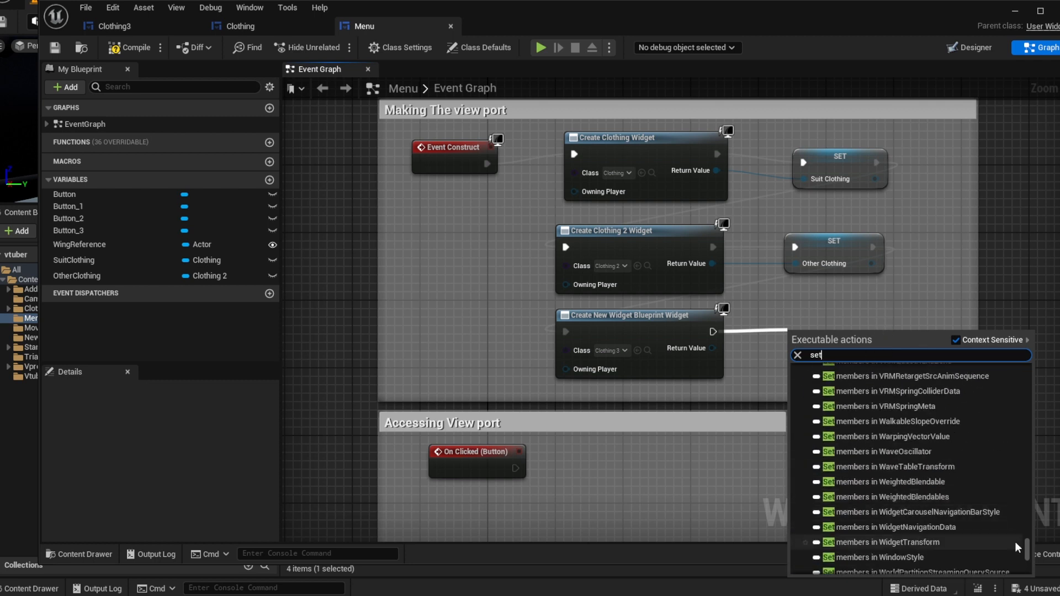
left_click_drag(1028, 549, 1024, 364)
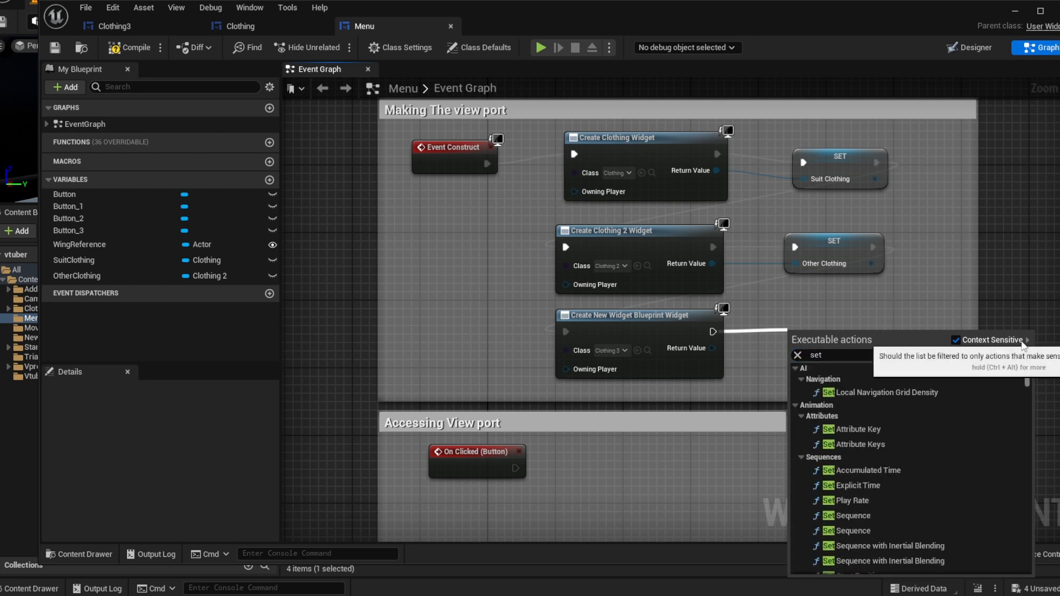
left_click(885, 319)
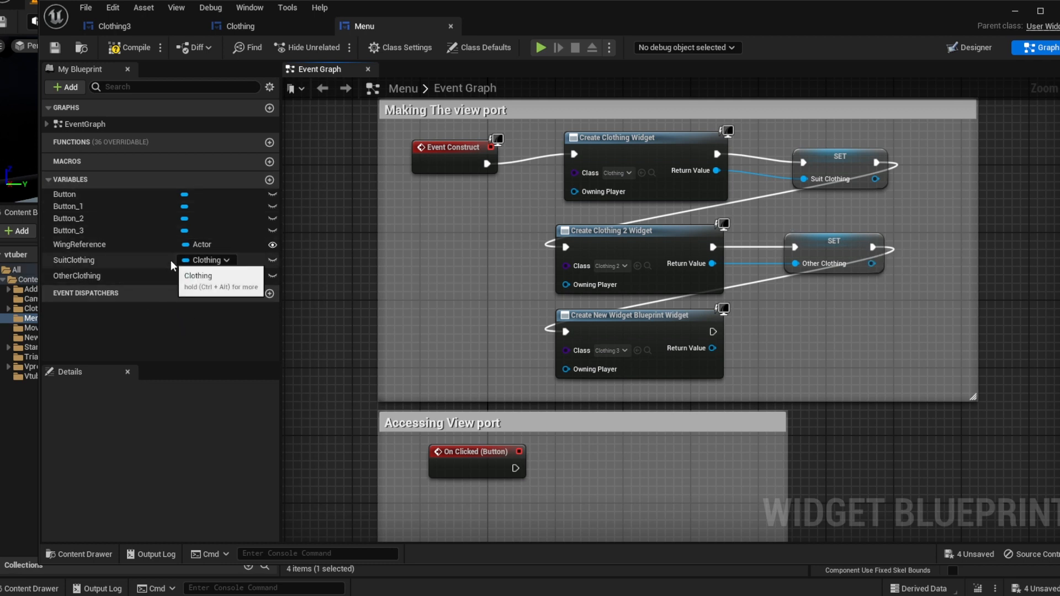
Create a variable named CasualClothing in the Menu blueprint with Clothing 3 as its type.
left_click(269, 179)
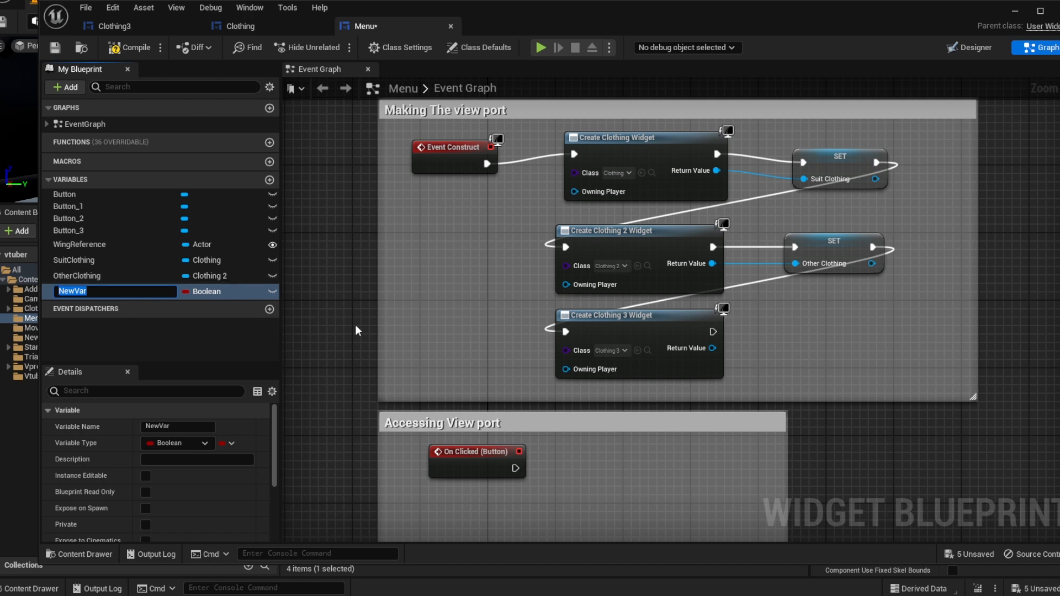
type("CasualClothing")
key("Return")
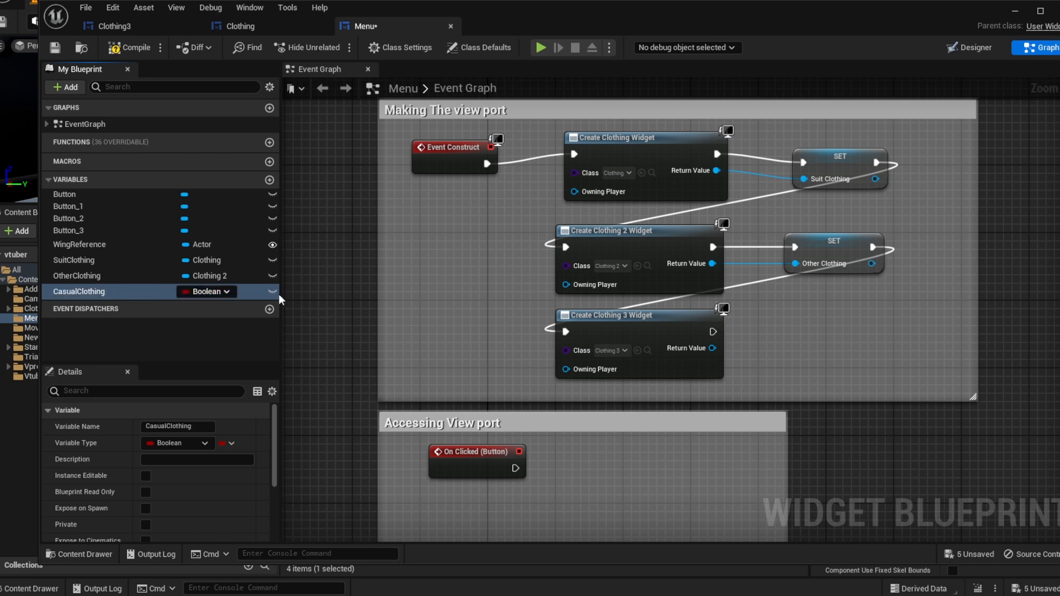
left_click(234, 291)
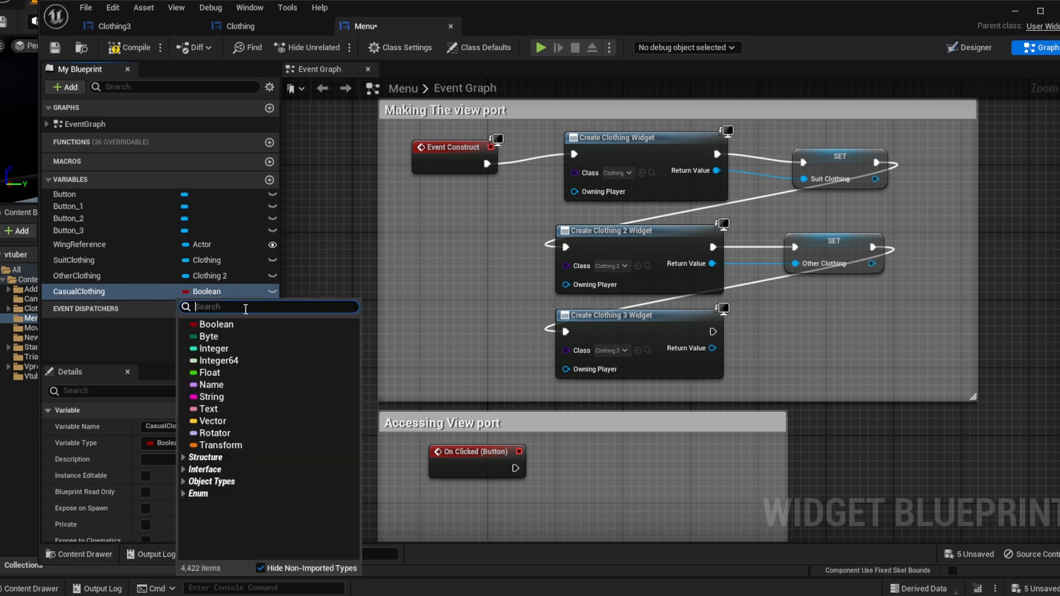
type("Clothing")
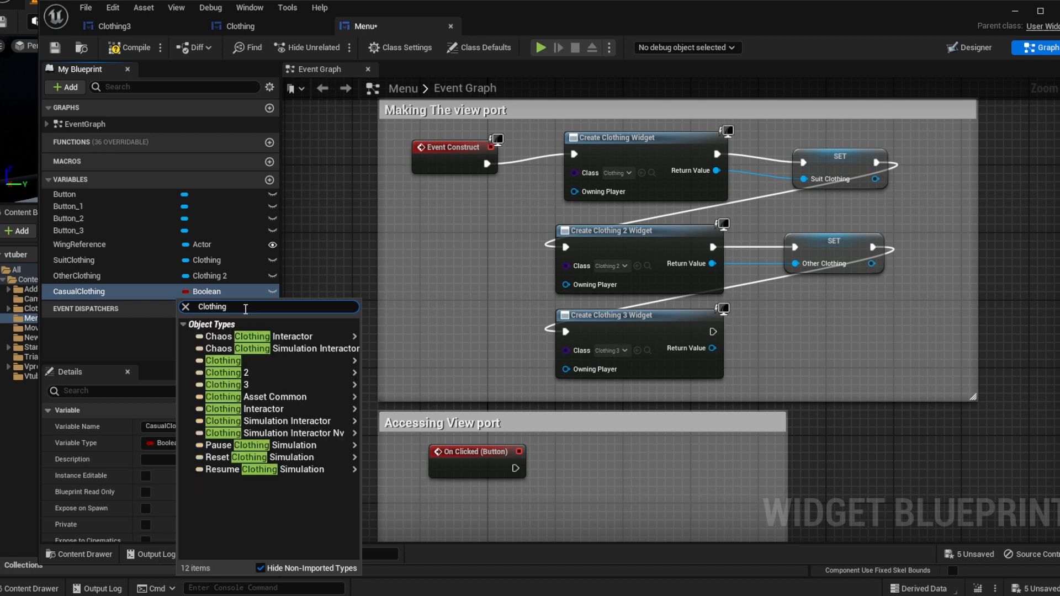
mouse_move(280, 383)
left_click(386, 386)
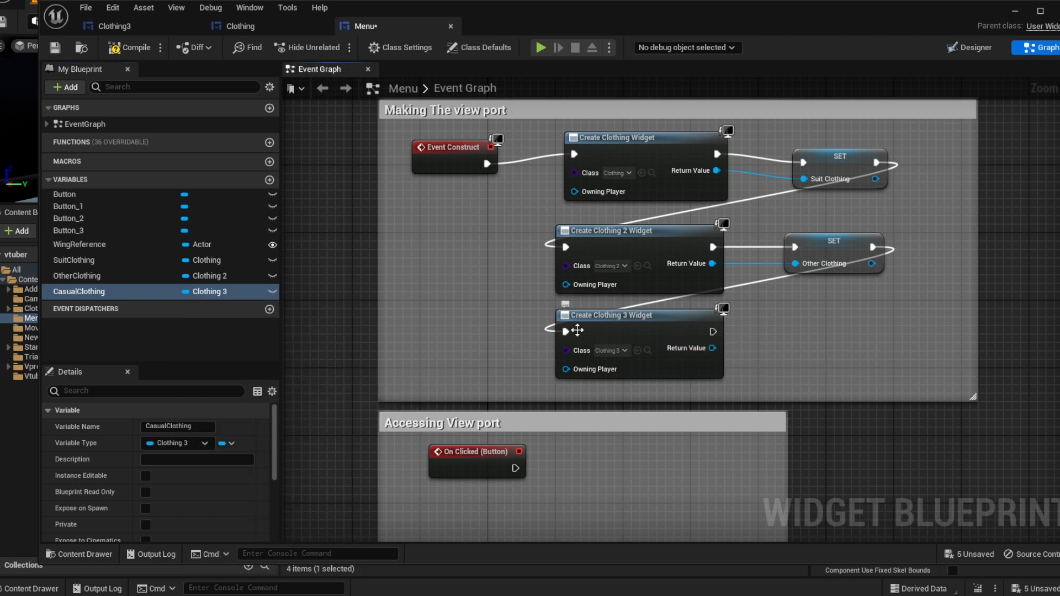
mouse_move(130, 292)
left_mouse_down()
mouse_move(731, 330)
mouse_move(293, 324)
mouse_move(115, 292)
left_mouse_up()
right_click(803, 327)
left_click_drag(713, 331, 805, 329)
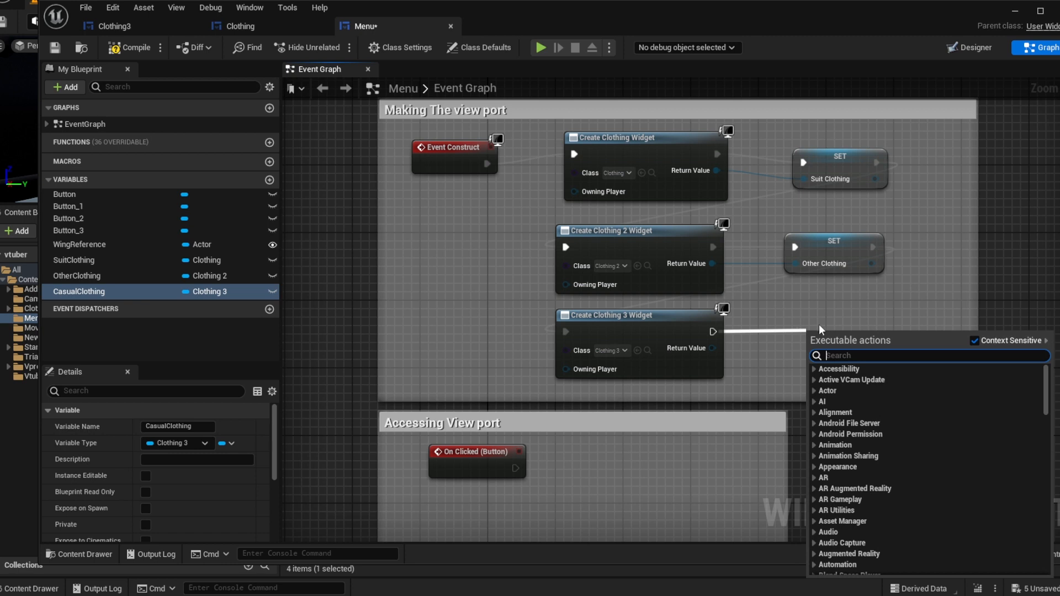
left_click(817, 325)
right_click(806, 330)
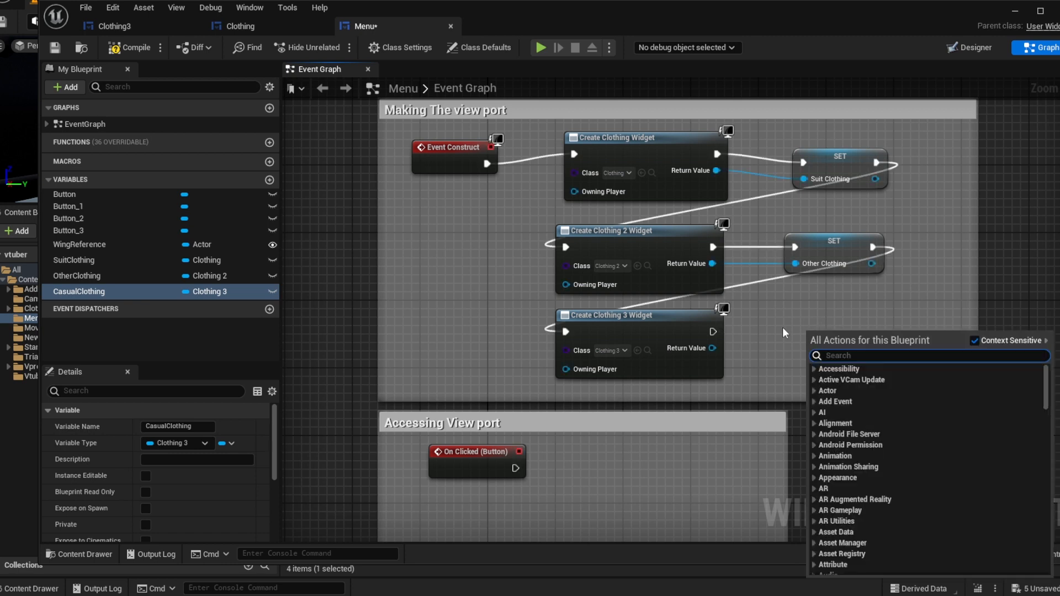
left_click(783, 326)
Add a Set Casual Clothing node and connect the Create Clothing 3 Widget node's execution output and return value to it.
left_click_drag(123, 293, 842, 328)
left_click(825, 359)
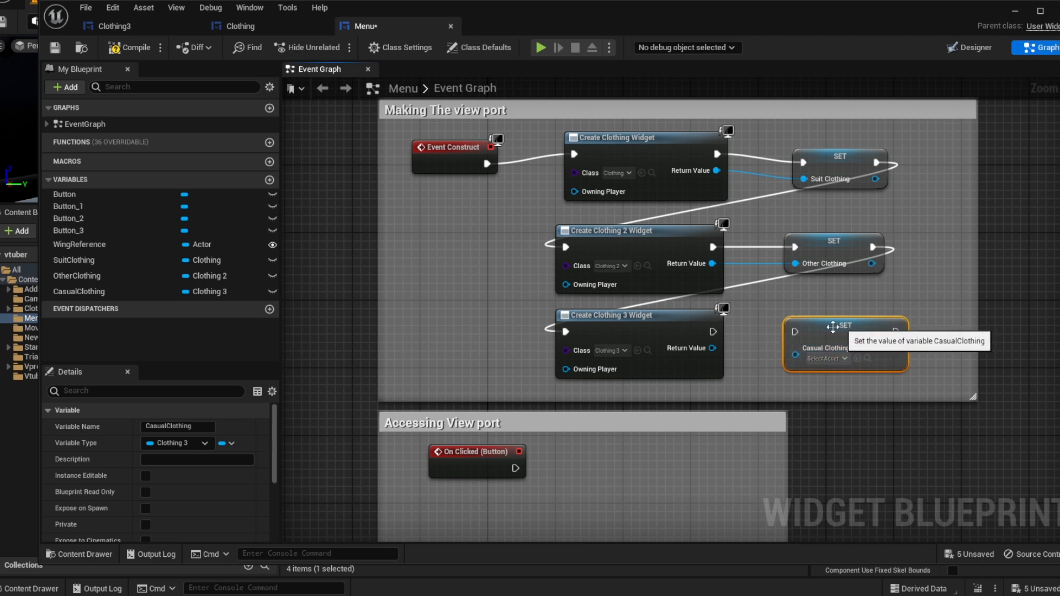
left_click_drag(714, 333, 792, 333)
left_click_drag(712, 347, 795, 348)
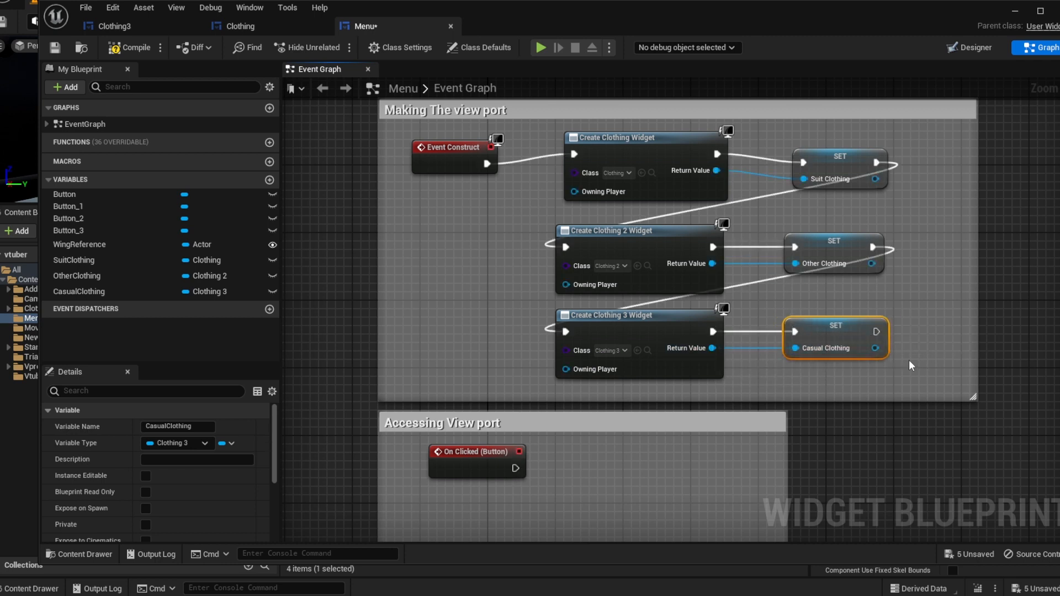
Reposition the On Clicked (Button) event in the Accessing View port section and check in the Designer which menu entry Button is.
scroll(929, 412, "down", 4)
scroll(900, 404, "up", 3)
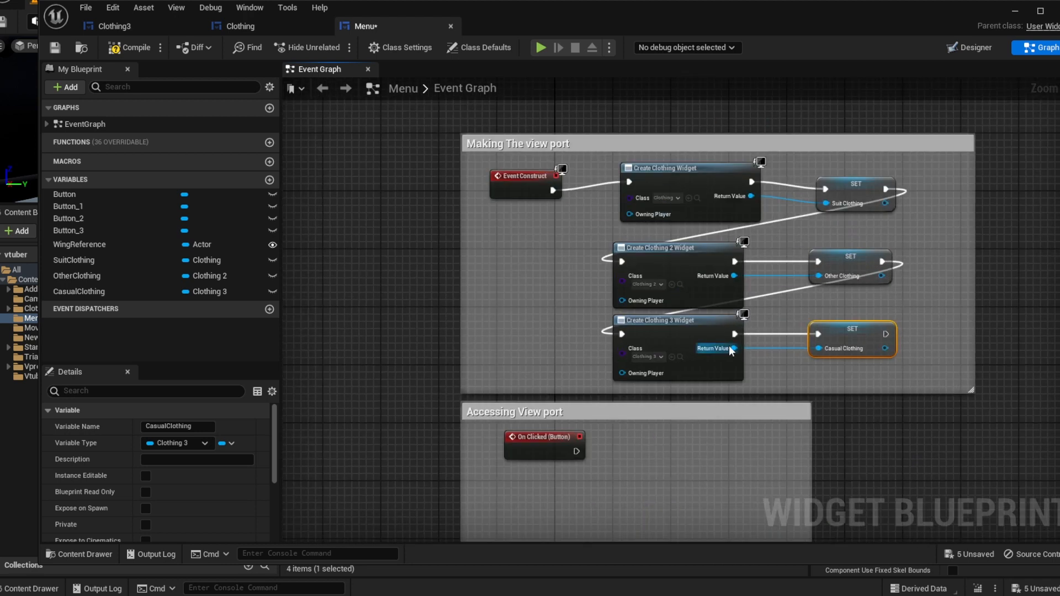
right_click_drag(859, 448, 867, 307)
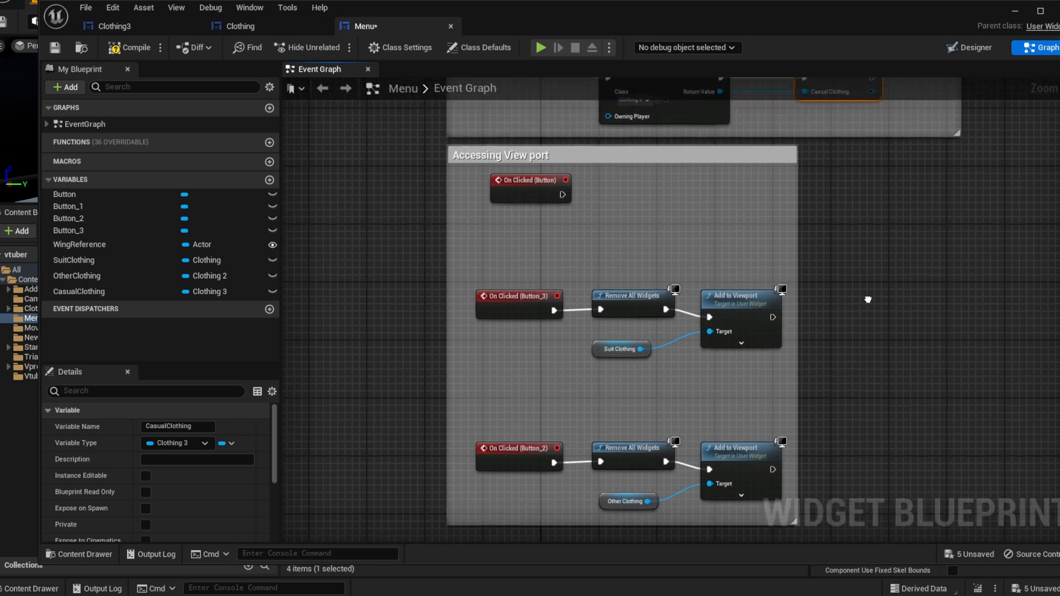
left_click(501, 192)
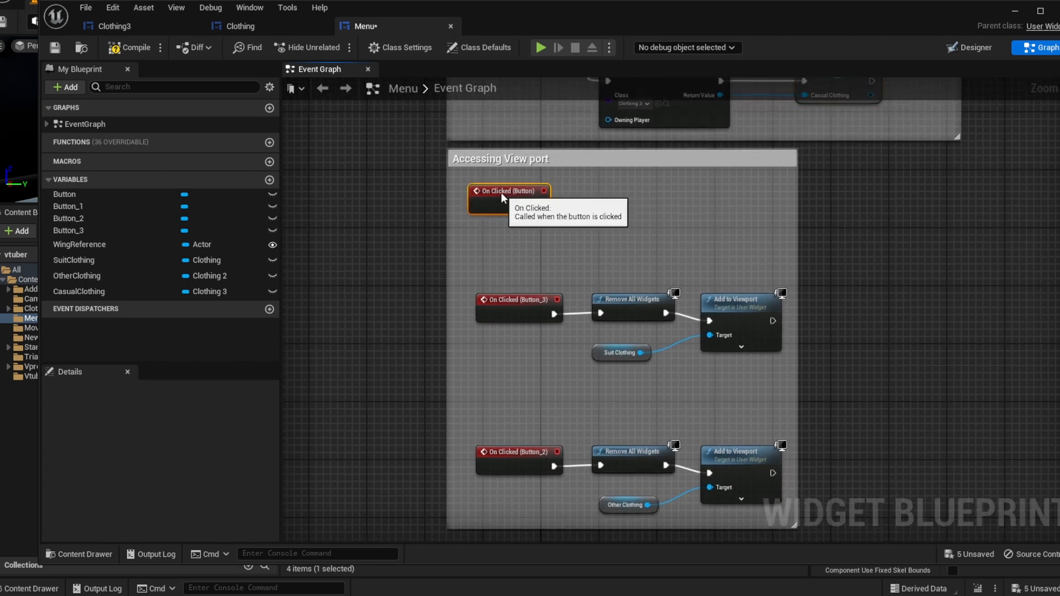
left_click(127, 193)
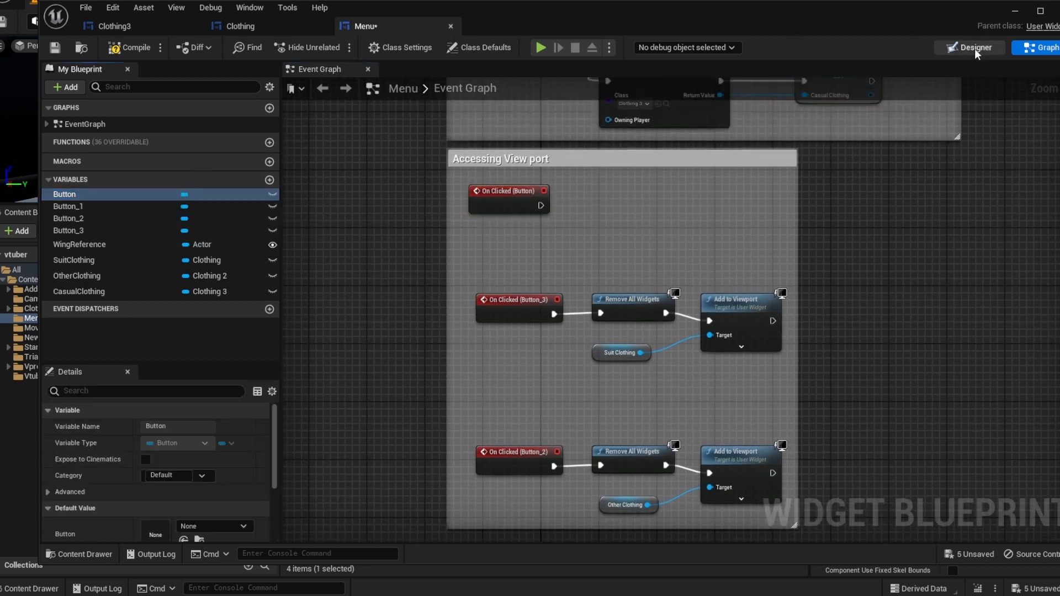
left_click(975, 48)
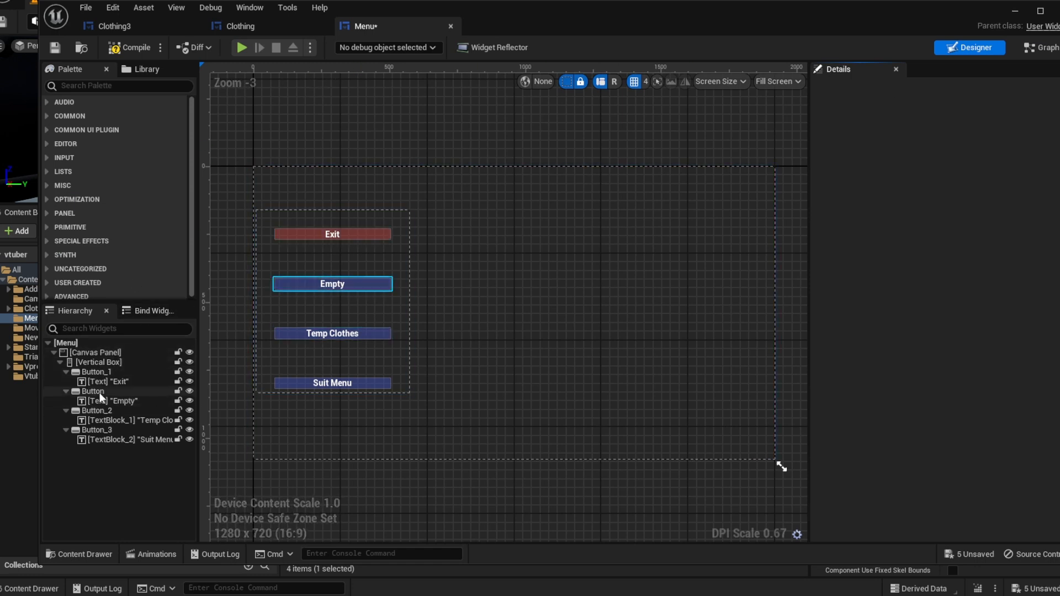
left_click(1025, 48)
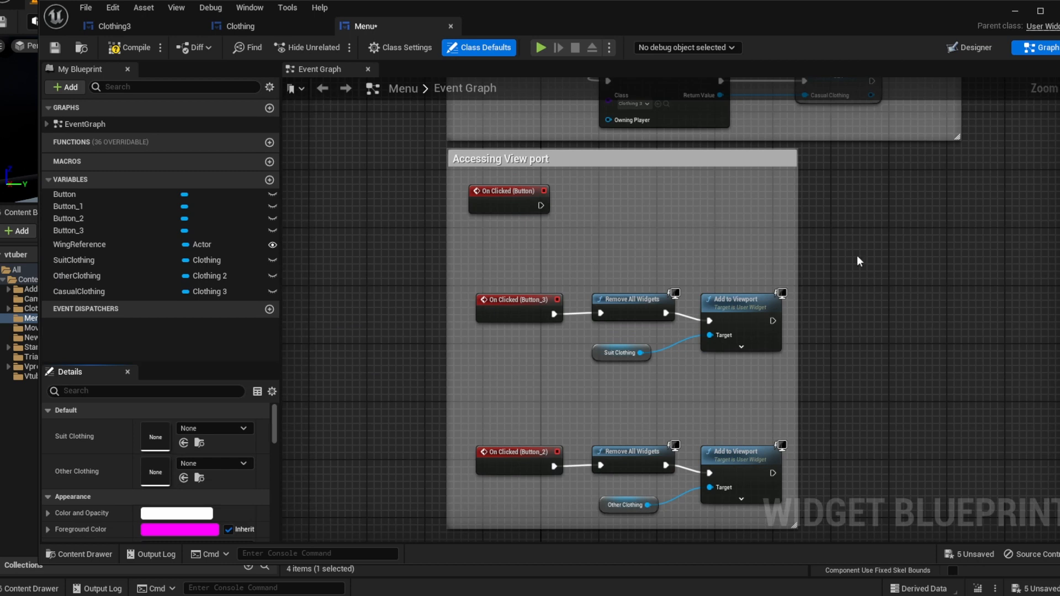
Chain a Remove All Widgets node and an Add to Viewport node after the On Clicked (Button) event.
scroll(857, 256, "up", 2)
left_click_drag(436, 197, 517, 202)
type("temove wid")
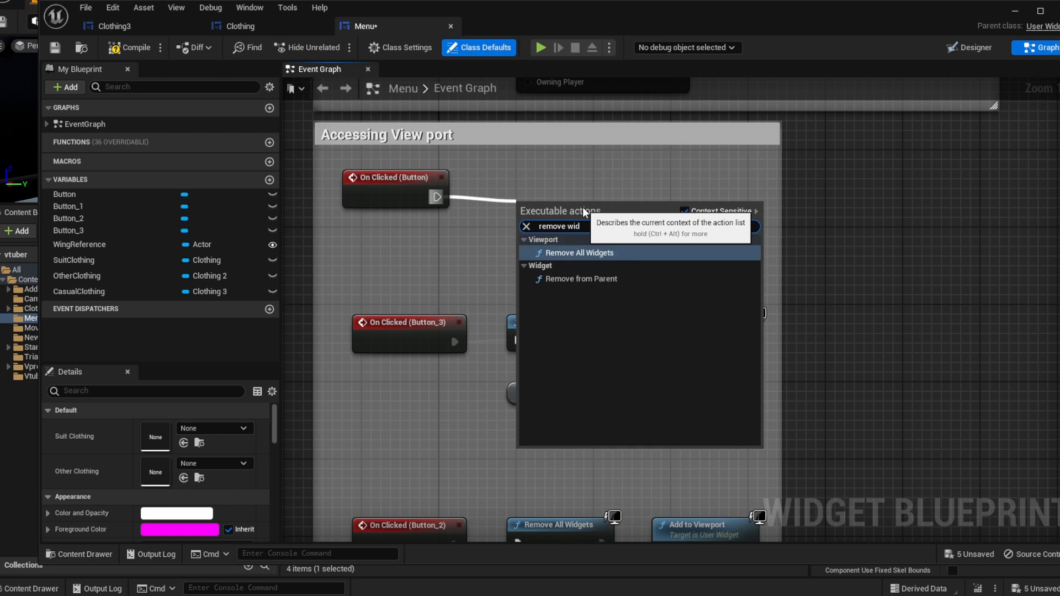
left_click(593, 253)
left_click_drag(593, 205, 672, 203)
type("add to vie")
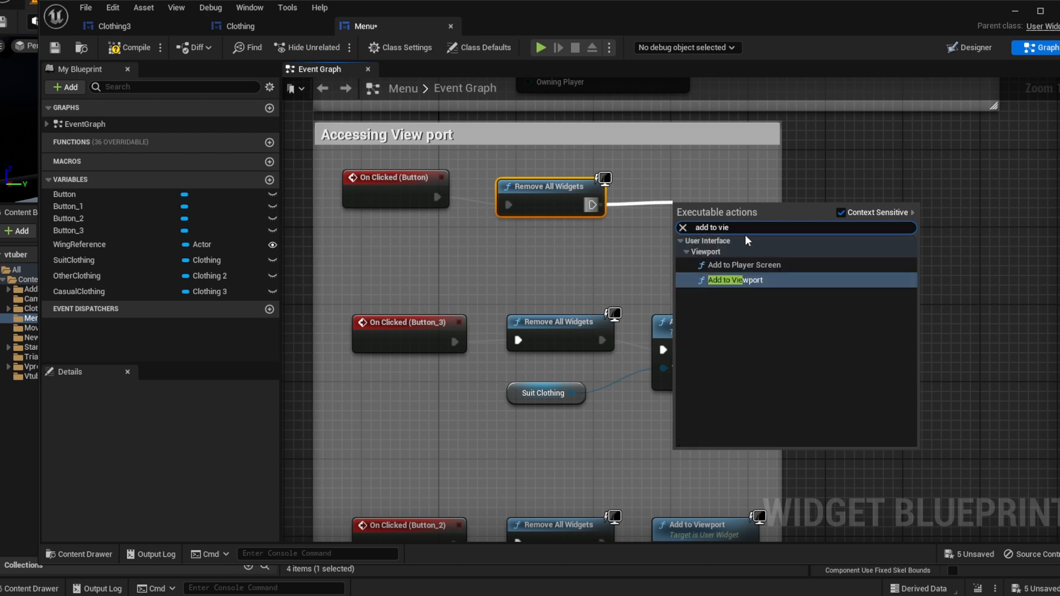
left_click(750, 281)
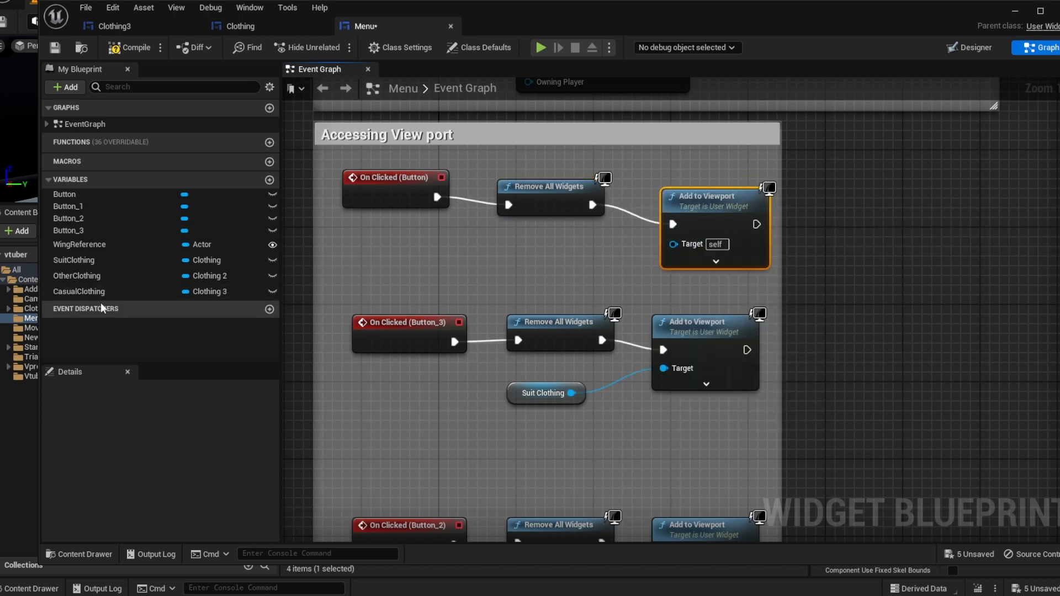
Add a Get Casual Clothing node, wire it to the new Add to Viewport node's Target, and save the Menu blueprint.
left_click_drag(101, 291, 525, 249)
left_click(570, 273)
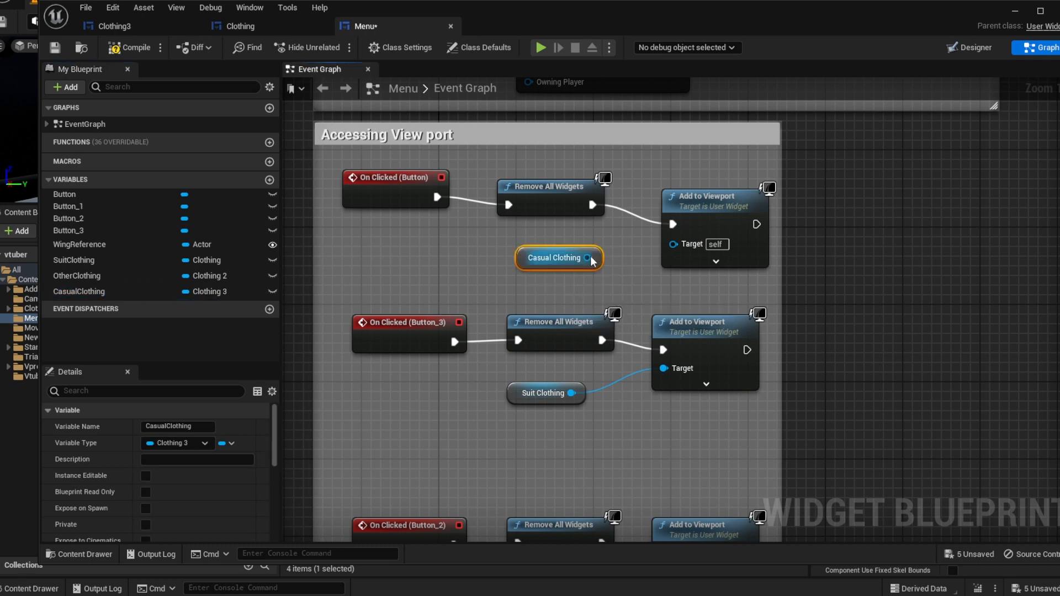
left_click_drag(588, 258, 673, 246)
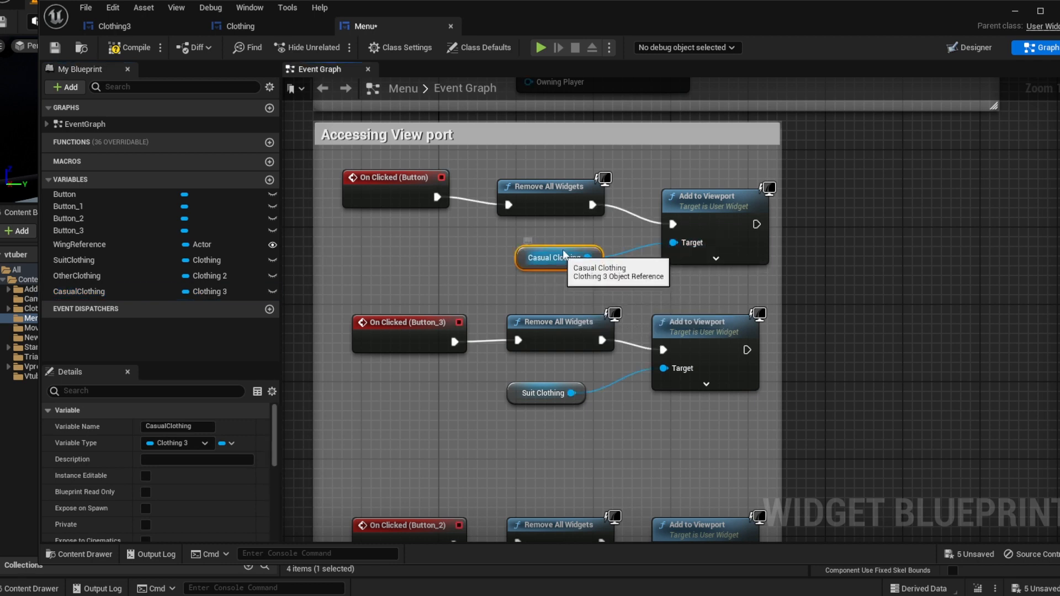
left_click_drag(561, 249, 552, 249)
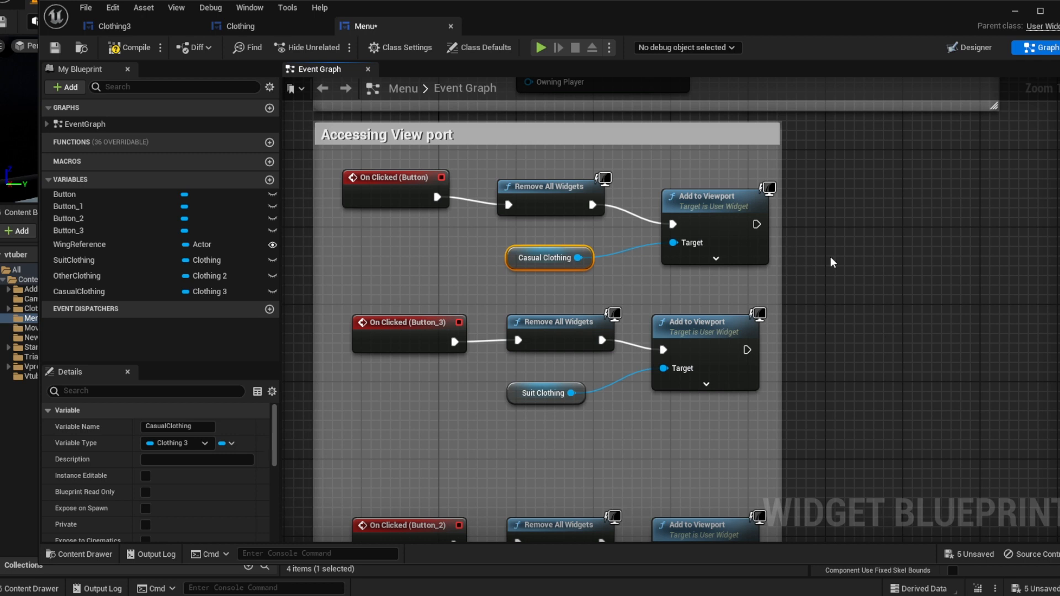
key("ctrl+s")
Review the Menu blueprint's event graph and button layout, and return to Clothing3's event graph.
scroll(851, 256, "down", 4)
scroll(859, 290, "up", 2)
scroll(859, 290, "down", 2)
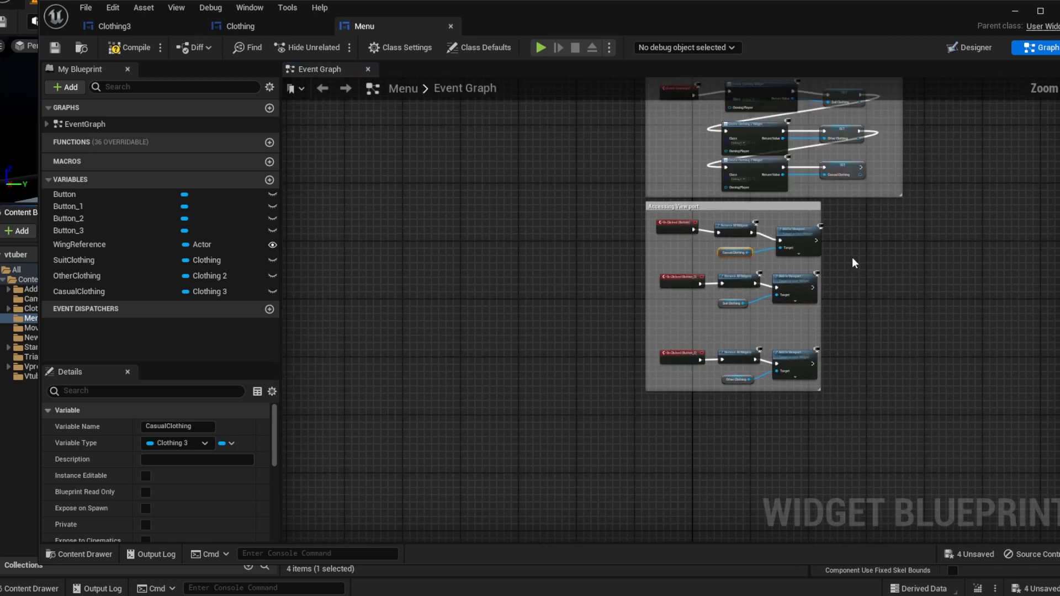
right_click_drag(852, 257, 730, 278)
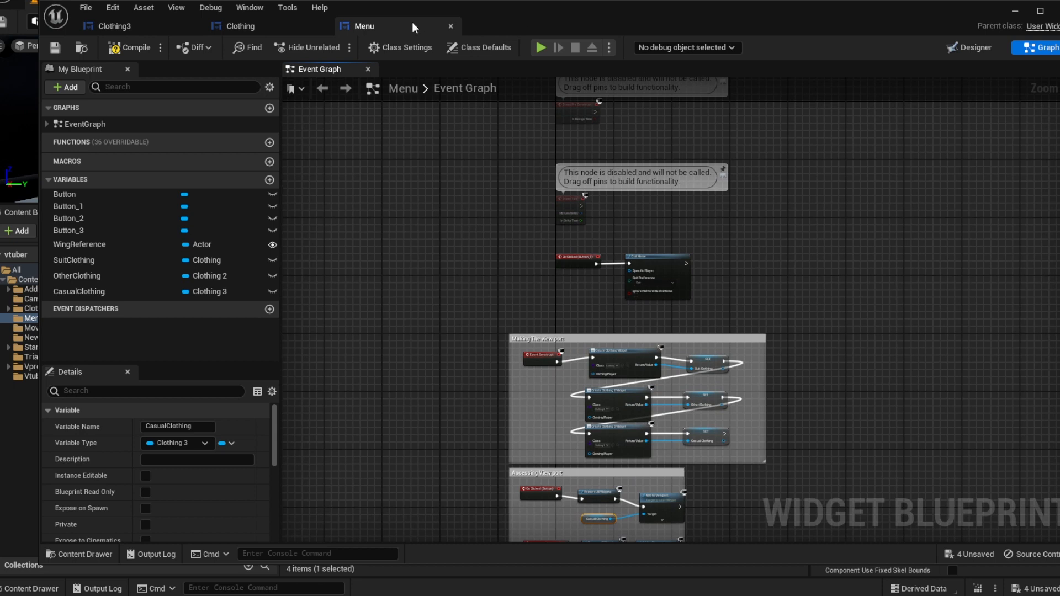
left_click(970, 47)
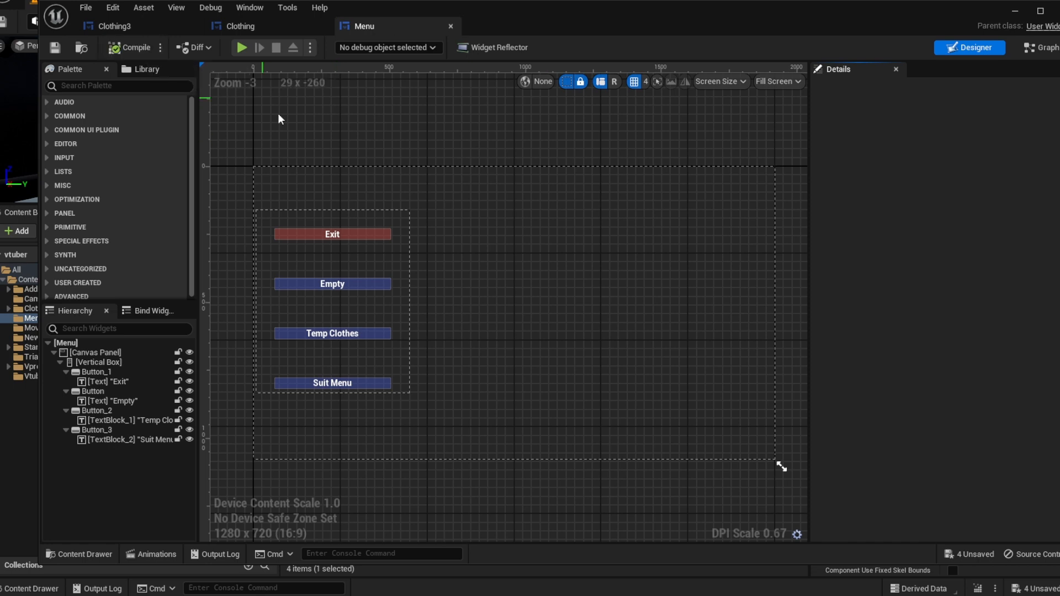
left_click(150, 25)
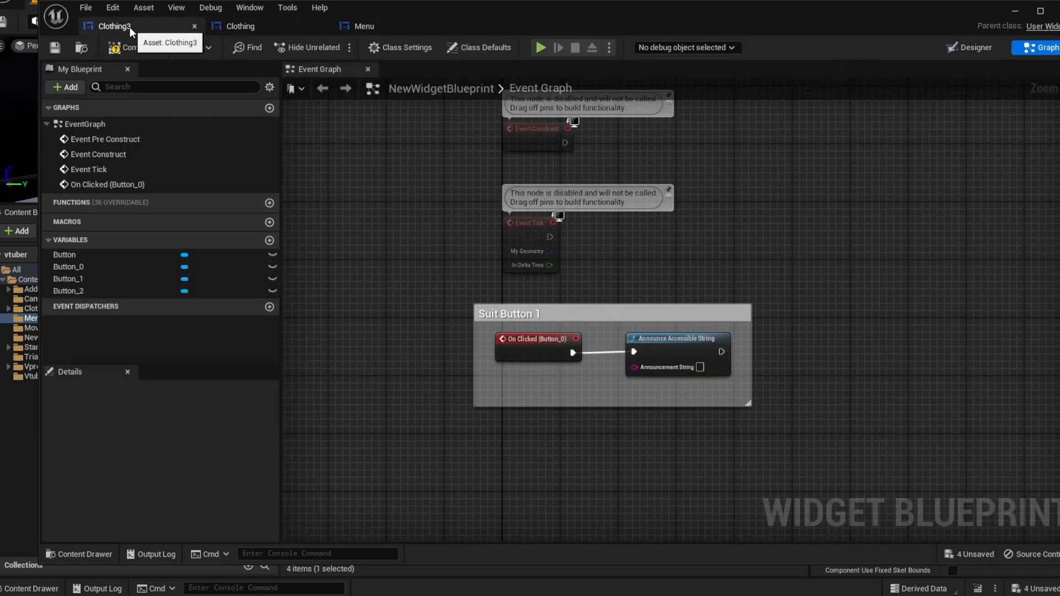
left_click(235, 26)
left_click(376, 26)
left_click(144, 29)
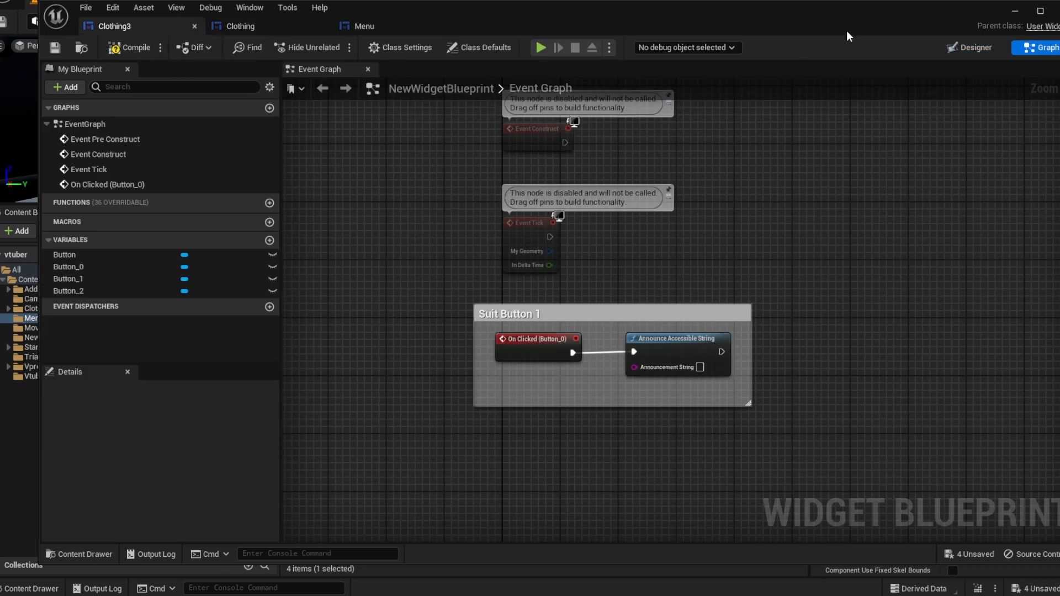
left_click(1019, 11)
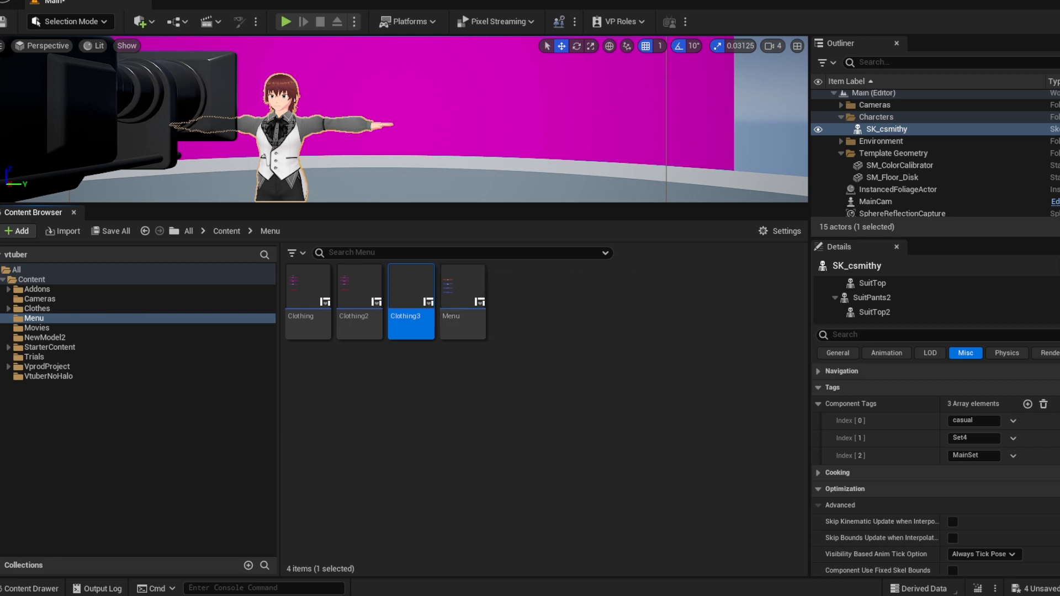
mouse_move(593, 595)
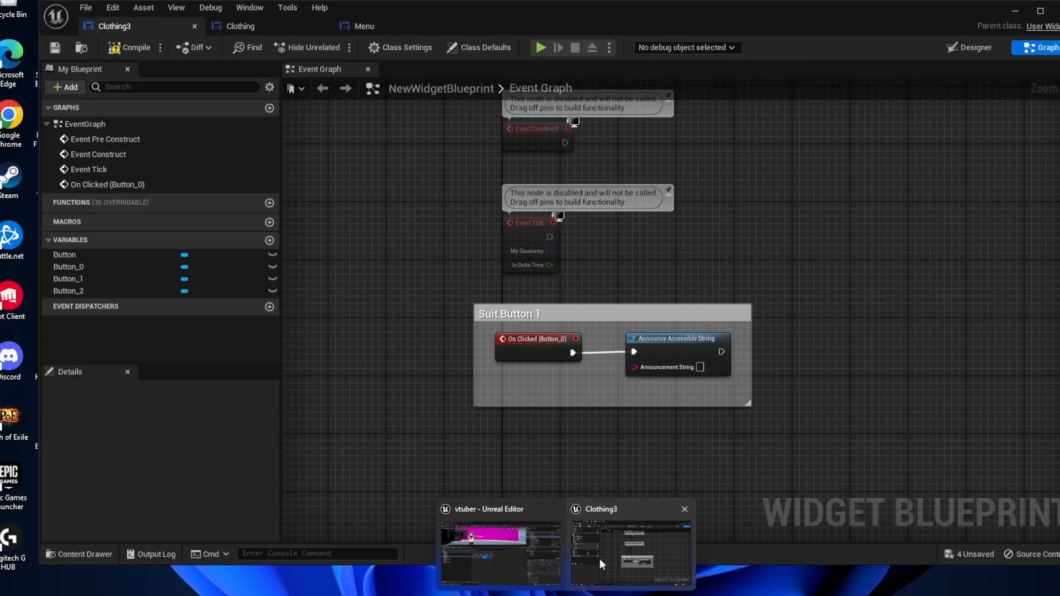
left_click(600, 559)
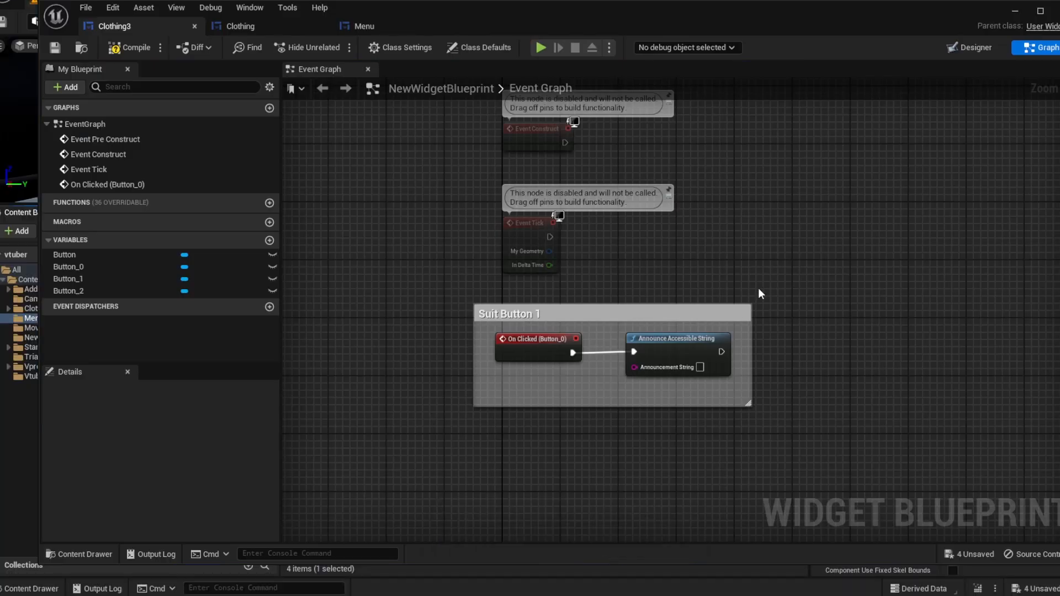
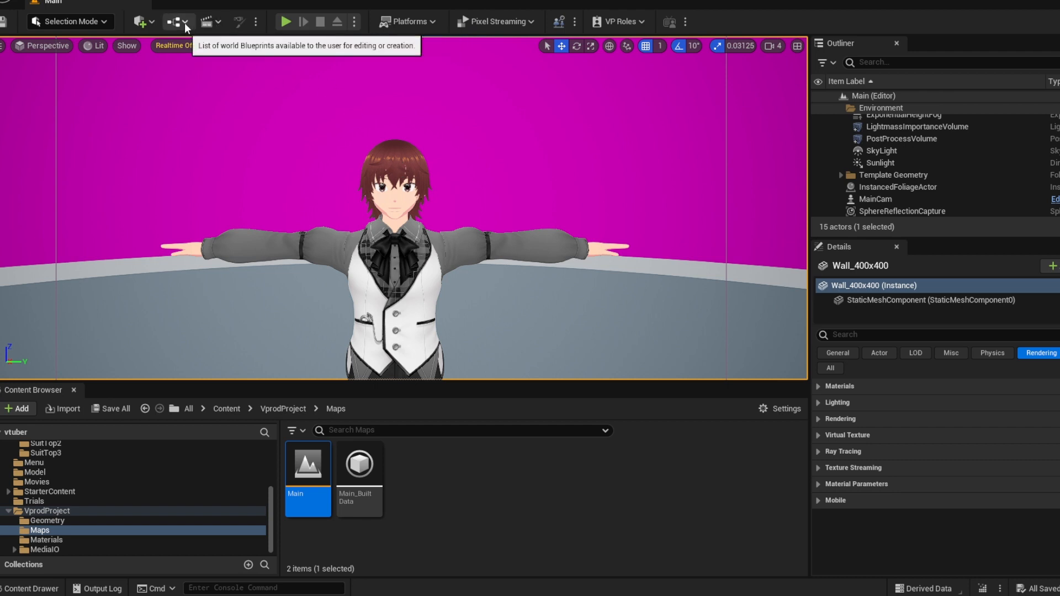
Open the level blueprint of the Main map.
left_click(185, 23)
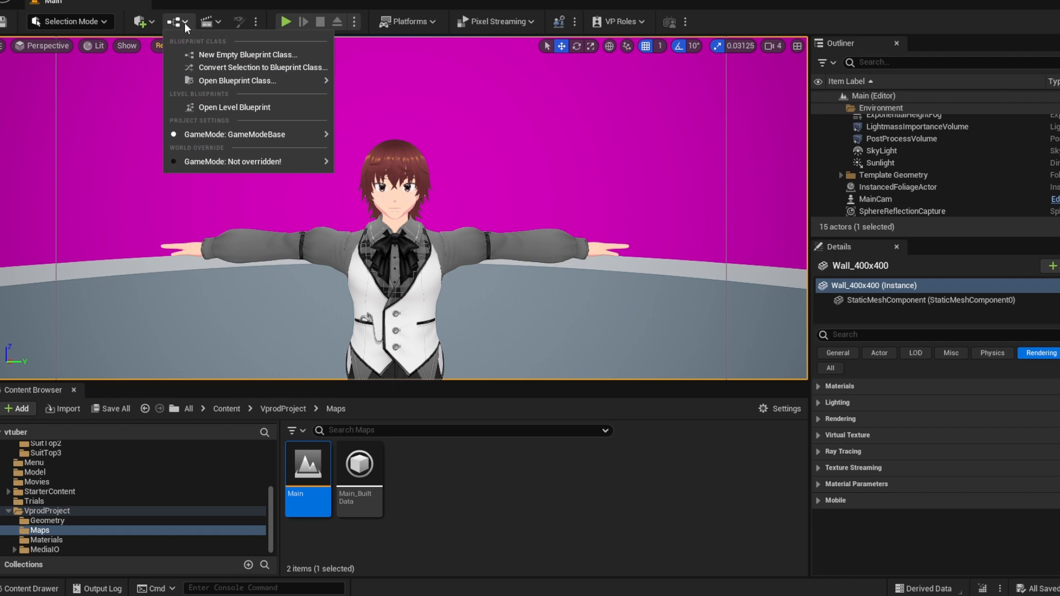
left_click(209, 108)
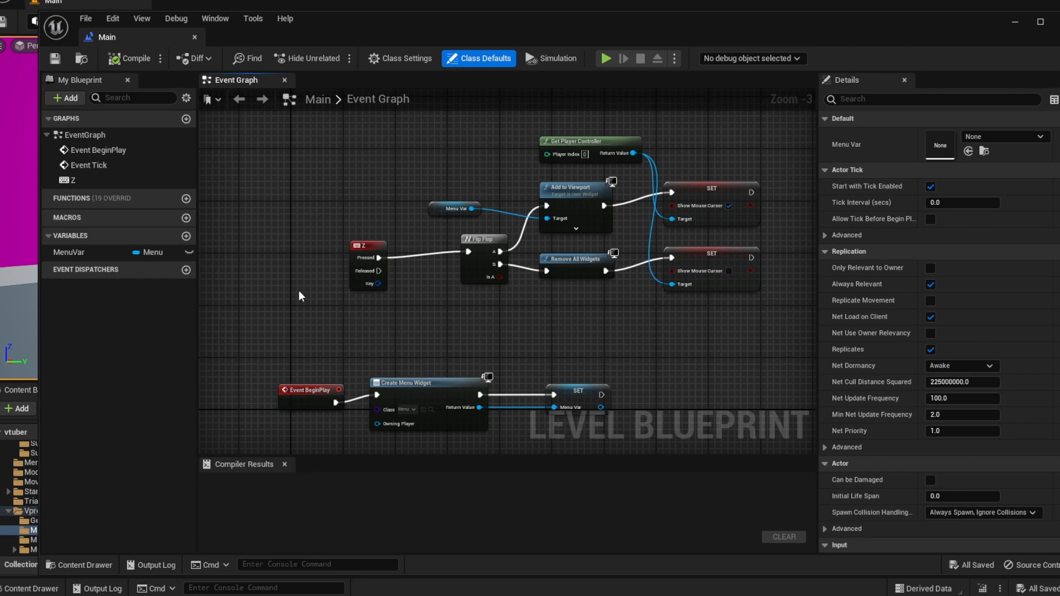
Add a new variable to the level blueprint and look up the Menu object reference among its variable types.
left_click(186, 236)
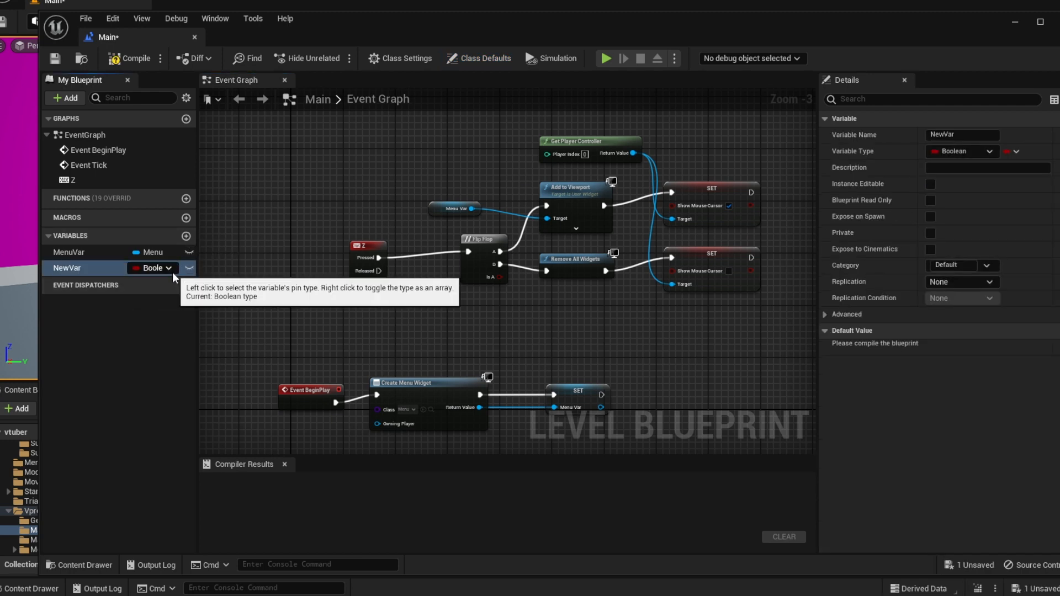
left_click(155, 268)
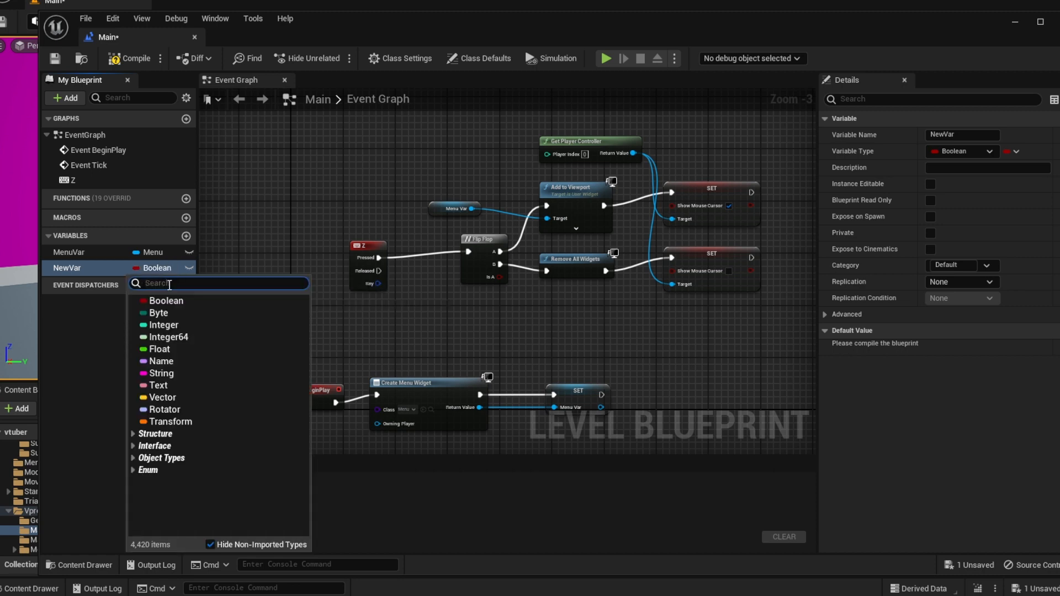
type("Me")
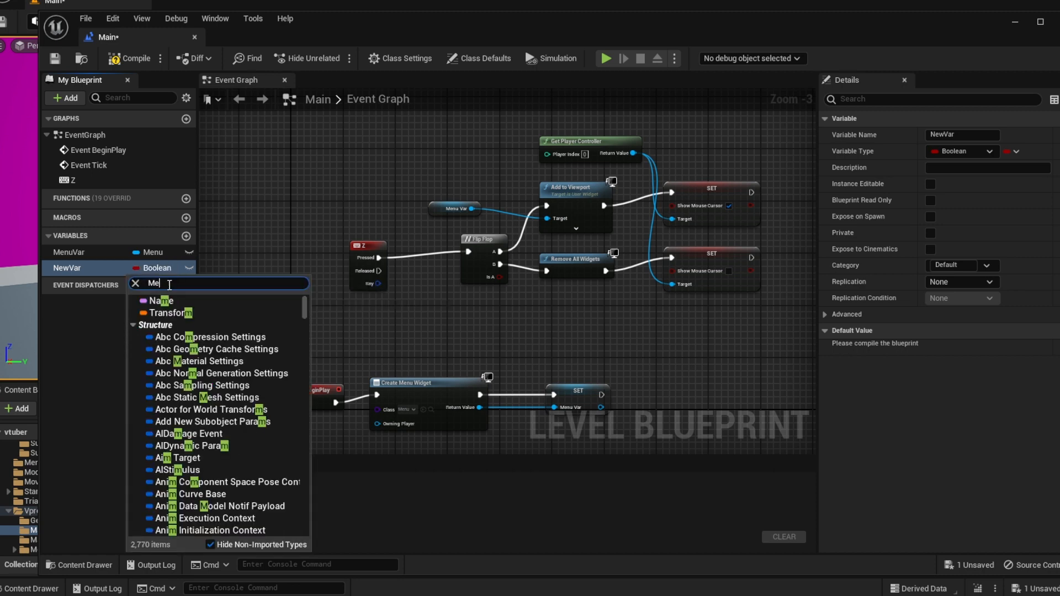
type("nu")
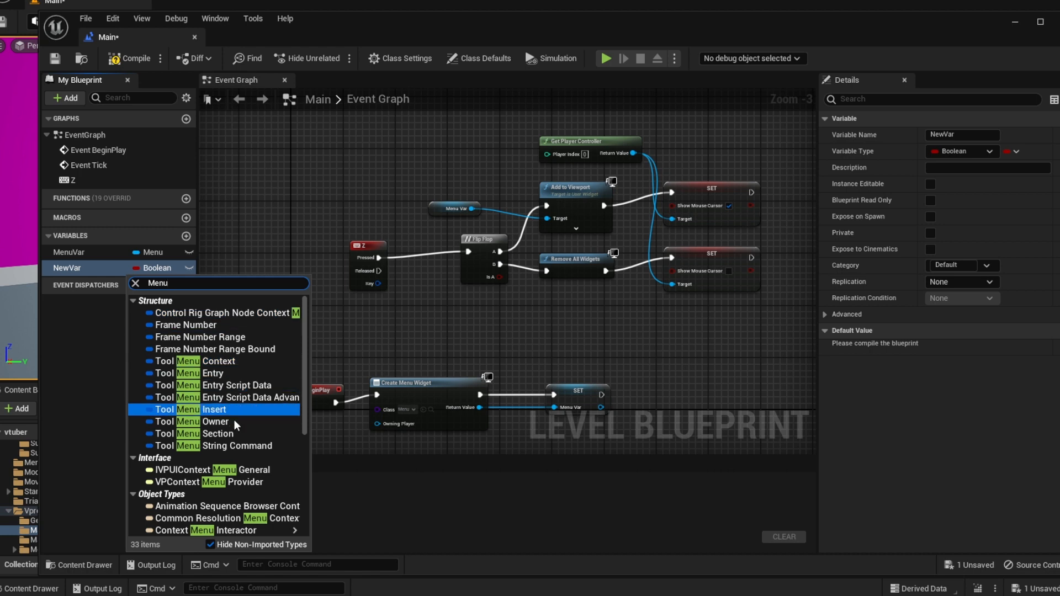
scroll(236, 425, "down", 5)
scroll(165, 349, "up", 1)
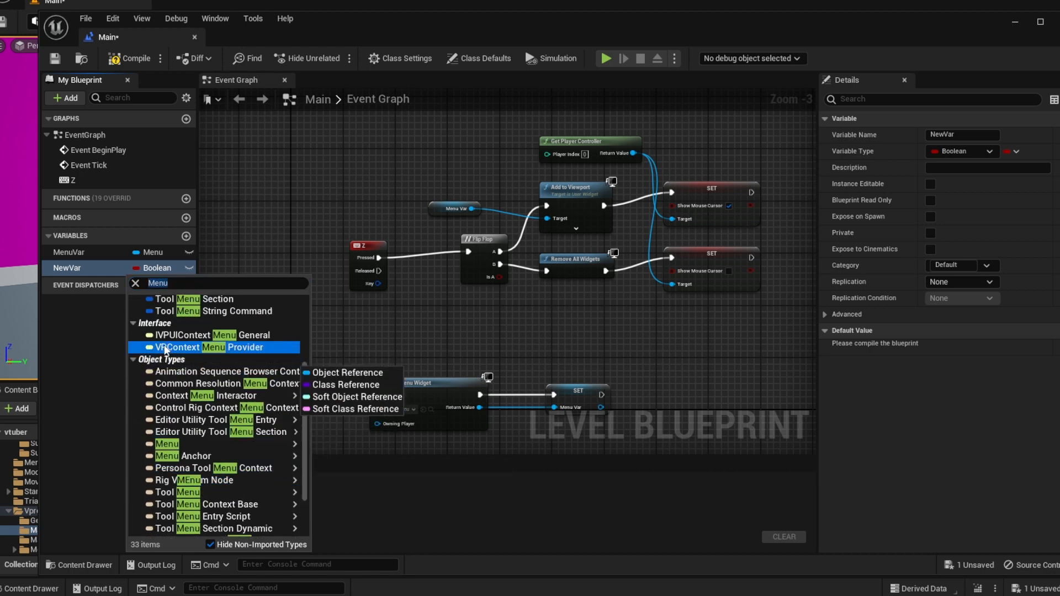
mouse_move(265, 444)
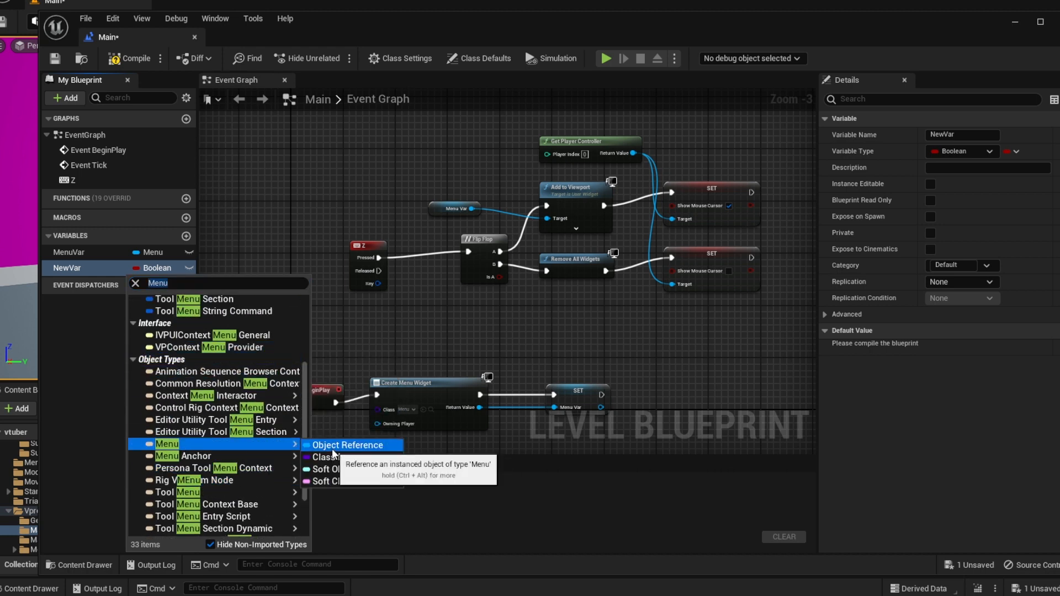
left_click(87, 366)
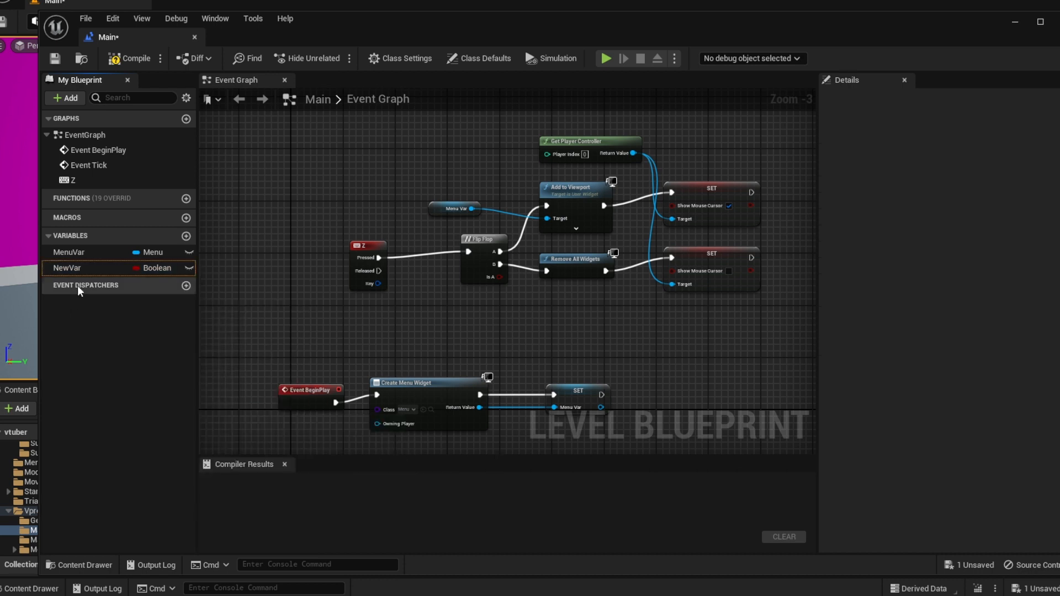
Delete the new variable, keep only MenuVar, and save the level blueprint.
left_click(82, 272)
key("Delete")
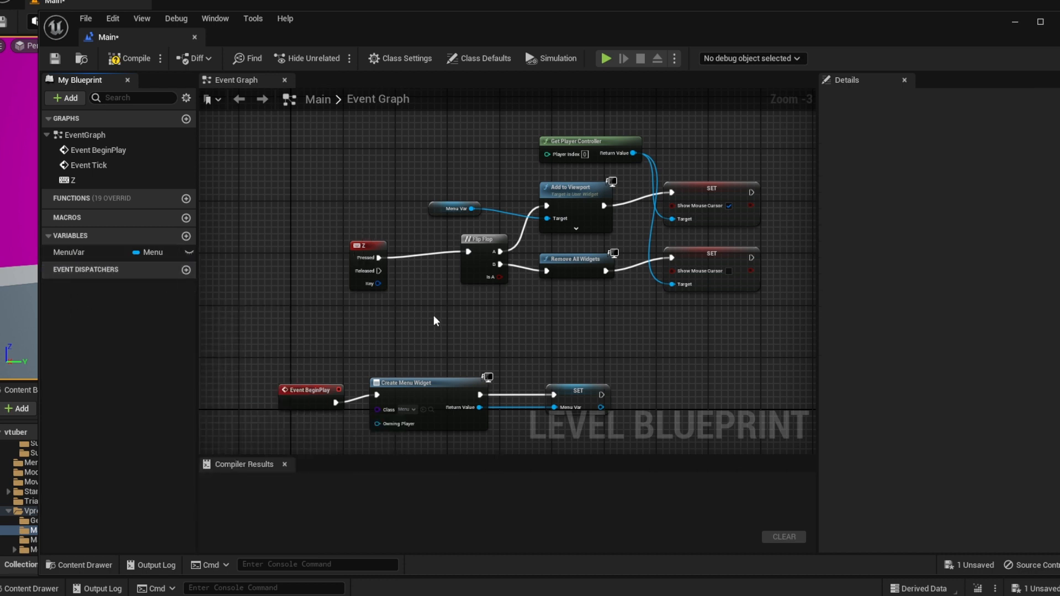
right_click_drag(431, 361, 452, 185)
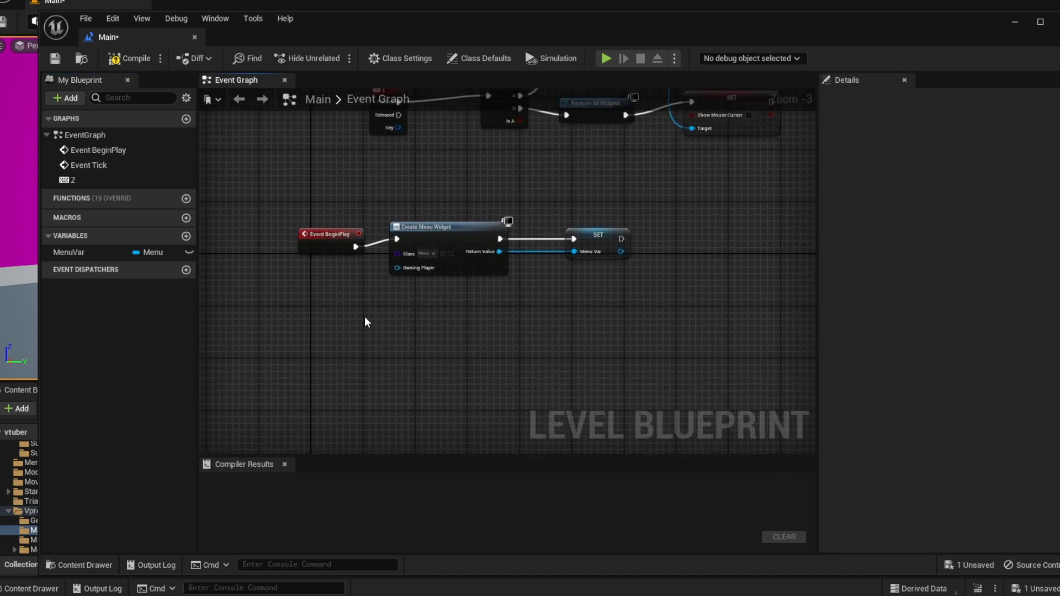
scroll(368, 322, "up", 3)
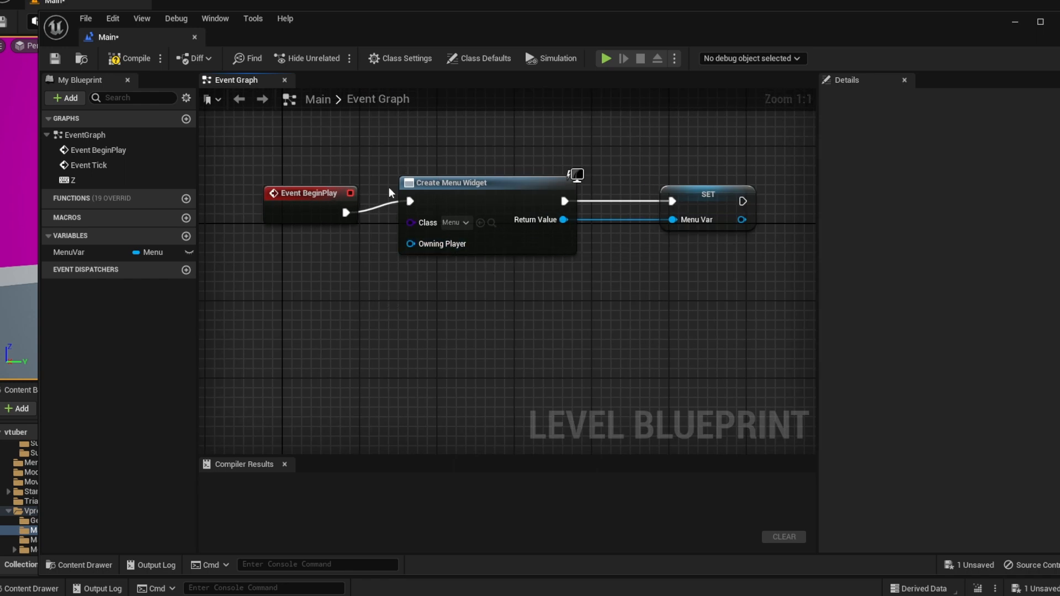
right_click_drag(410, 142, 392, 179)
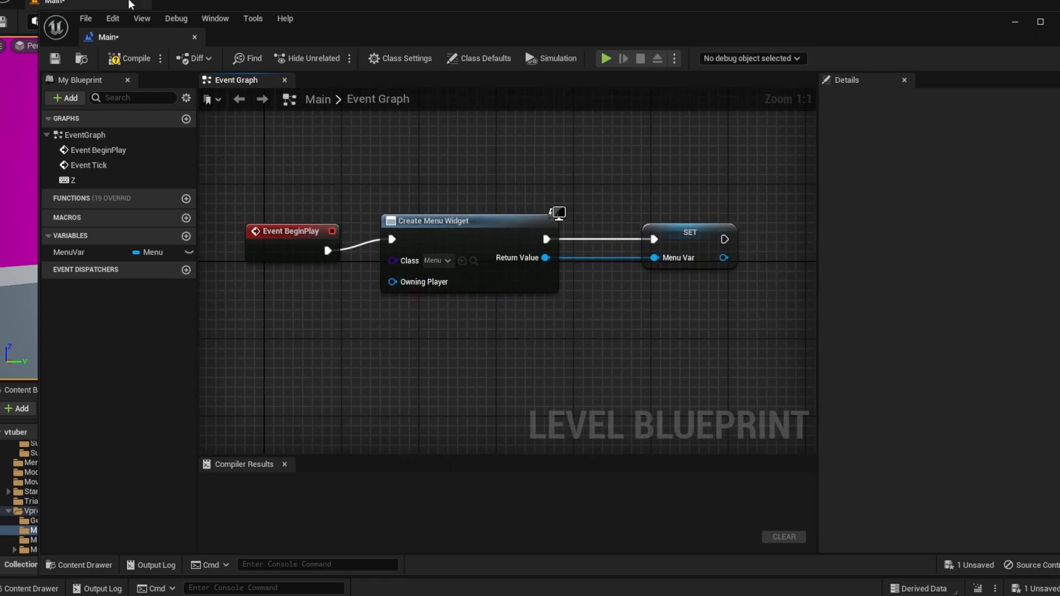
key("ctrl+s")
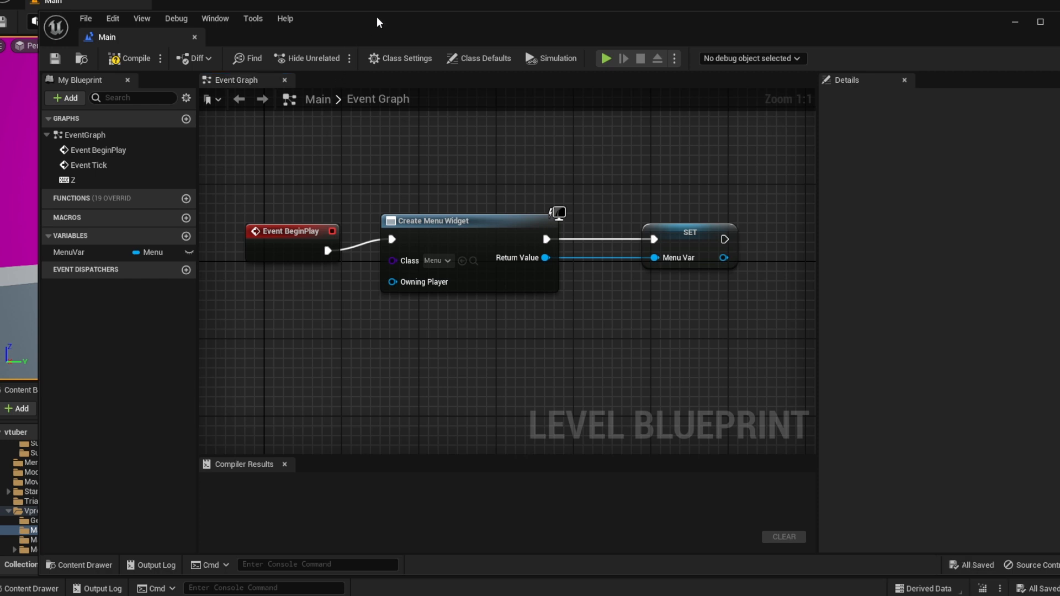
Open the Menu widget blueprint from the project's Menu folder.
left_click_drag(381, 22, 860, 82)
scroll(47, 499, "up", 2)
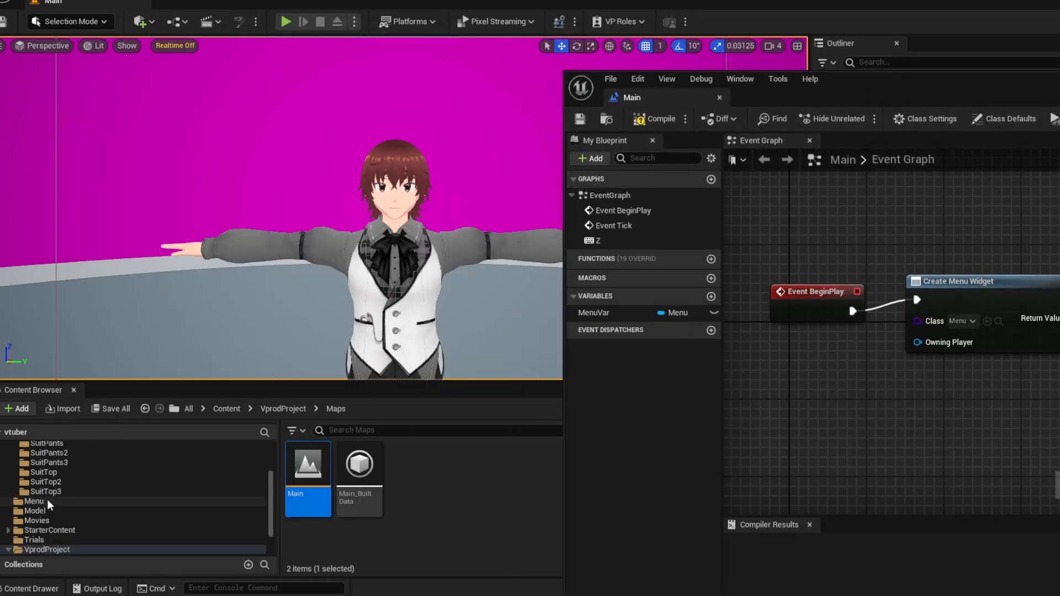
left_click(55, 501)
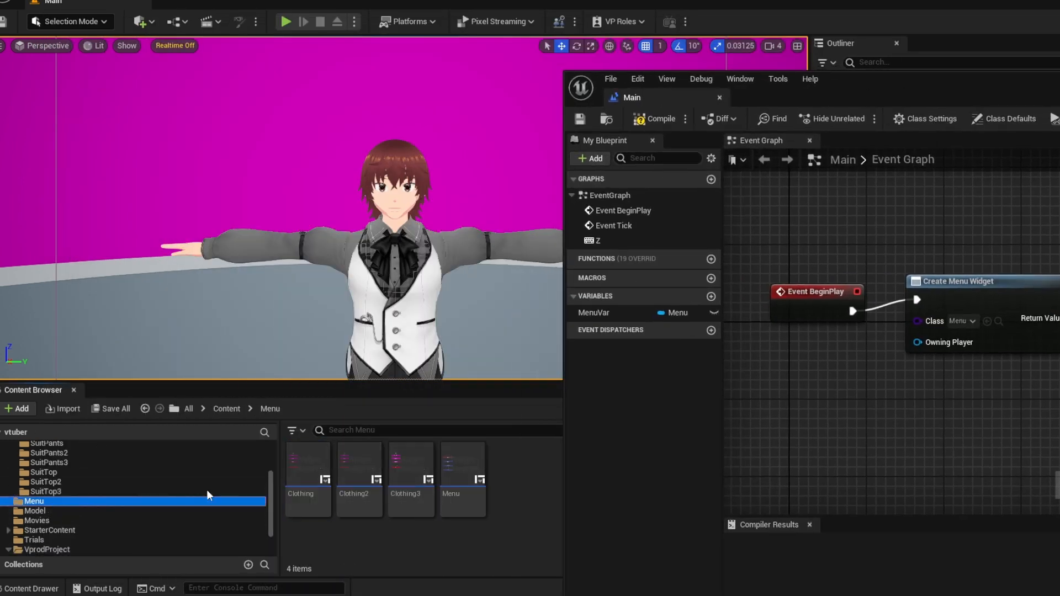
double_click(464, 475)
left_click_drag(907, 90, 416, 31)
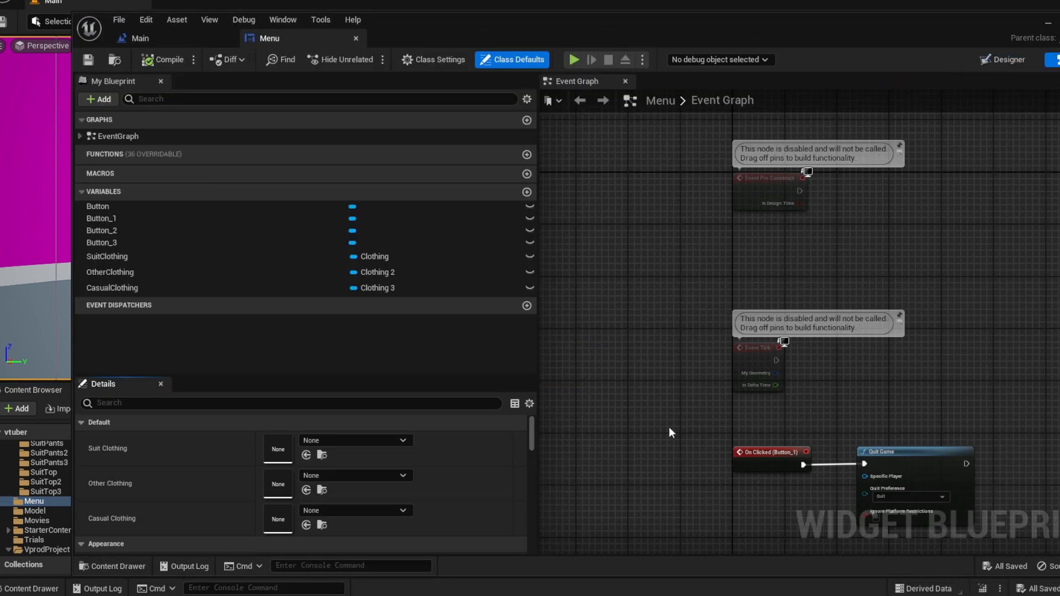
Copy the Create Clothing Widget and Set Suit Clothing nodes from Menu's graph and paste them below Event BeginPlay in Main.
right_click_drag(669, 432, 578, 106)
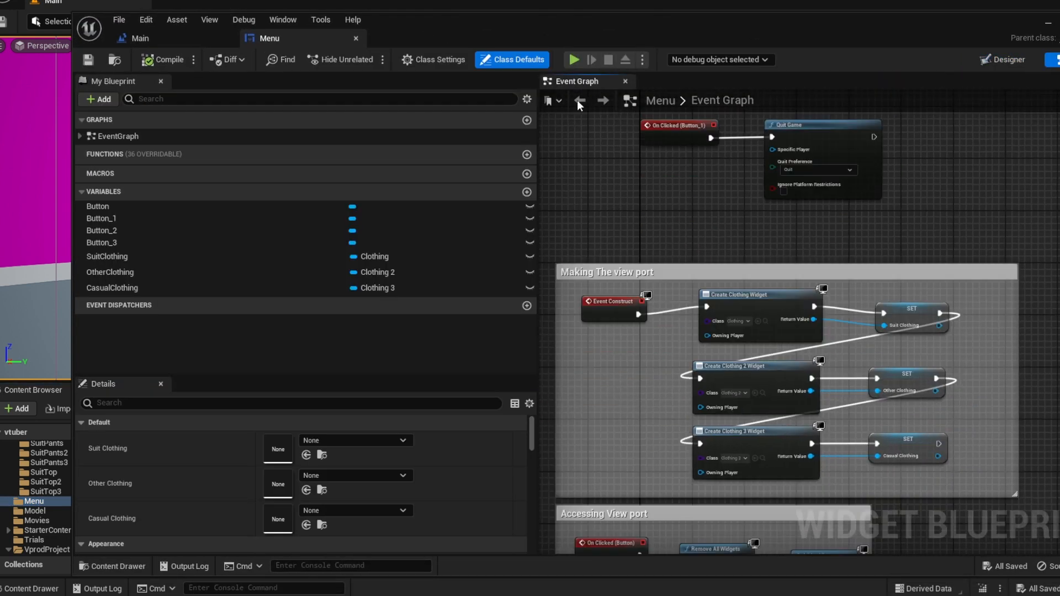
left_click(754, 299)
left_click(916, 312, "ctrl")
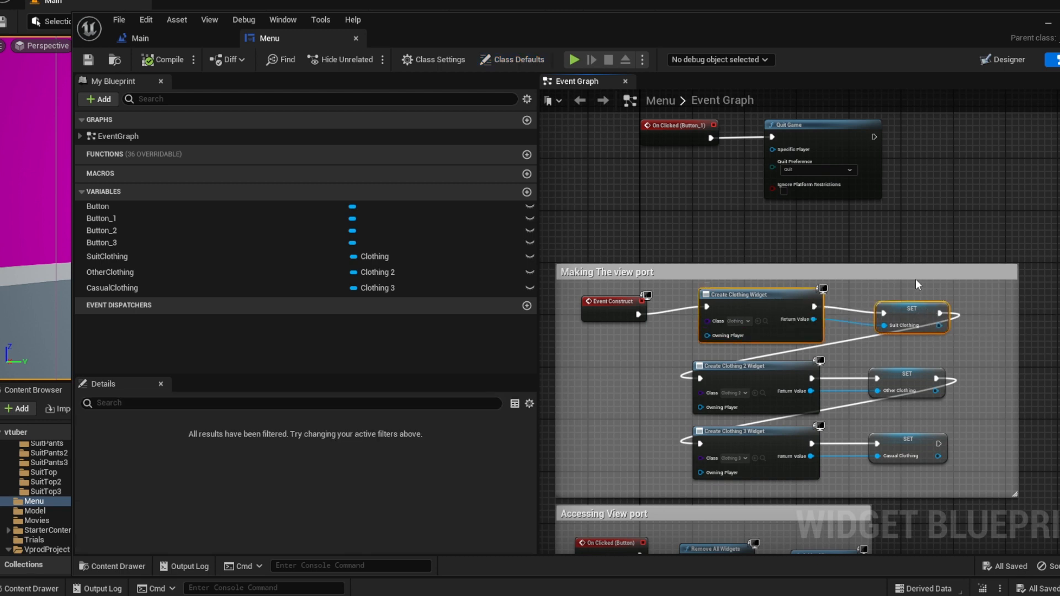
left_click(182, 40)
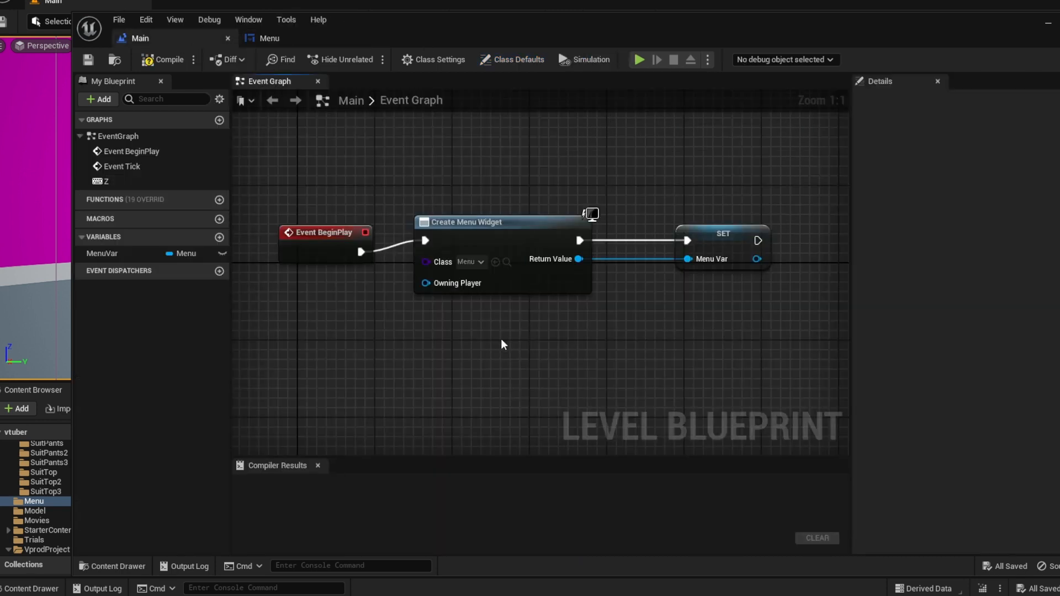
right_click_drag(504, 374, 476, 279)
key("ctrl+v")
right_click_drag(367, 315, 561, 396)
right_click_drag(556, 263, 497, 265)
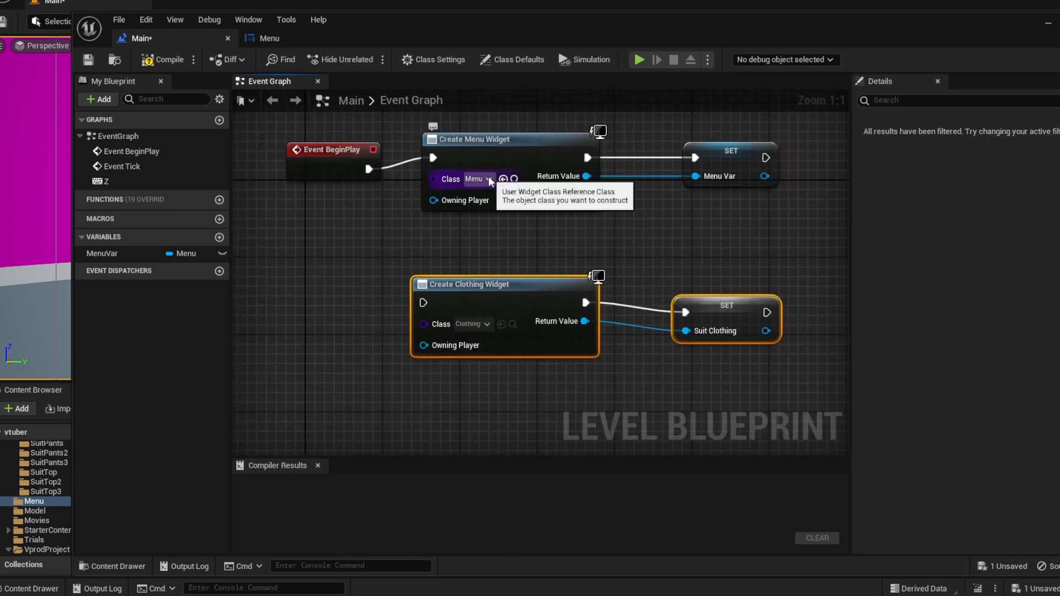
Set the pasted Create Widget node's class to Menu and try to wire its Return Value to Suit Clothing.
left_click(486, 324)
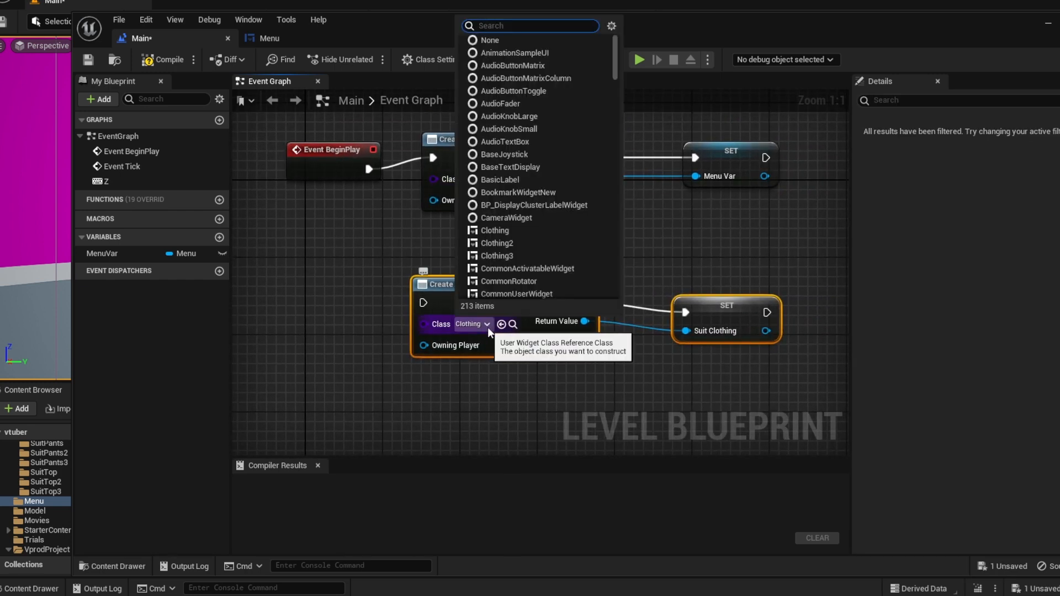
type("menu")
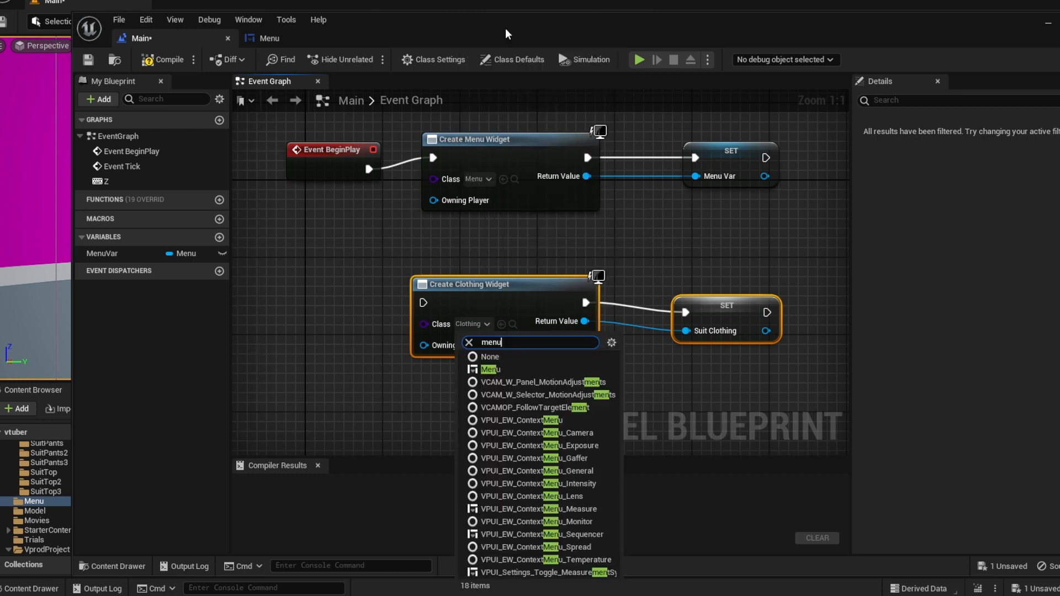
left_click(490, 369)
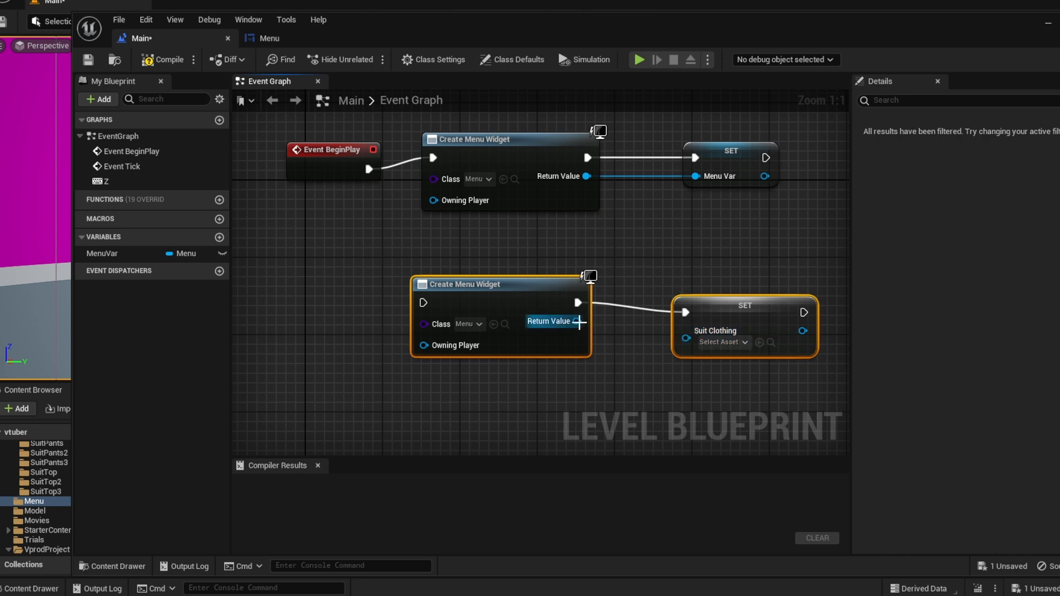
left_click_drag(577, 322, 686, 338)
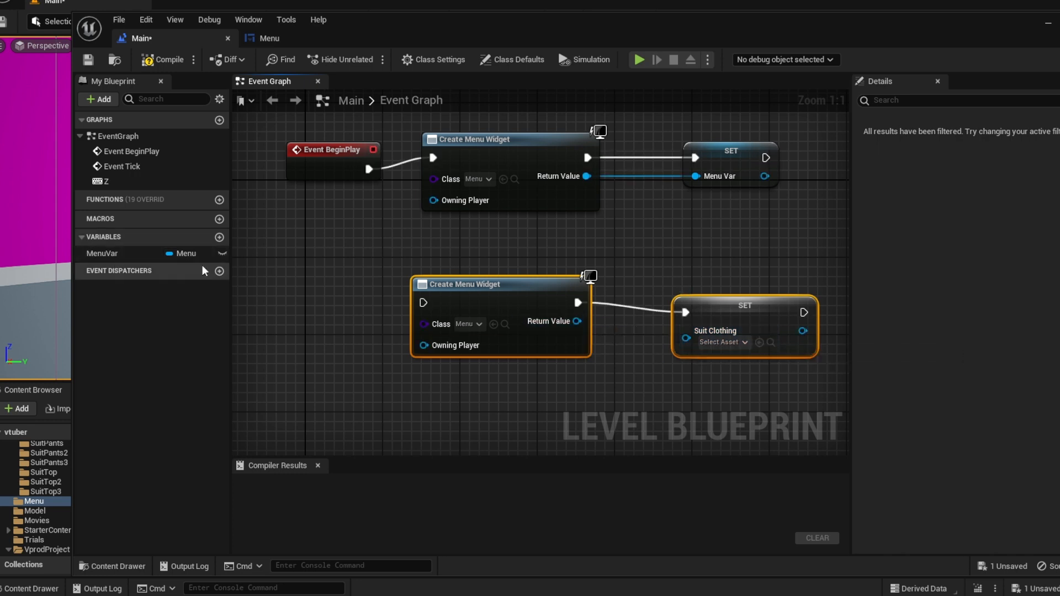
Replace the Set Suit Clothing node with a Set Menu Var node and wire it to the pasted Create Menu Widget's execution and Return Value.
left_click(736, 309)
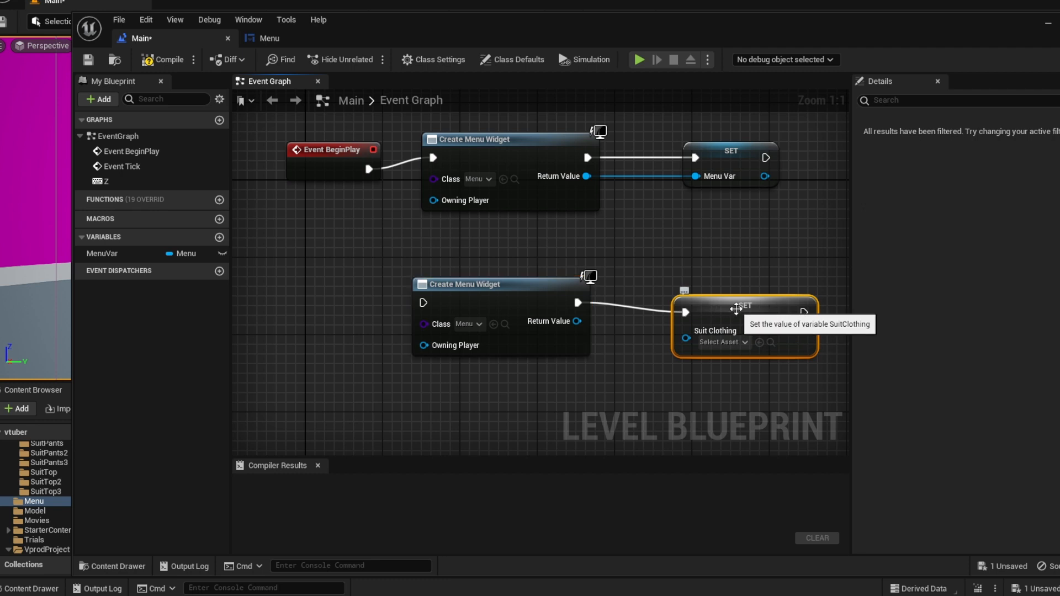
key("Delete")
left_click_drag(102, 253, 693, 280)
left_click(752, 356)
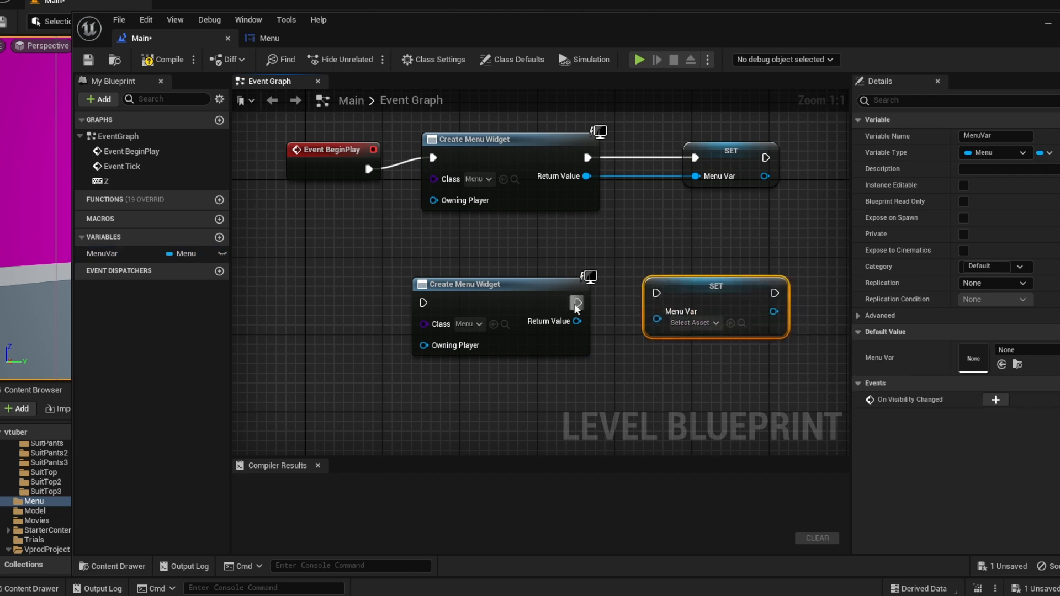
left_click_drag(577, 303, 656, 293)
left_click_drag(577, 321, 657, 319)
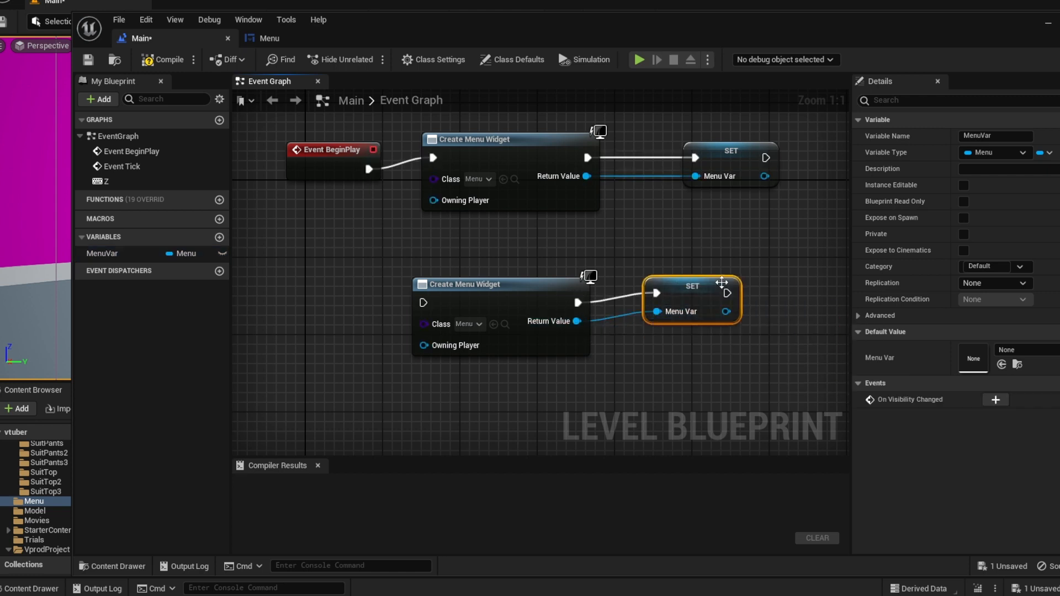
left_click_drag(721, 282, 711, 302)
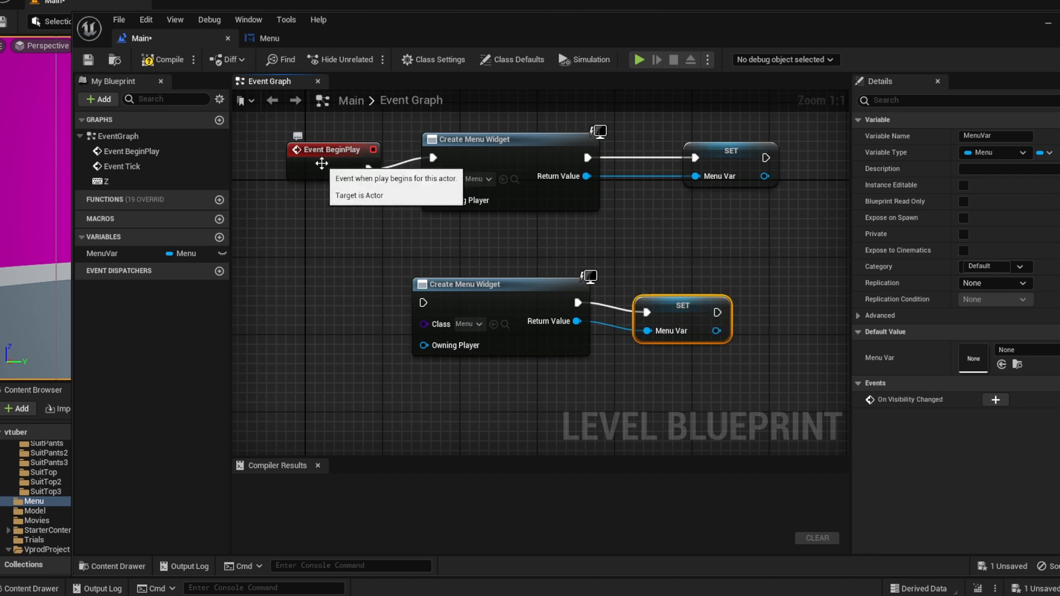
Delete the duplicate Create Menu Widget and Set Menu Var nodes below the Event BeginPlay chain.
left_click(485, 294)
key("Delete")
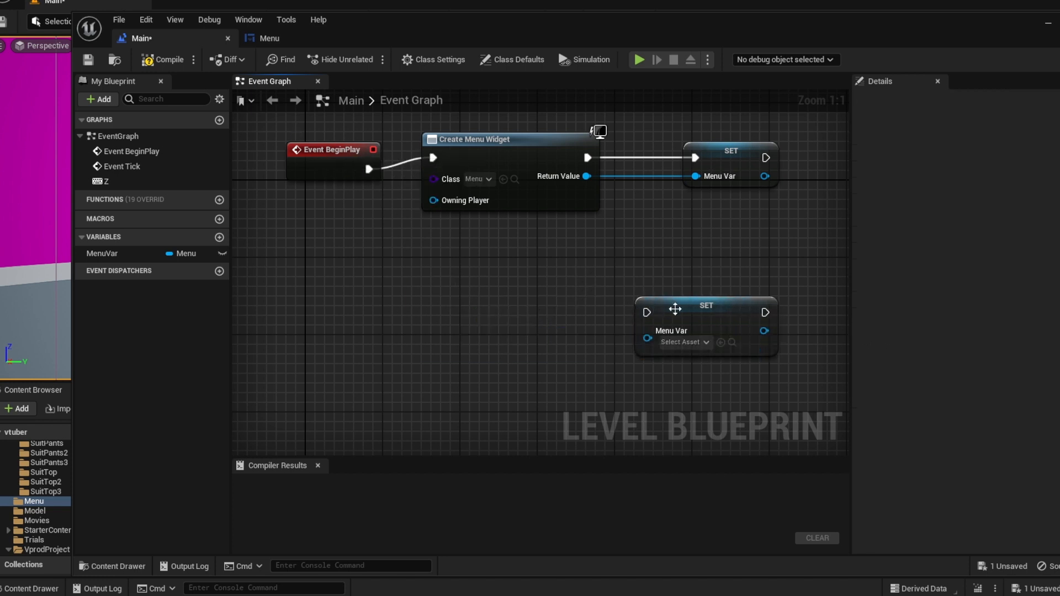
left_click(674, 309)
key("Delete")
Align the Z key event with the Flip Flop node's input and return to the Main level blueprint from Clothing.
right_click_drag(576, 250, 502, 456)
right_click_drag(493, 324, 481, 364)
scroll(481, 365, "down", 1)
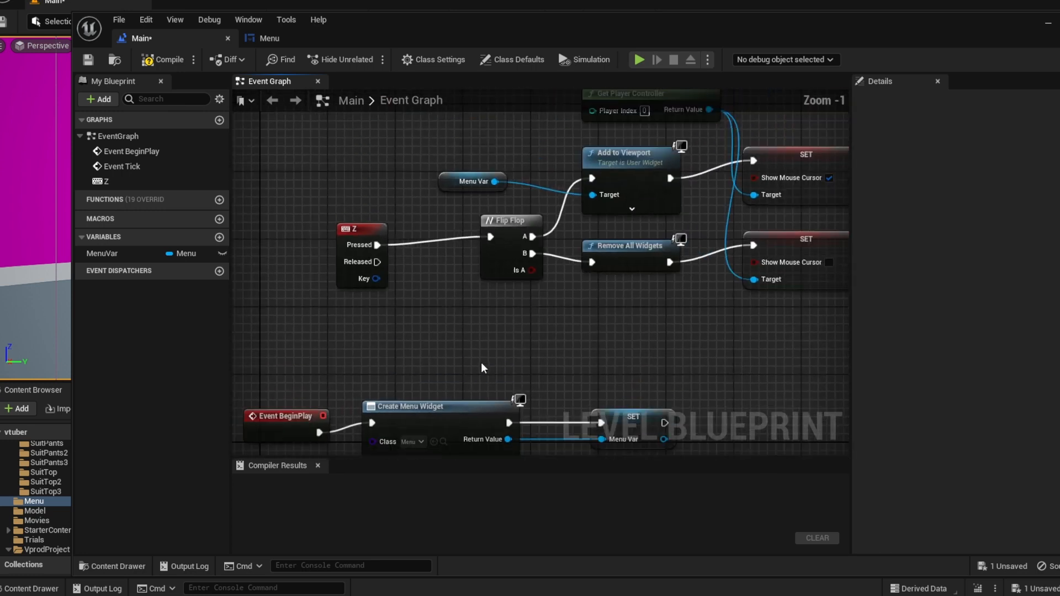
scroll(467, 347, "down", 1)
right_click_drag(447, 326, 422, 379)
scroll(451, 367, "up", 1)
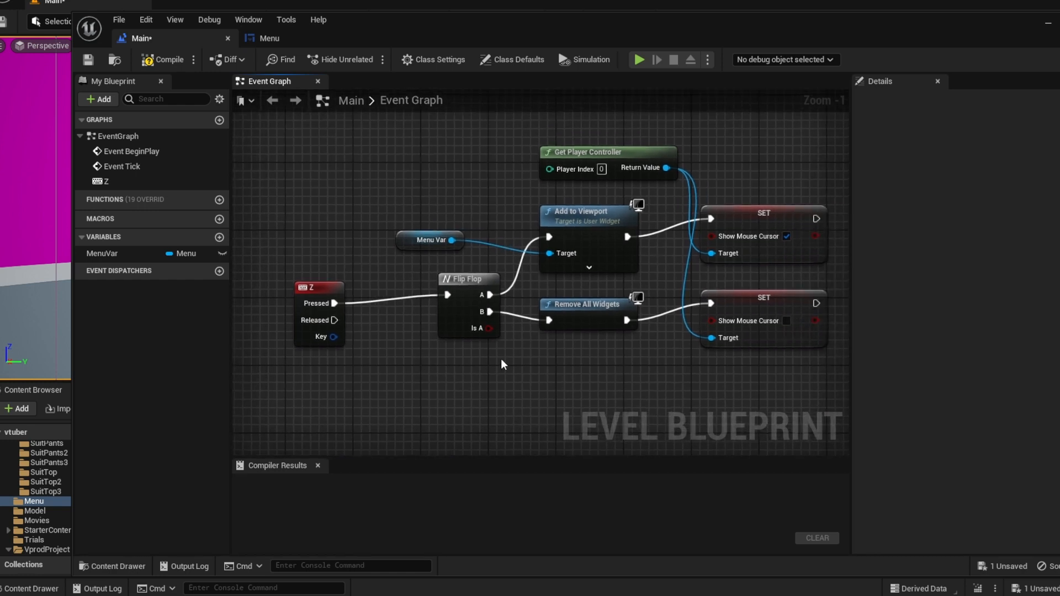
left_click(318, 287)
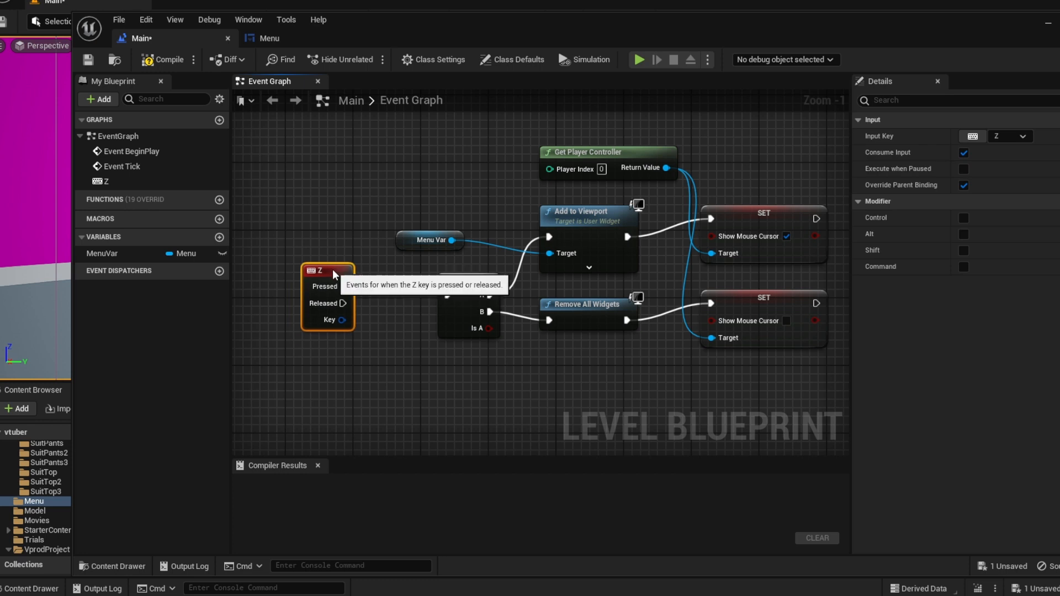
right_click_drag(414, 375, 401, 356)
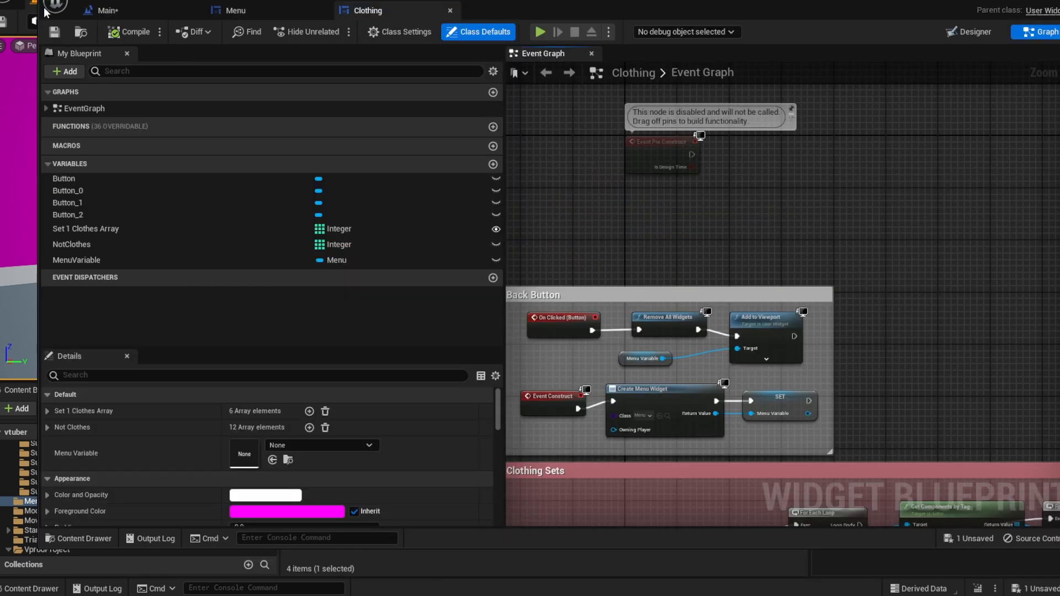
left_click(122, 11)
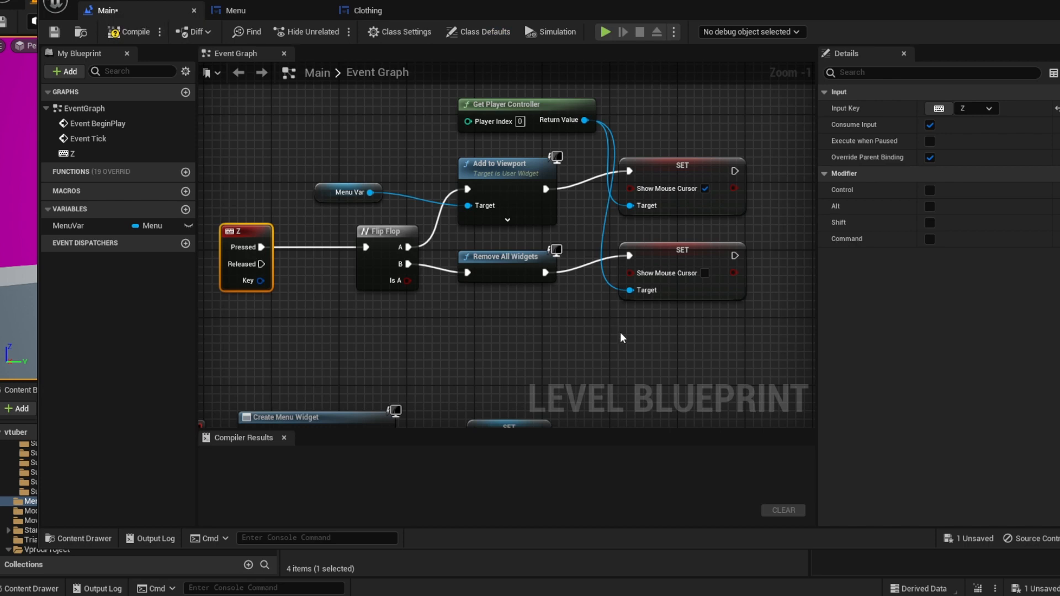
right_click_drag(389, 321, 435, 329)
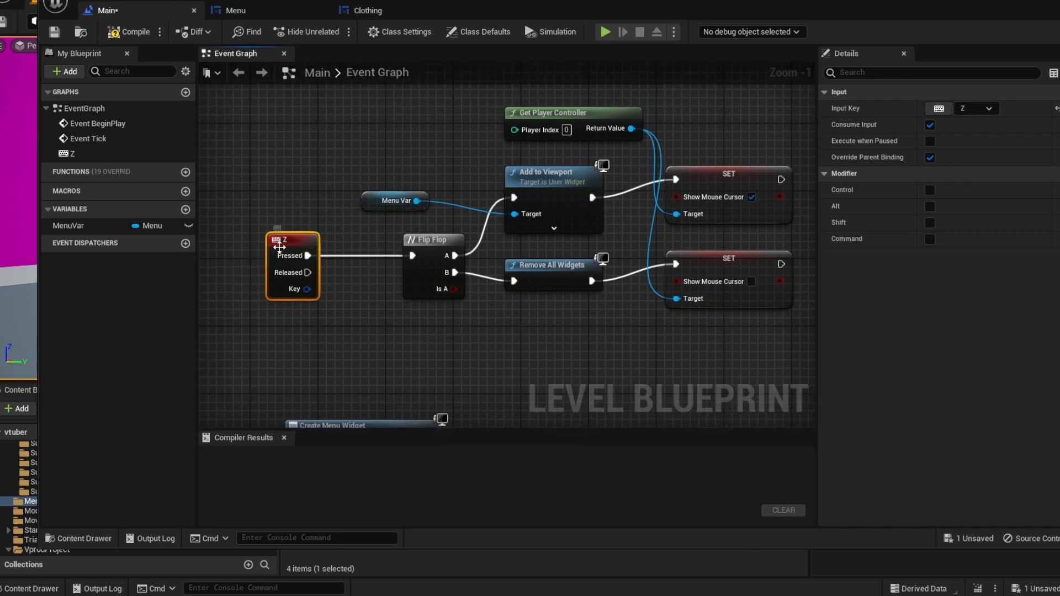
right_click_drag(279, 193, 328, 243)
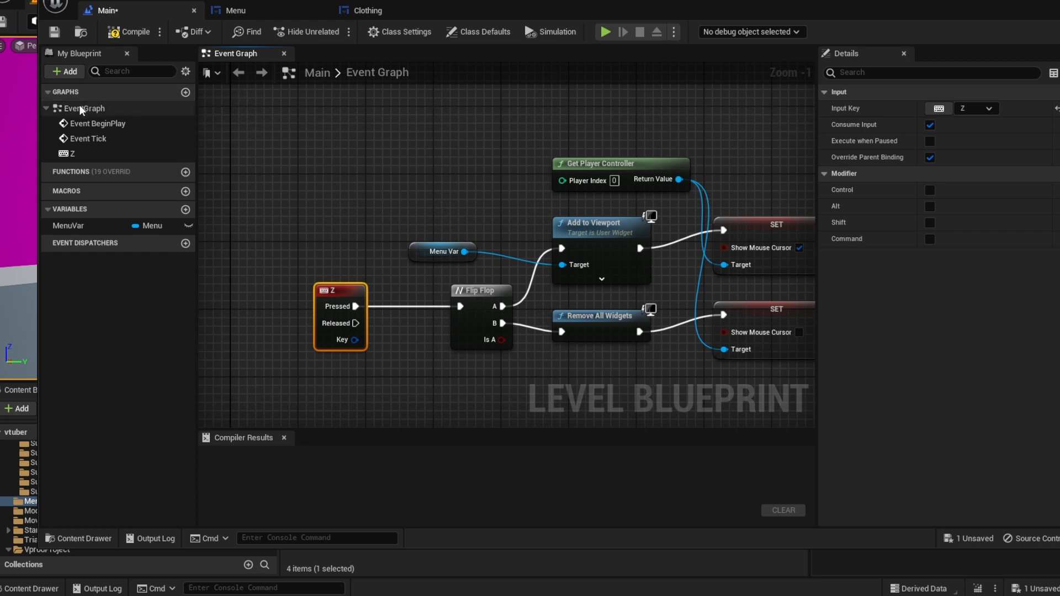
left_click(78, 153)
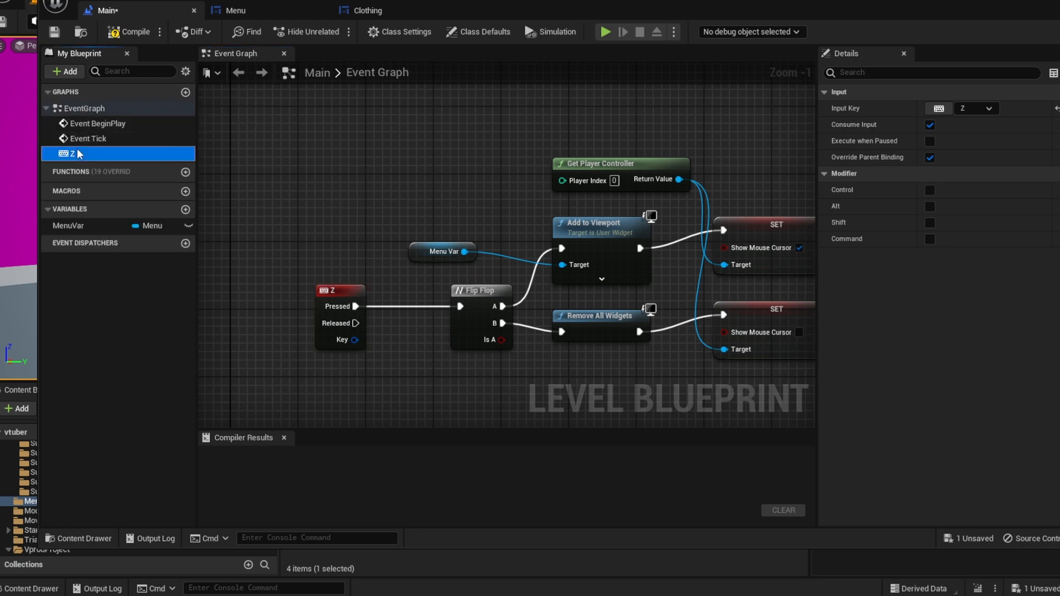
left_click(186, 92)
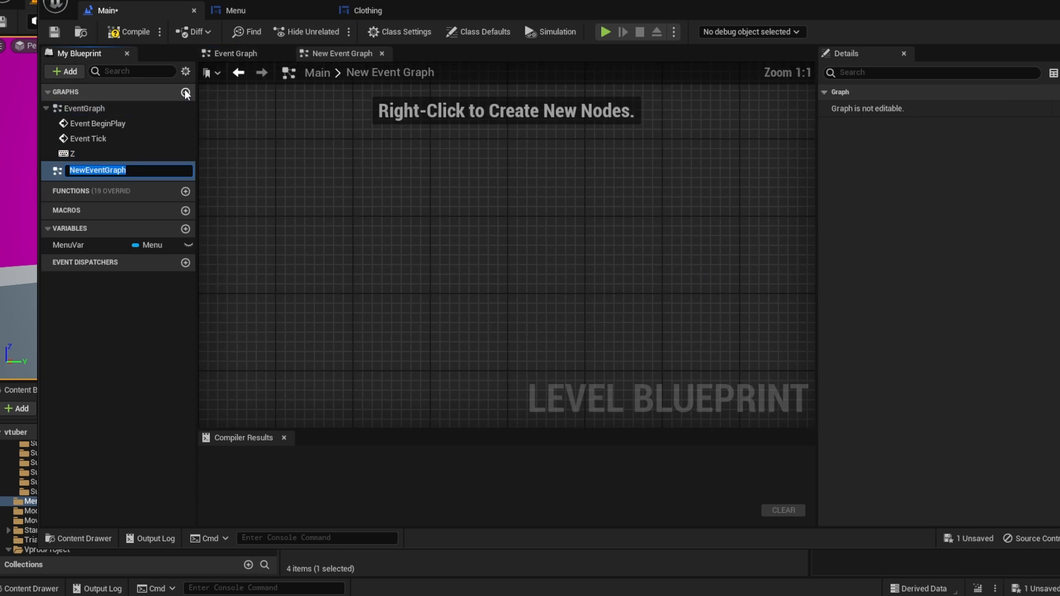
left_click(54, 171)
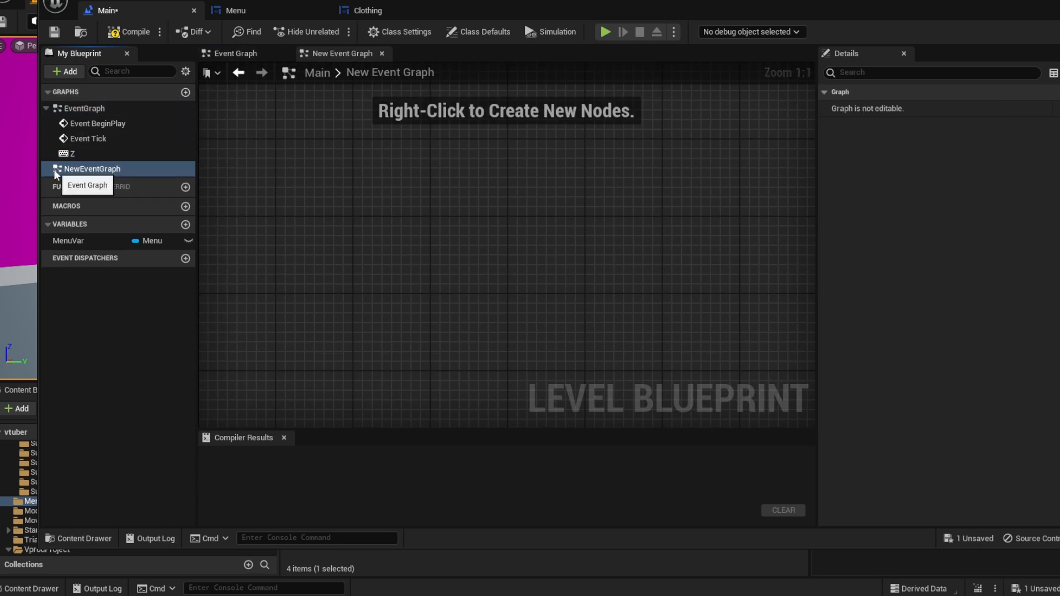
right_click(114, 170)
left_click(183, 255)
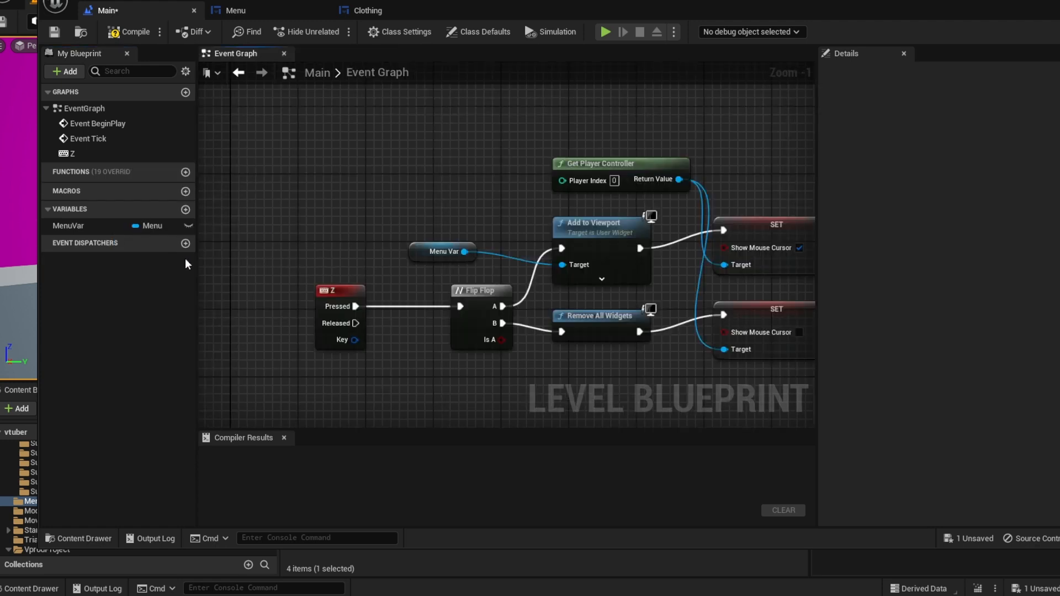
Add an S keyboard event node to the event graph and place it in the free space above the Z key event.
right_click(325, 231)
type("input")
scroll(568, 375, "down", 5)
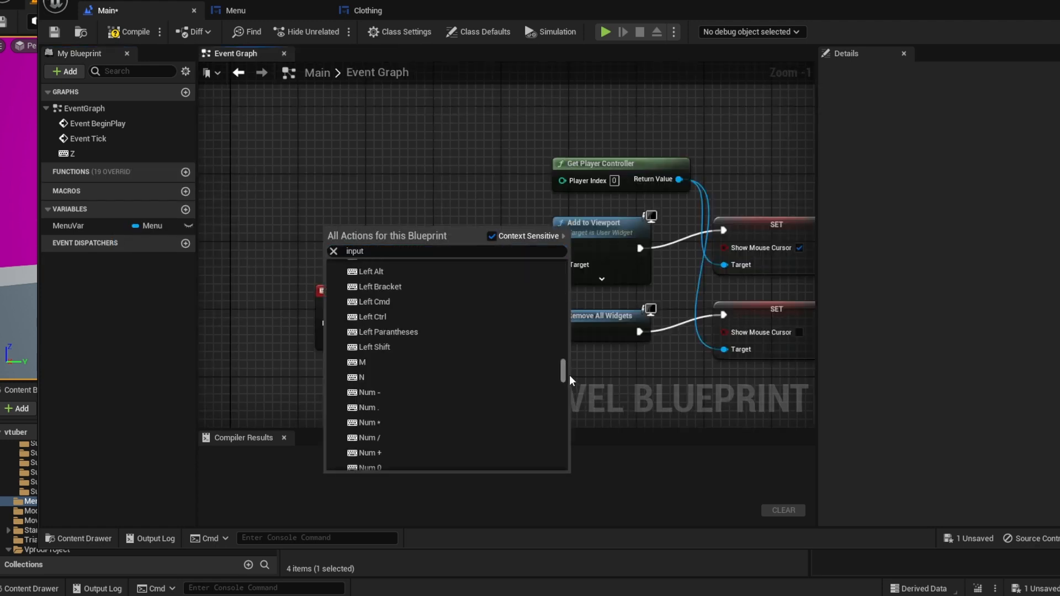
scroll(568, 375, "up", 10)
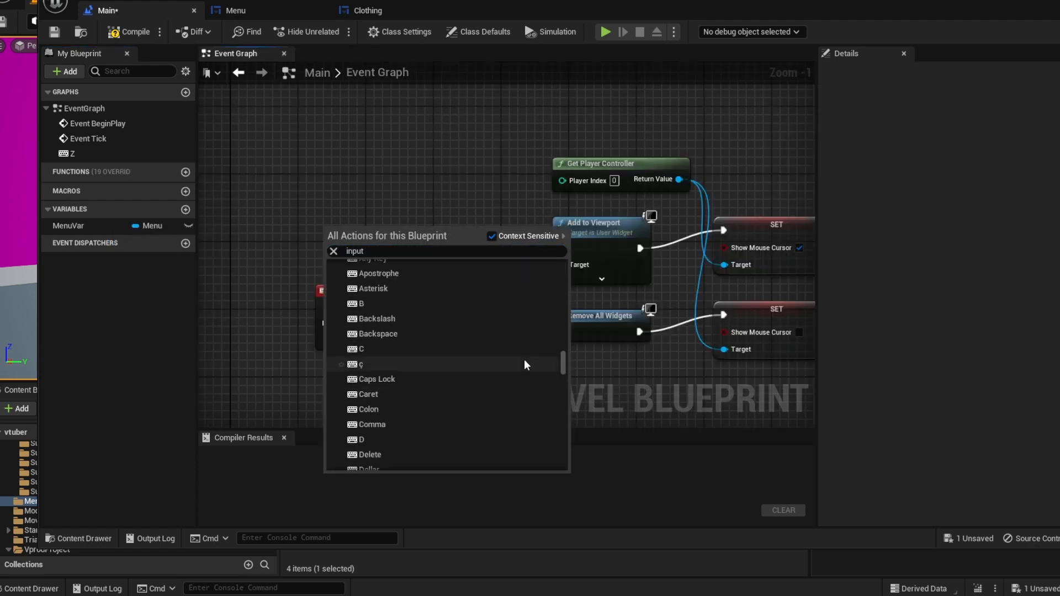
scroll(518, 361, "up", 5)
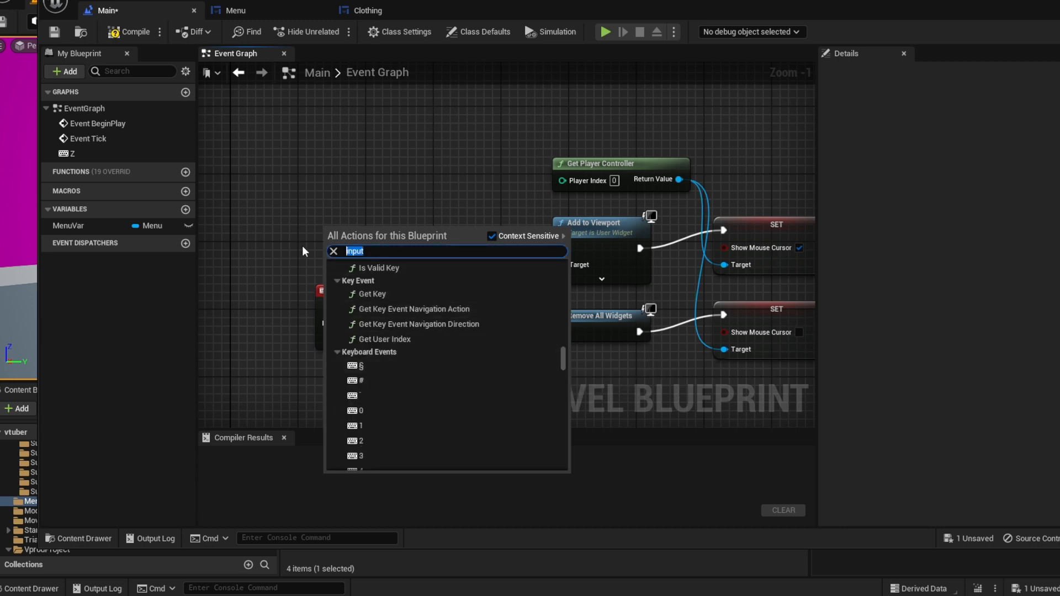
type("keyboard event")
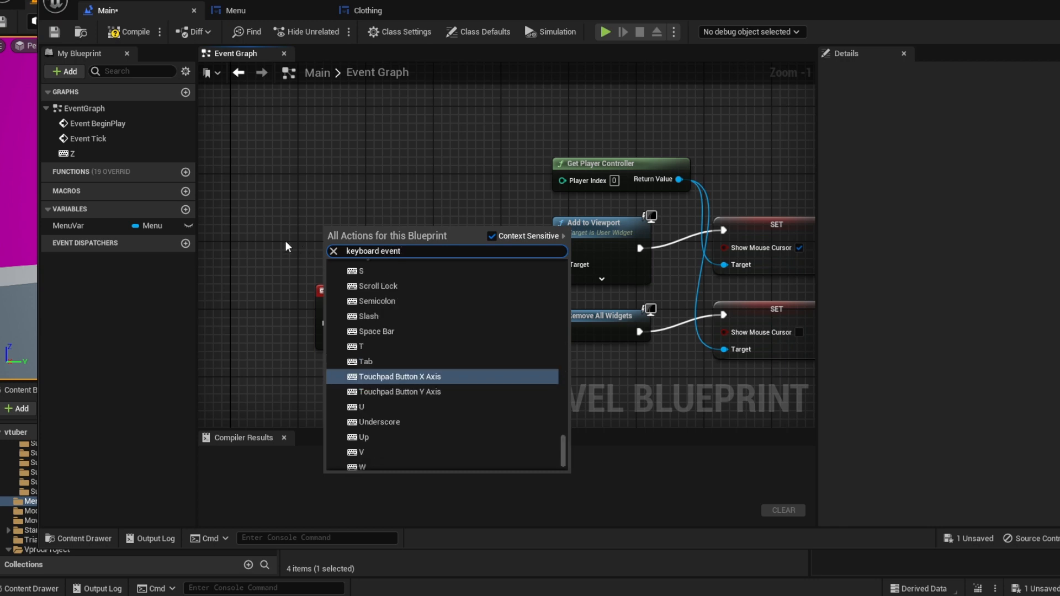
scroll(417, 322, "up", 3)
left_click(371, 310)
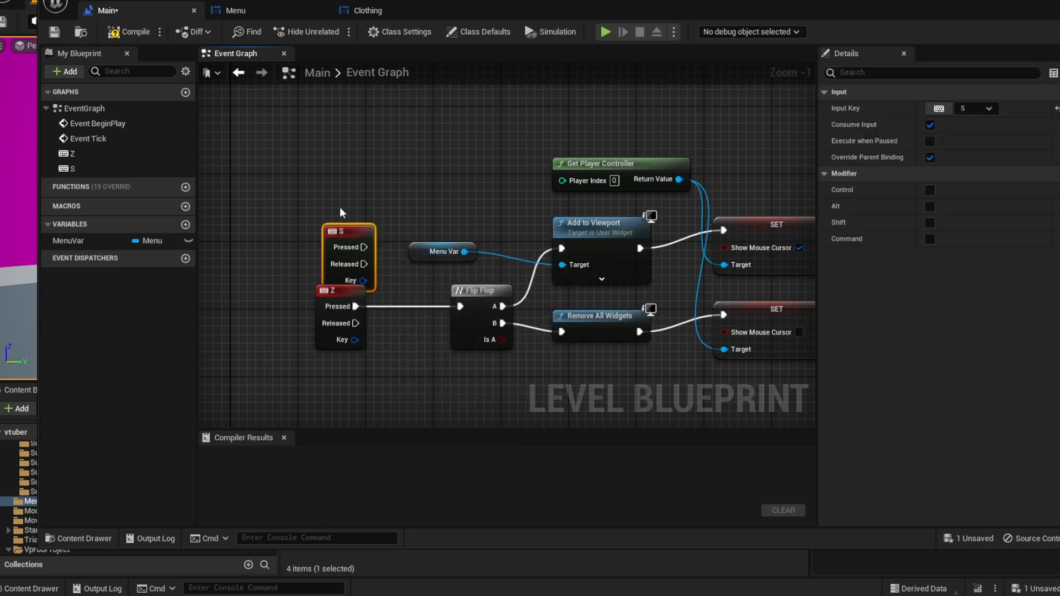
left_click_drag(347, 233, 296, 200)
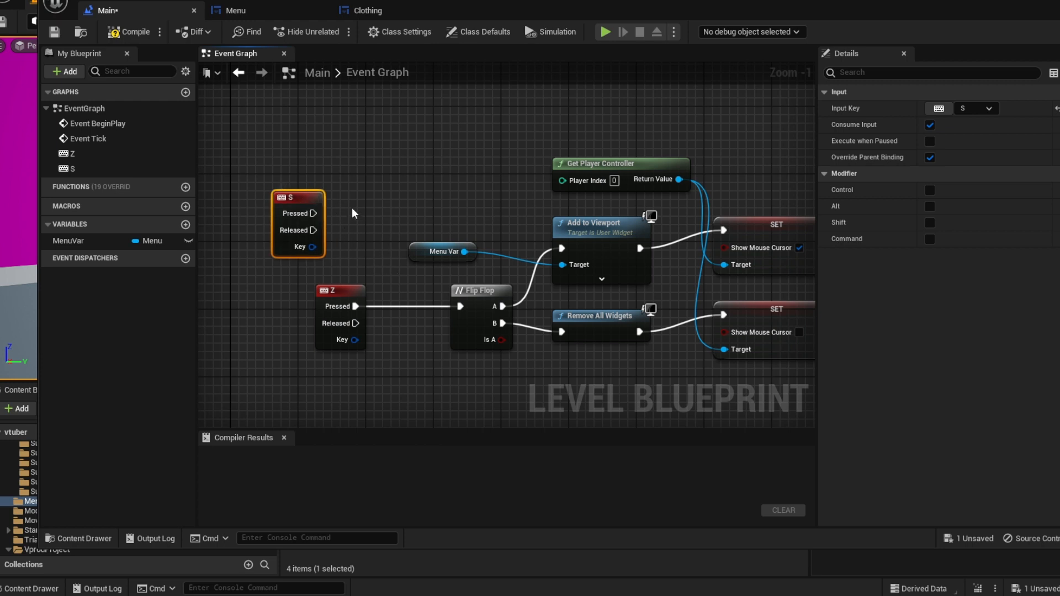
right_click(398, 165)
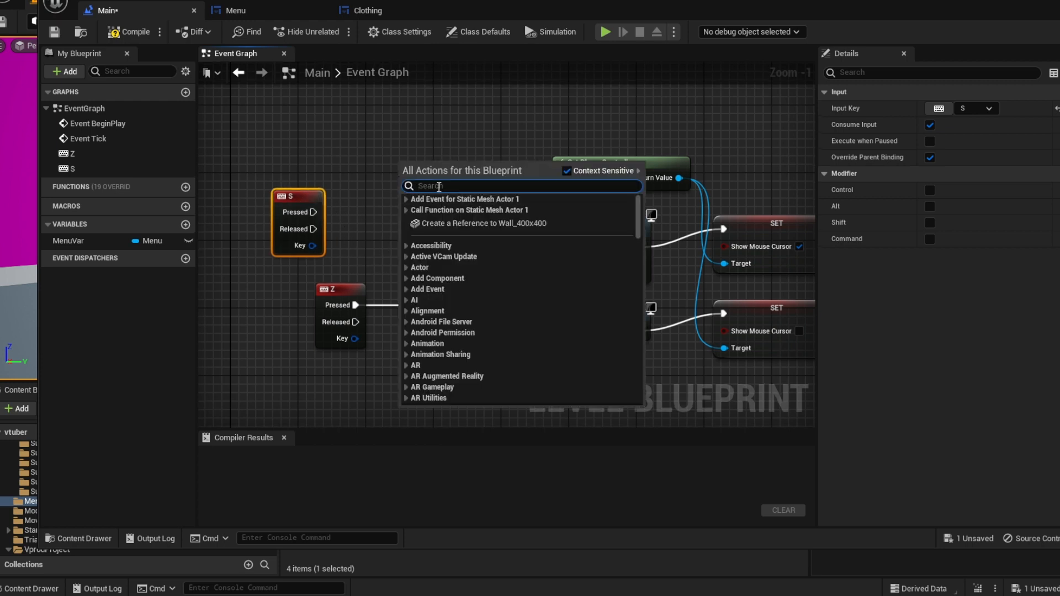
type("keyboard")
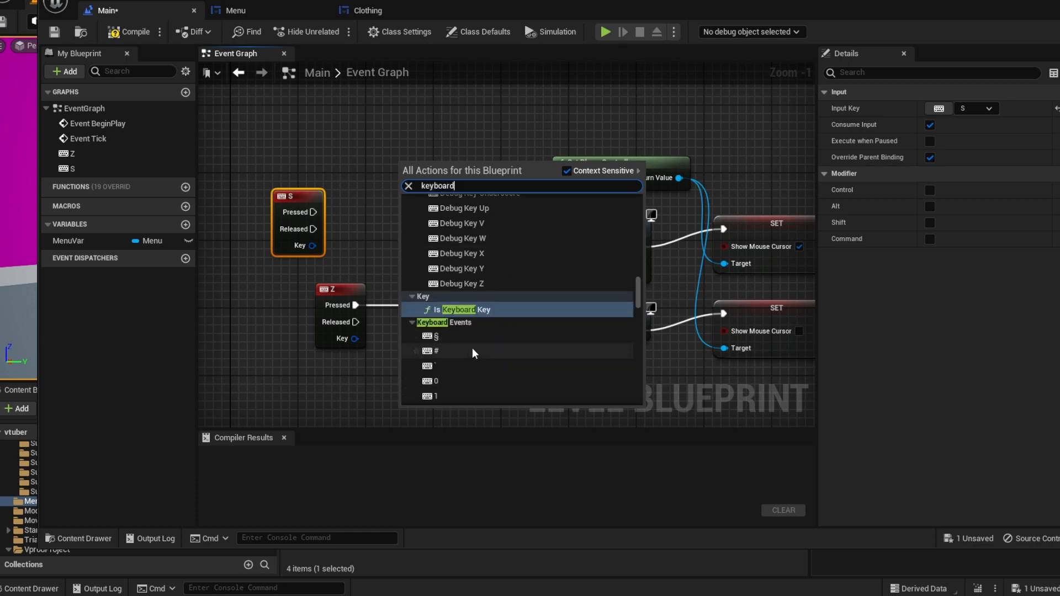
scroll(472, 345, "down", 5)
left_click(338, 162)
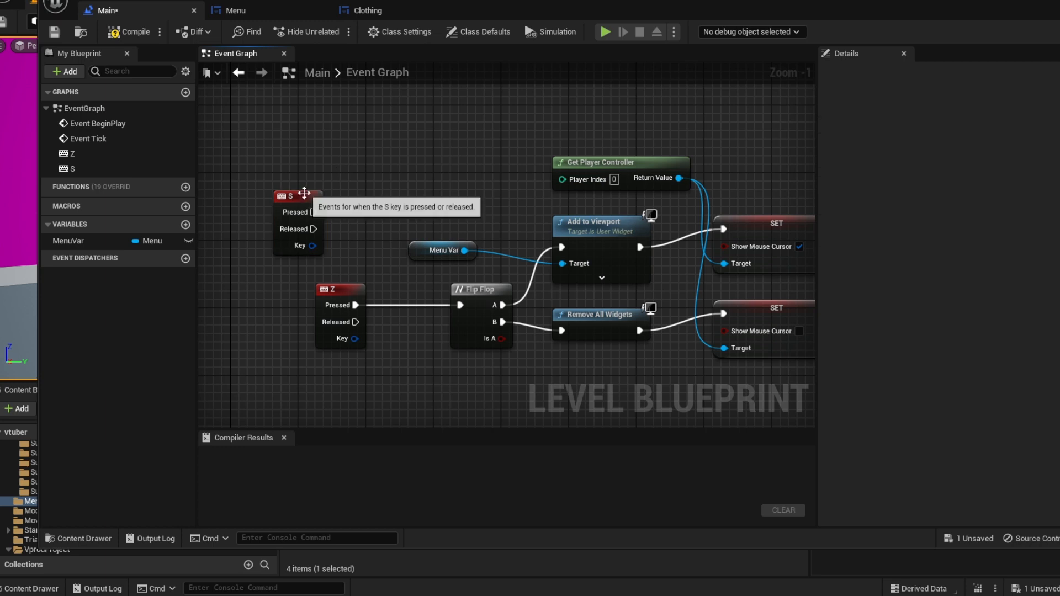
Move the S key event farther above the Z logic and add a Flip Flop node fed by its Pressed output.
left_click_drag(303, 196, 328, 120)
scroll(445, 272, "down", 3)
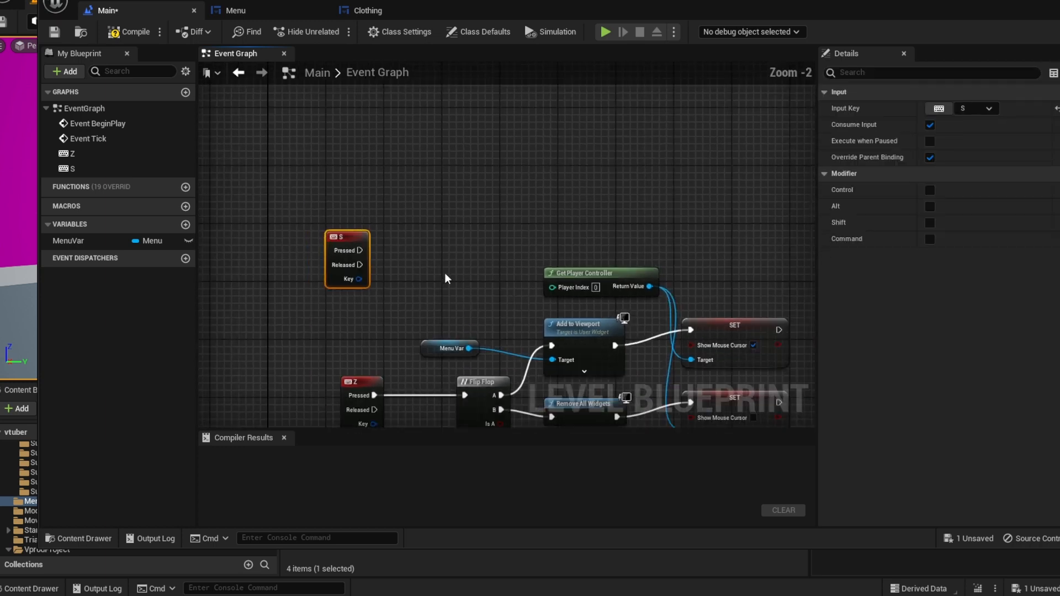
left_click_drag(380, 251, 449, 194)
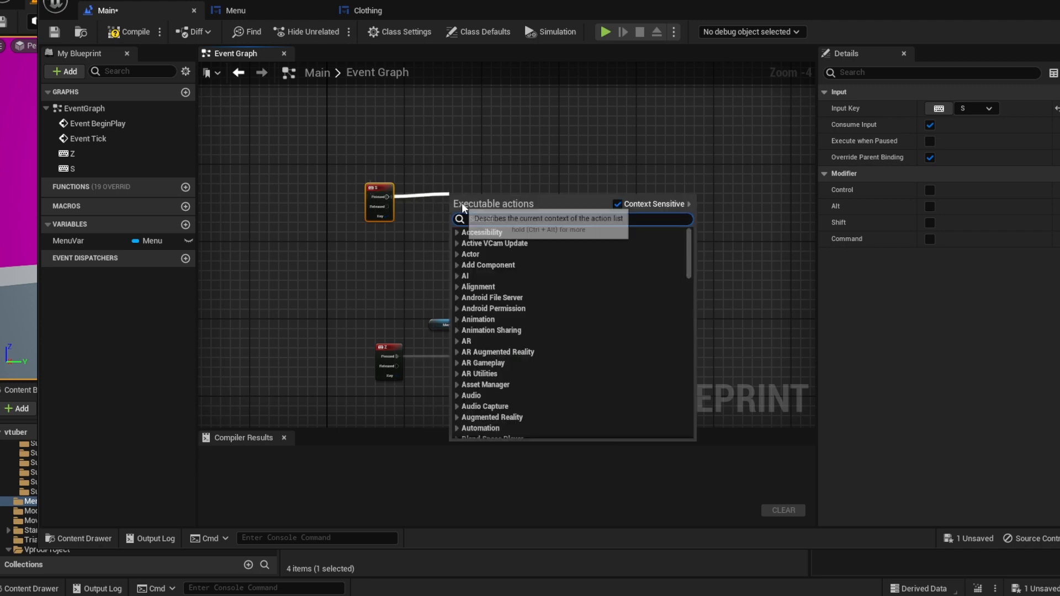
type("flip flo")
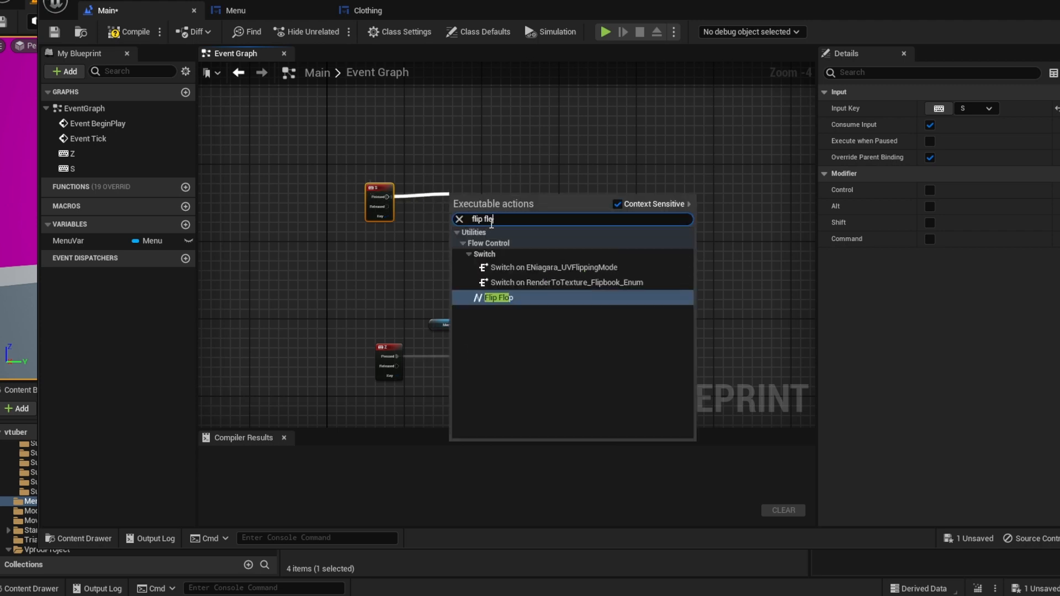
key("Return")
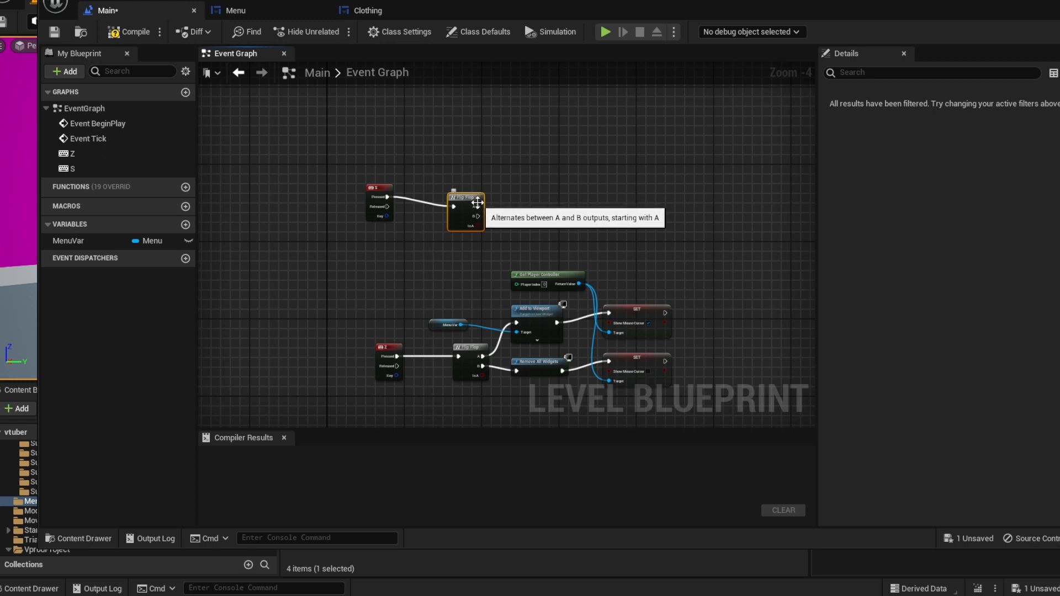
left_click_drag(477, 204, 552, 153)
type("ad")
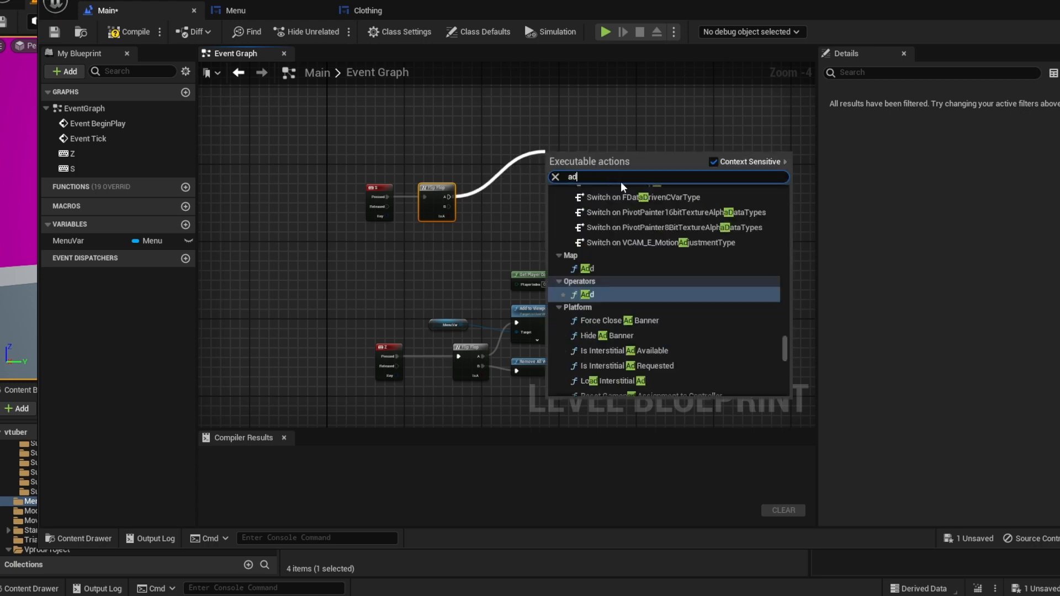
type("d view")
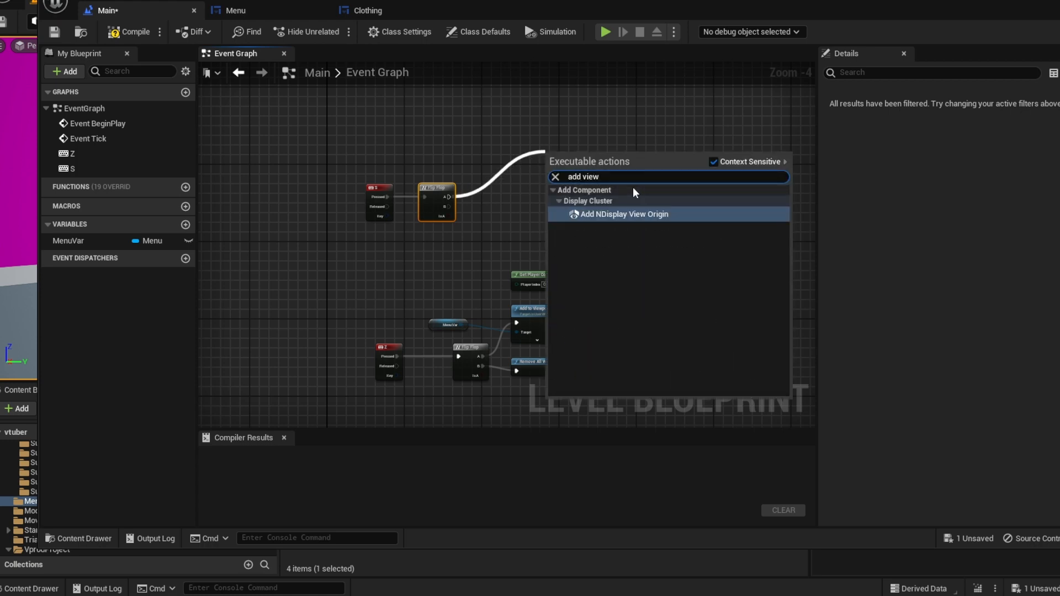
key("BackSpace")
key("BackSpace")
key("BackSpace")
key("BackSpace")
key("BackSpace")
key("BackSpace")
key("BackSpace")
key("BackSpace")
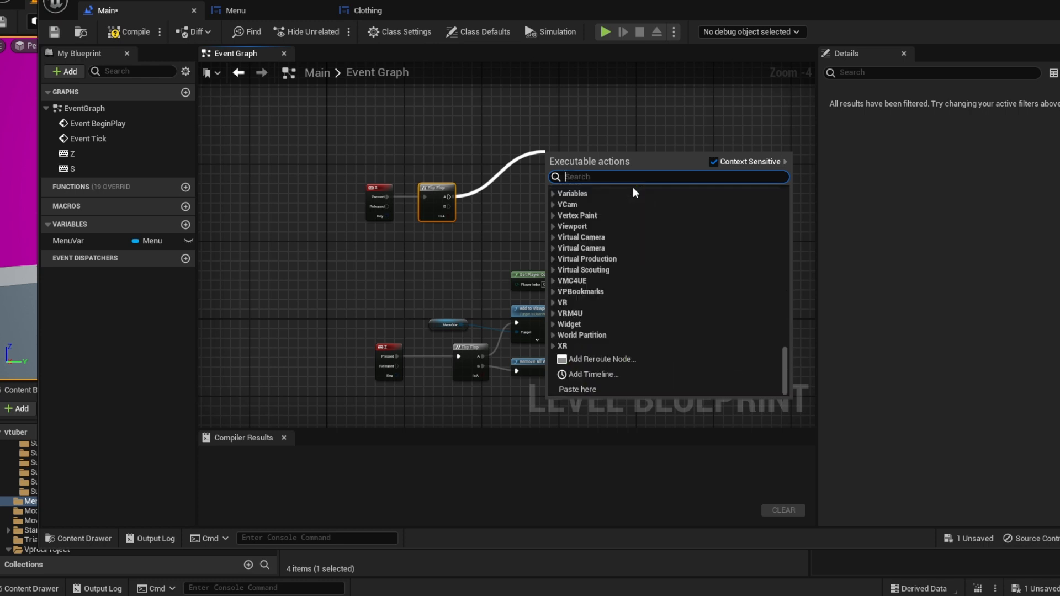
type("viewport")
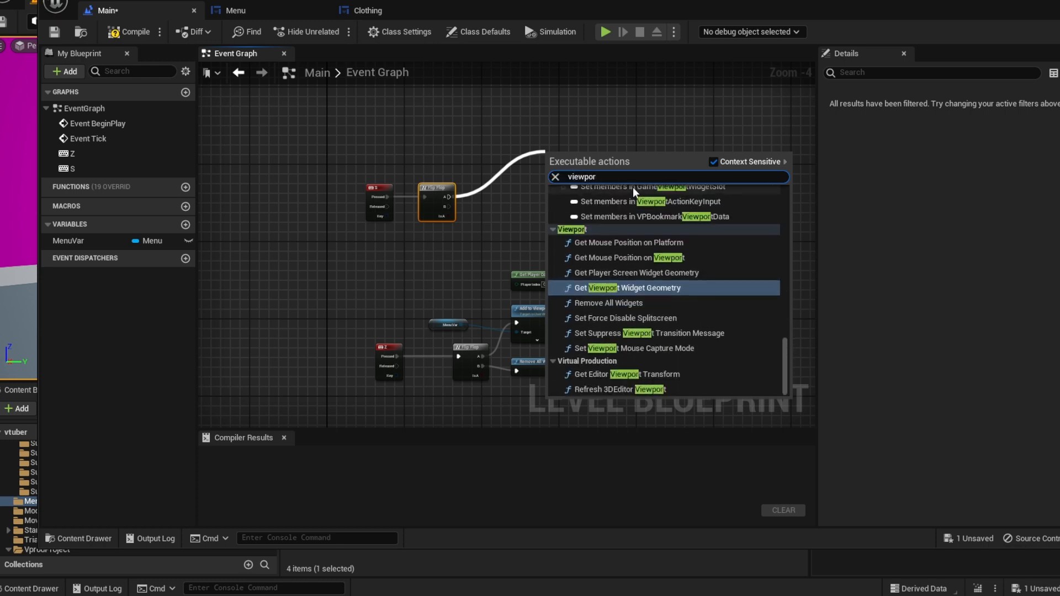
left_click(566, 176)
type("to")
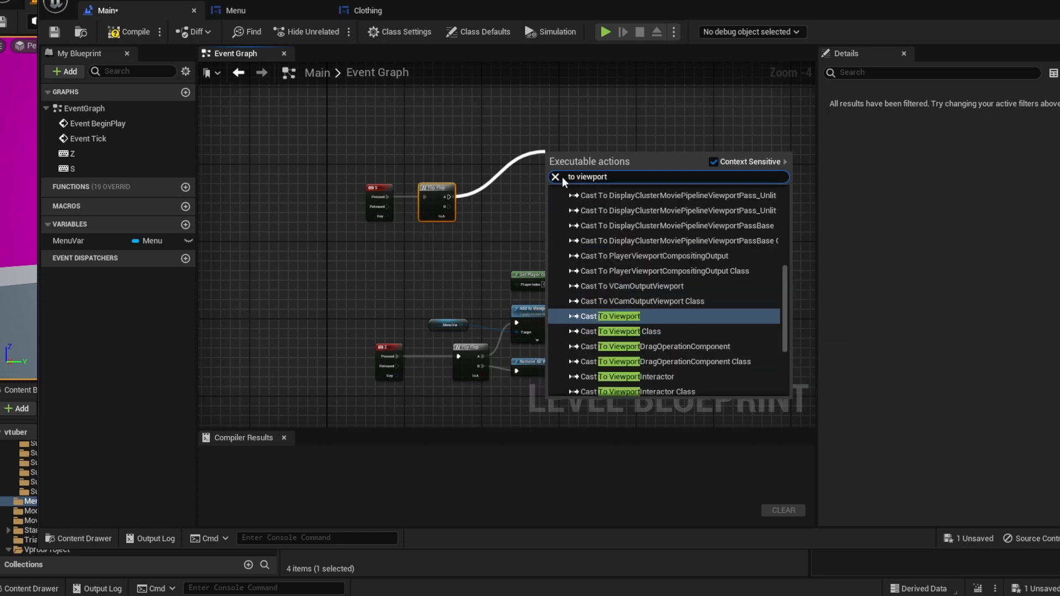
left_click(569, 177)
type("add")
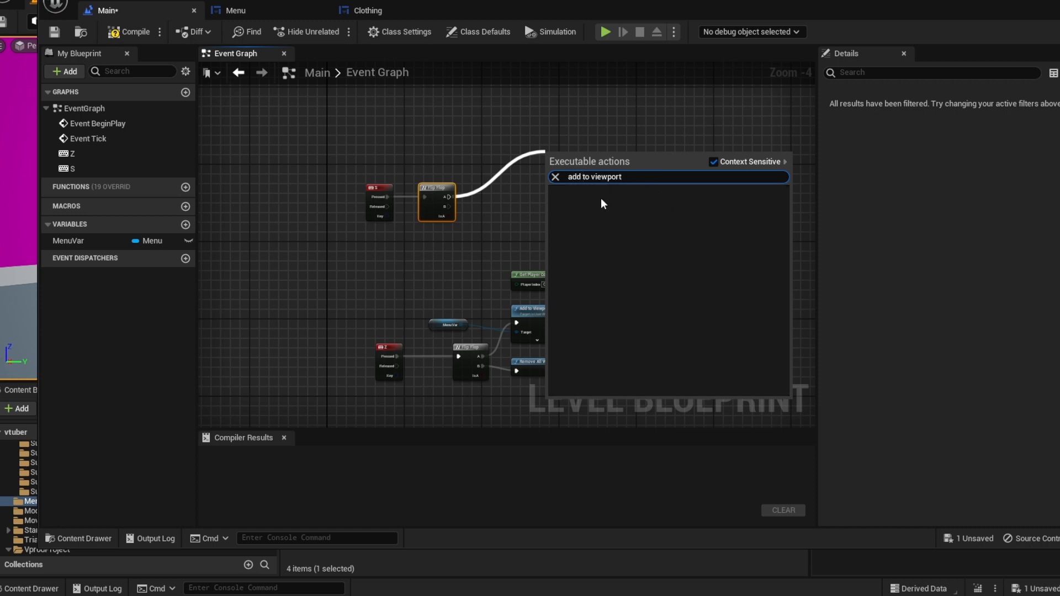
left_click(477, 253)
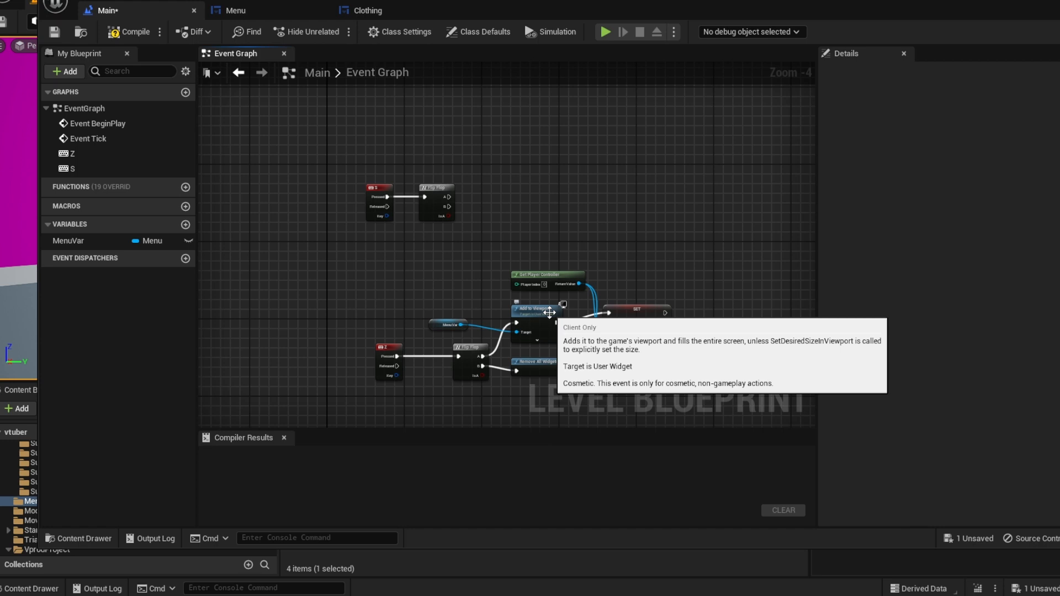
With context-sensitive filtering off, add an Add to Viewport node above the S key's Flip Flop and connect it to output A.
scroll(634, 269, "up", 1)
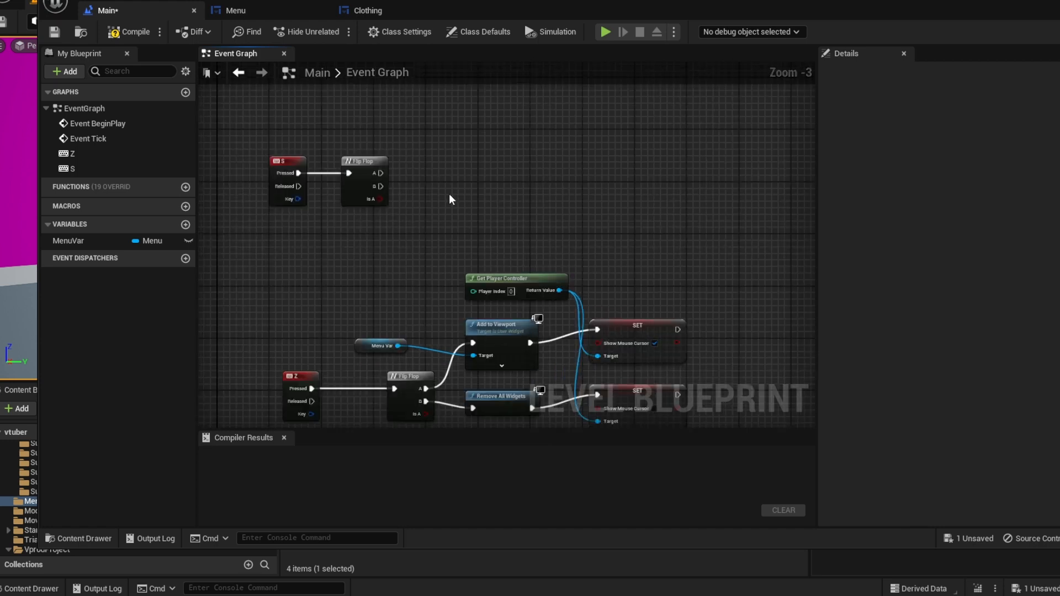
right_click(424, 172)
type("ad")
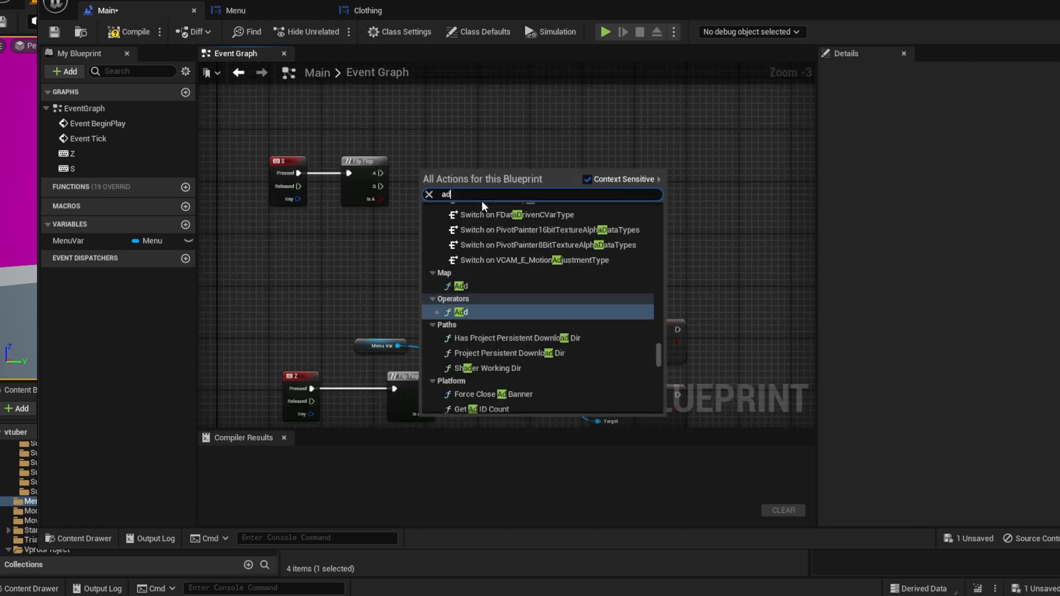
type("d to view")
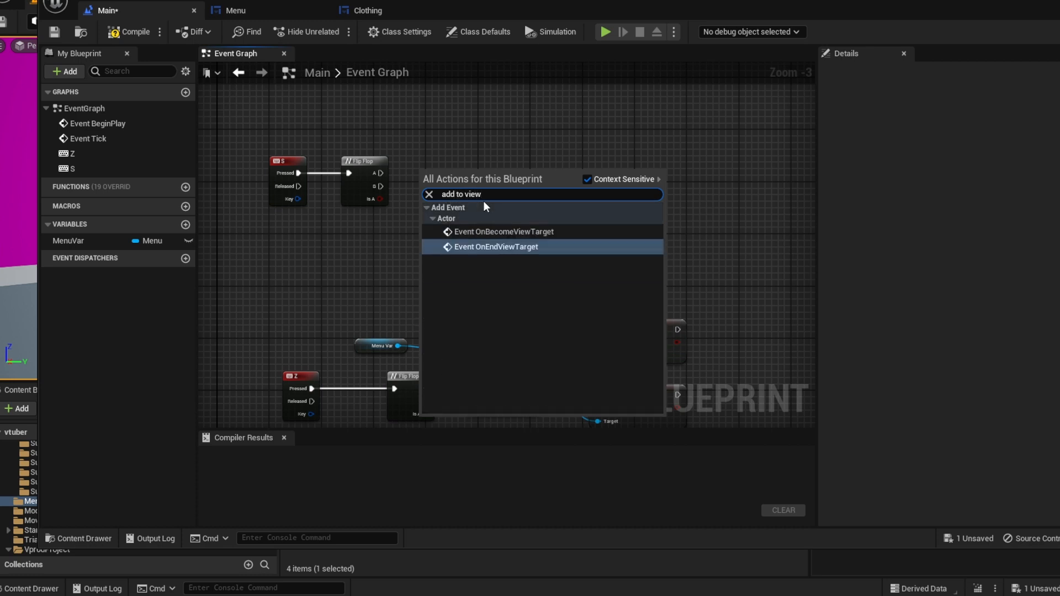
left_click(587, 180)
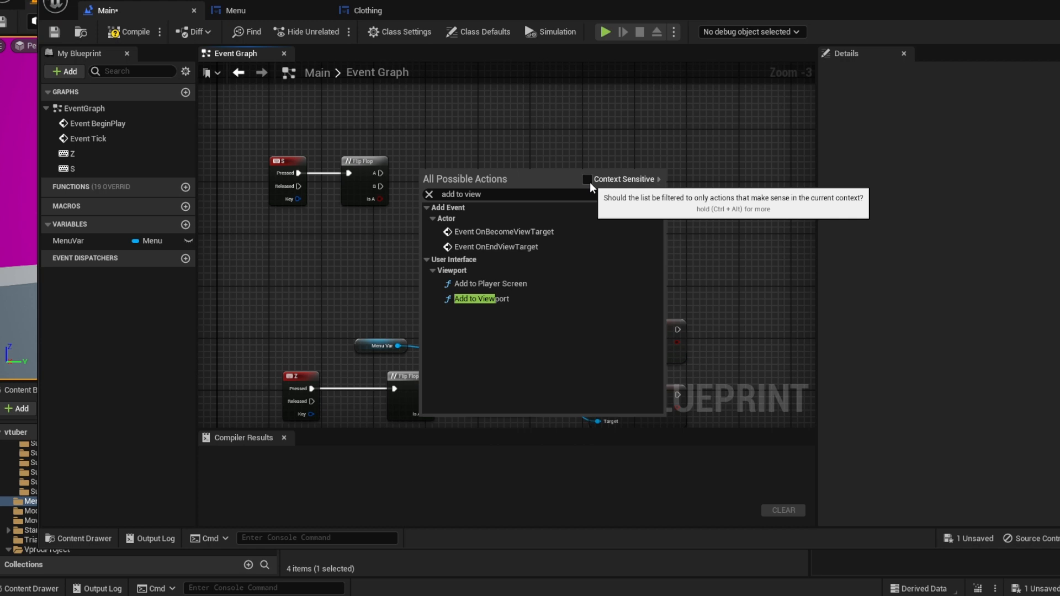
left_click(490, 299)
left_click_drag(443, 179, 450, 115)
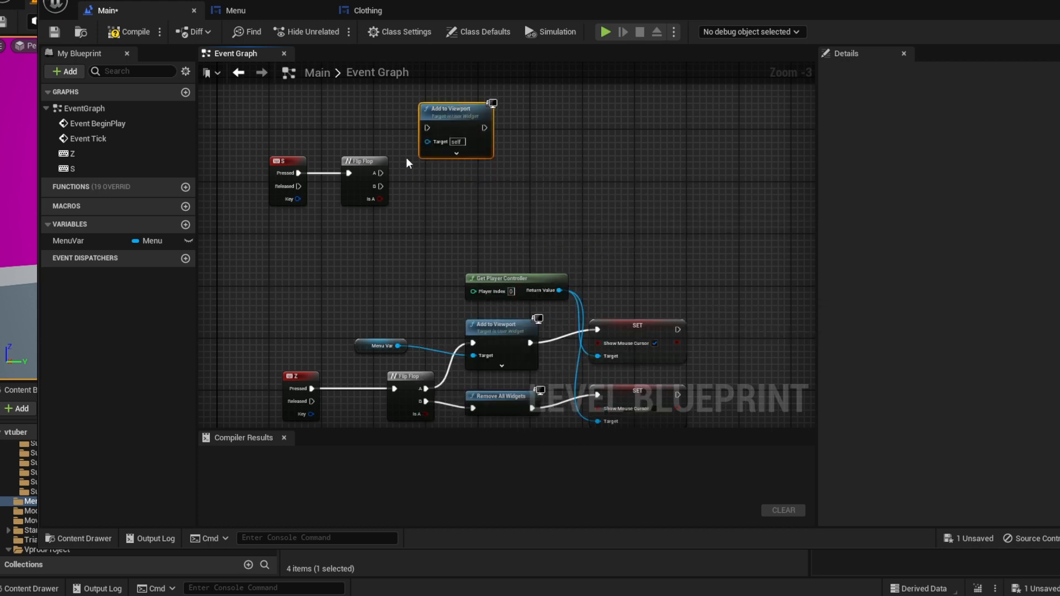
left_click_drag(383, 171, 443, 135)
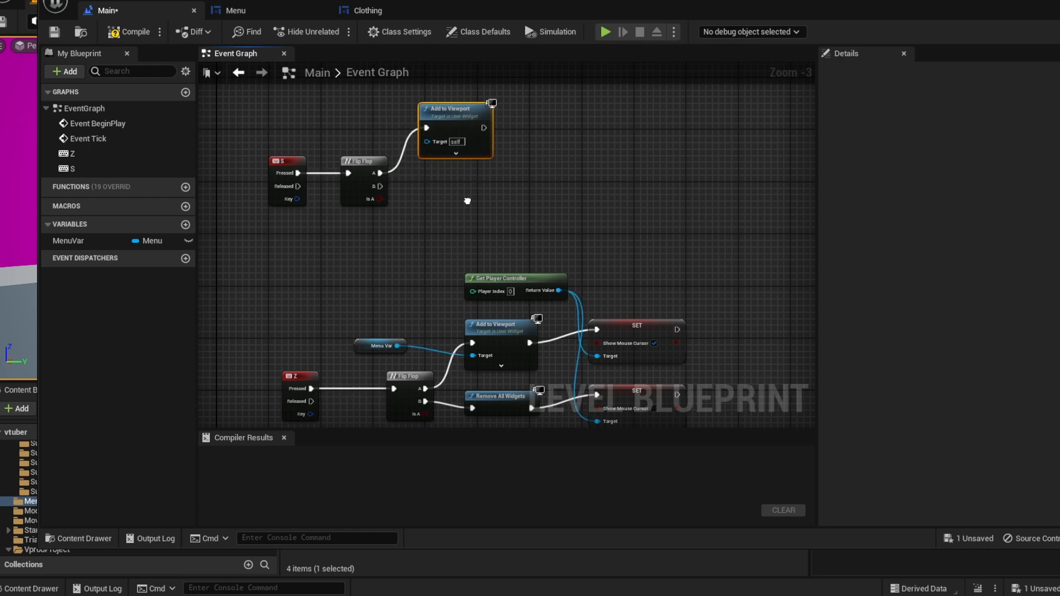
Add a Remove All Widgets node below Add to Viewport and connect it to output B of the S key's Flip Flop.
right_click(469, 202)
type("rem")
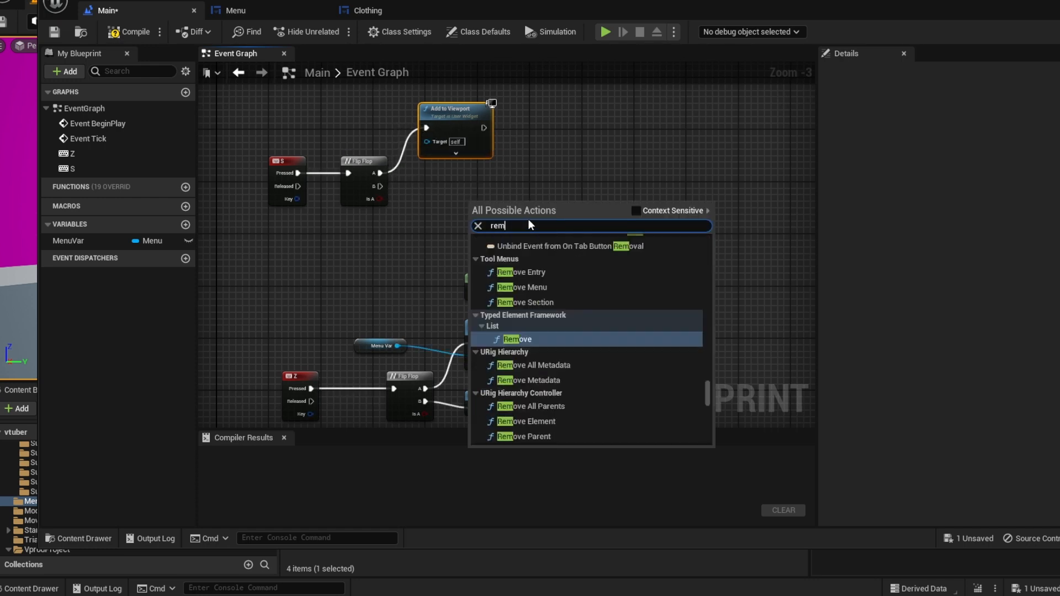
type("ove all wid")
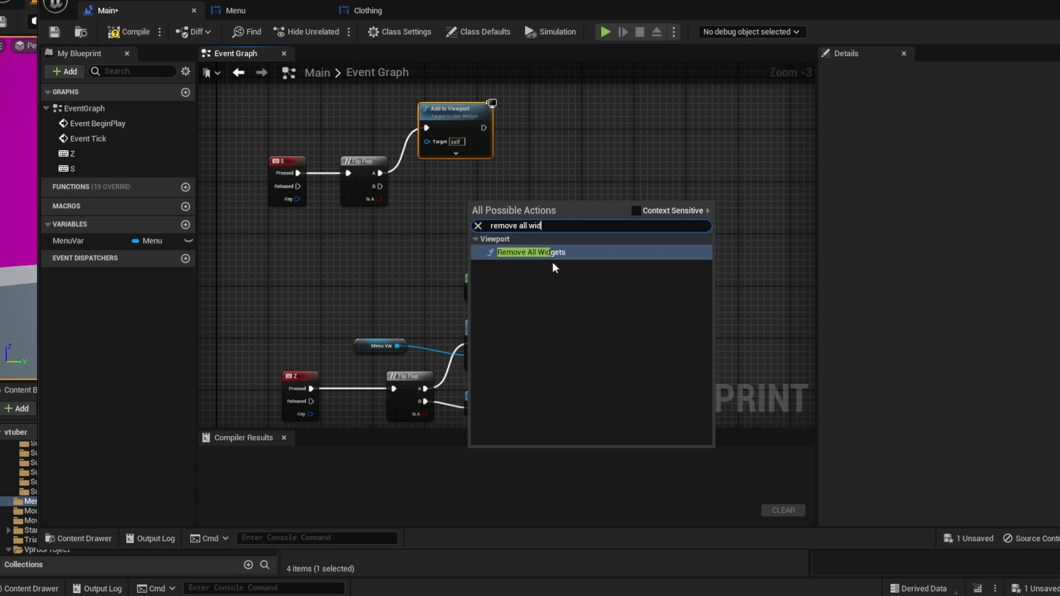
key("Return")
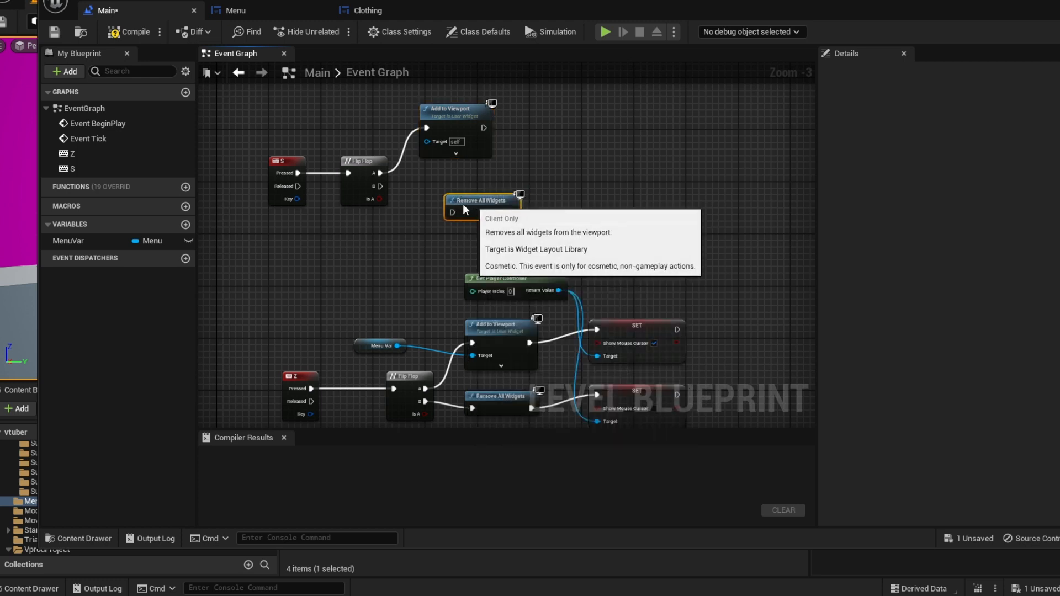
left_click_drag(380, 186, 461, 201)
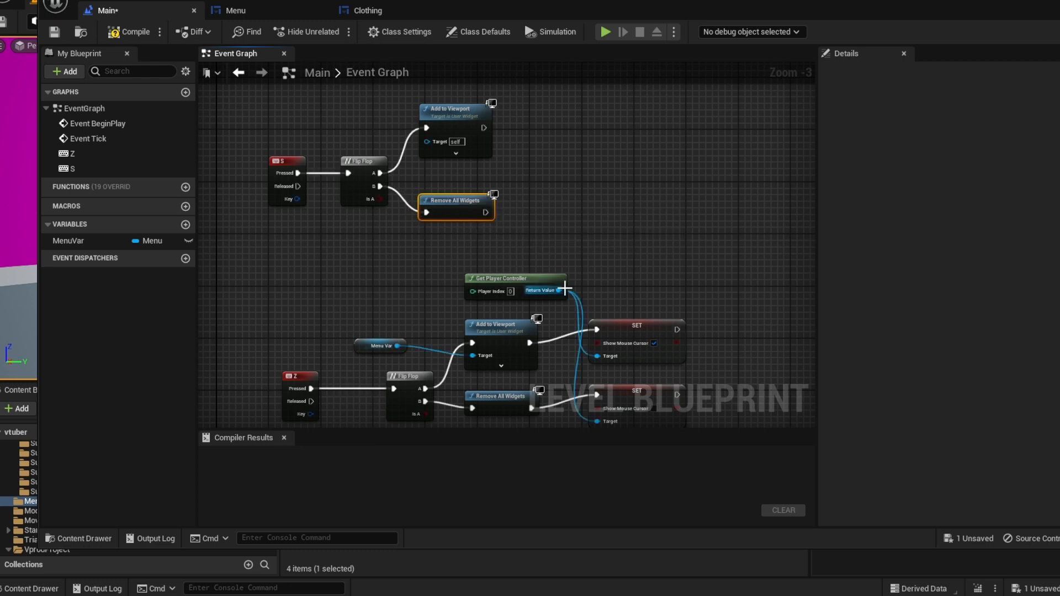
mouse_move(523, 210)
right_mouse_down()
mouse_move(566, 212)
mouse_move(545, 213)
right_mouse_up()
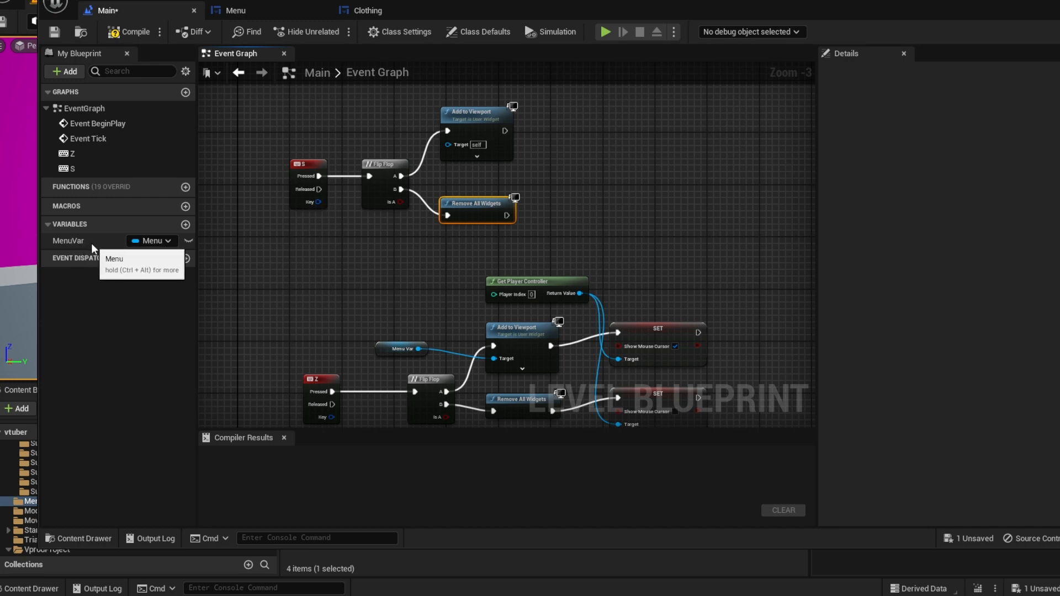
scroll(374, 363, "up", 3)
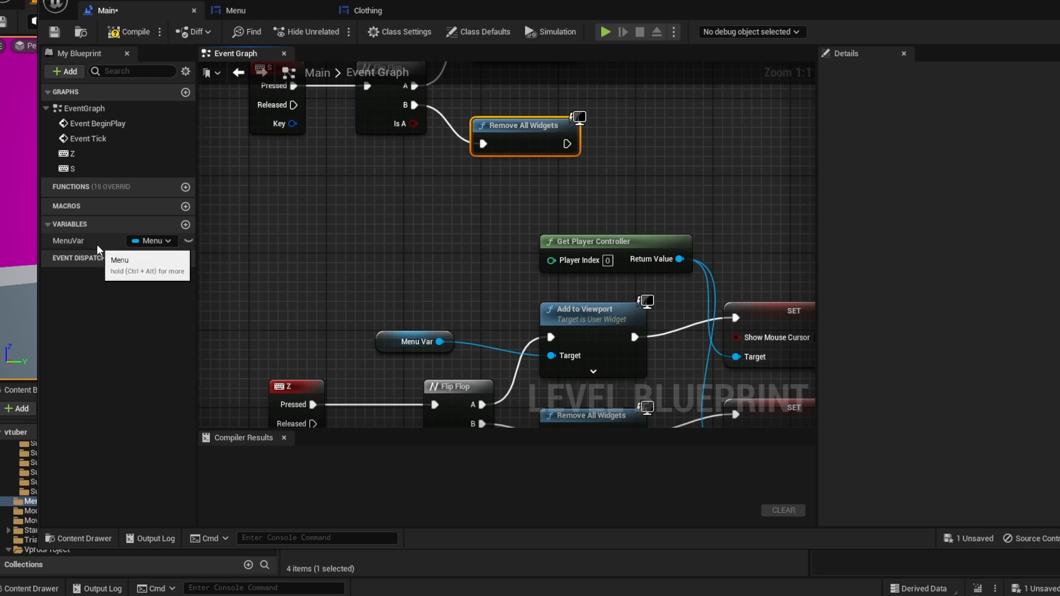
left_click(389, 341)
left_click(341, 298)
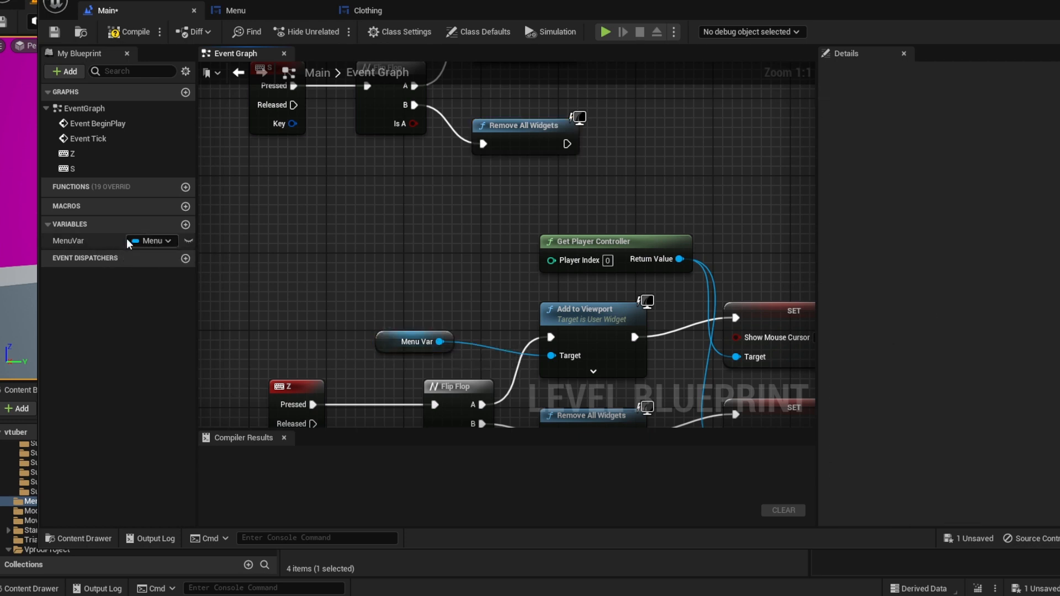
left_click_drag(128, 243, 325, 245)
left_click(360, 264)
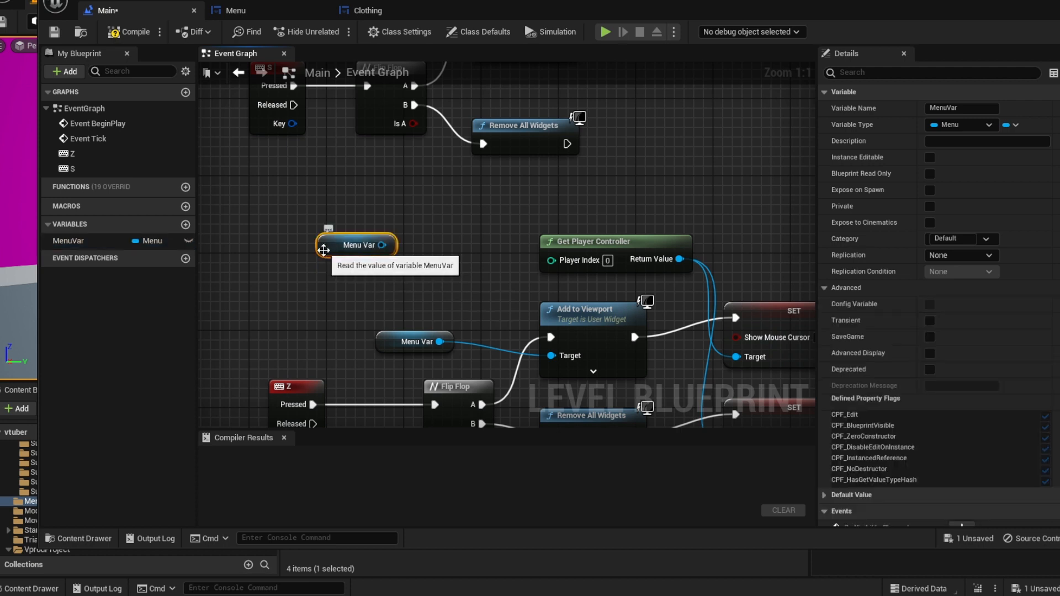
key("Delete")
Place a getter for MenuVar near the S key logic and connect it to the Target of its Add to Viewport node.
scroll(326, 248, "down", 2)
right_click_drag(610, 116, 605, 323)
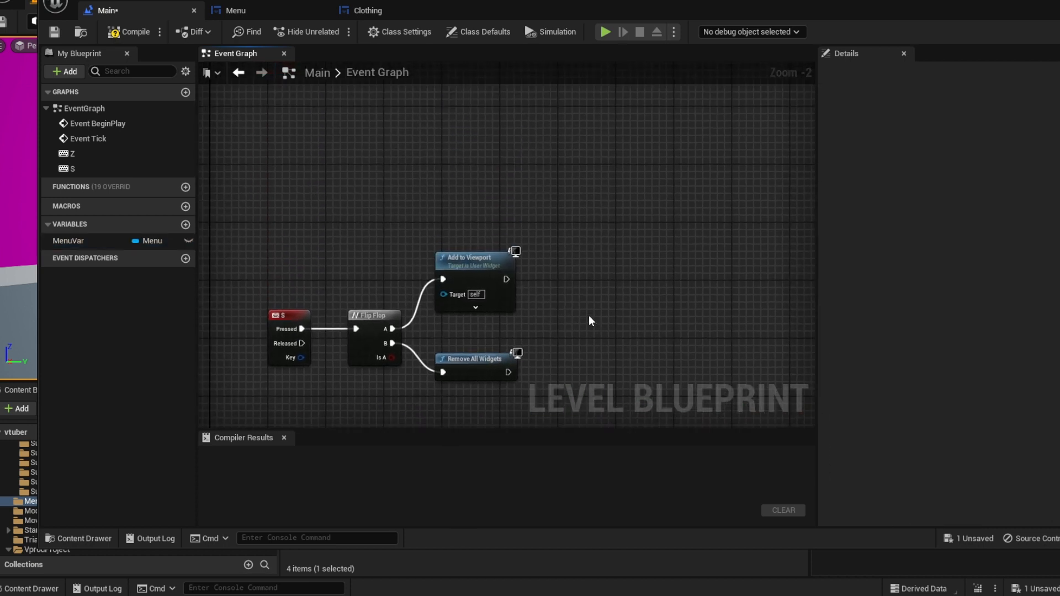
left_click_drag(55, 241, 324, 236)
left_click(351, 257)
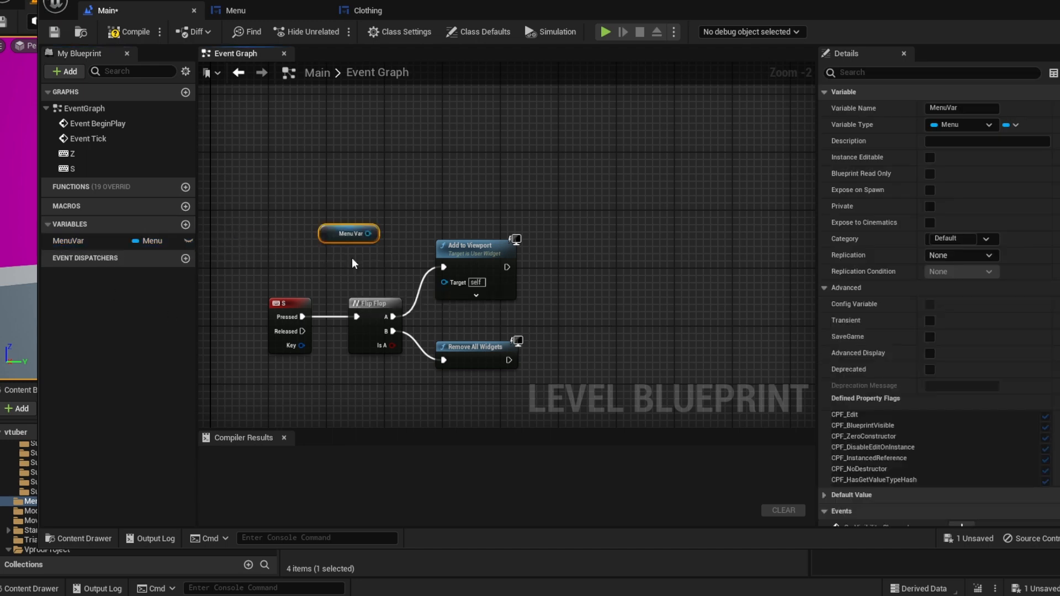
left_click_drag(379, 244, 443, 282)
right_click_drag(595, 313, 612, 151)
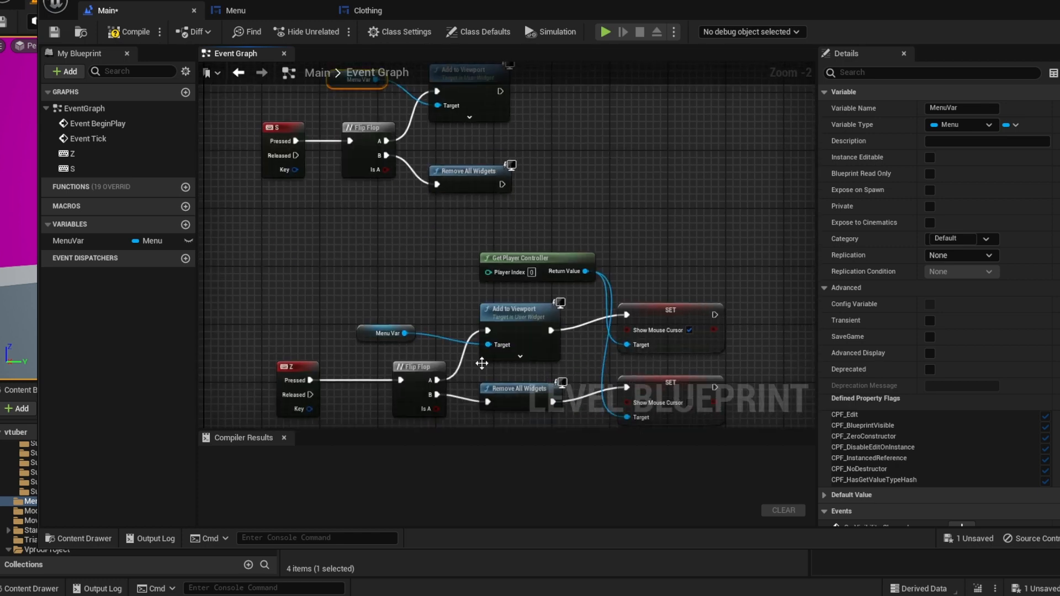
right_click_drag(643, 229, 578, 230)
right_click_drag(553, 173, 558, 338)
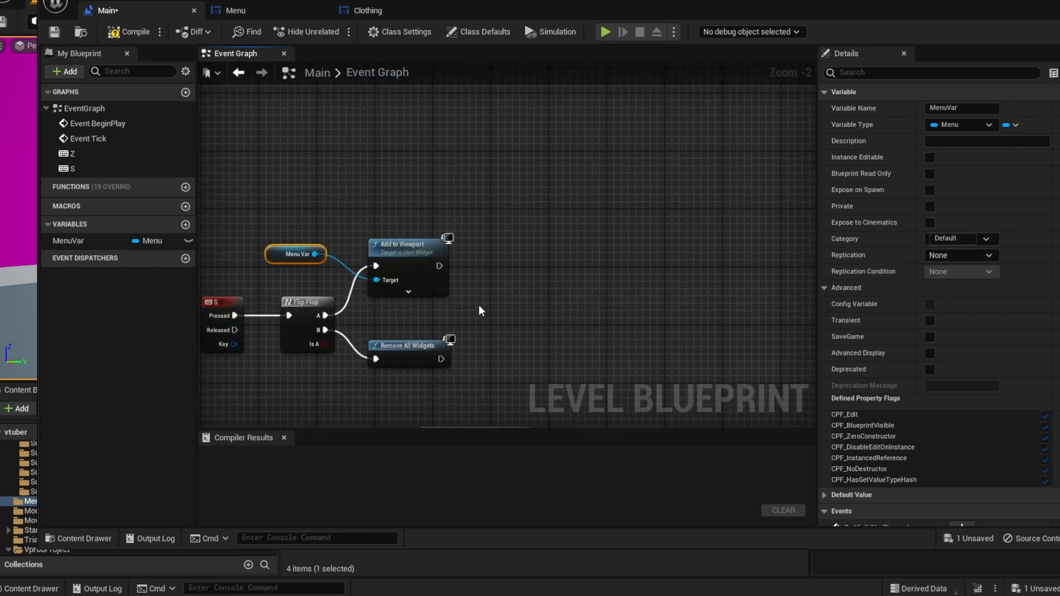
left_click_drag(442, 266, 491, 266)
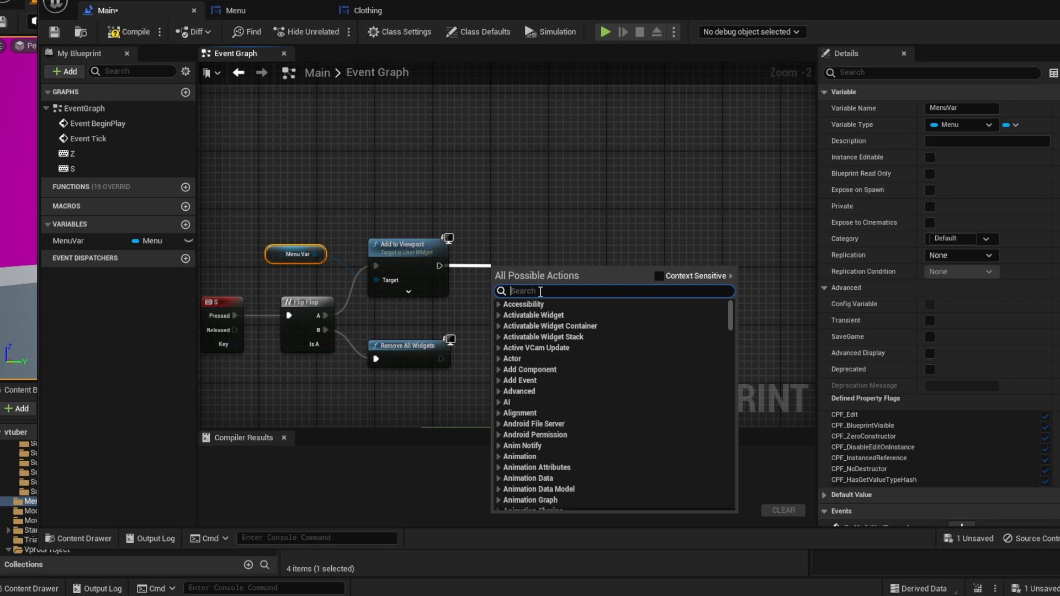
type("set mouse")
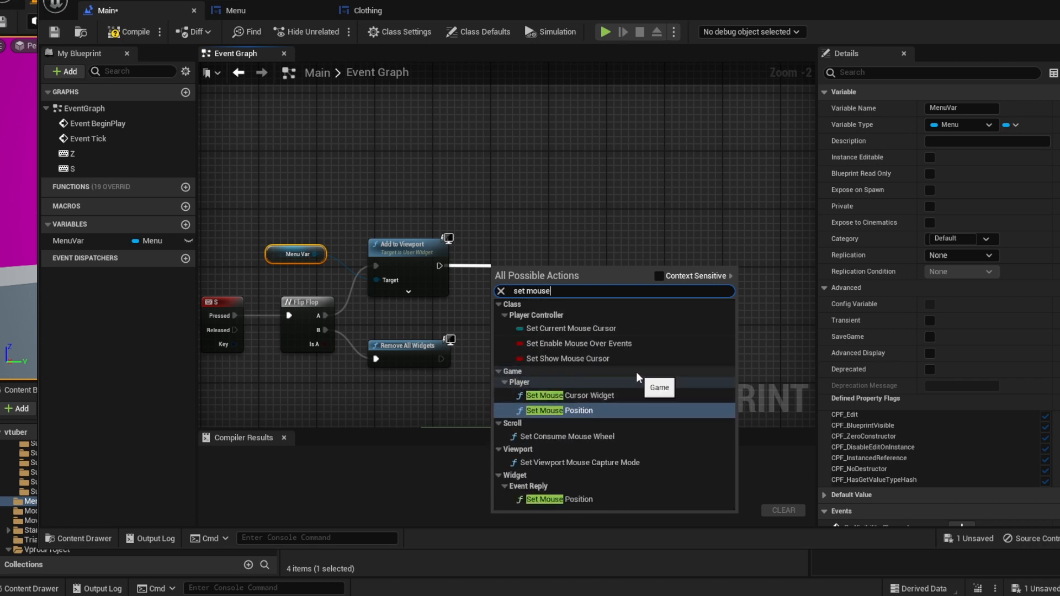
left_click(746, 346)
scroll(691, 346, "down", 3)
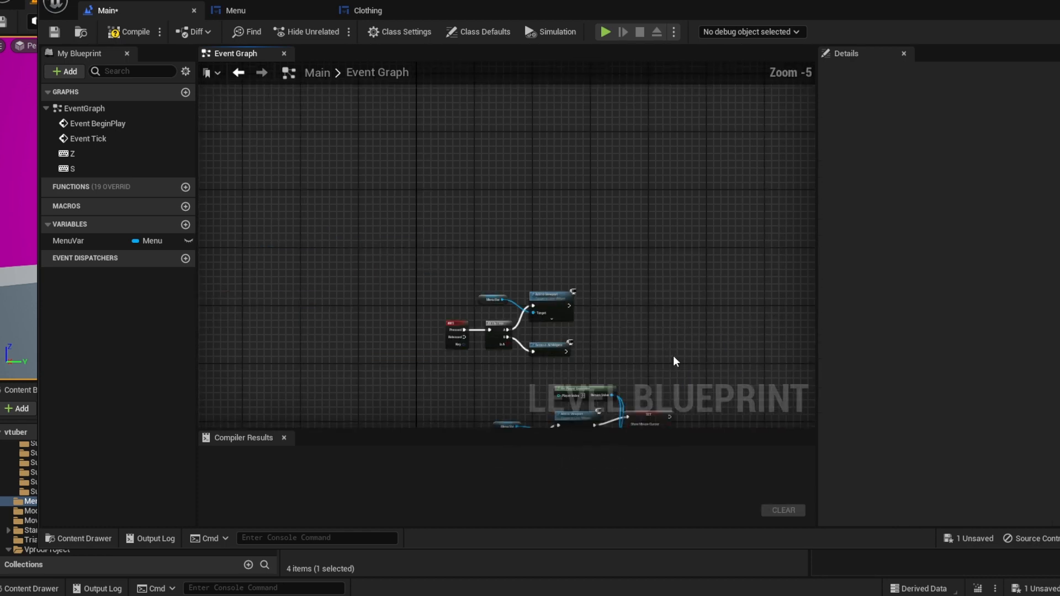
Add a Set Show Mouse Cursor node beside the S key's Add to Viewport node.
scroll(674, 356, "up", 2)
right_click_drag(672, 359, 622, 125)
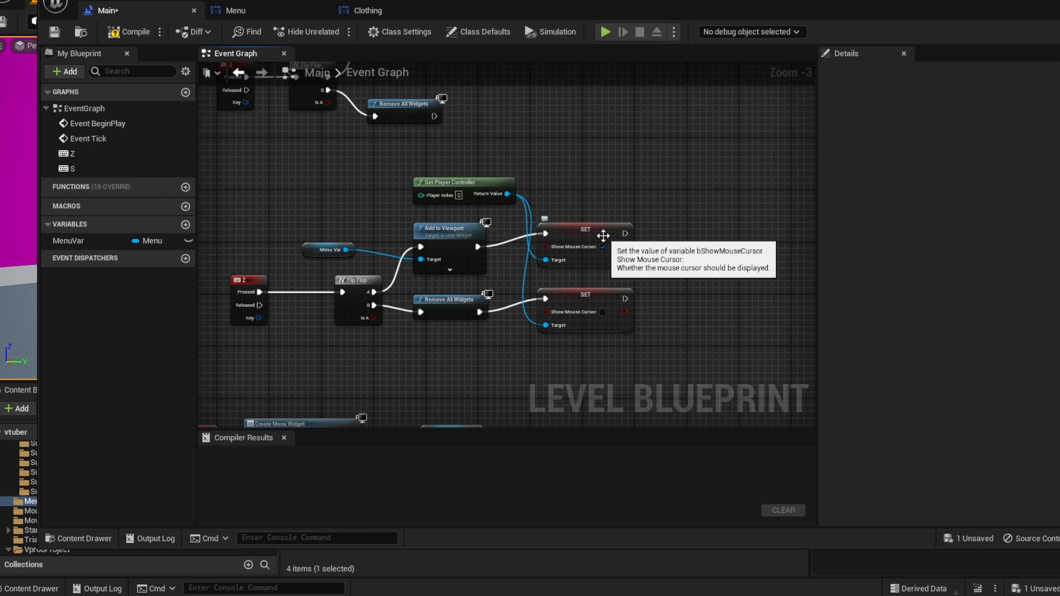
right_click_drag(539, 130, 552, 278)
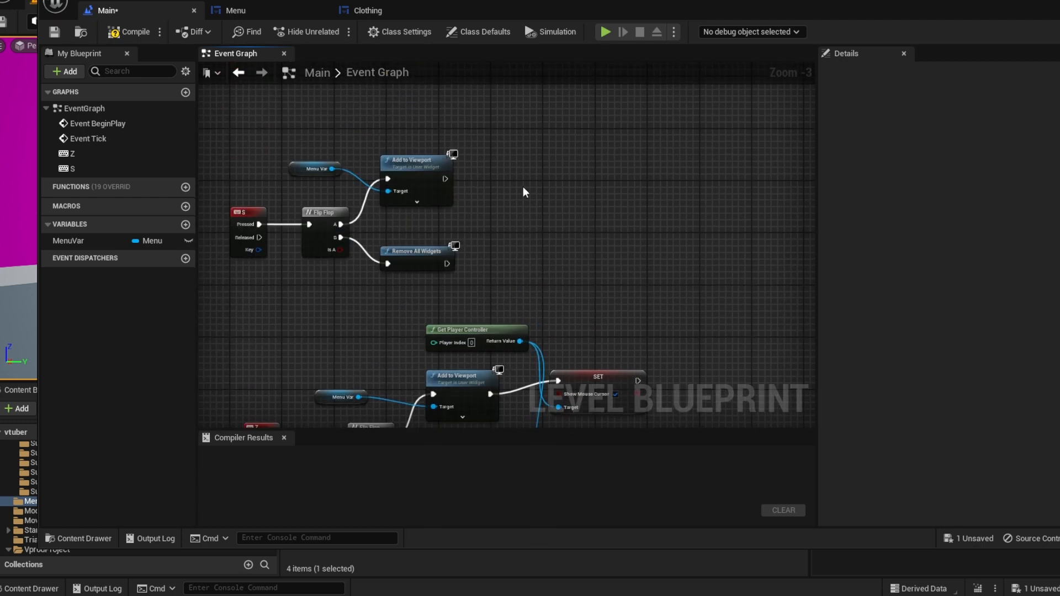
right_click(523, 187)
type("show")
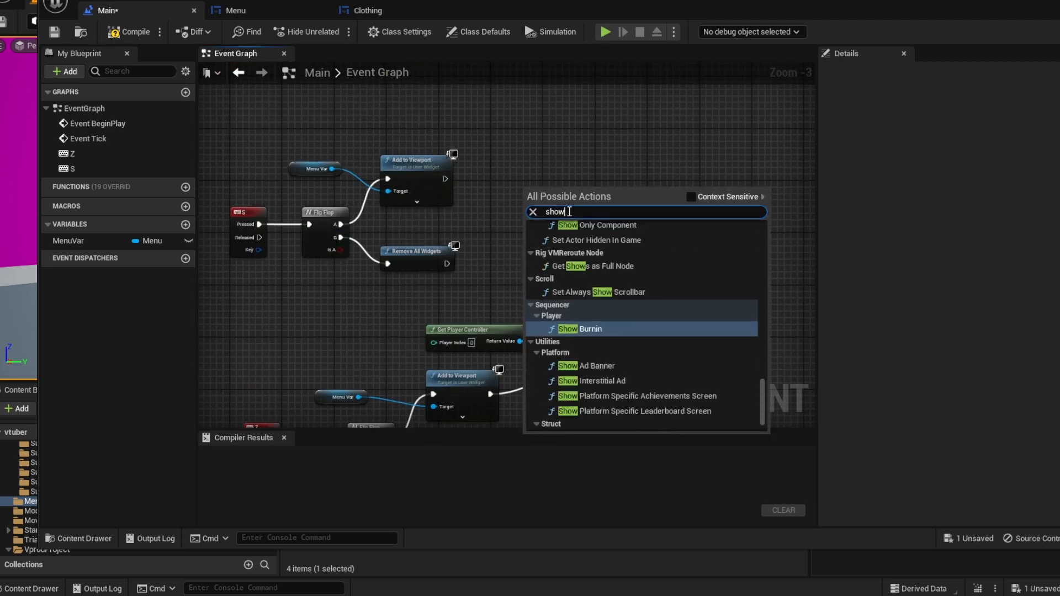
type(" mouse")
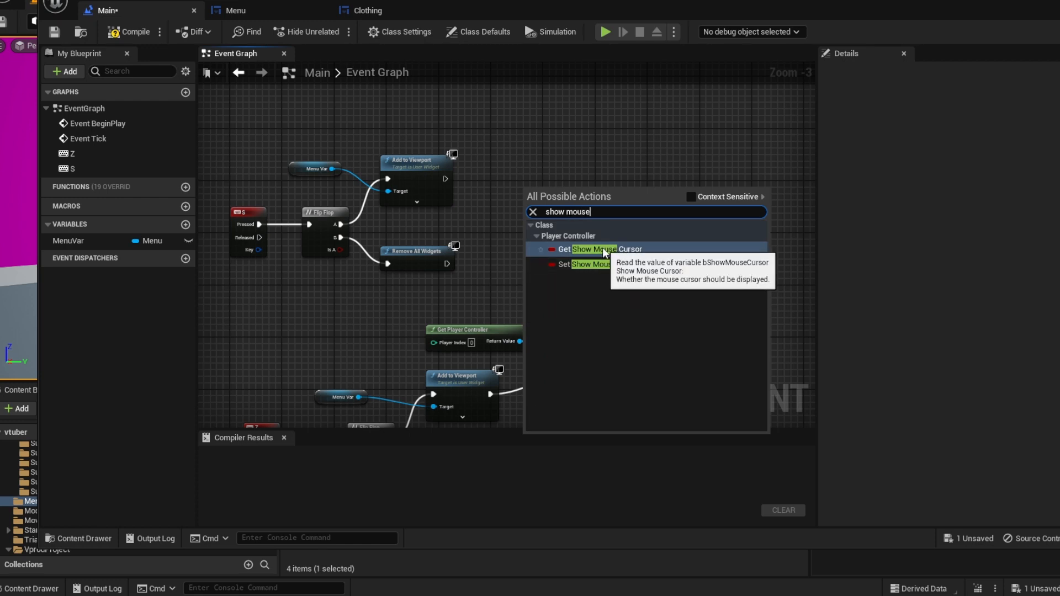
left_click(587, 265)
right_click_drag(629, 267, 601, 264)
left_click_drag(541, 192, 521, 158)
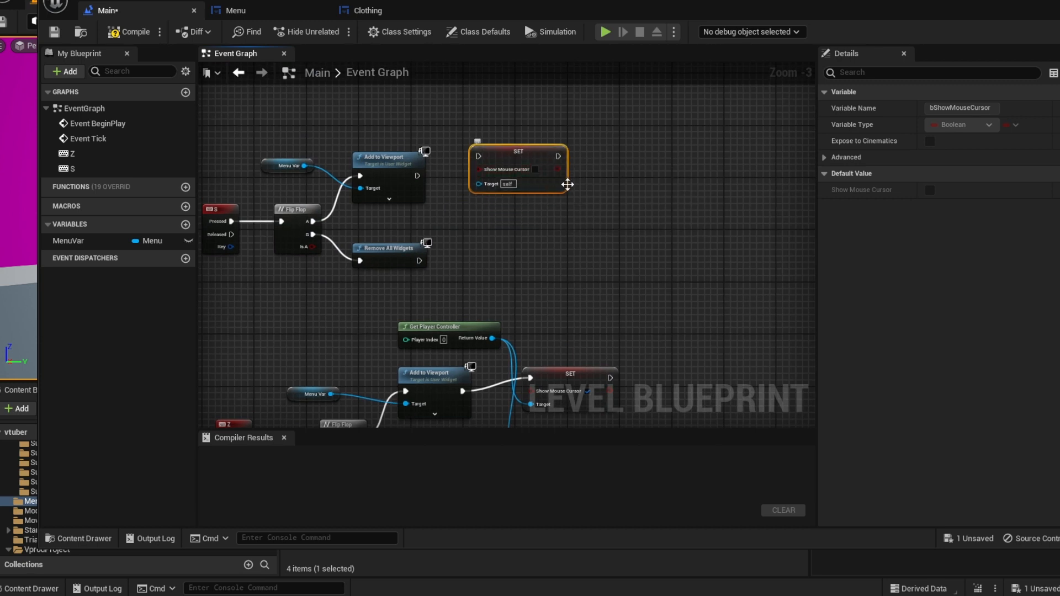
Duplicate the Set Show Mouse Cursor node beside Remove All Widgets, and enable Show Mouse Cursor on the upper one.
key("ctrl+c")
key("ctrl+v")
left_click_drag(614, 196, 517, 248)
right_click_drag(675, 280, 643, 160)
right_click_drag(562, 280, 572, 405)
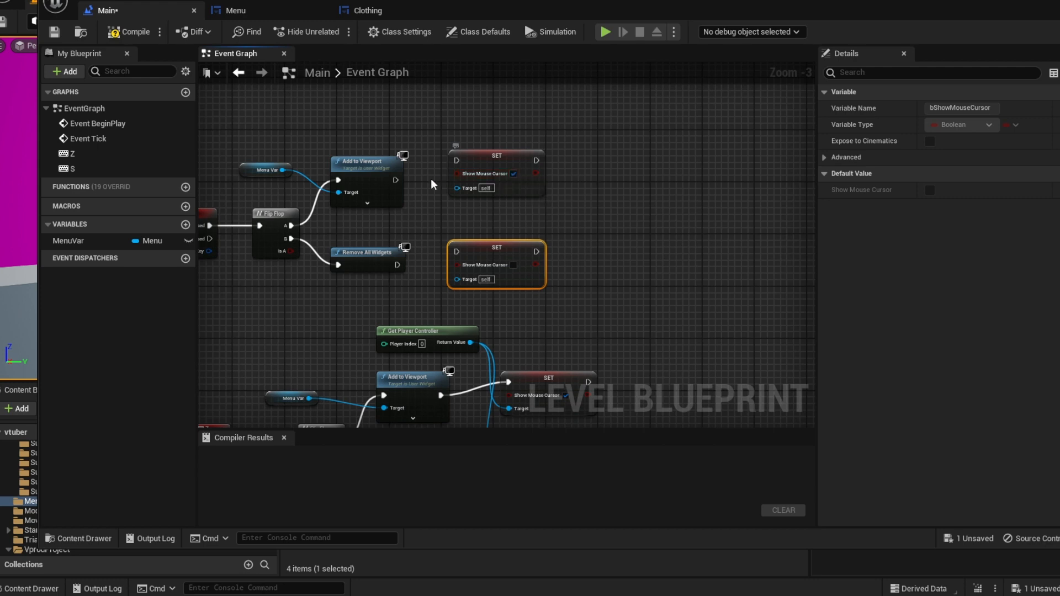
Connect the execution outputs of the S key's Add to Viewport and Remove All Widgets nodes to their neighbouring Set Show Mouse Cursor nodes.
left_click_drag(401, 181, 459, 160)
left_click_drag(401, 266, 457, 252)
right_click_drag(639, 366, 690, 406)
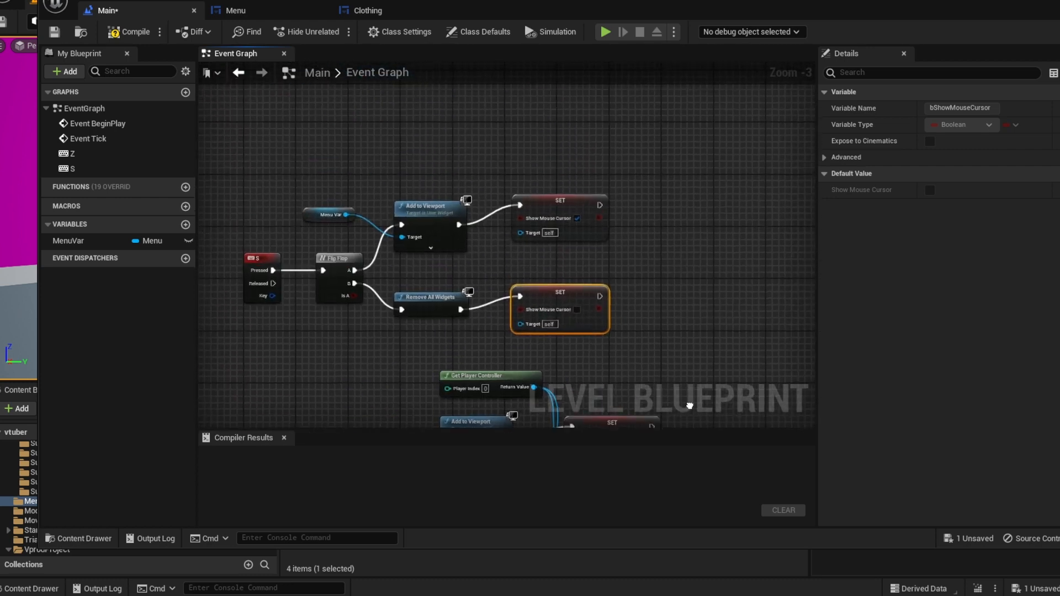
left_click(499, 371)
right_click_drag(676, 255, 711, 413)
right_click(499, 286)
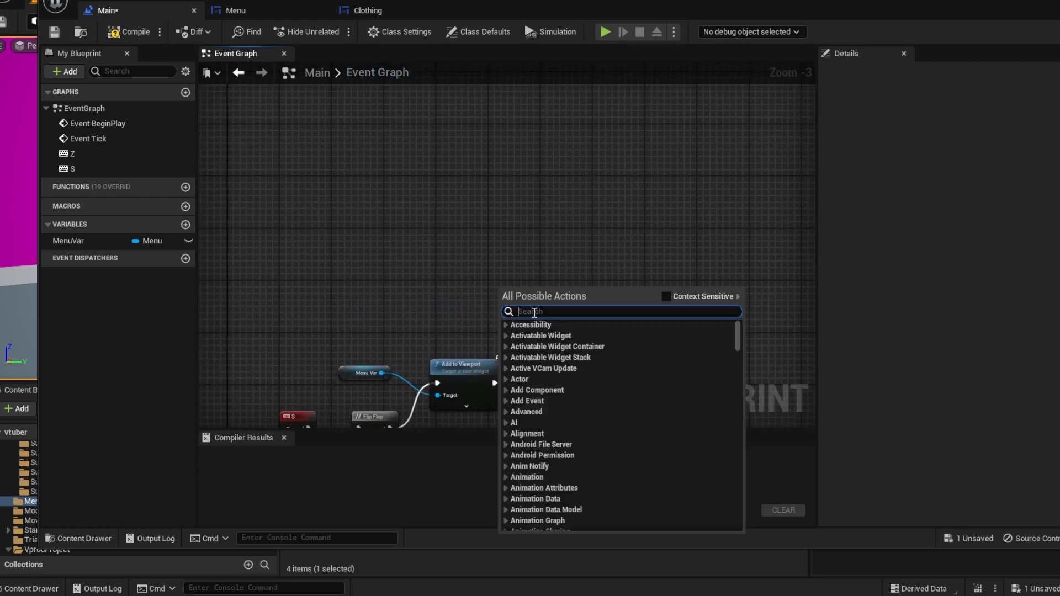
type("get play")
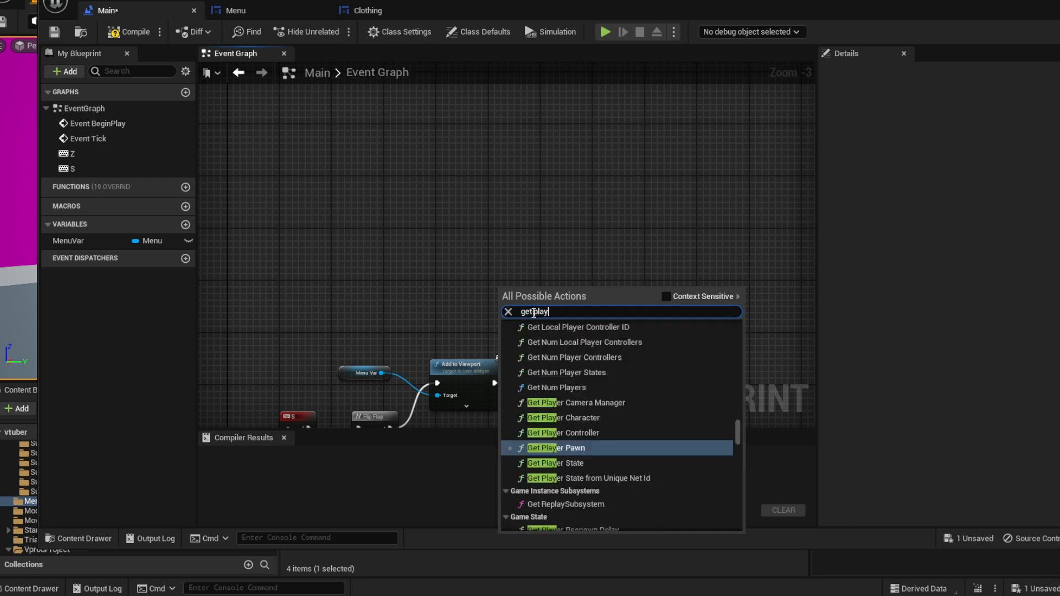
type("er con")
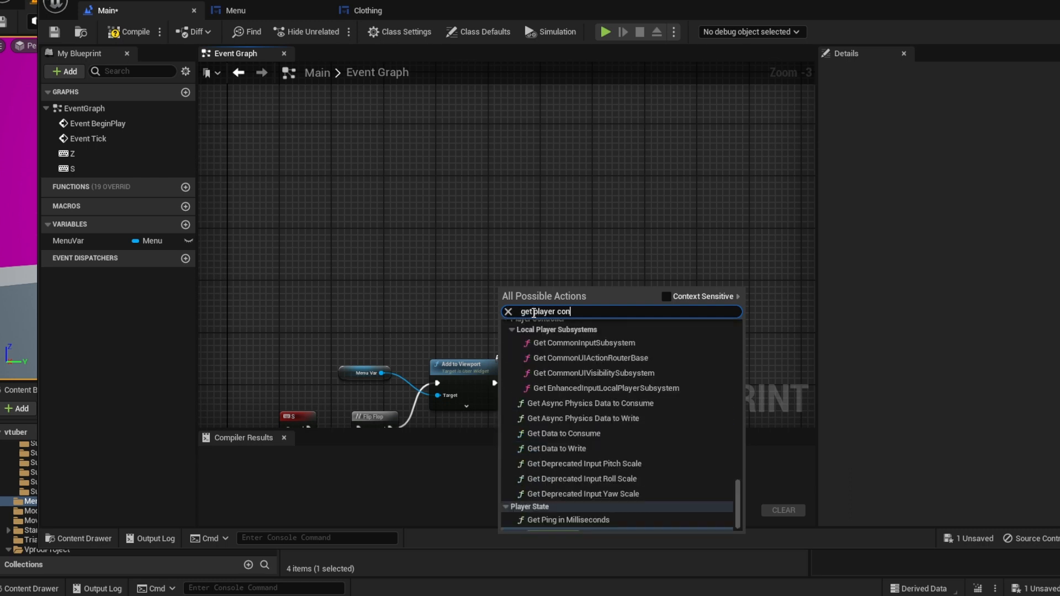
key("BackSpace")
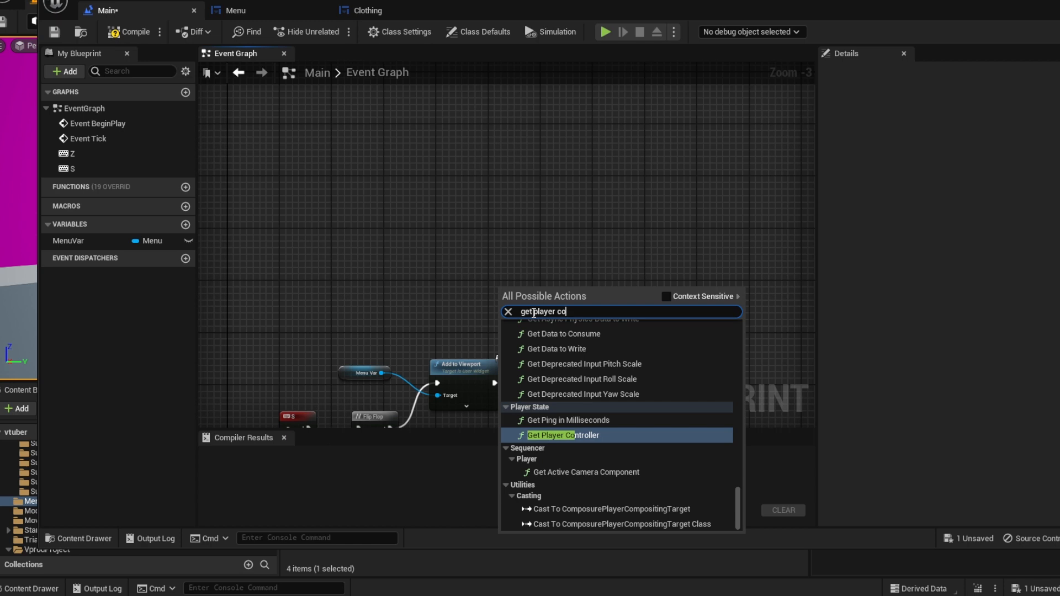
key("Return")
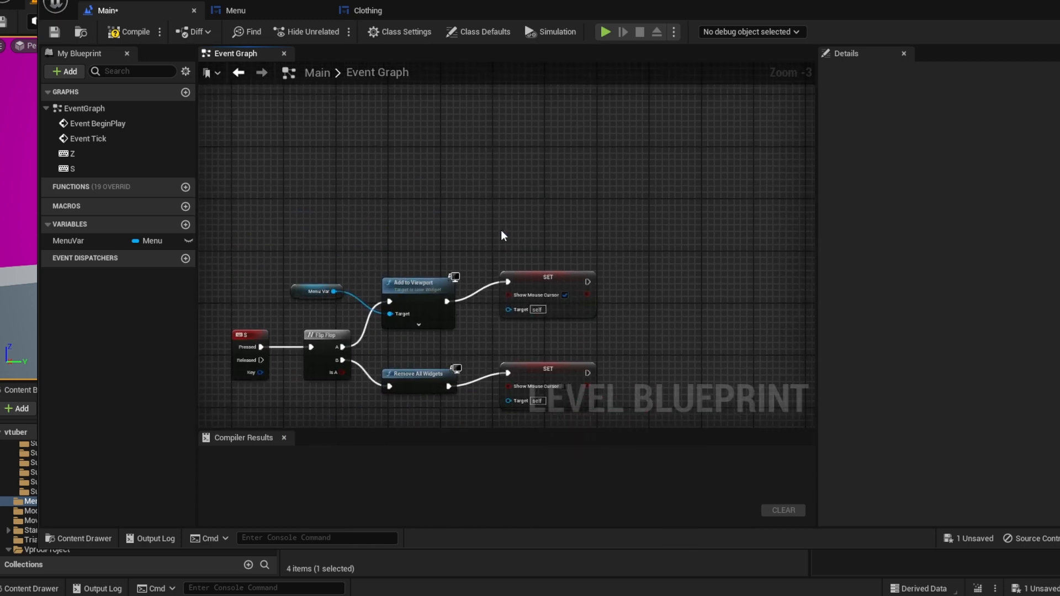
Add the Player State version of Get Player Controller above the S key's Add to Viewport node.
right_click(502, 235)
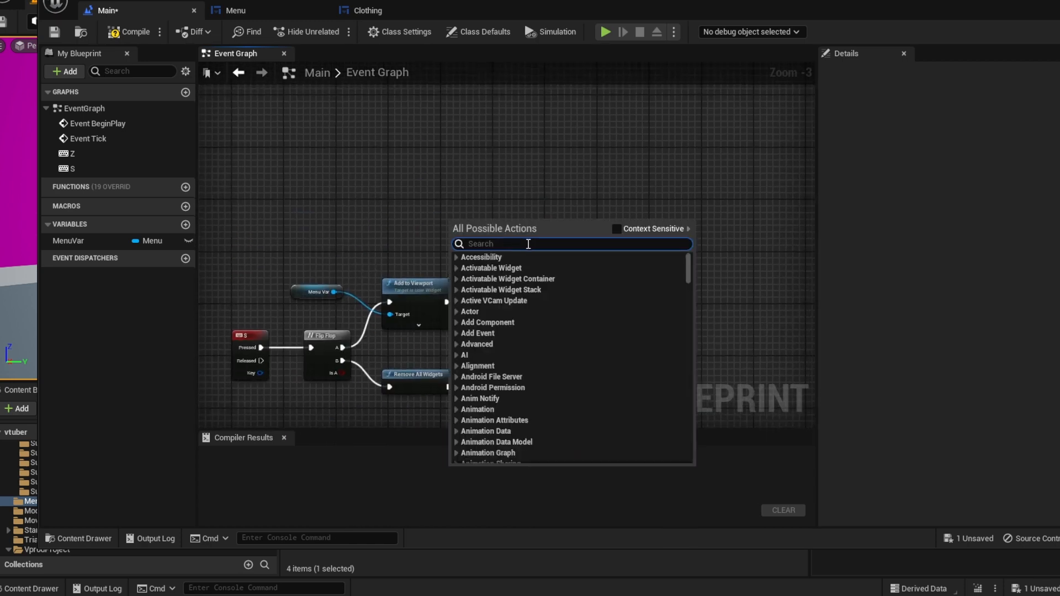
type("get player controller")
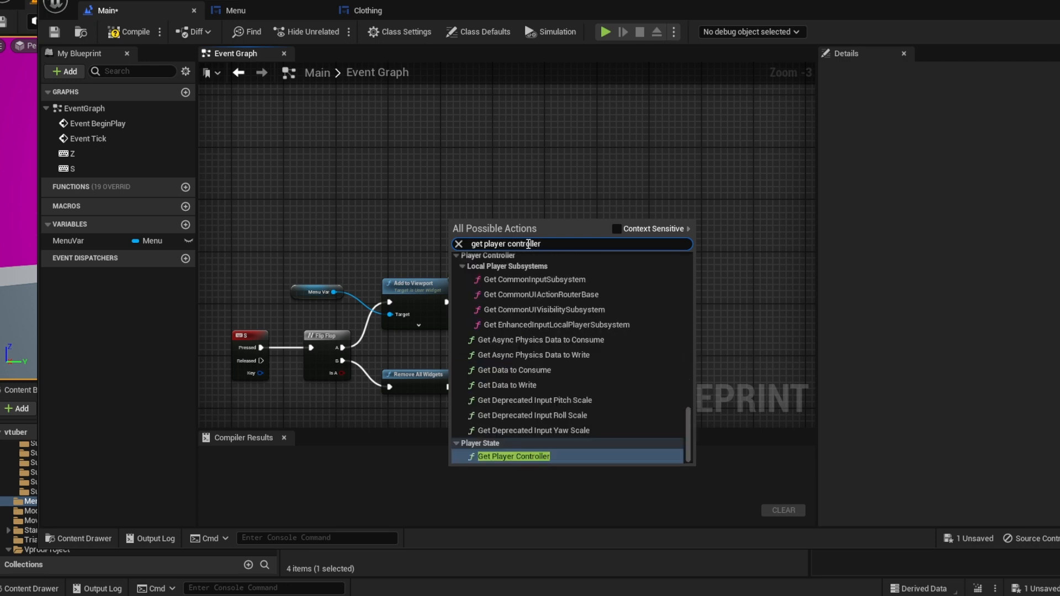
left_click(540, 456)
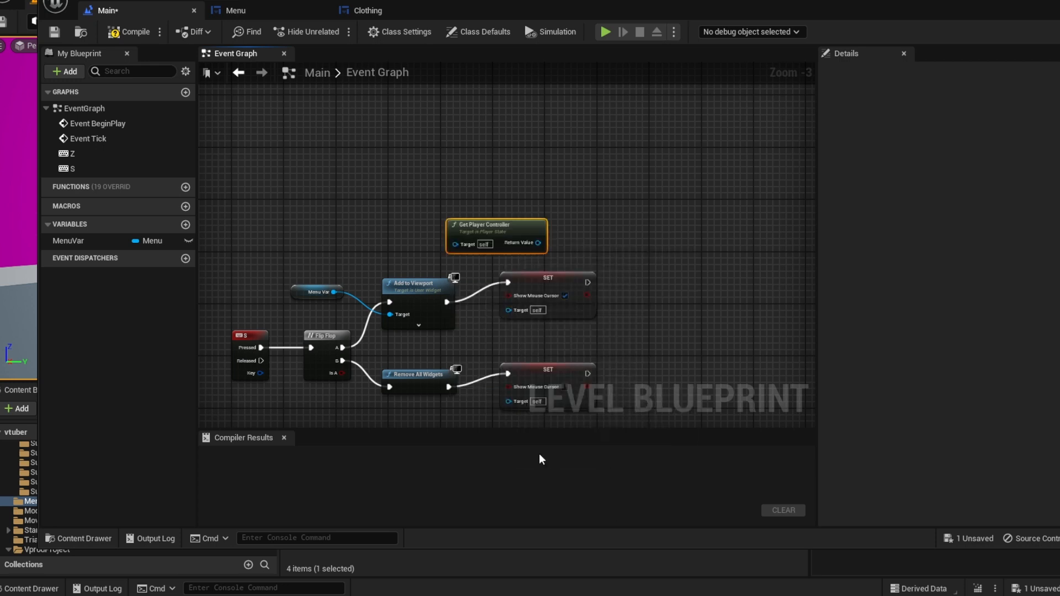
right_click_drag(636, 290, 664, 144)
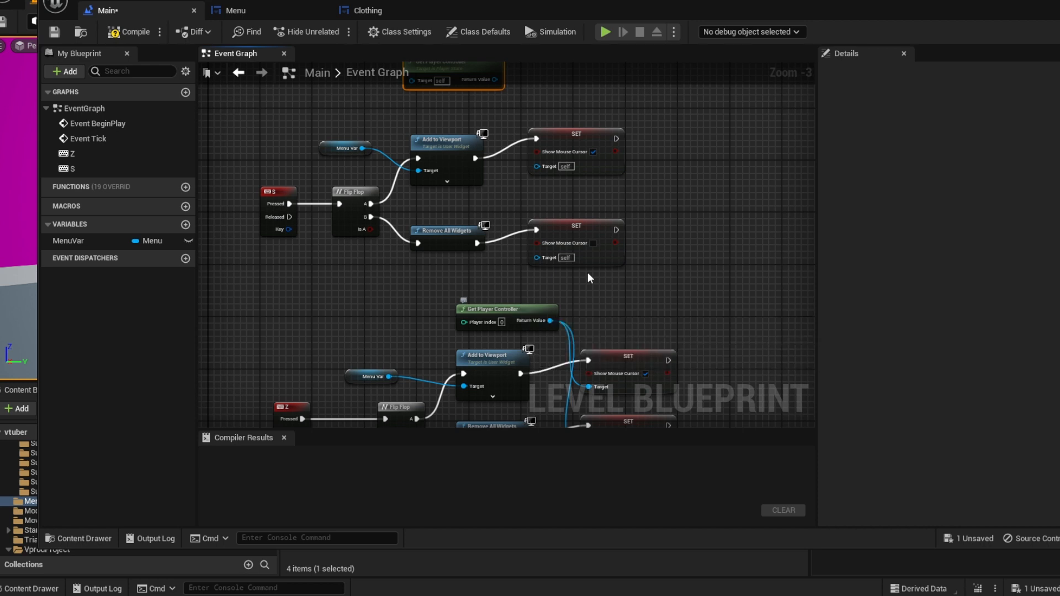
right_click_drag(694, 239, 693, 329)
left_click(465, 160)
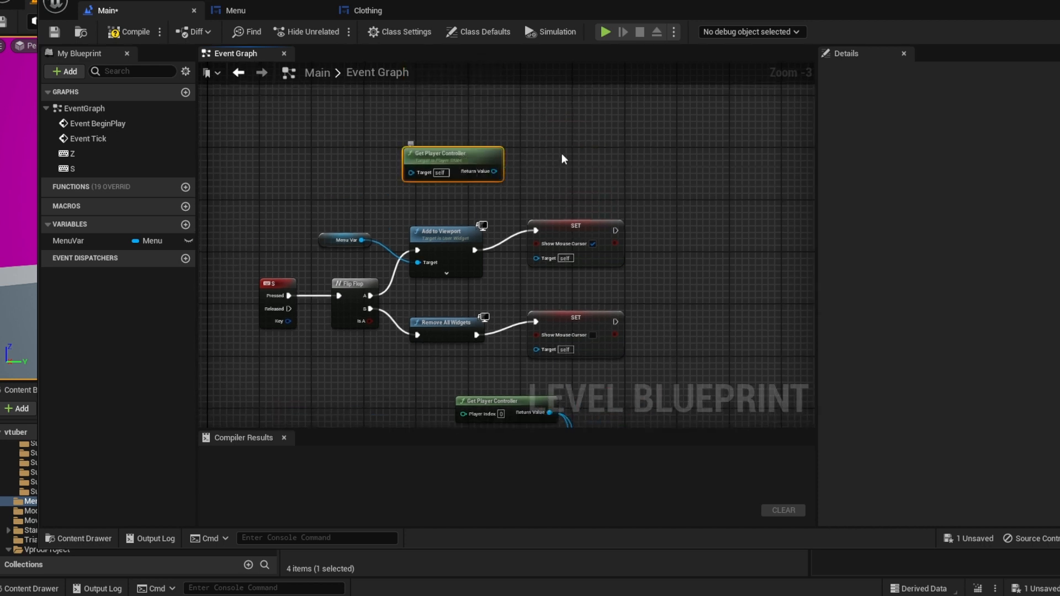
Add the Game category's Get Player Controller node with a Player Index input above the S key logic.
right_click(599, 159)
type("ge")
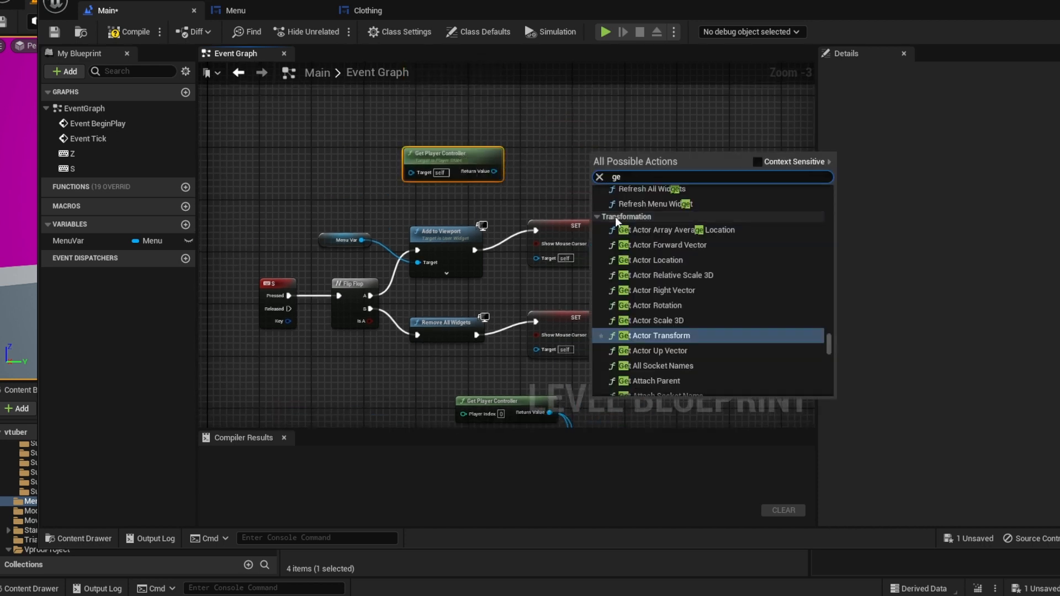
type("t player controller")
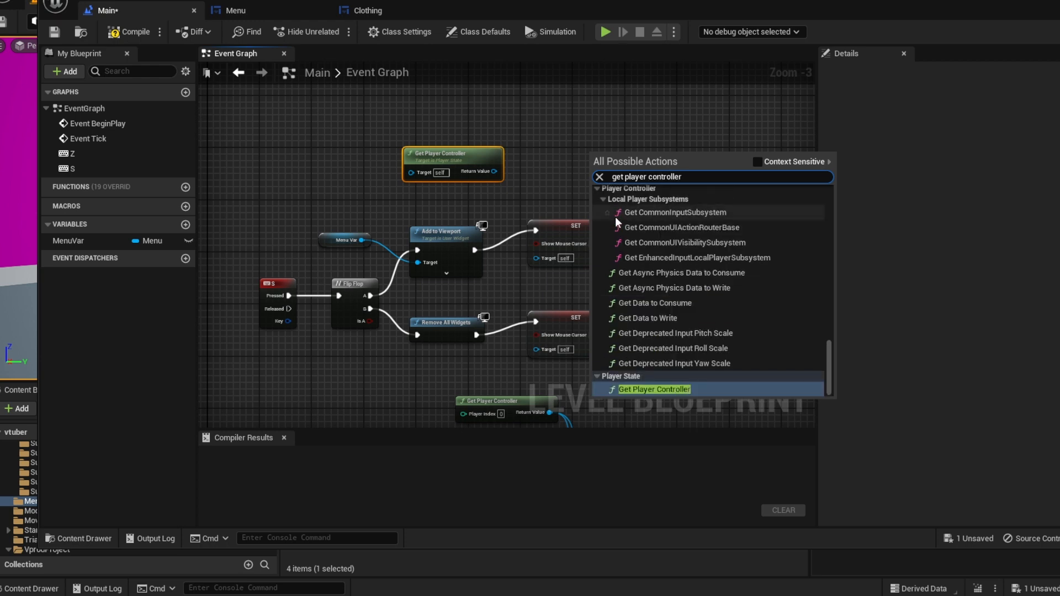
scroll(635, 248, "up", 10)
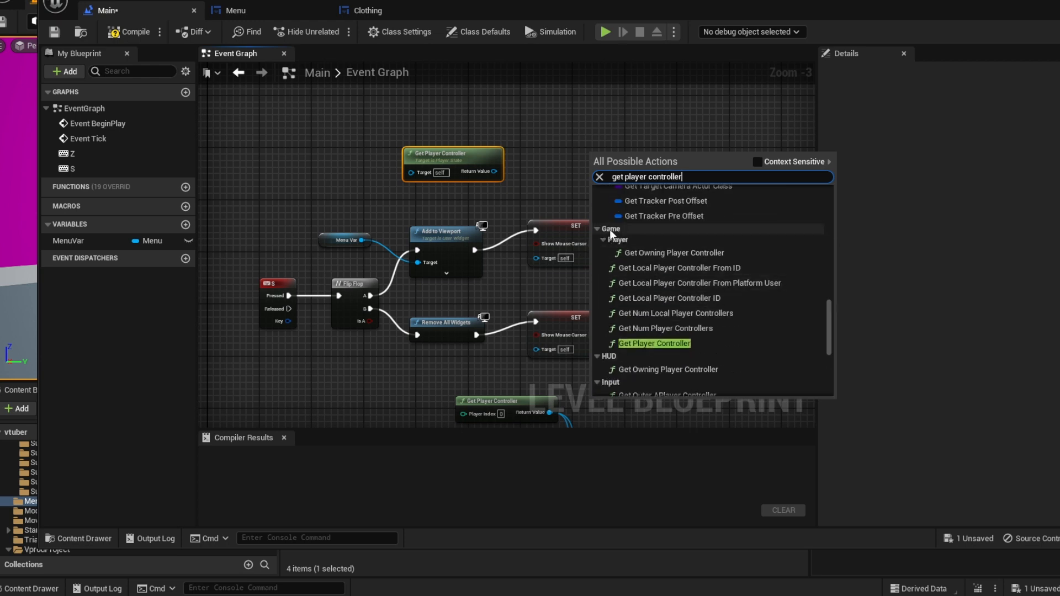
left_click(644, 348)
left_click(644, 344)
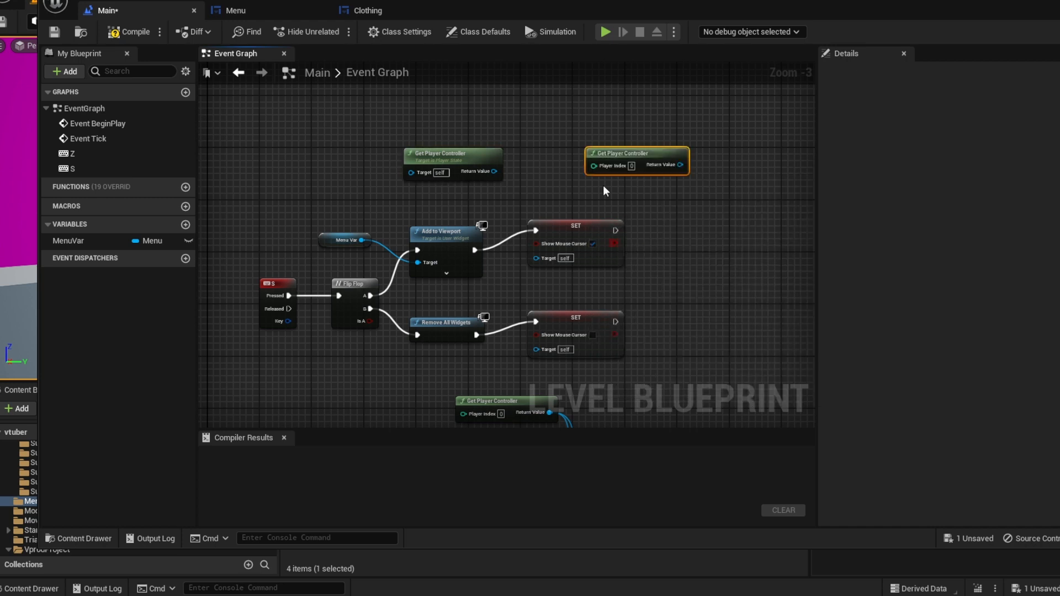
Delete the Player State Get Player Controller node and move the Player Index version into its place above Add to Viewport.
left_click(431, 163)
key("Delete")
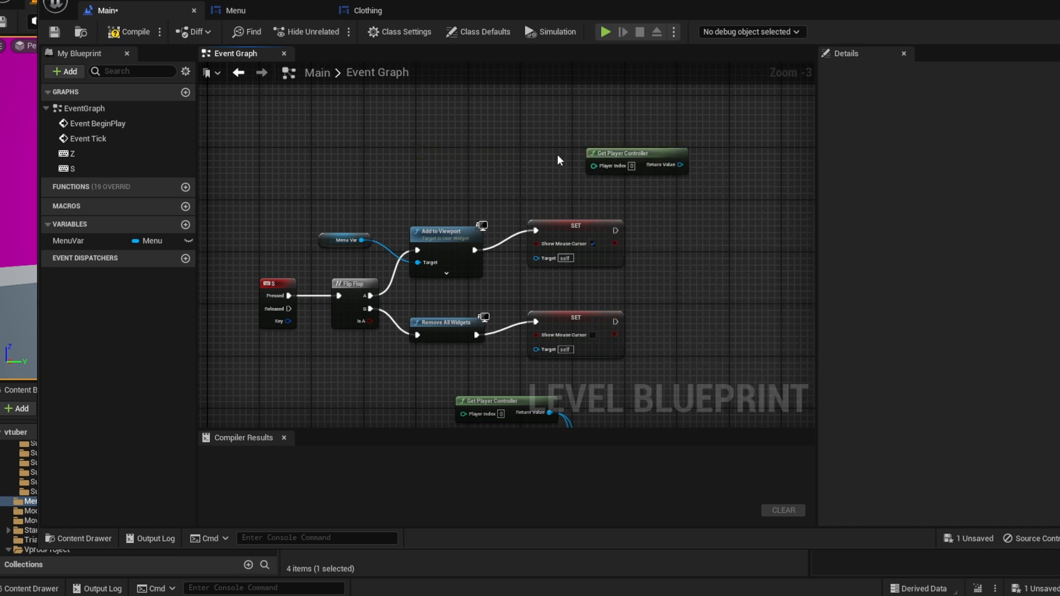
left_click_drag(618, 154, 448, 166)
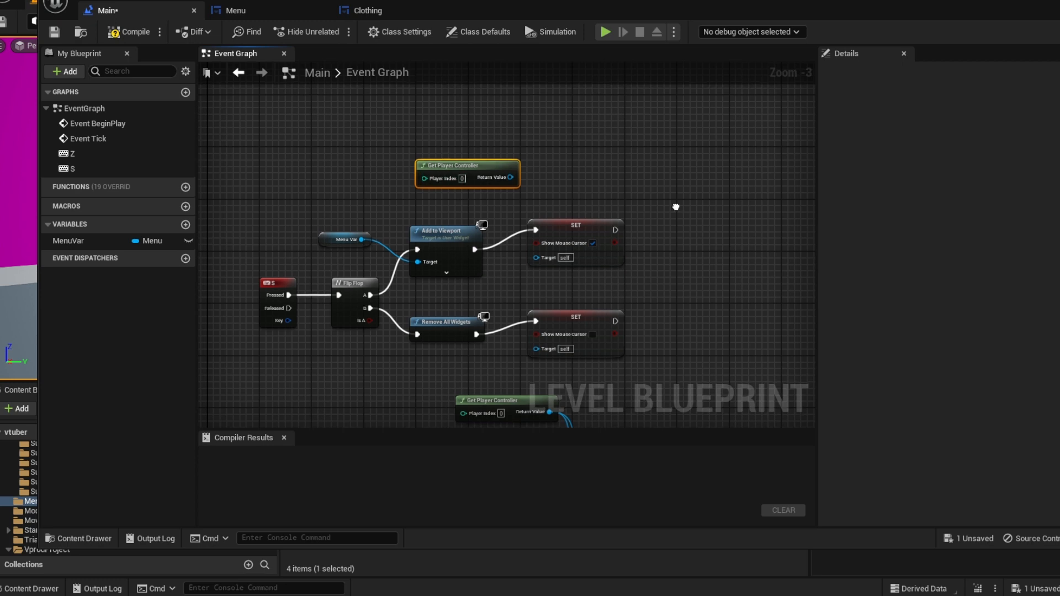
Connect the S key's Get Player Controller Return Value to the Target of both Set Show Mouse Cursor nodes.
right_click_drag(675, 207, 657, 147)
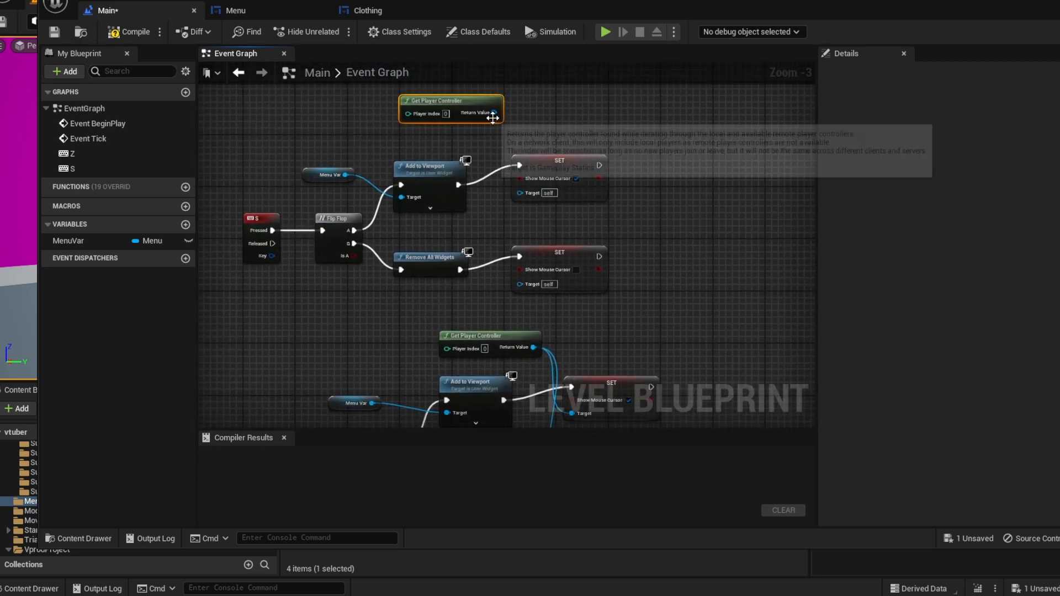
left_click_drag(493, 113, 519, 284)
right_click_drag(283, 239, 373, 250)
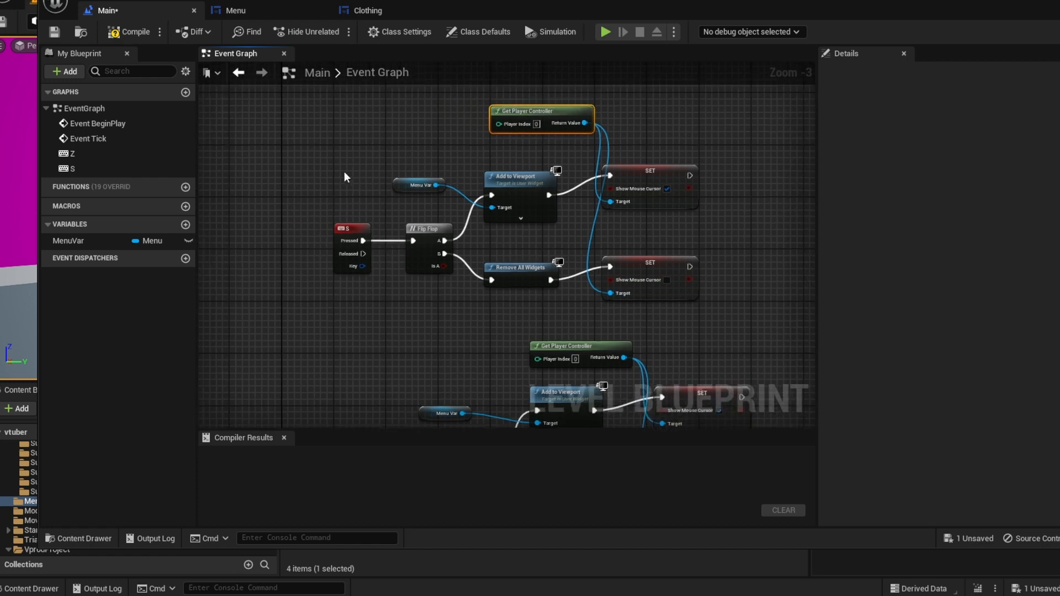
Save and compile the Level Blueprint.
key("ctrl+s")
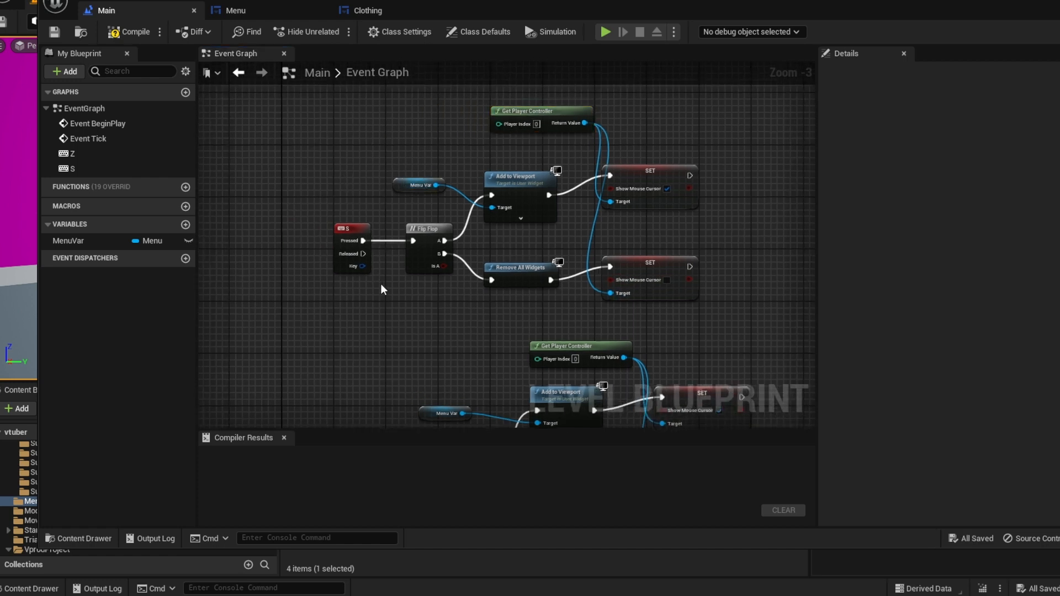
right_click_drag(392, 325, 402, 70)
right_click_drag(376, 141, 402, 332)
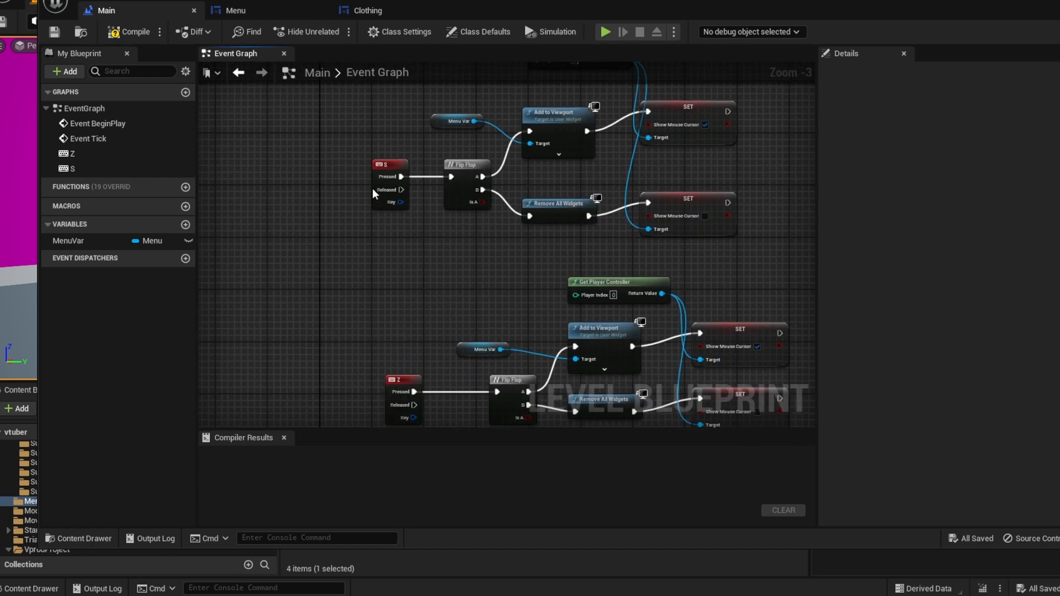
right_click(259, 150)
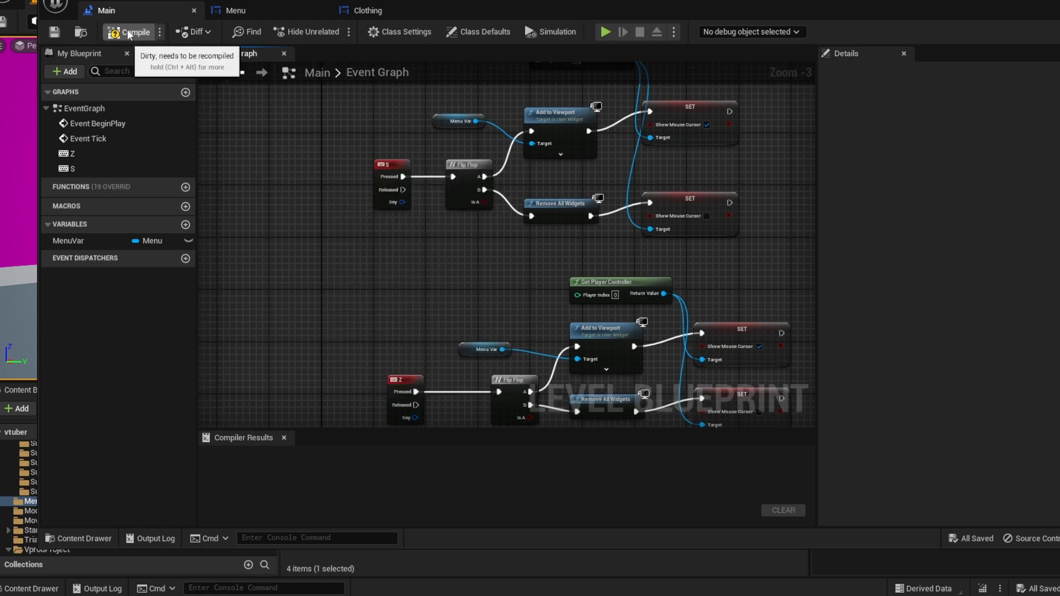
left_click(128, 31)
Play the level in the editor viewport and test toggling the on-screen menu, including its Exit button.
left_click_drag(524, 9, 1059, 46)
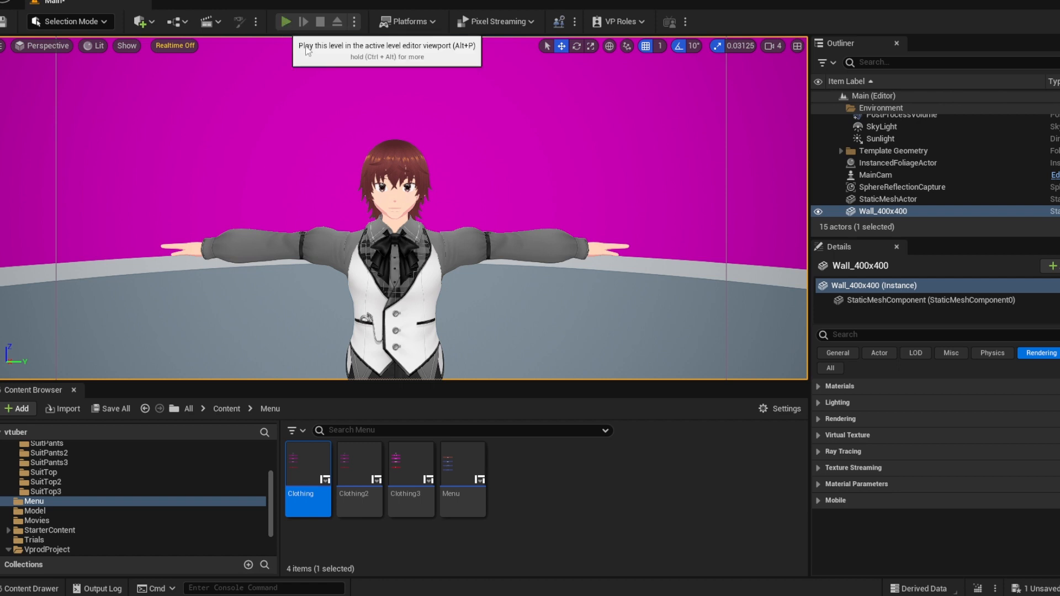
left_click(286, 22)
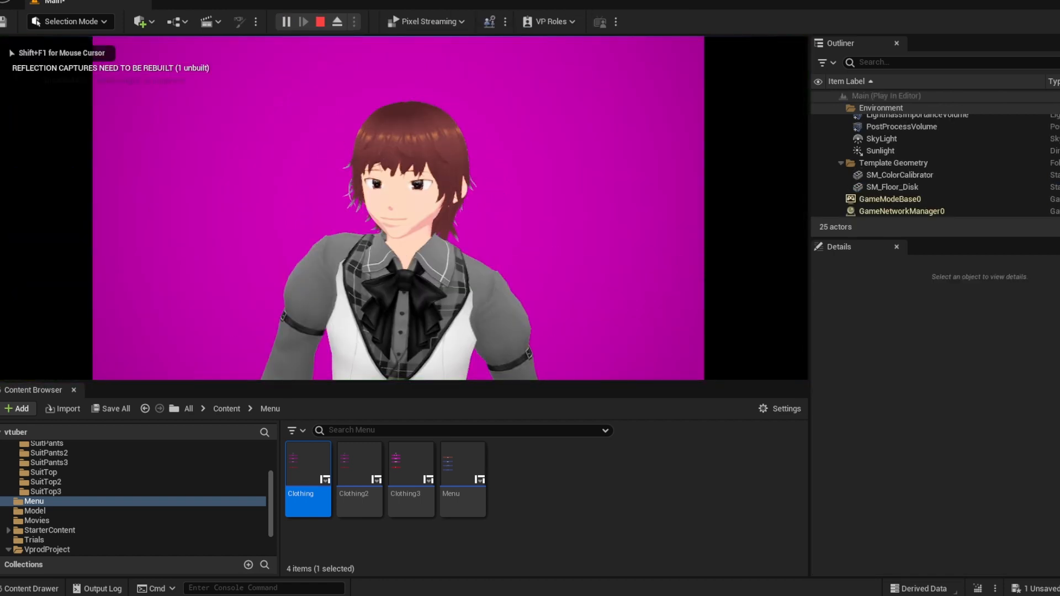
key("m")
key("m")
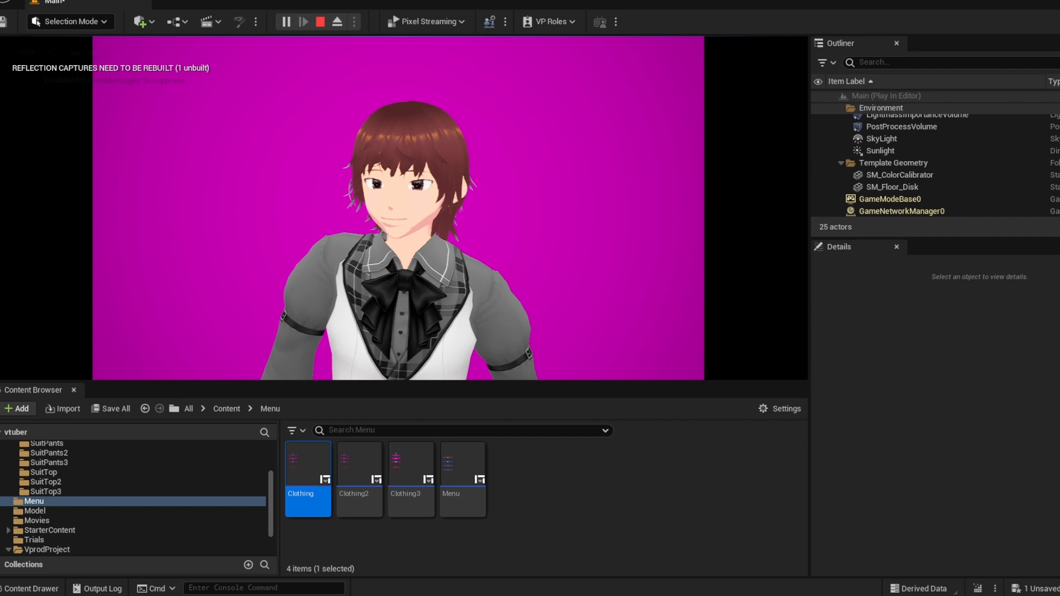
key("m")
left_click(102, 122)
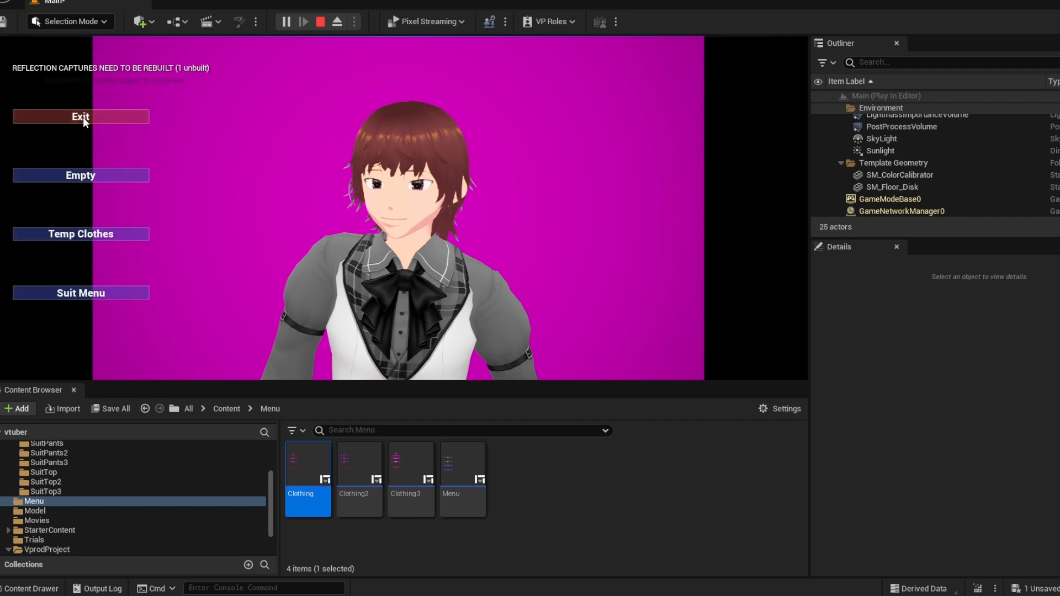
Bring the Level Blueprint window back into view and review the Z key and S key logic.
left_click_drag(1059, 32, 408, 29)
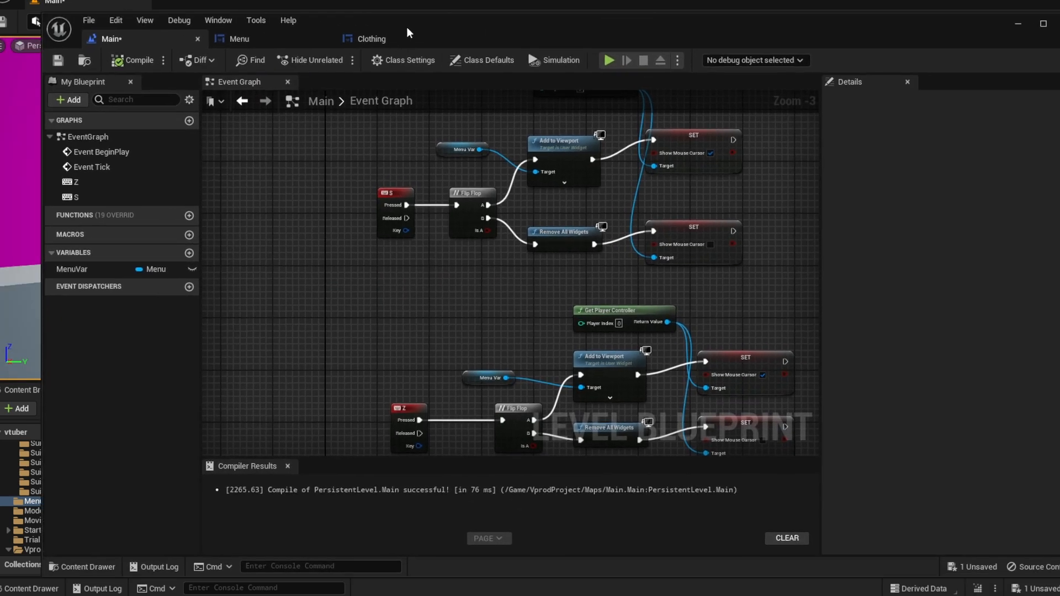
scroll(480, 292, "up", 1)
right_click_drag(472, 325, 390, 198)
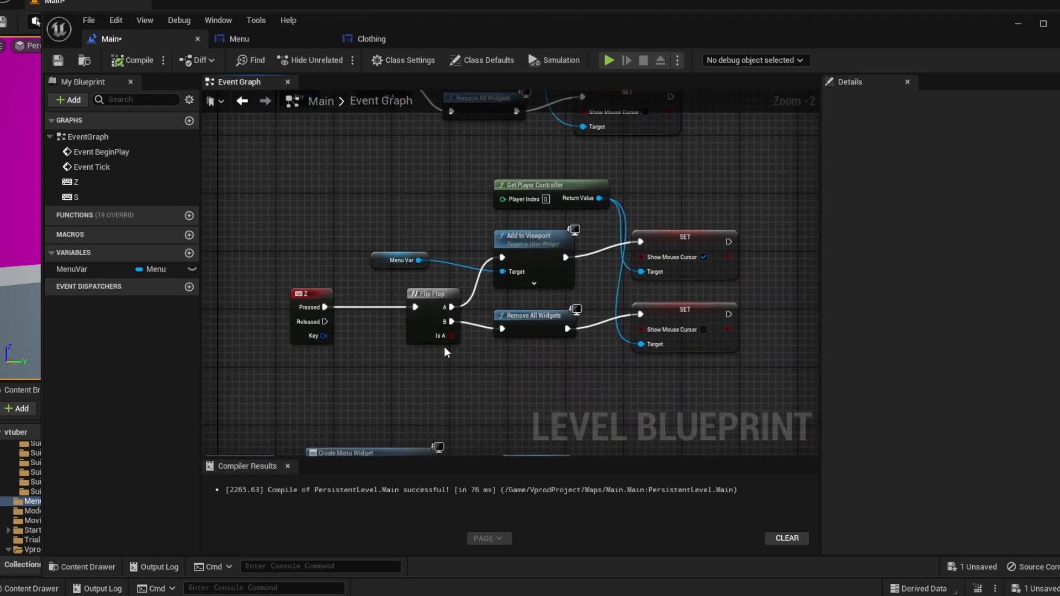
right_click_drag(695, 181, 725, 390)
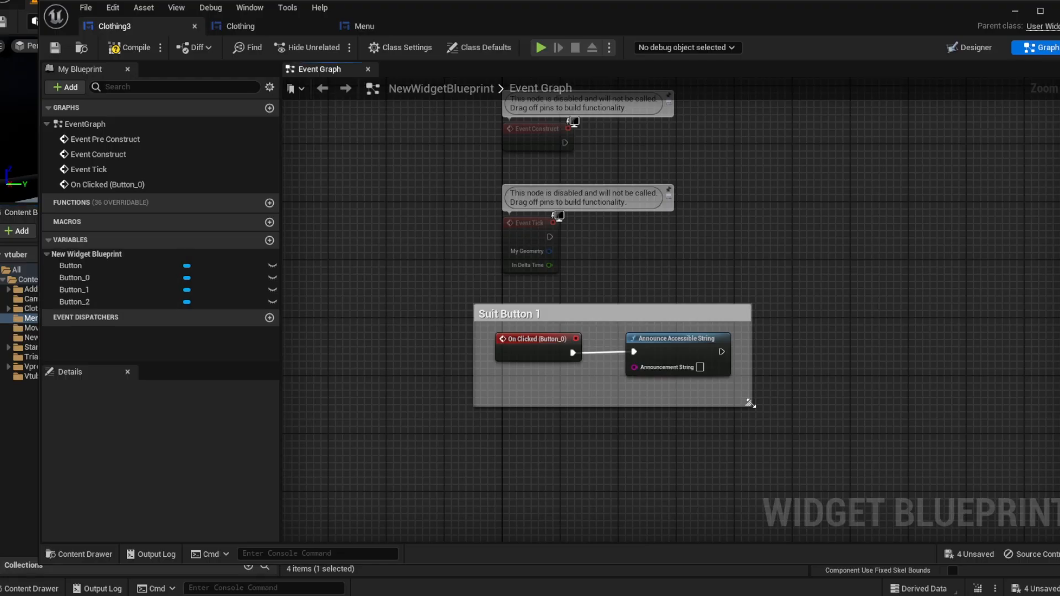
Enlarge the Suit Button 1 comment box in the Clothing3 event graph.
left_click_drag(751, 398, 861, 422)
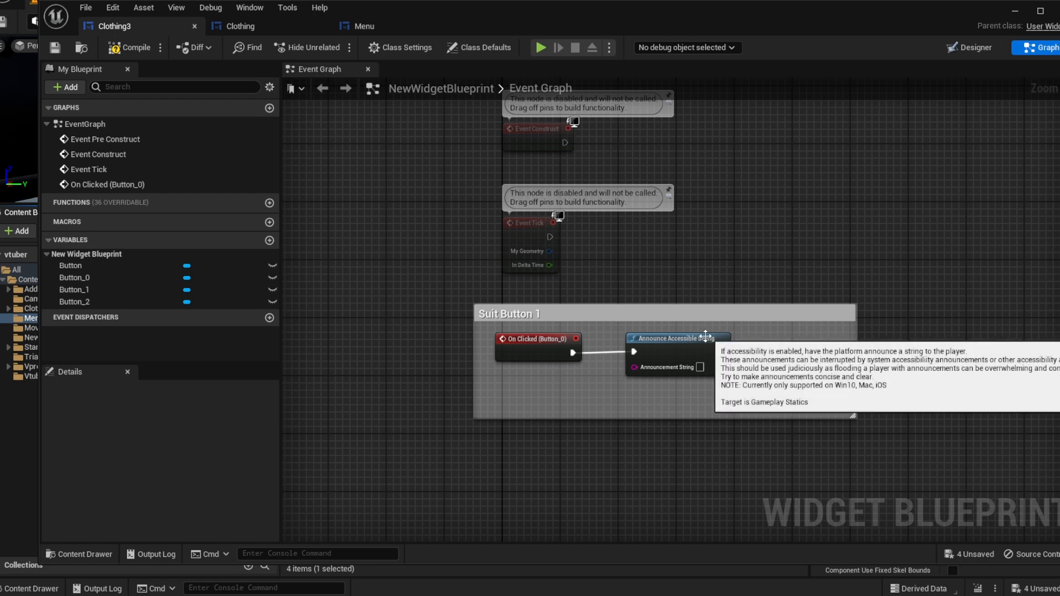
Examine the Back Button and Clothing Sets logic in the Clothing widget's event graph, and check the Menu widget's layout.
left_click(238, 25)
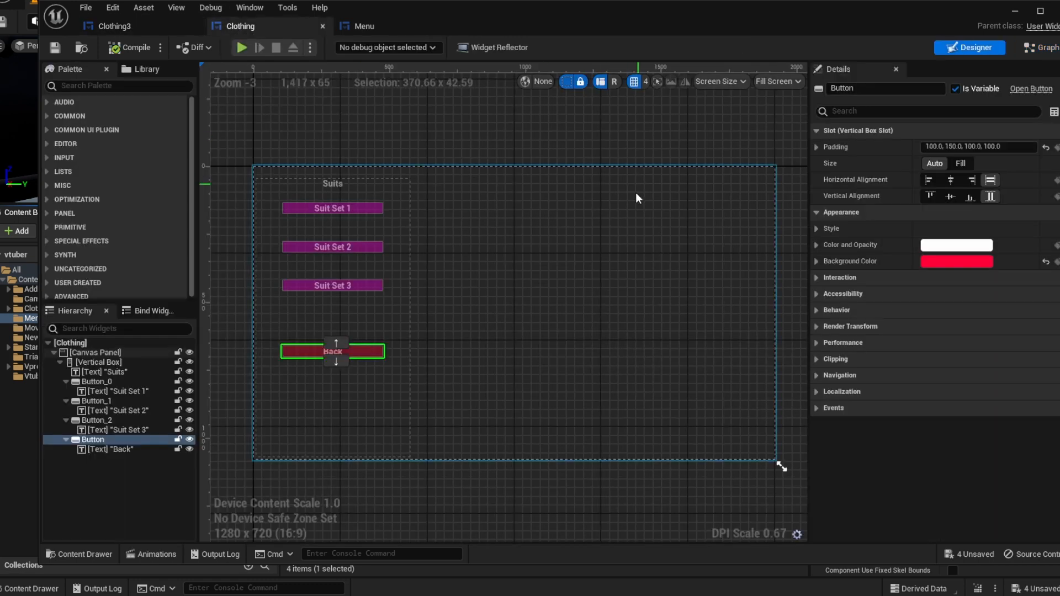
left_click(1040, 47)
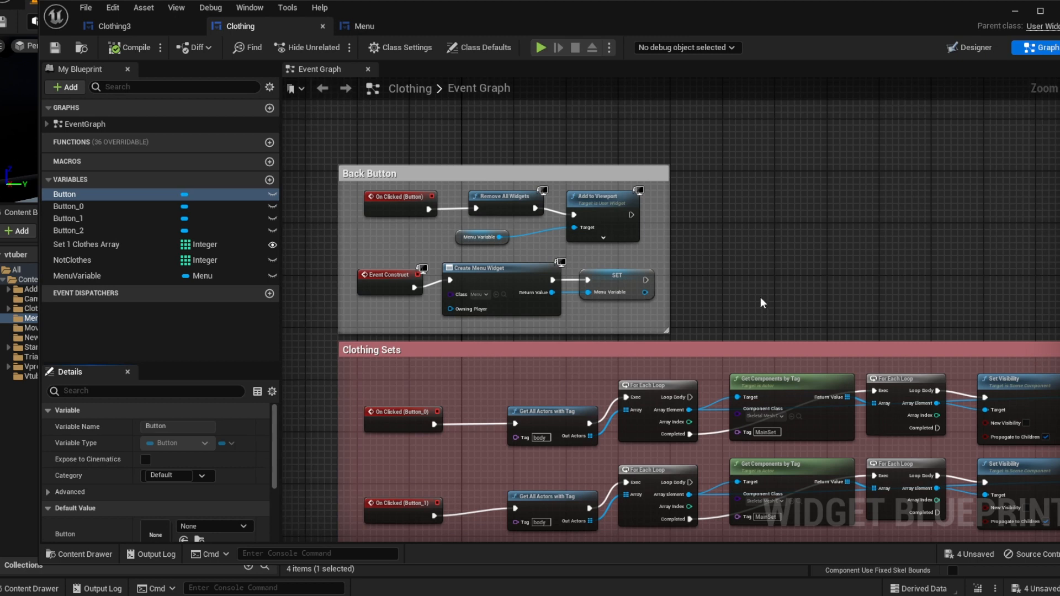
right_click_drag(768, 291, 858, 359)
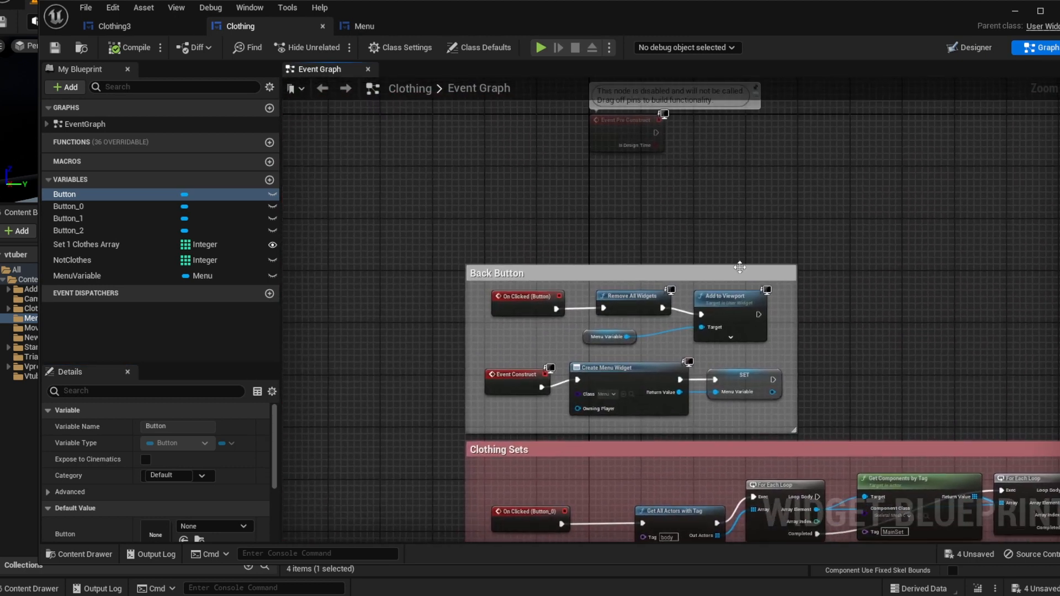
right_click_drag(675, 221, 680, 253)
scroll(764, 272, "up", 2)
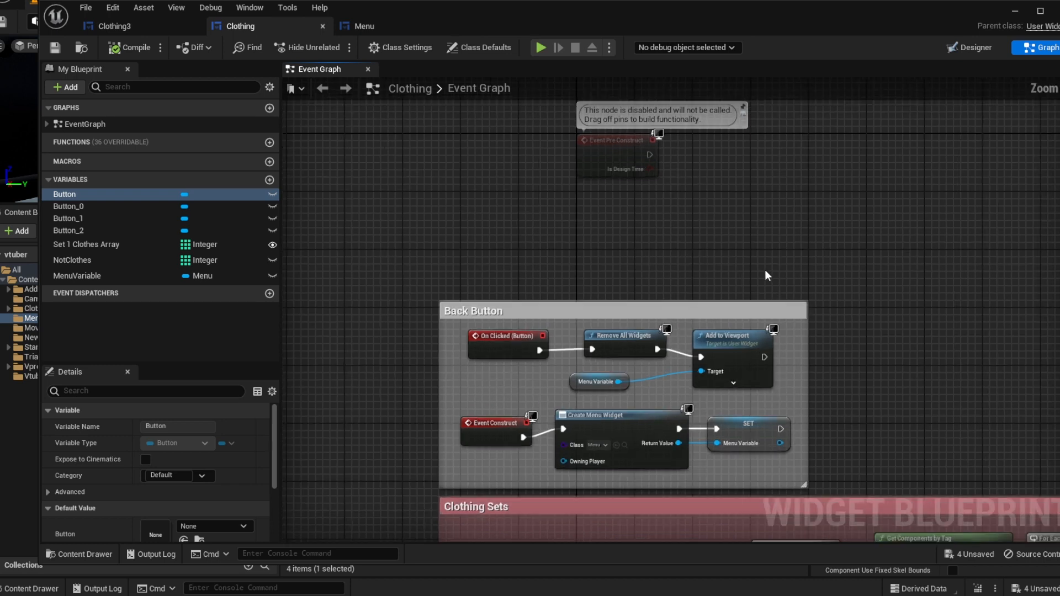
right_click_drag(763, 272, 787, 143)
scroll(773, 414, "down", 5)
scroll(784, 409, "up", 5)
right_click_drag(862, 287, 888, 272)
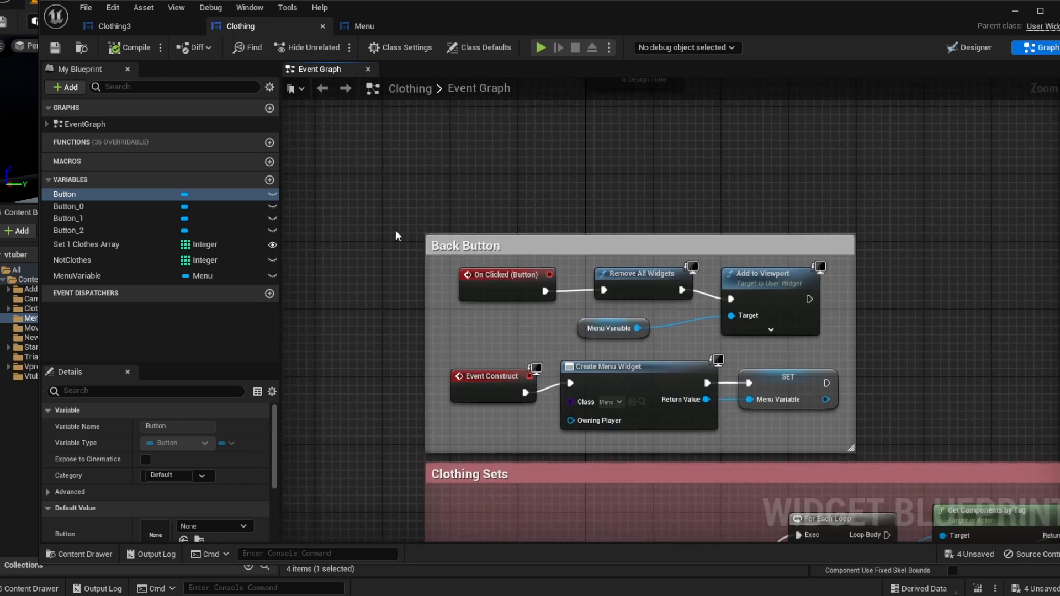
left_click(357, 26)
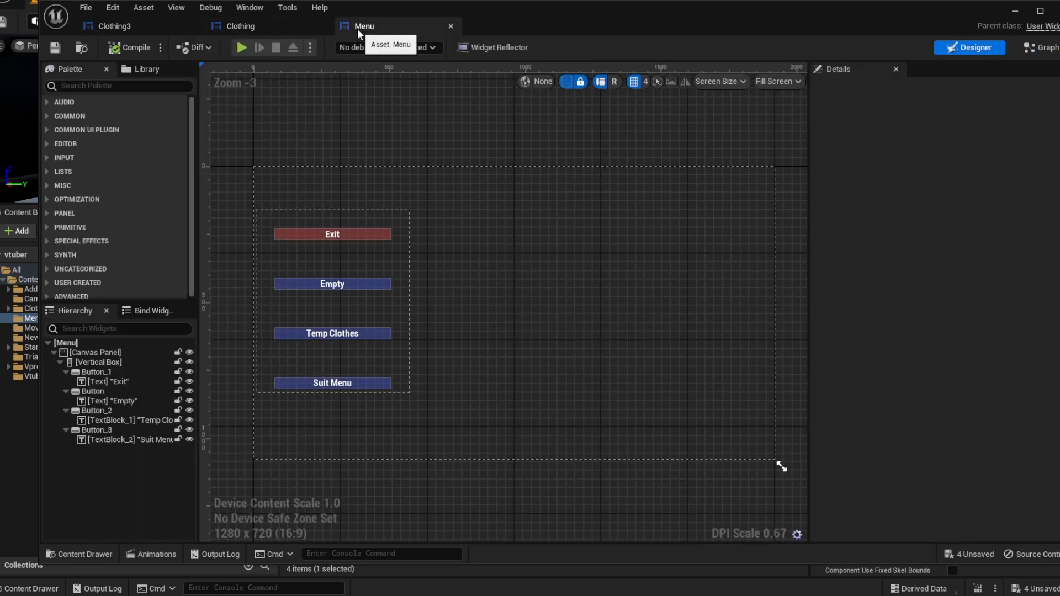
Copy the Back Button comment box from the Clothing graph into the Clothing3 graph, placing it in the empty area above Suit Button 1.
left_click(256, 26)
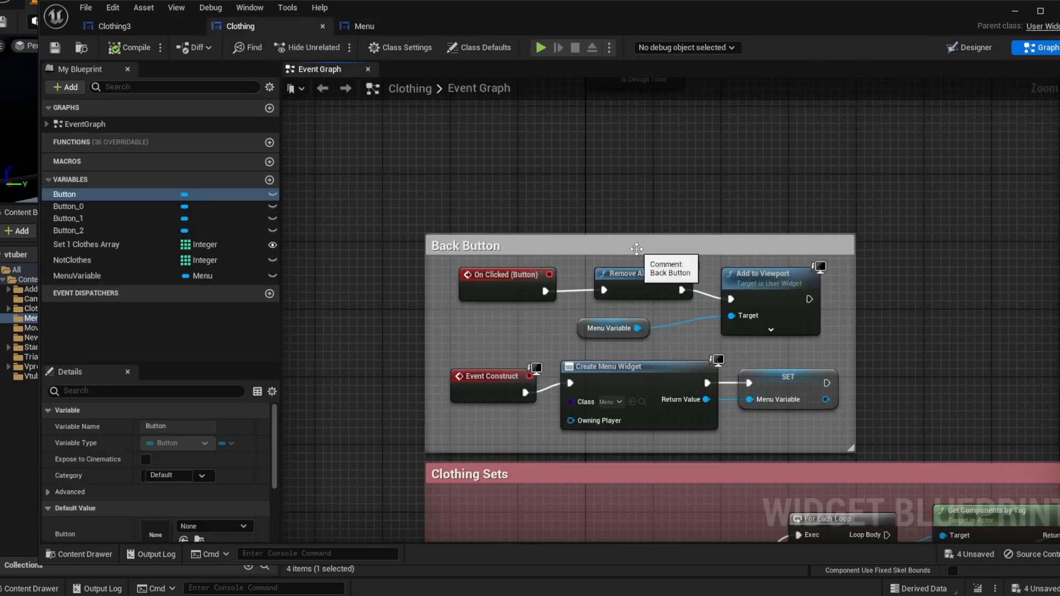
left_click(547, 246)
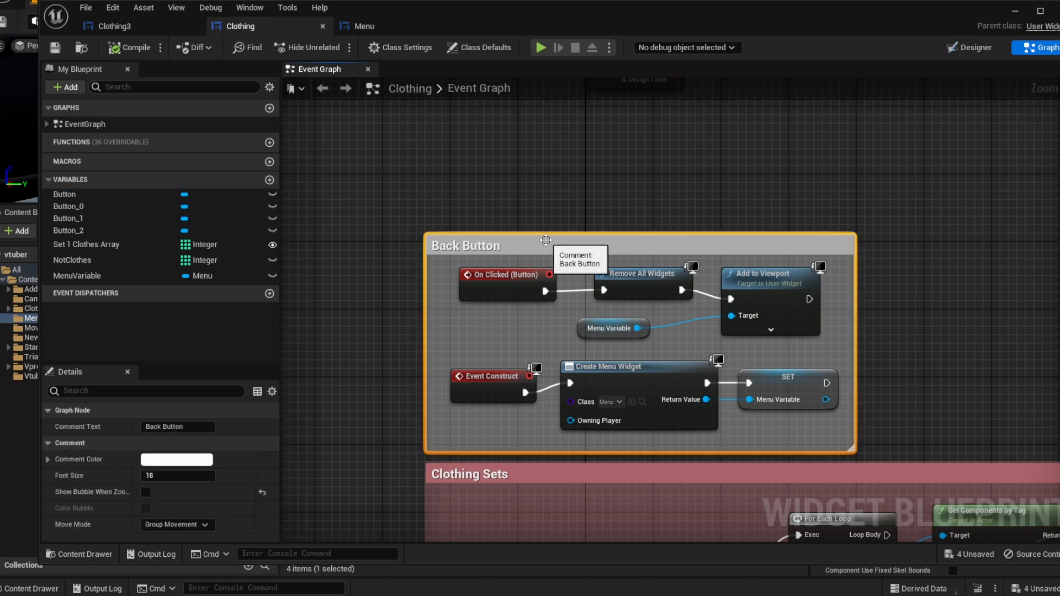
left_click(177, 25)
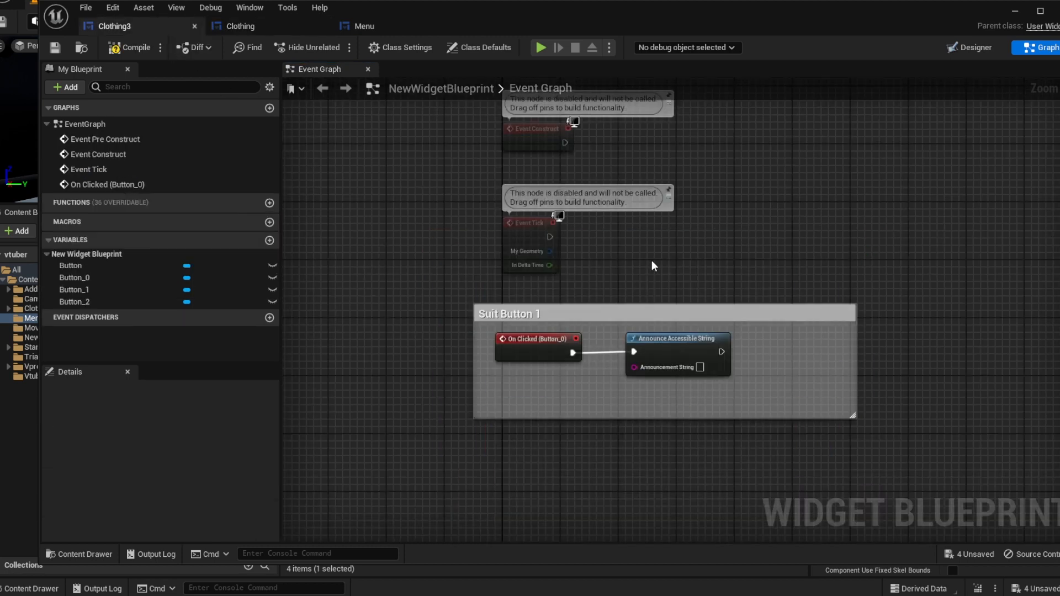
right_click_drag(652, 262, 533, 455)
key("ctrl+v")
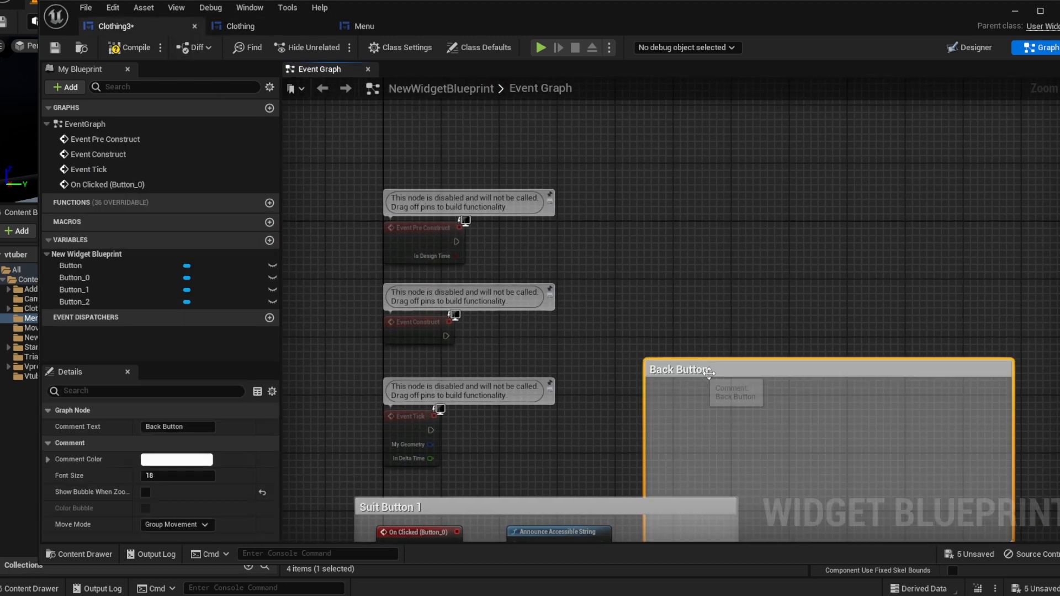
left_click_drag(651, 369, 594, 257)
Copy the On Clicked (Button), Remove All Widgets, Menu Variable and Add to Viewport nodes from Clothing into Clothing3's Back Button comment box.
left_click(249, 25)
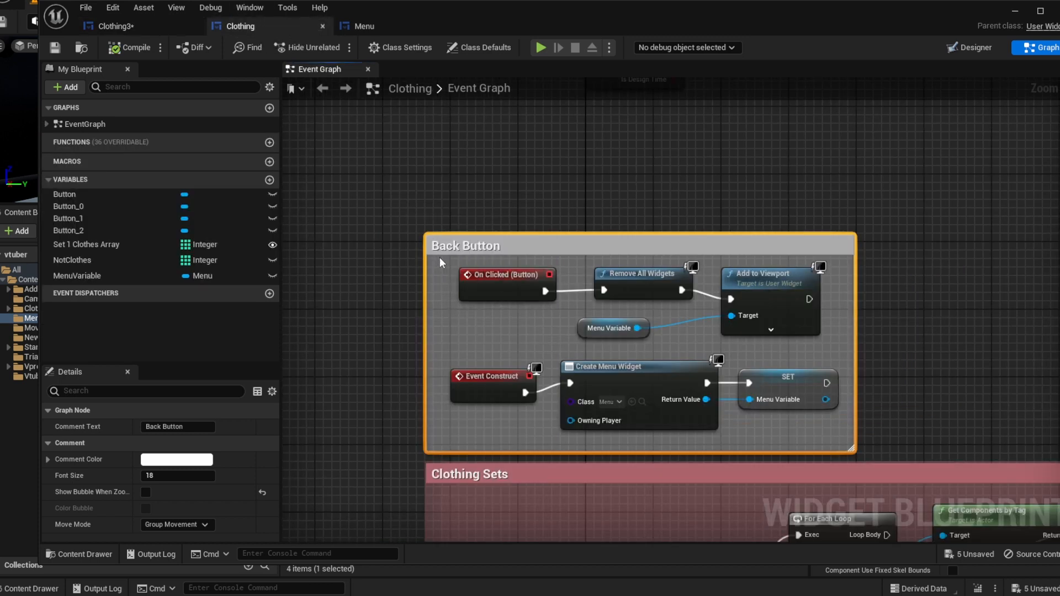
left_click_drag(441, 262, 656, 286)
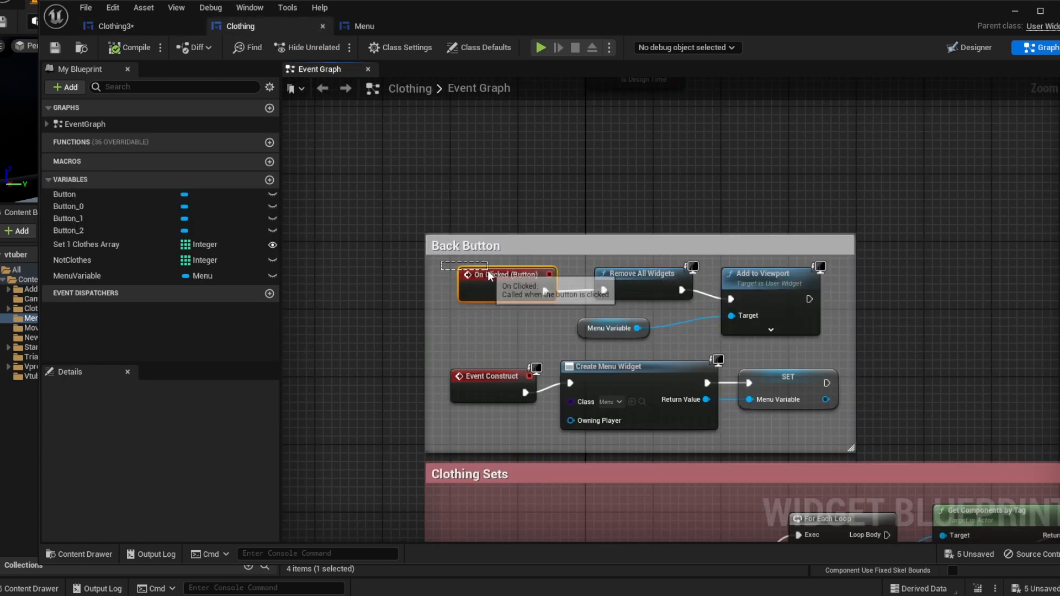
left_click(182, 26)
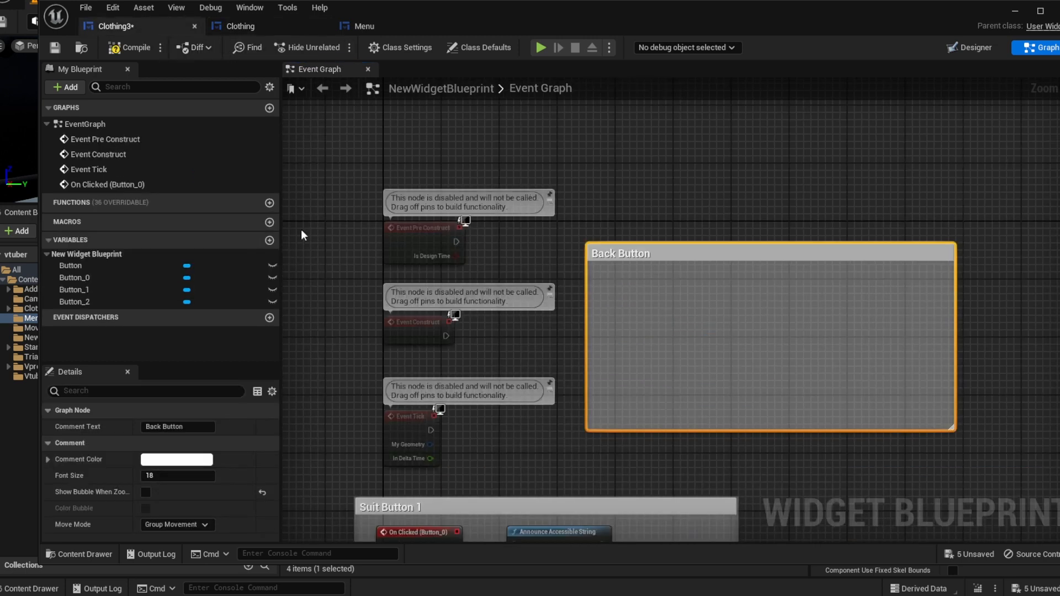
left_click(971, 51)
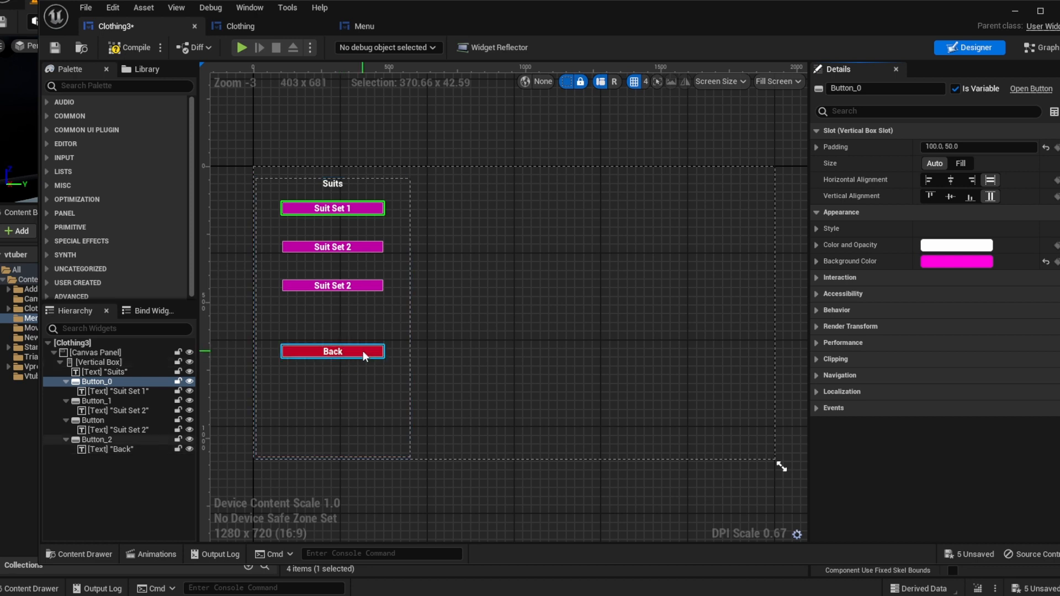
left_click(1038, 47)
left_click(241, 26)
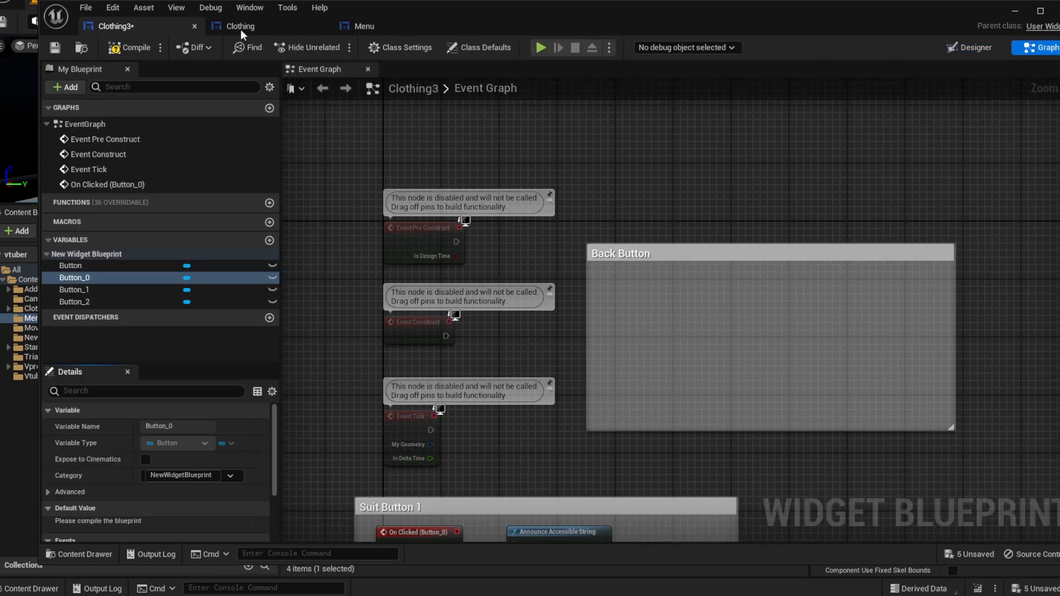
left_click_drag(673, 299, 817, 336)
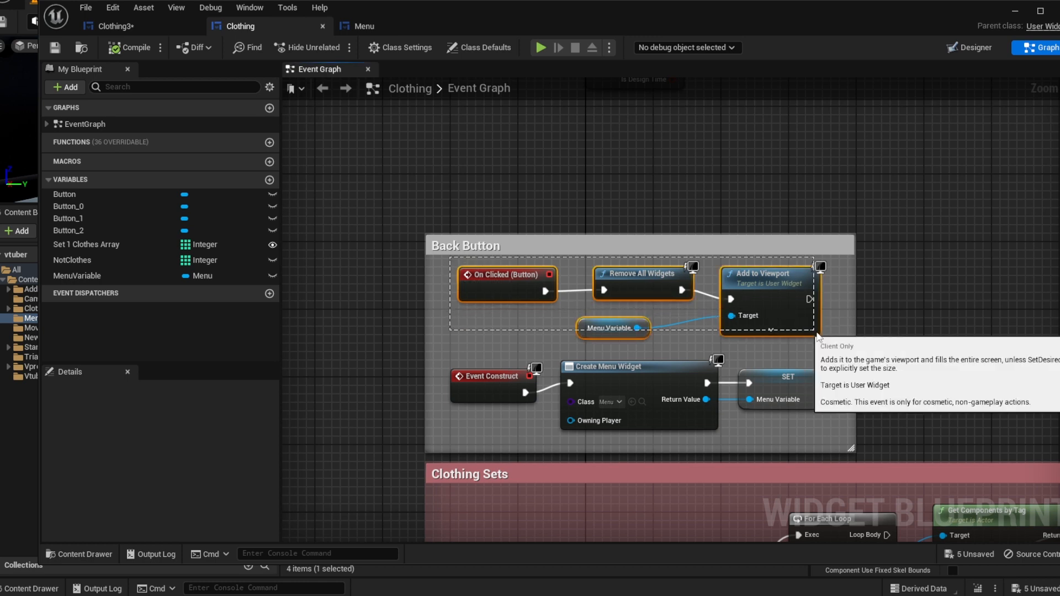
left_click(140, 25)
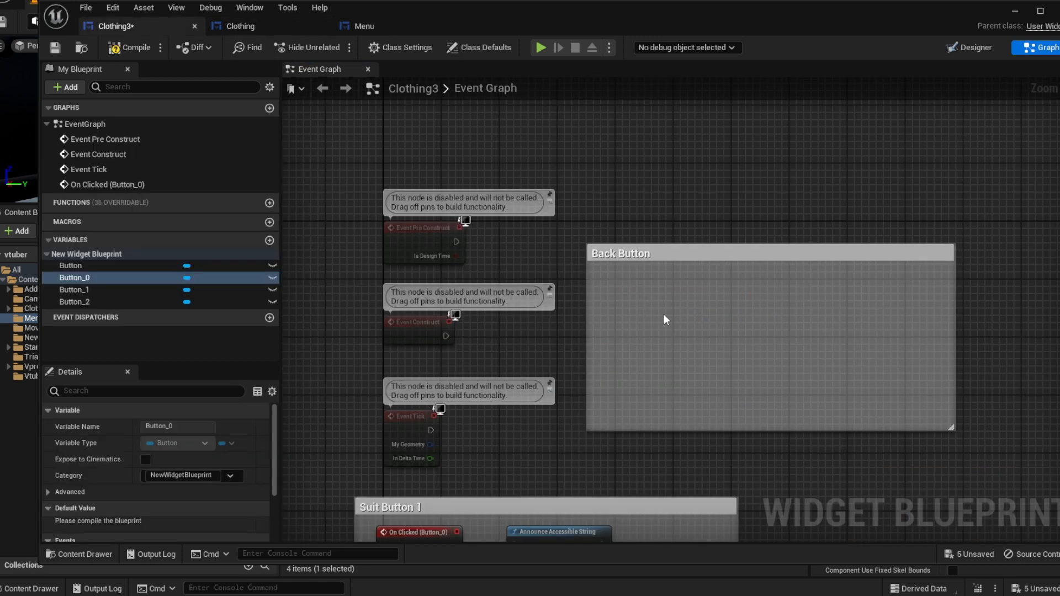
key("ctrl+v")
left_click_drag(768, 315, 783, 301)
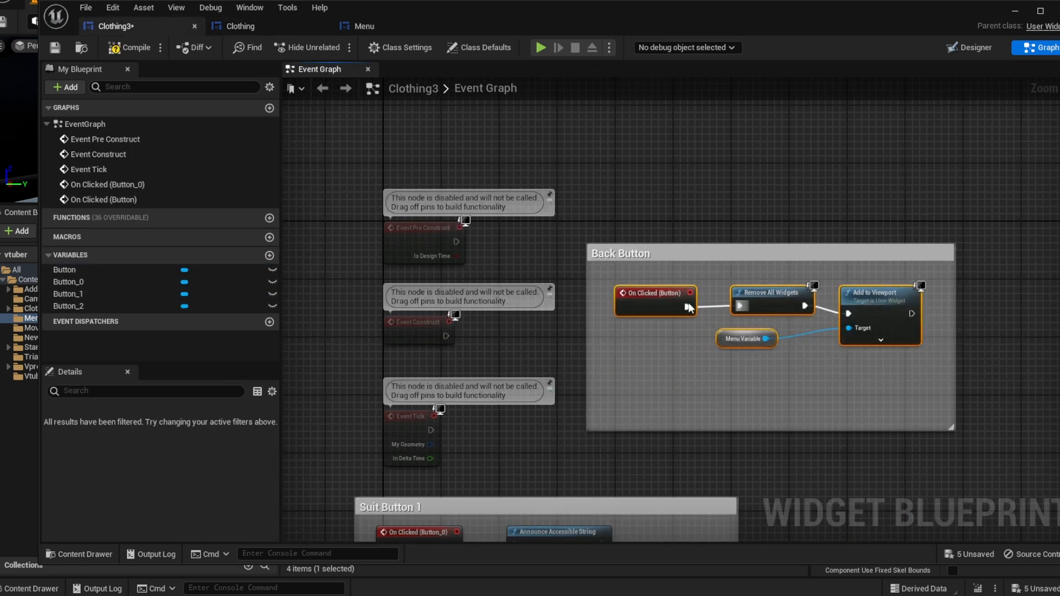
Delete the pasted On Clicked (Button) event from the Back Button comment box.
left_click(647, 303)
key("Delete")
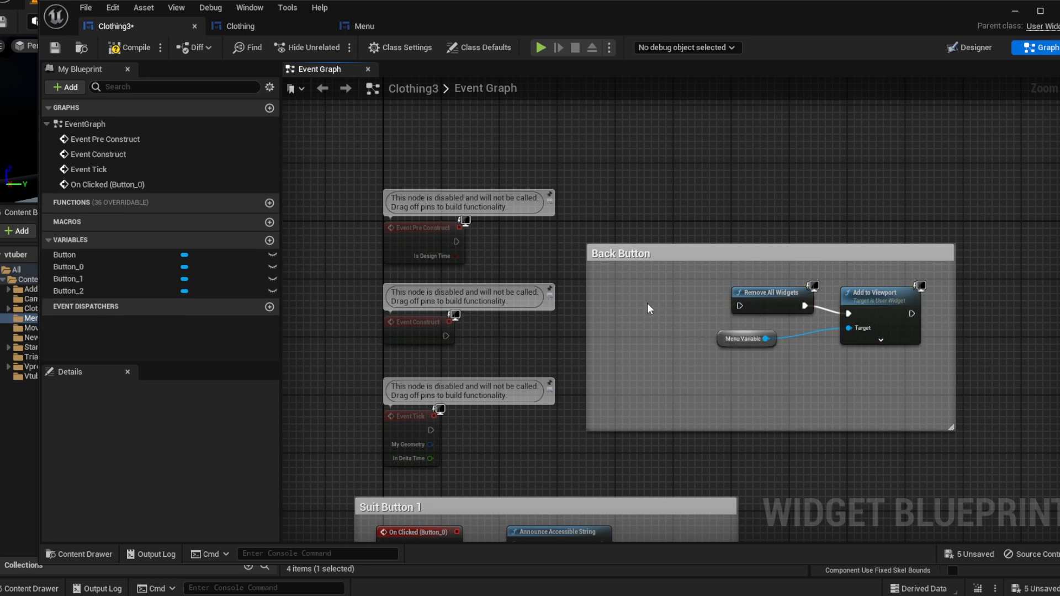
left_click(66, 291)
left_click_drag(624, 286, 624, 287)
left_click(680, 314)
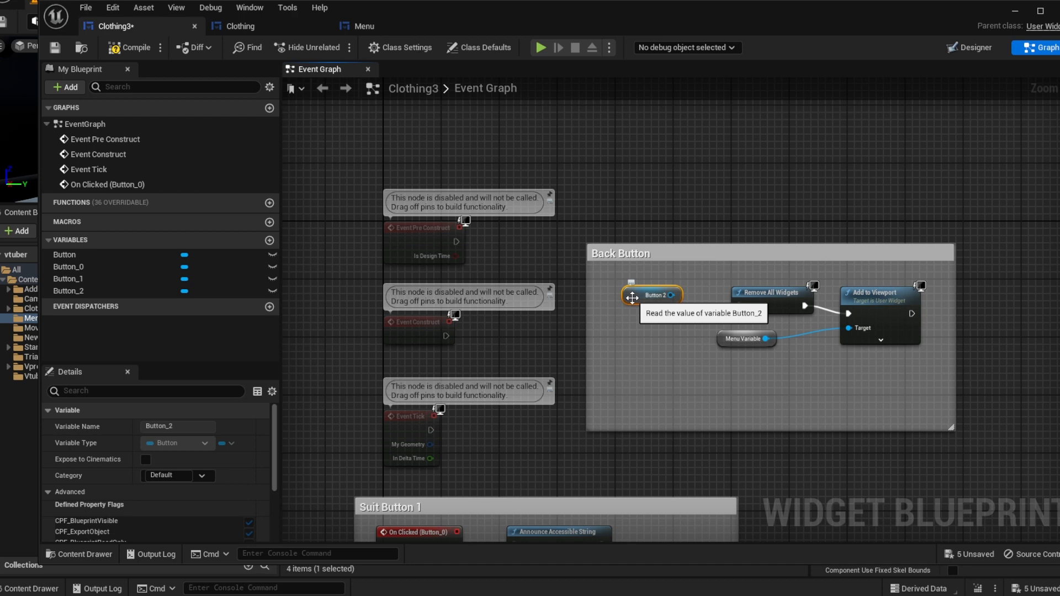
key("Delete")
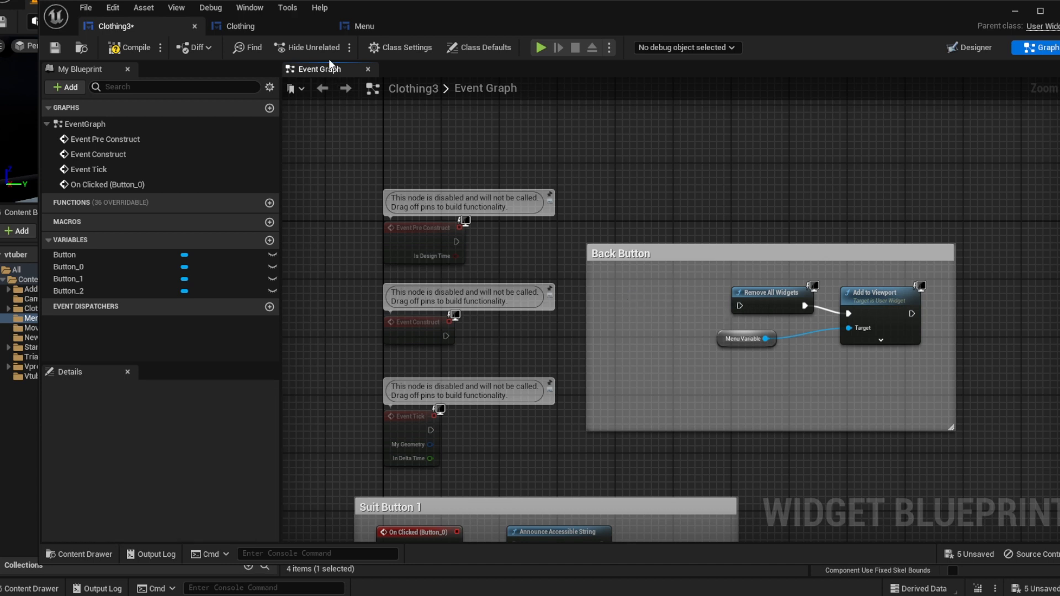
Add an On Clicked event for Button_2, place it in the Back Button comment box and connect it to Remove All Widgets.
left_click(74, 292)
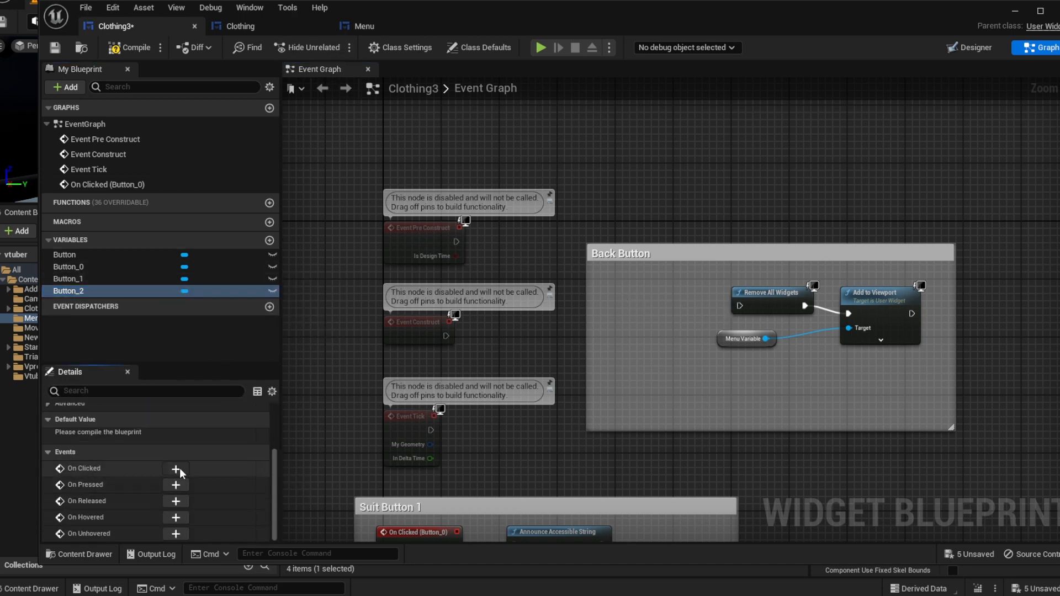
left_click(176, 468)
left_click_drag(703, 307, 907, 96)
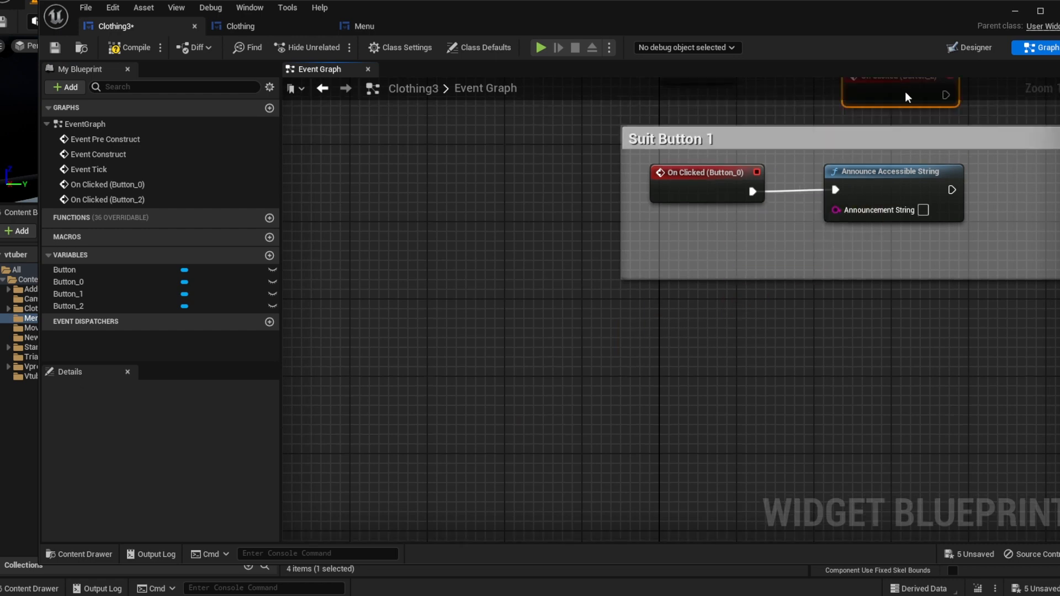
right_click_drag(984, 110, 525, 464)
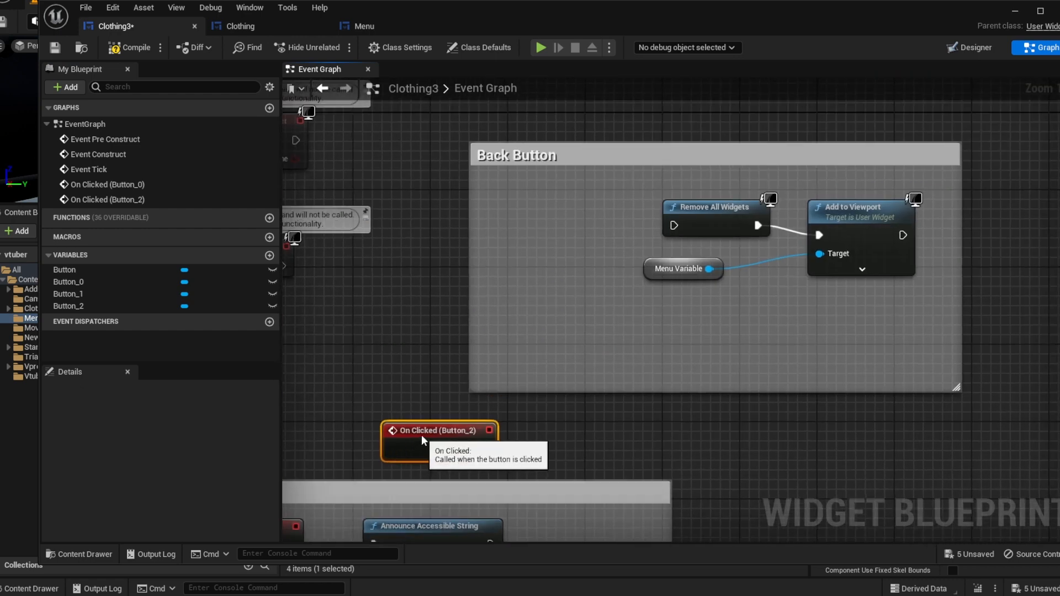
left_click_drag(421, 435, 523, 214)
left_click_drag(590, 227, 673, 226)
Move the four Back Button nodes together slightly upward inside their comment box.
left_click_drag(486, 188, 850, 265)
left_click_drag(918, 294, 917, 295)
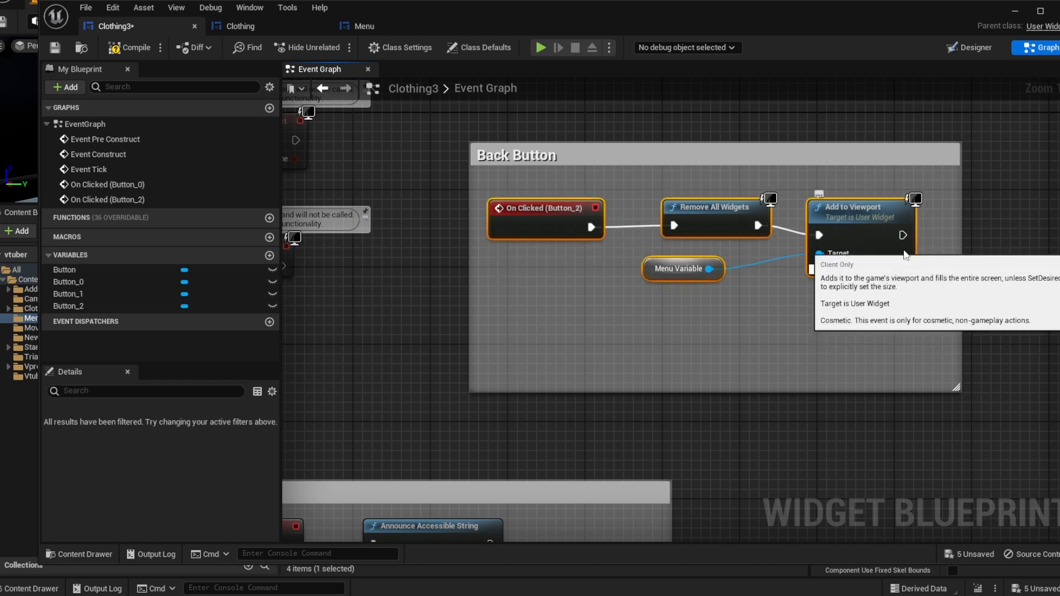
mouse_move(889, 254)
left_mouse_down()
mouse_move(887, 234)
mouse_move(886, 244)
left_mouse_up()
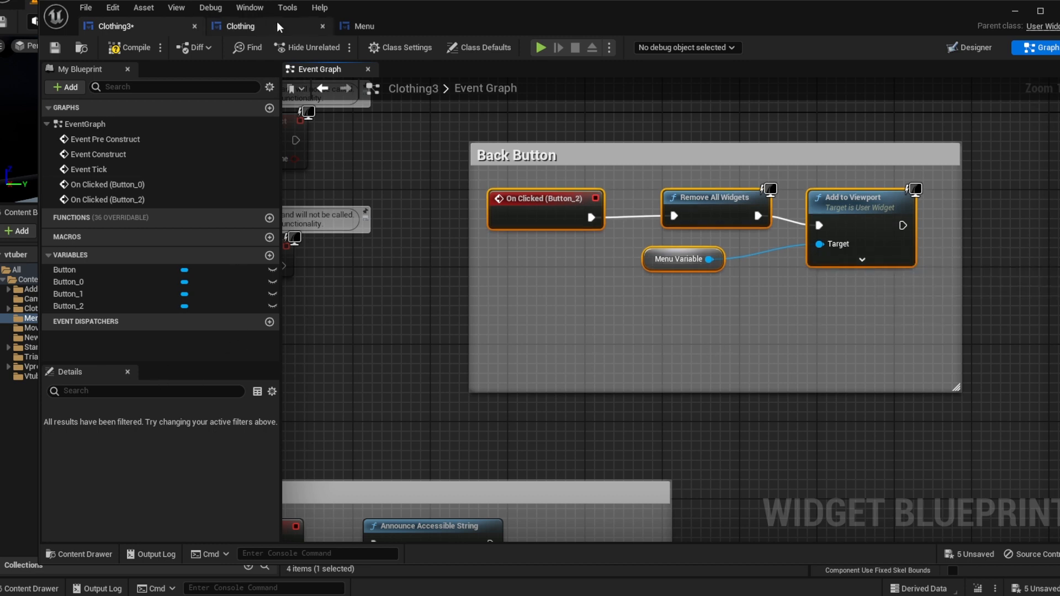
Check MenuVariable in the Clothing widget and create a variable named Menu Variable in Clothing3.
left_click(371, 26)
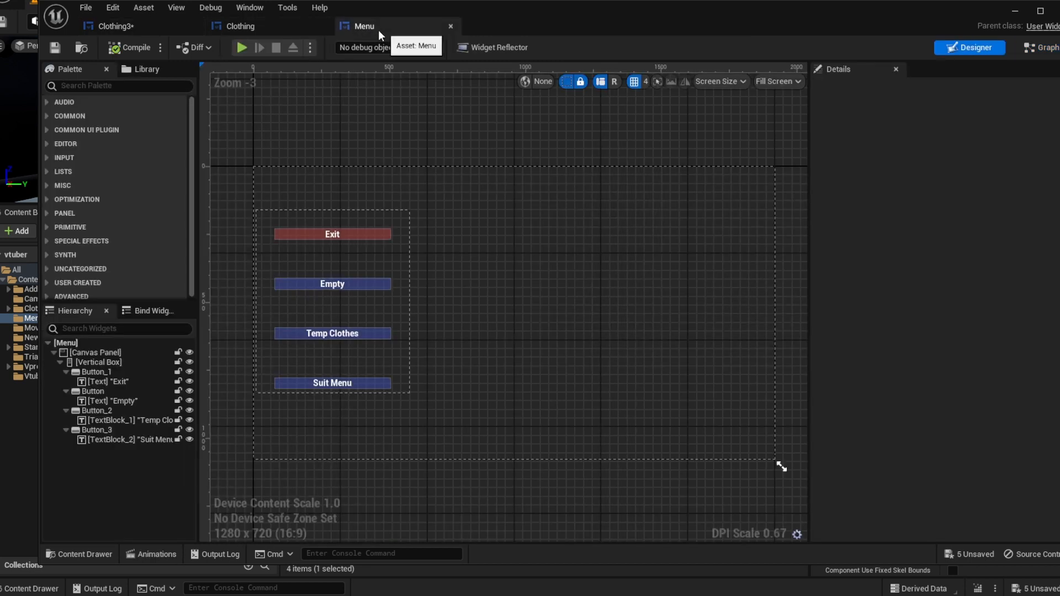
left_click(268, 25)
left_click(116, 274)
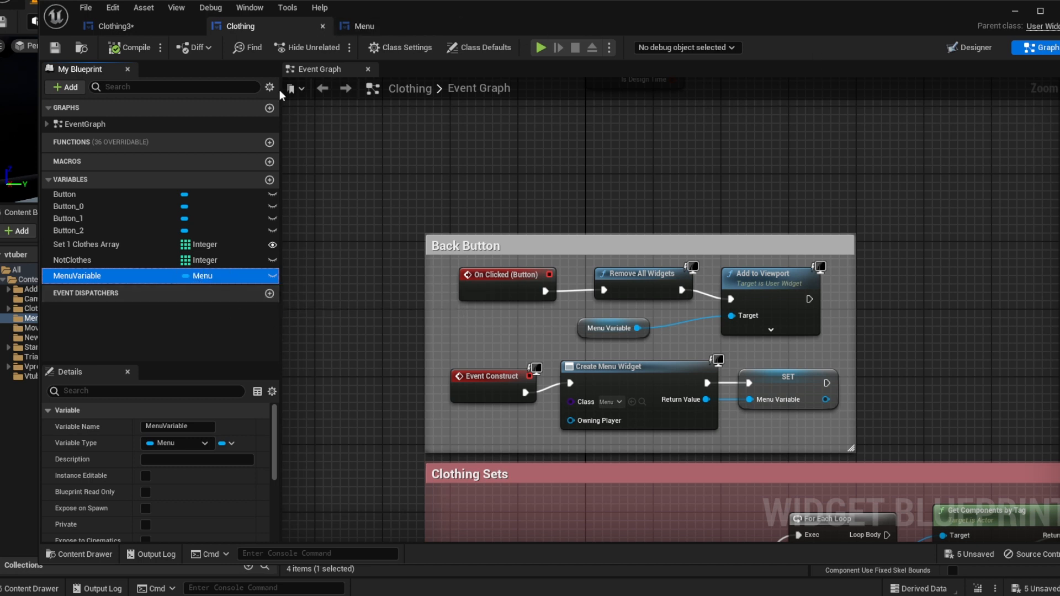
left_click(143, 25)
left_click(641, 412)
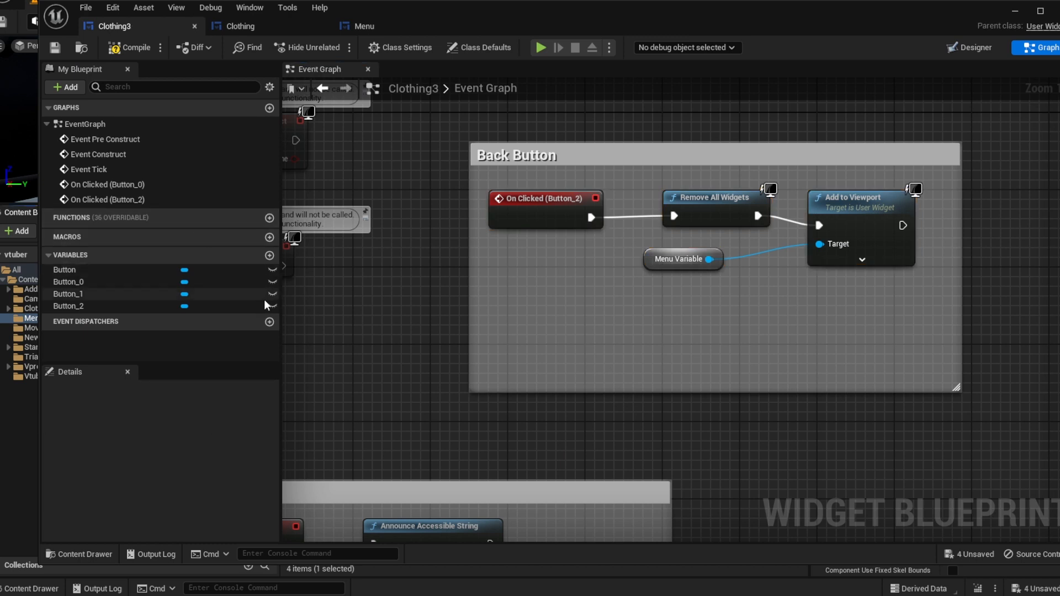
left_click(269, 255)
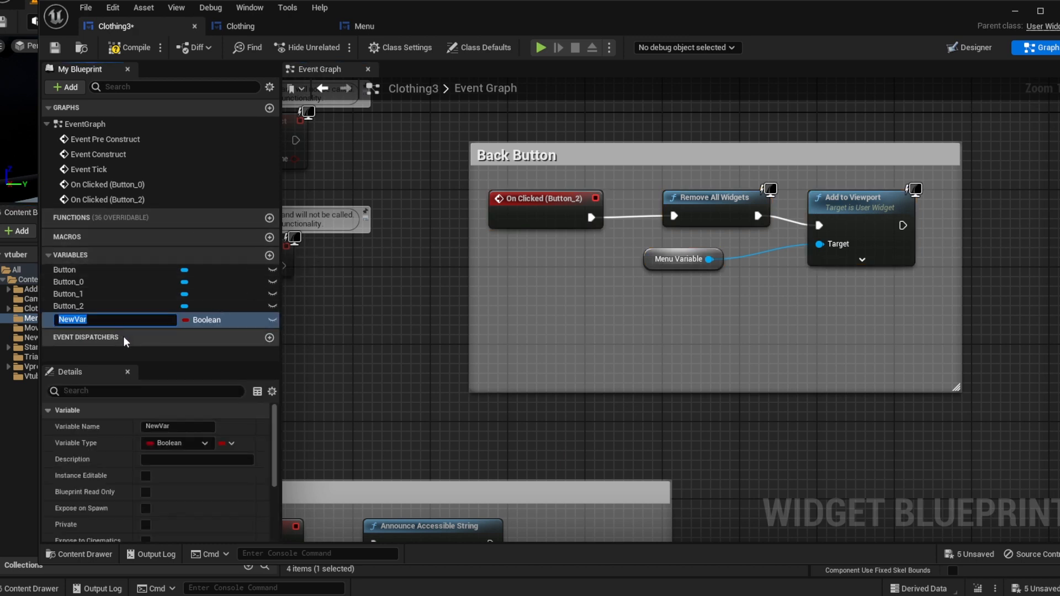
type("Menu Variable")
key("Return")
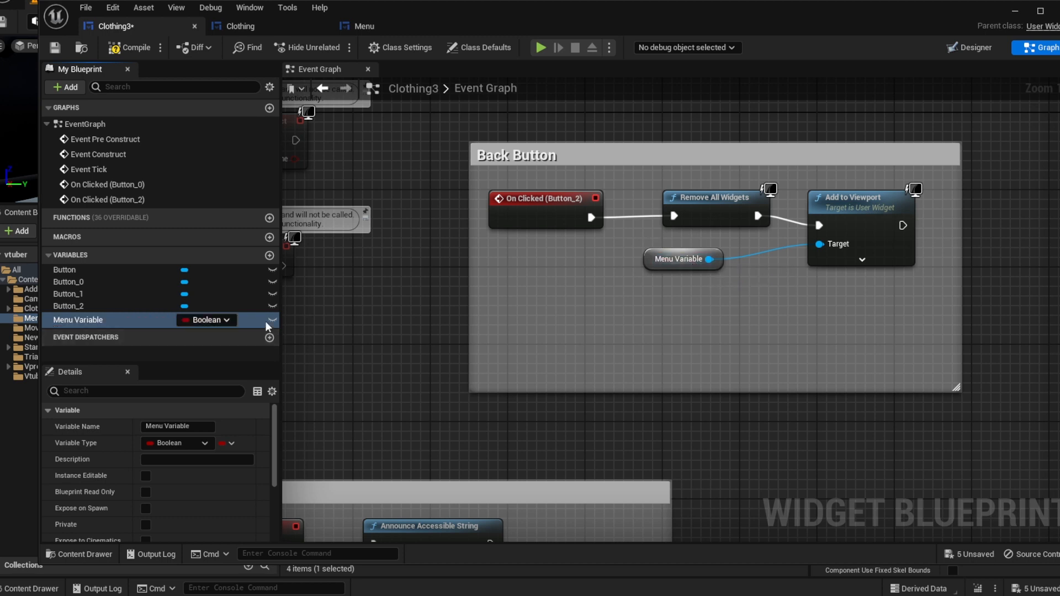
Delete the pasted Menu Variable node connected to Add to Viewport's Target.
left_click(682, 265)
key("Delete")
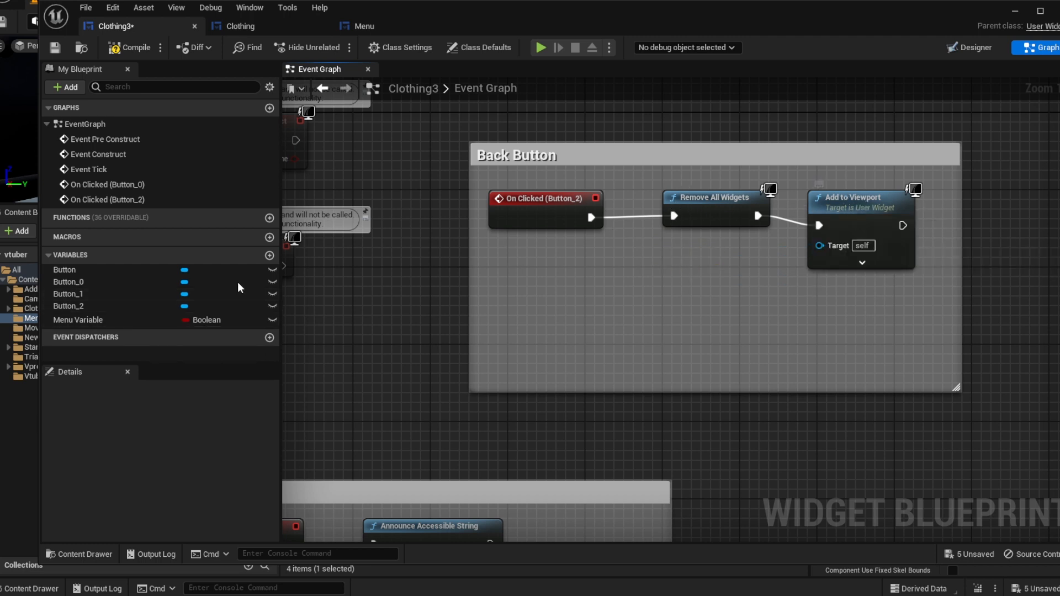
Change the type of Menu Variable in Clothing3 to a Menu Object Reference and save the widget.
left_click(230, 319)
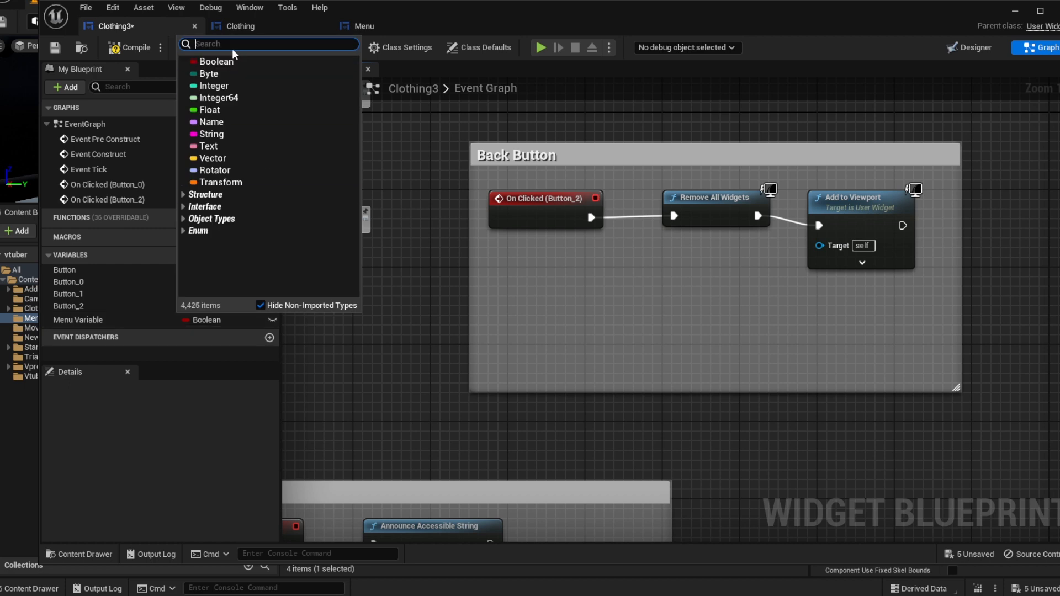
type("Menu")
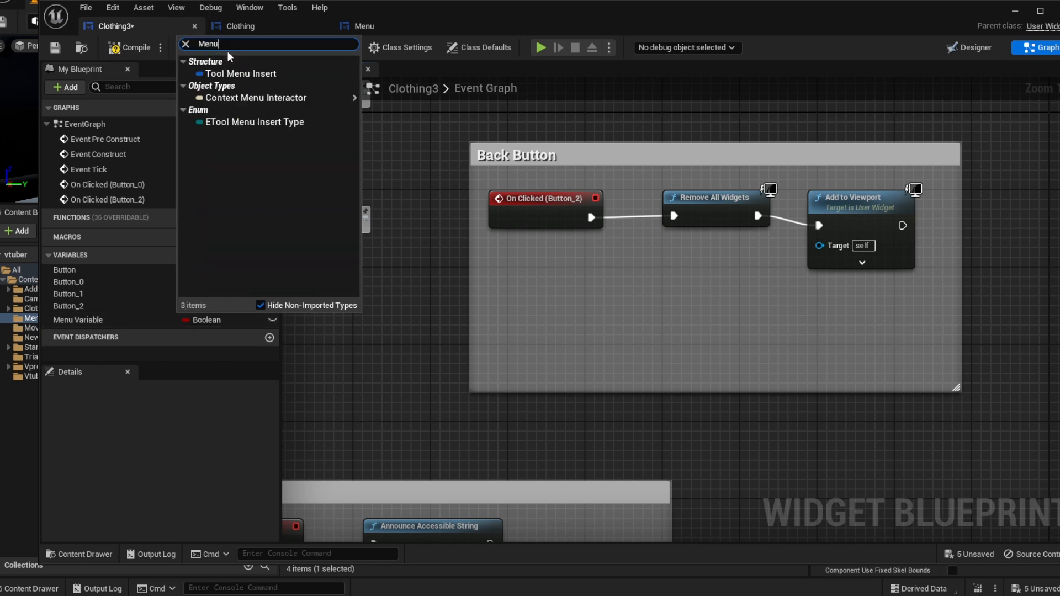
scroll(306, 177, "down", 3)
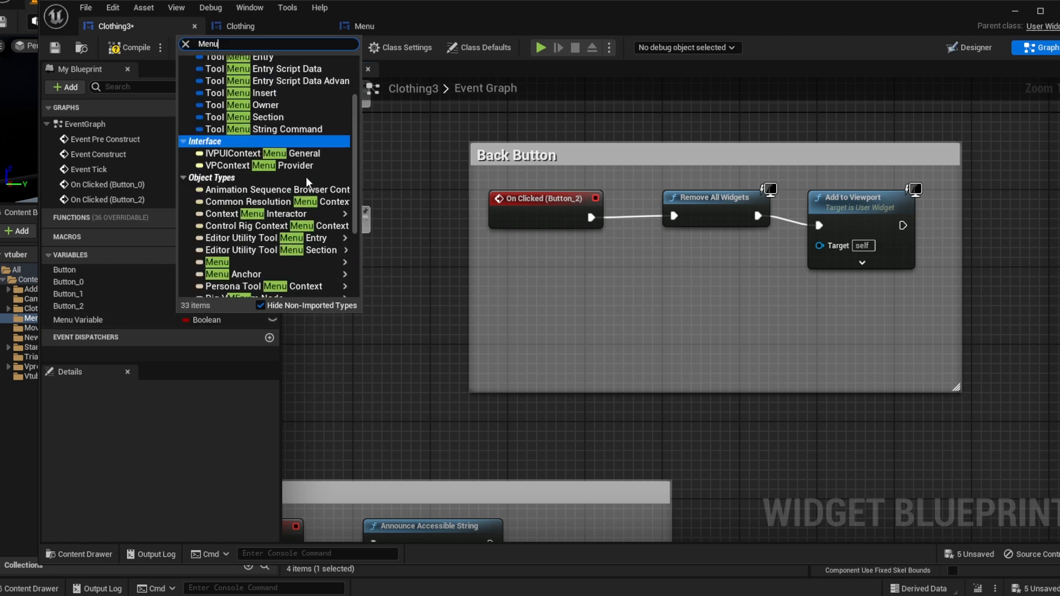
scroll(303, 176, "up", 1)
scroll(298, 180, "down", 4)
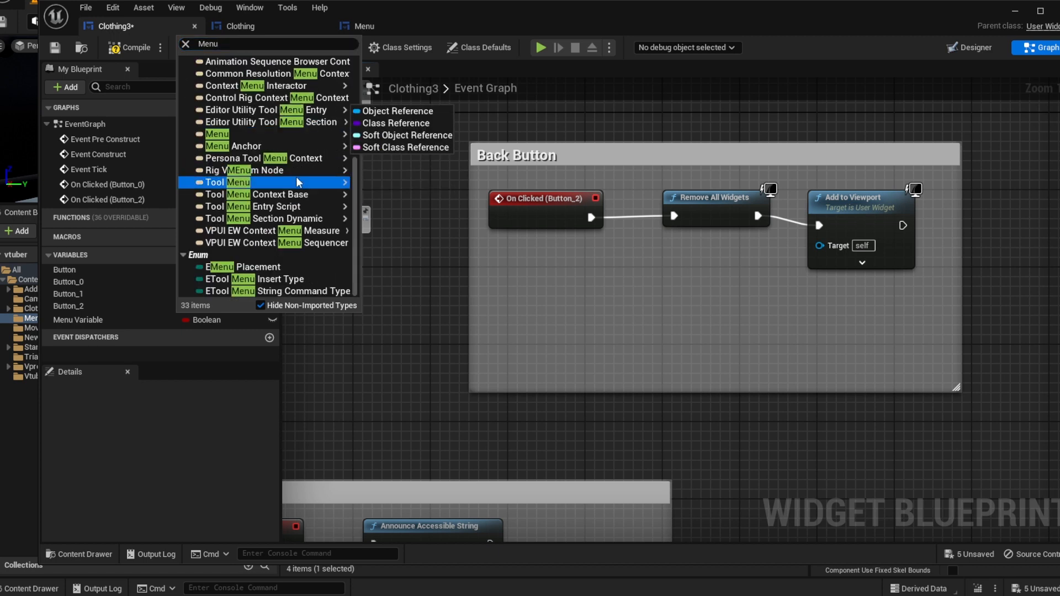
scroll(297, 182, "up", 6)
scroll(296, 182, "down", 2)
scroll(297, 183, "up", 2)
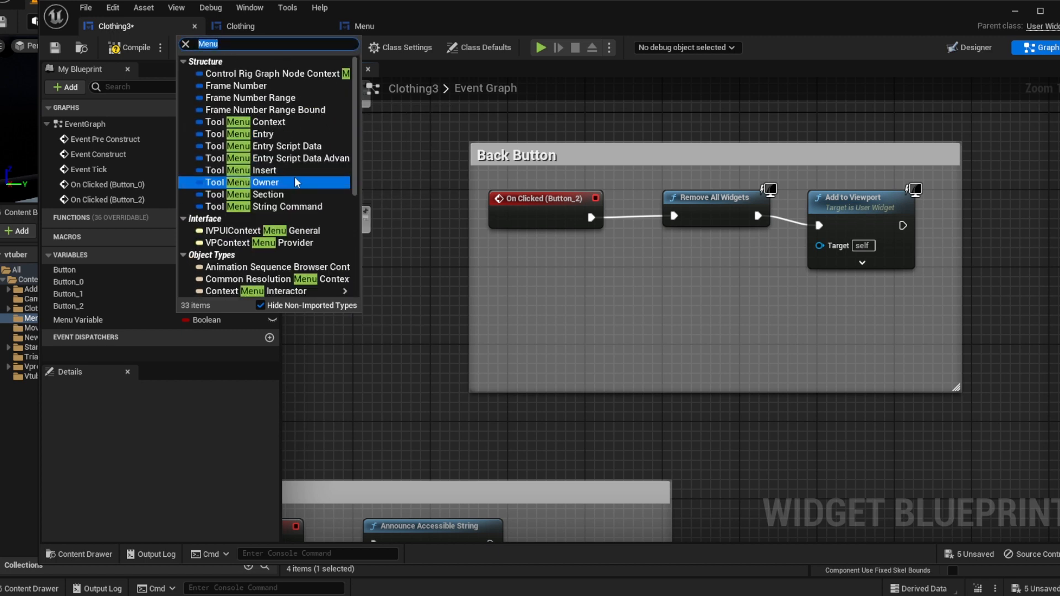
scroll(297, 182, "down", 3)
mouse_move(278, 250)
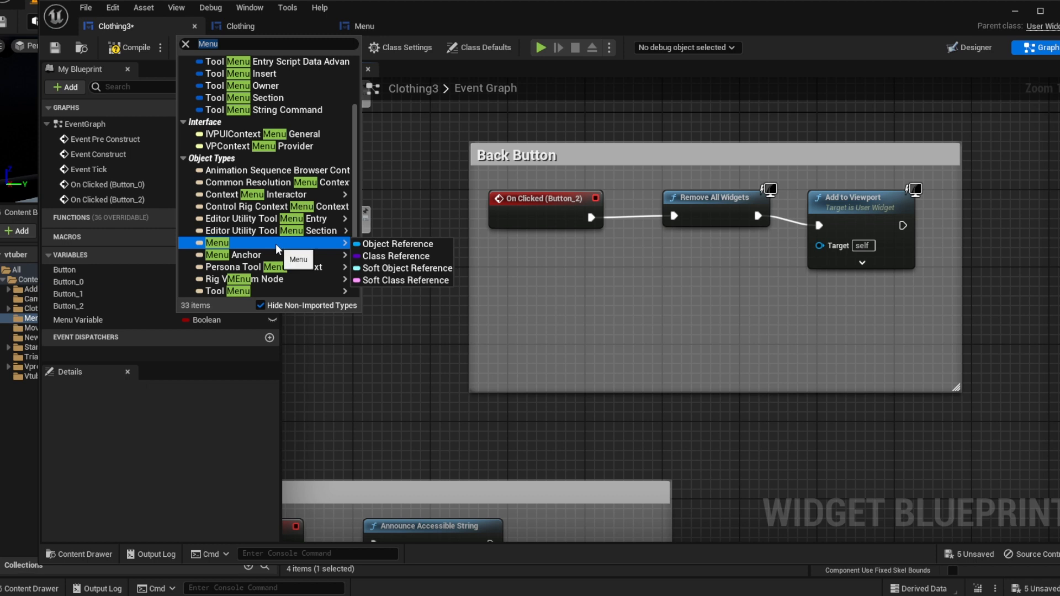
left_click(396, 244)
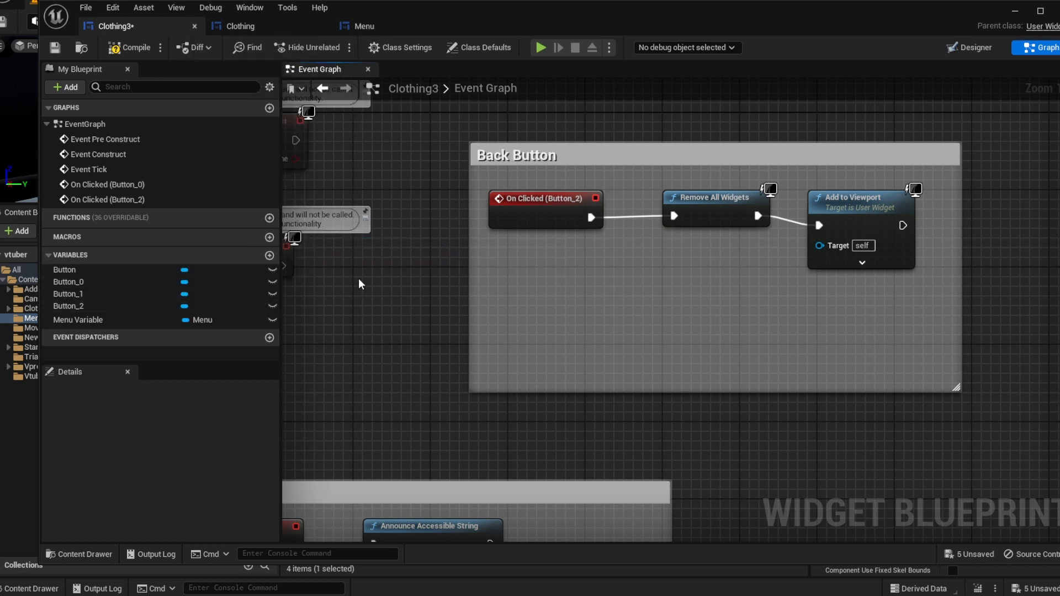
left_click(357, 26)
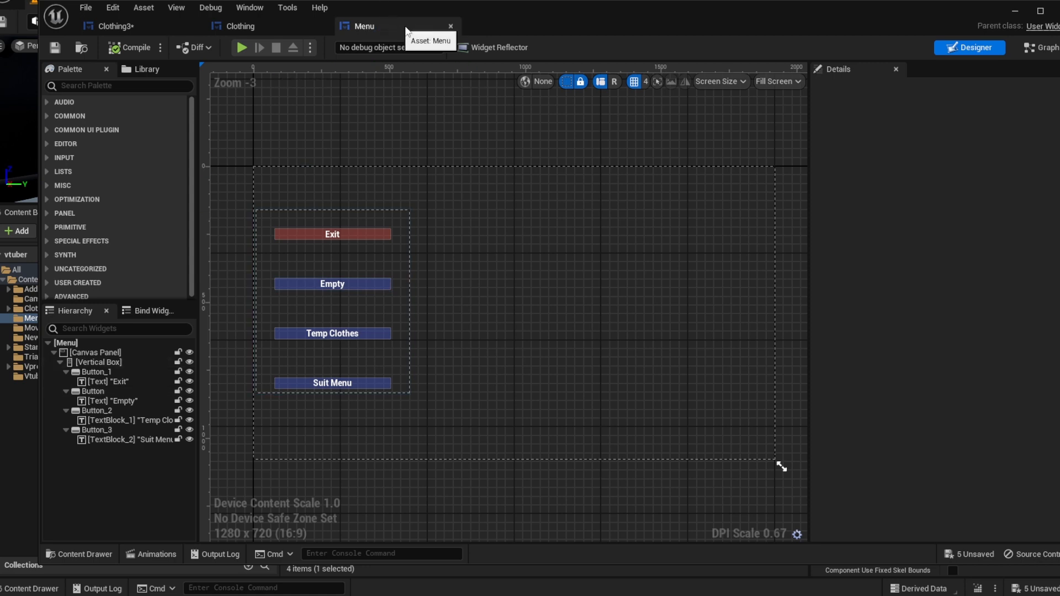
left_click(138, 26)
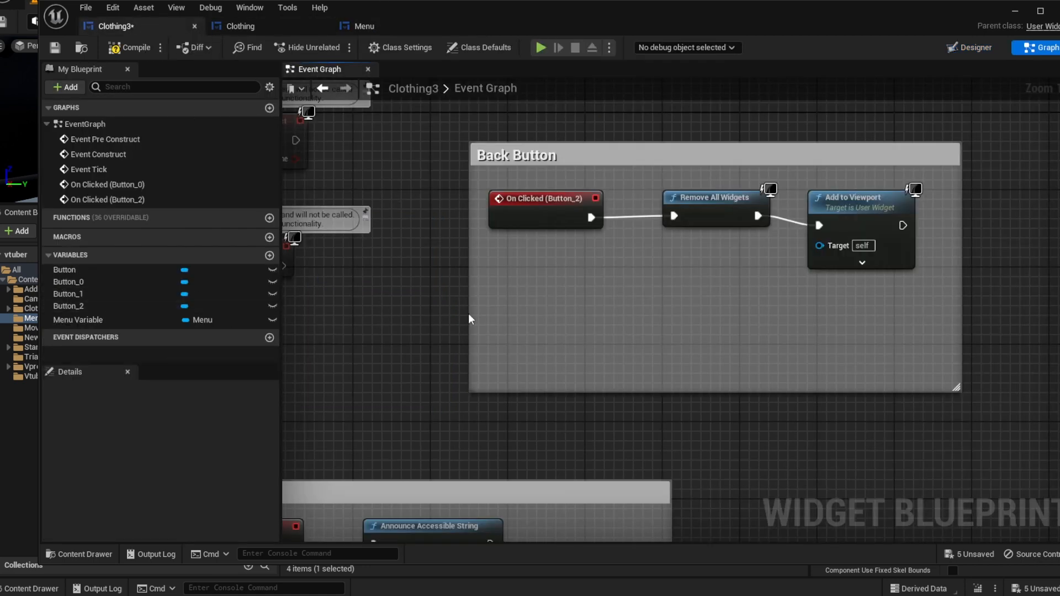
key("ctrl+s")
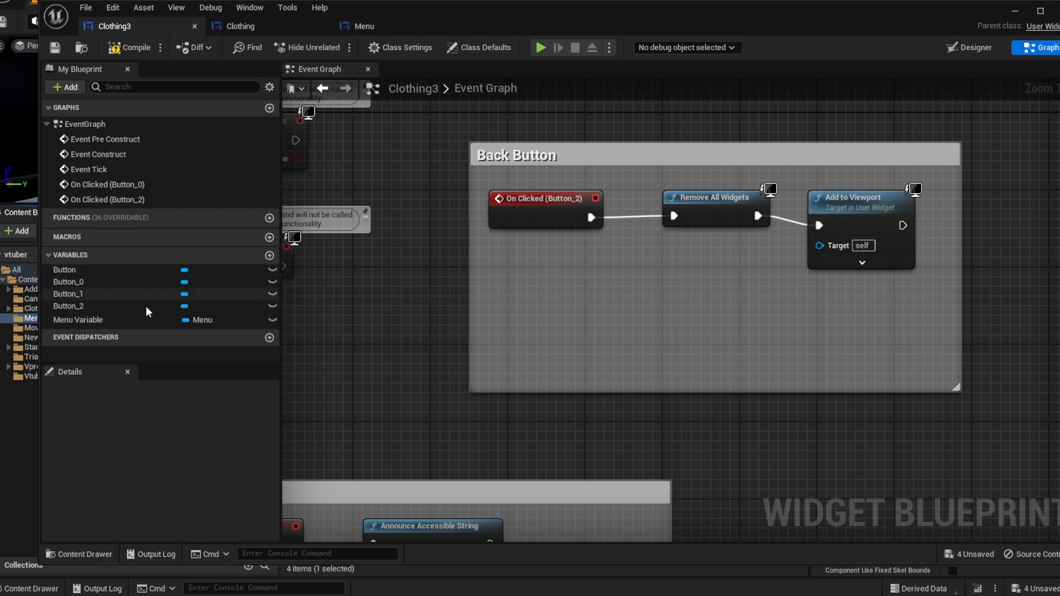
Place a Get Menu Variable node in the Back Button comment box and connect it to Add to Viewport's Target.
left_click_drag(121, 323, 673, 264)
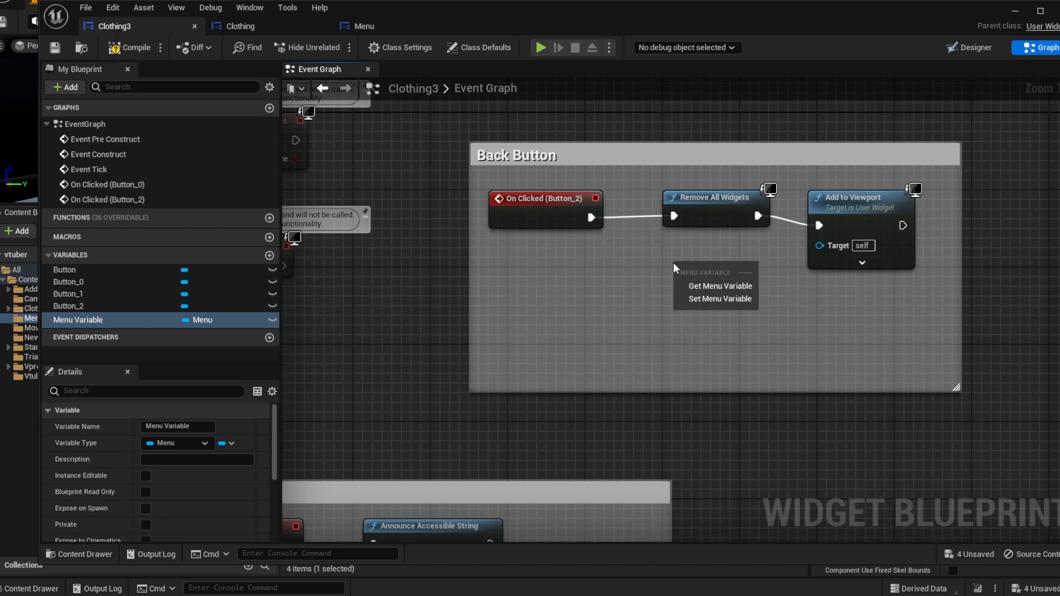
left_click(710, 286)
left_click_drag(738, 269, 819, 244)
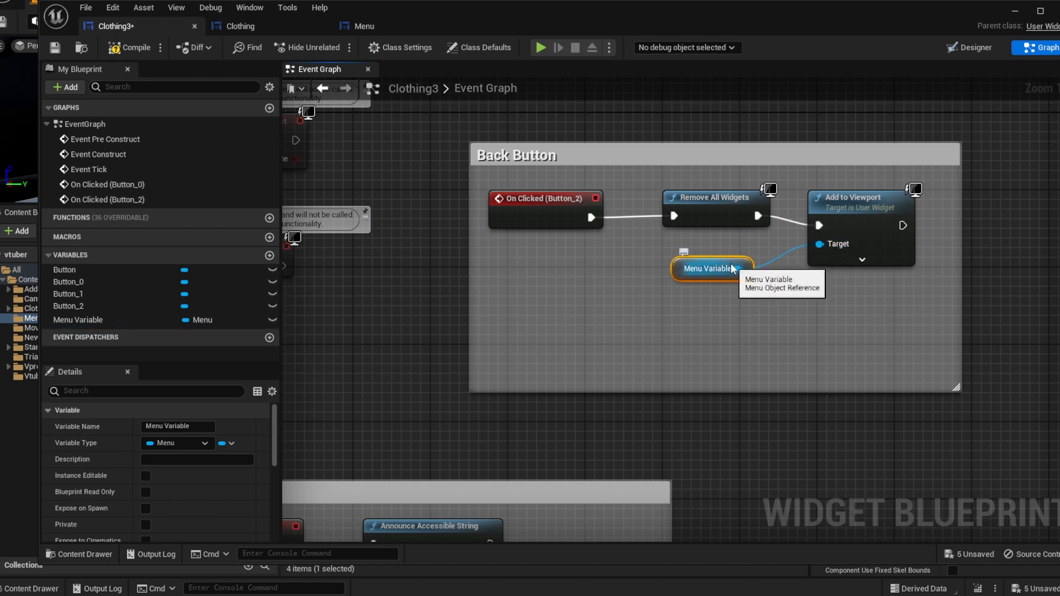
Check the Clothing widget's Back Button logic and move Clothing3's Event Construct node into the Back Button comment box under On Clicked (Button_2).
left_click(240, 26)
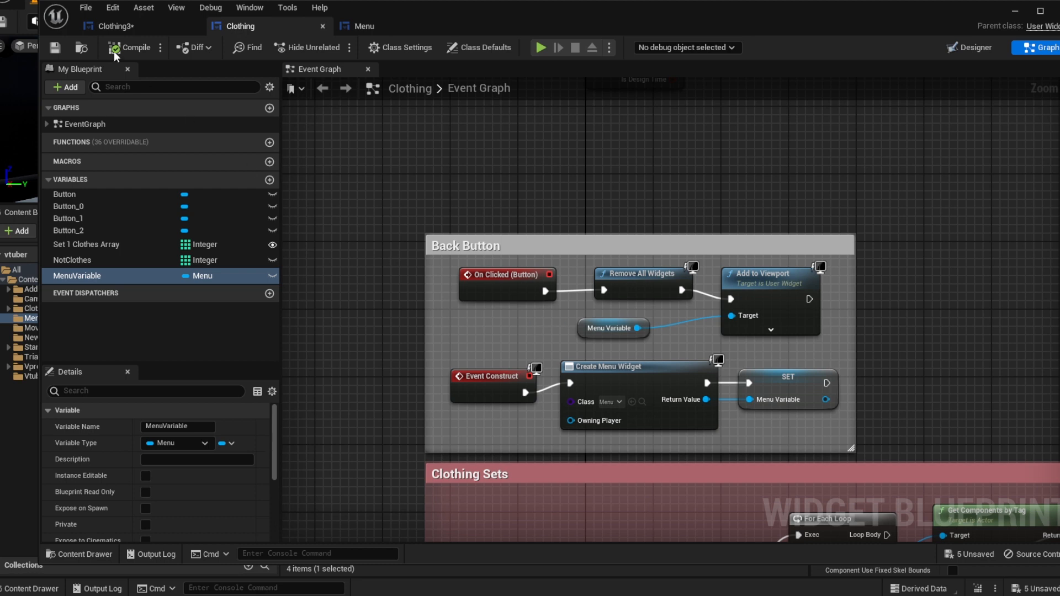
left_click(116, 26)
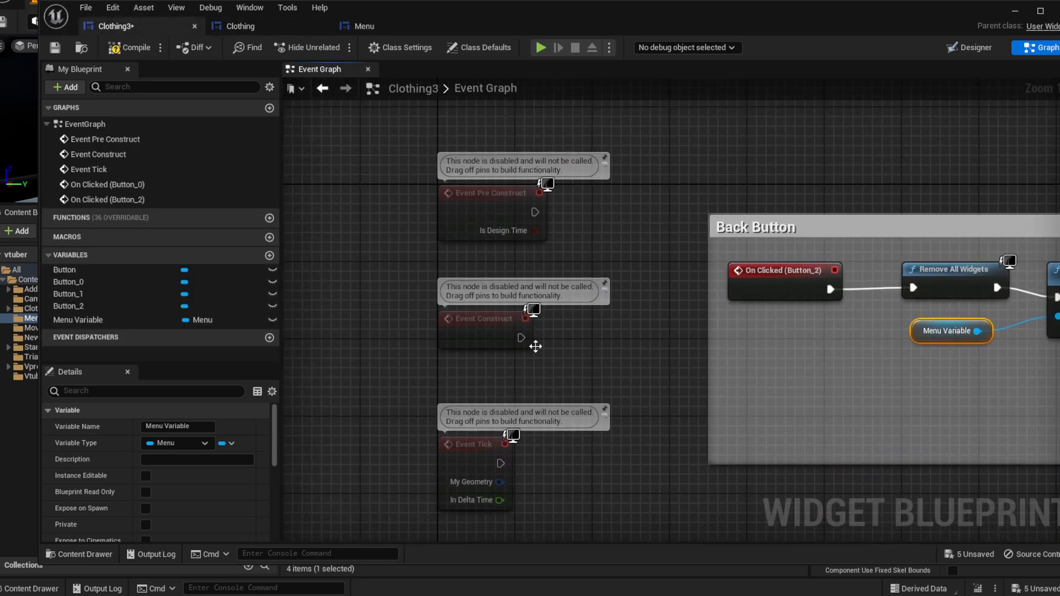
right_click_drag(536, 346, 442, 263)
left_click_drag(403, 245, 689, 318)
right_click_drag(642, 318, 451, 307)
Add a Create Widget node with class Menu in the Back Button comment box and connect Event Construct to it.
left_click(356, 26)
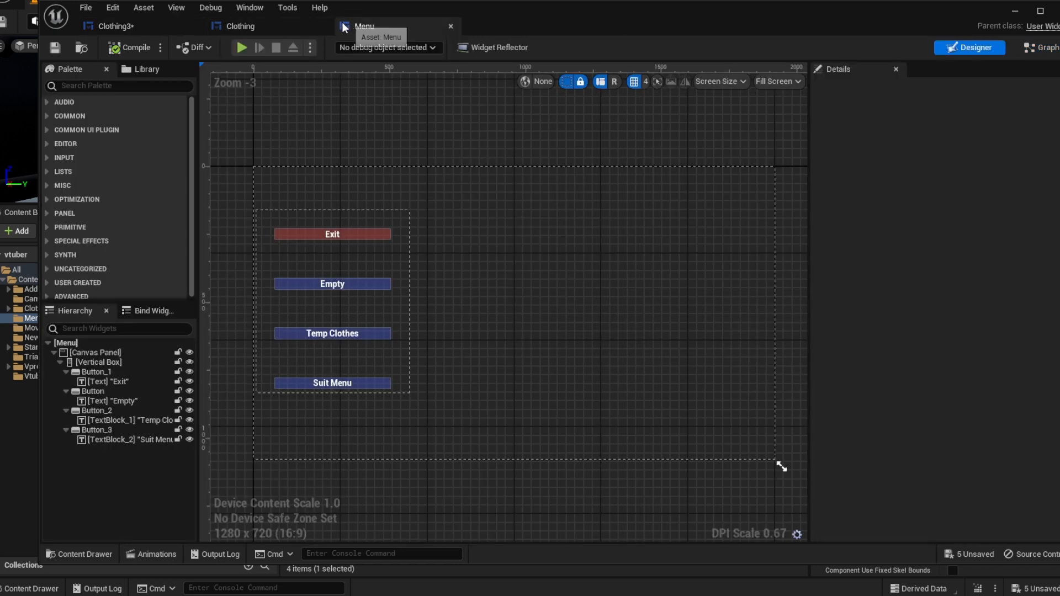
left_click(243, 27)
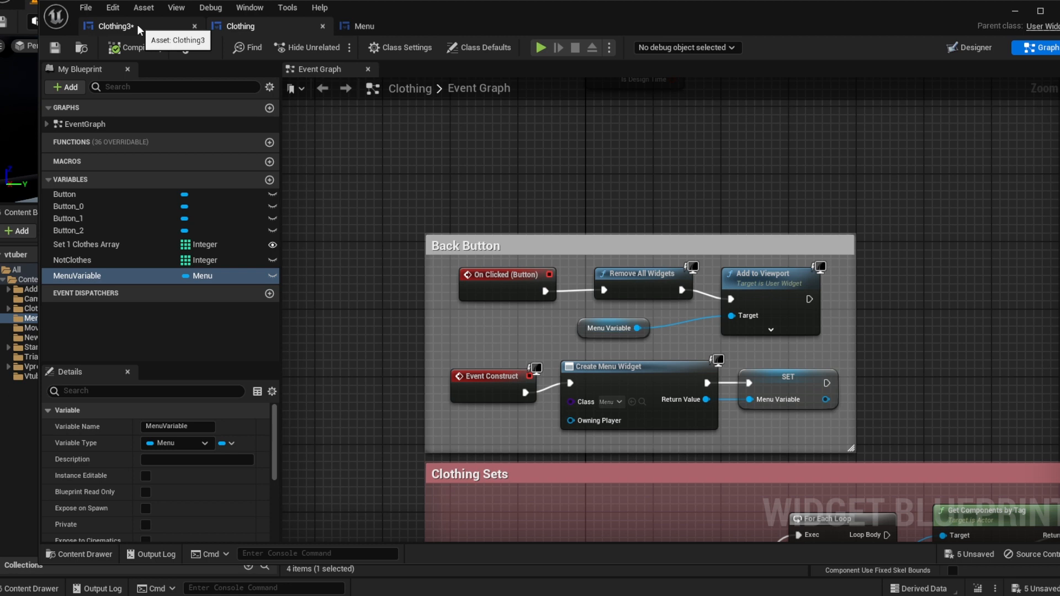
left_click(137, 24)
right_click(621, 318)
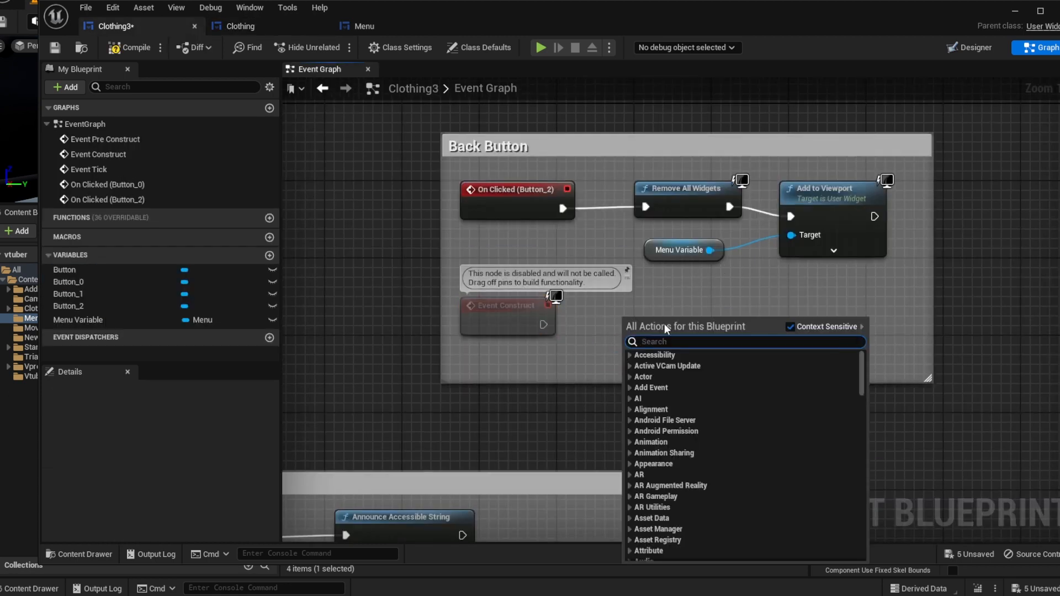
type("create")
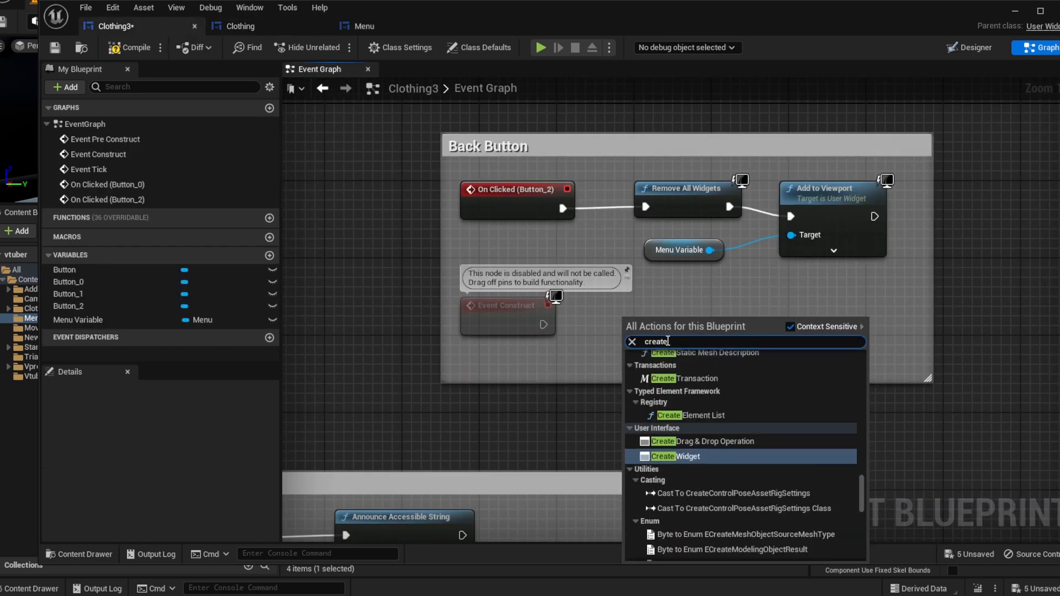
type(" wid")
key("Return")
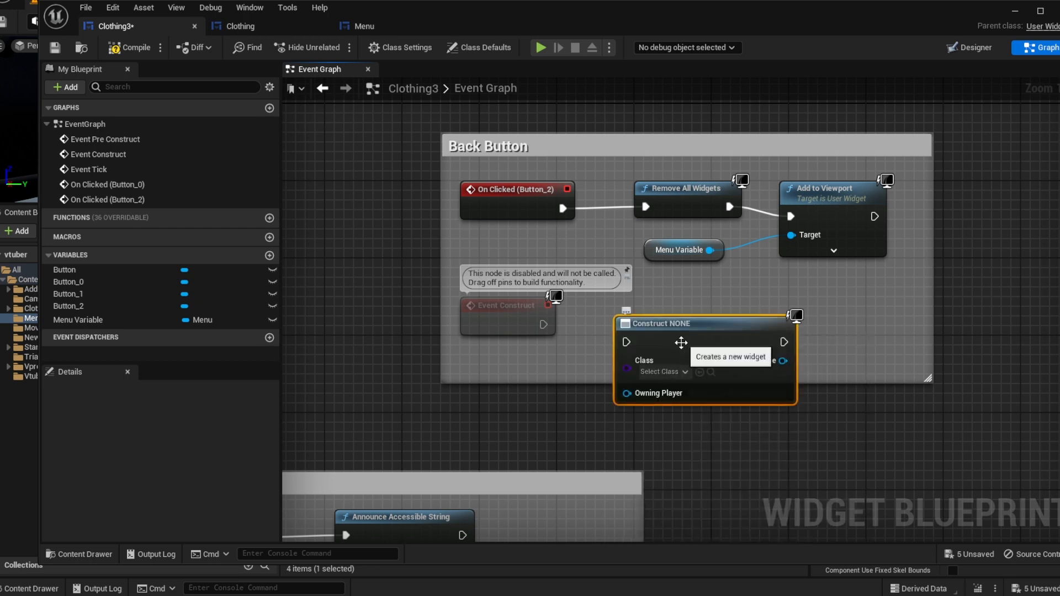
left_click_drag(680, 330, 670, 302)
left_click_drag(543, 324, 621, 312)
left_click(672, 343)
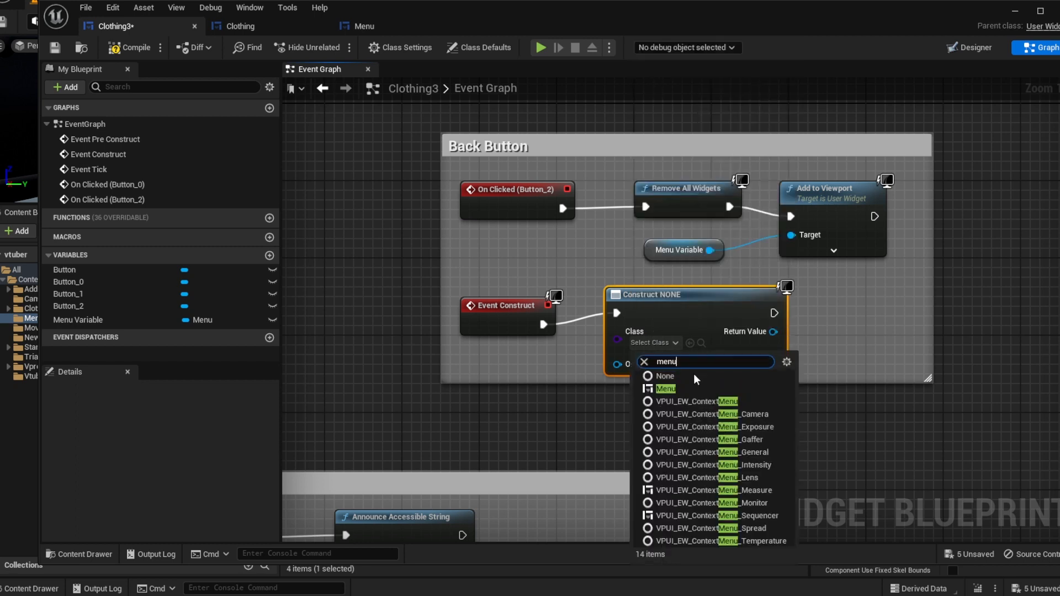
left_click(669, 390)
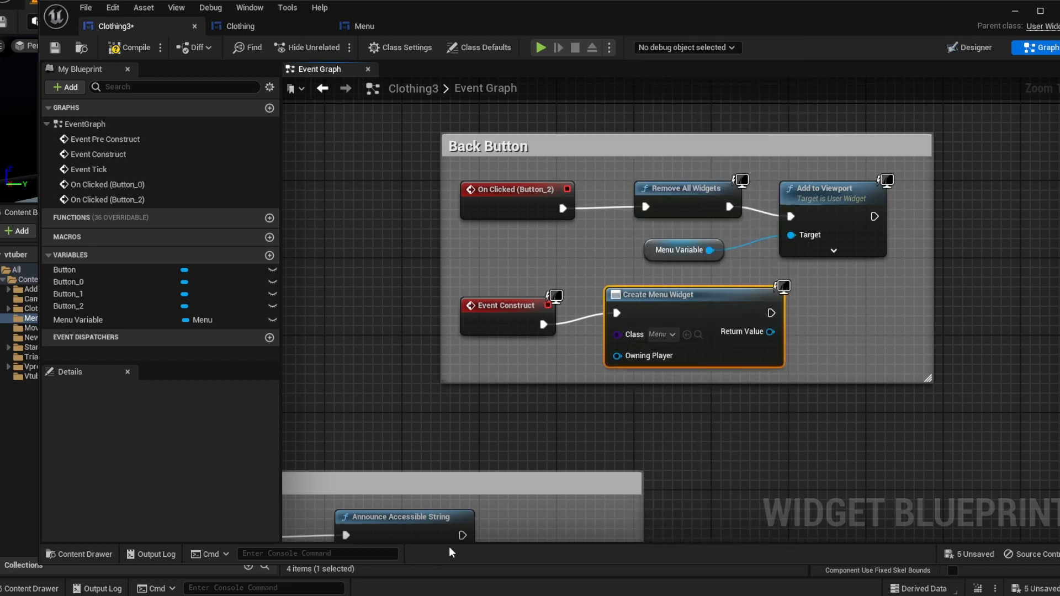
Add a Set Menu Variable node in the widened Back Button comment box, fed by Create Menu Widget's execution output and Return Value.
left_click(264, 26)
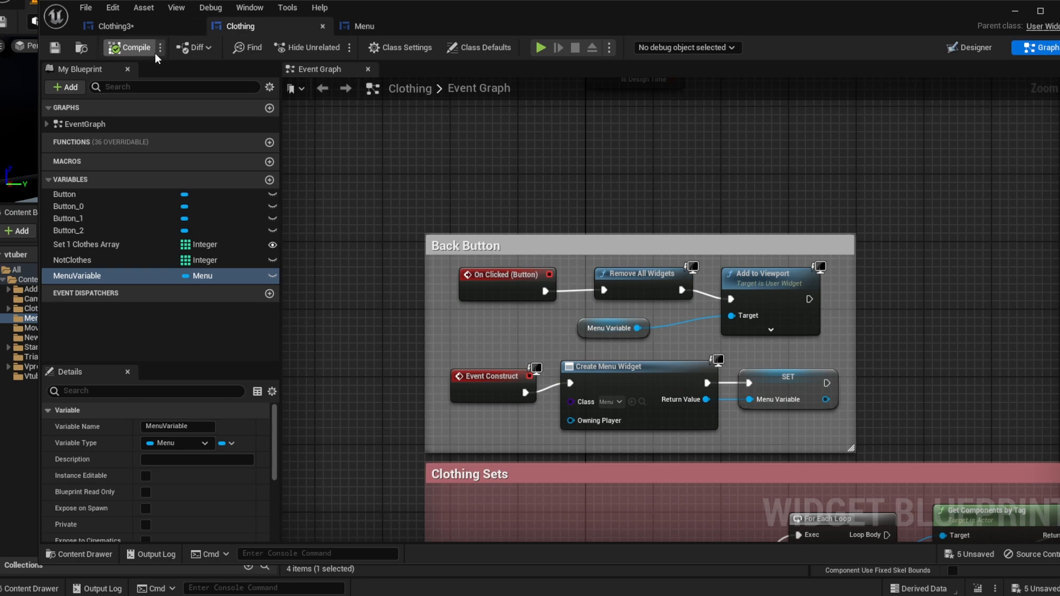
left_click(123, 26)
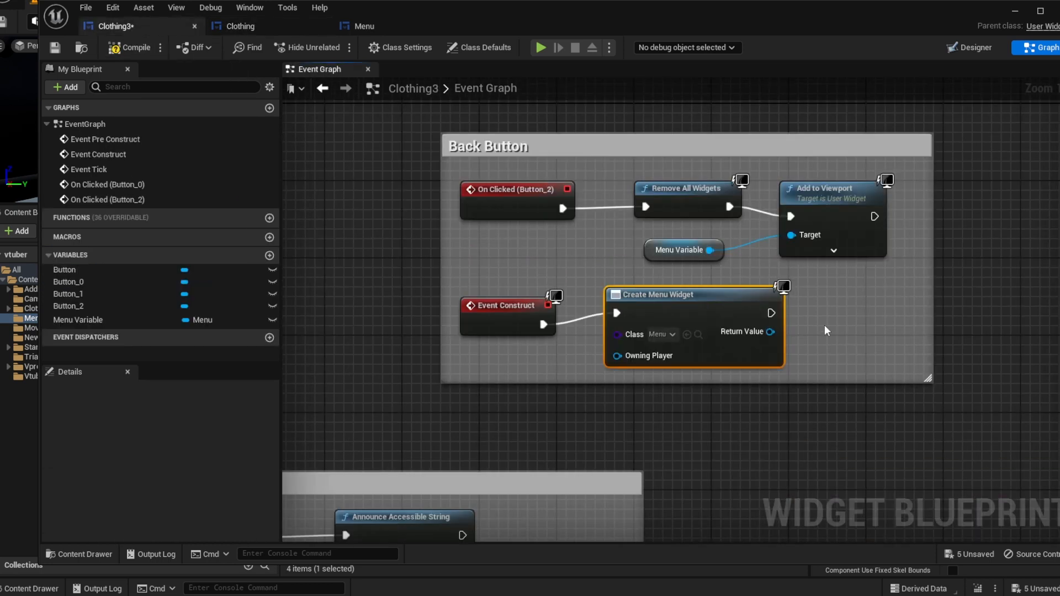
left_click_drag(78, 319, 843, 306)
left_click(885, 355)
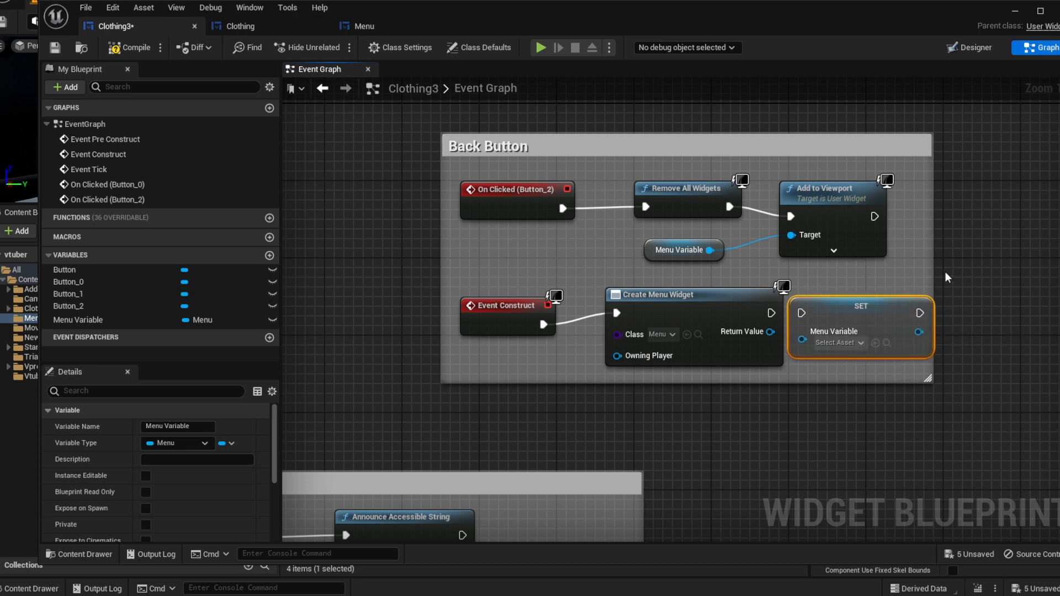
left_click_drag(932, 280, 989, 279)
left_click_drag(877, 304, 896, 304)
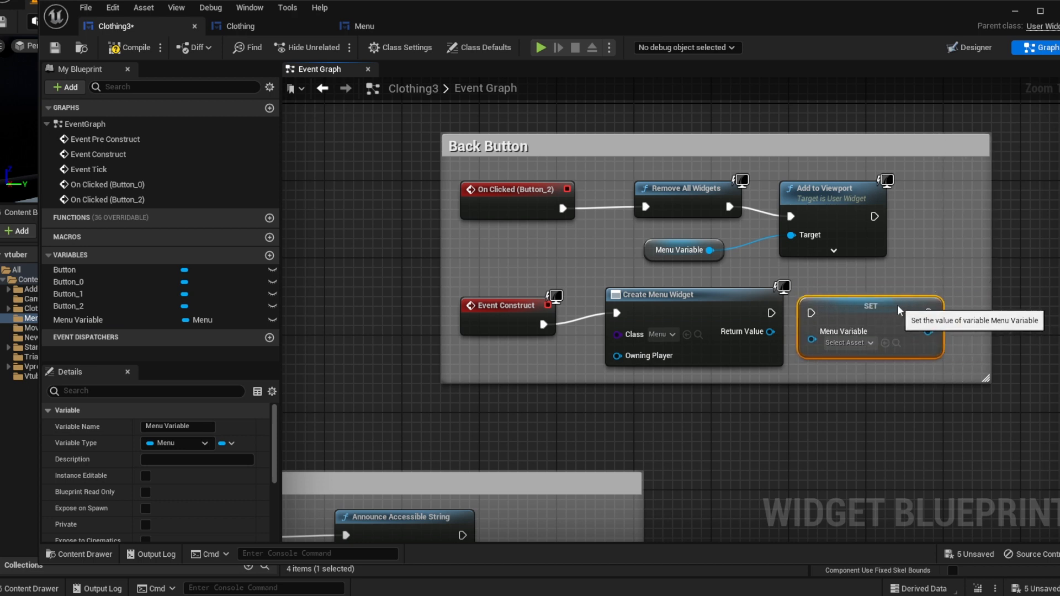
left_click_drag(771, 313, 822, 334)
left_click(842, 415)
Move the disabled Event Tick and Event Pre Construct nodes side by side above the Back Button comment box.
right_click_drag(755, 443, 849, 425)
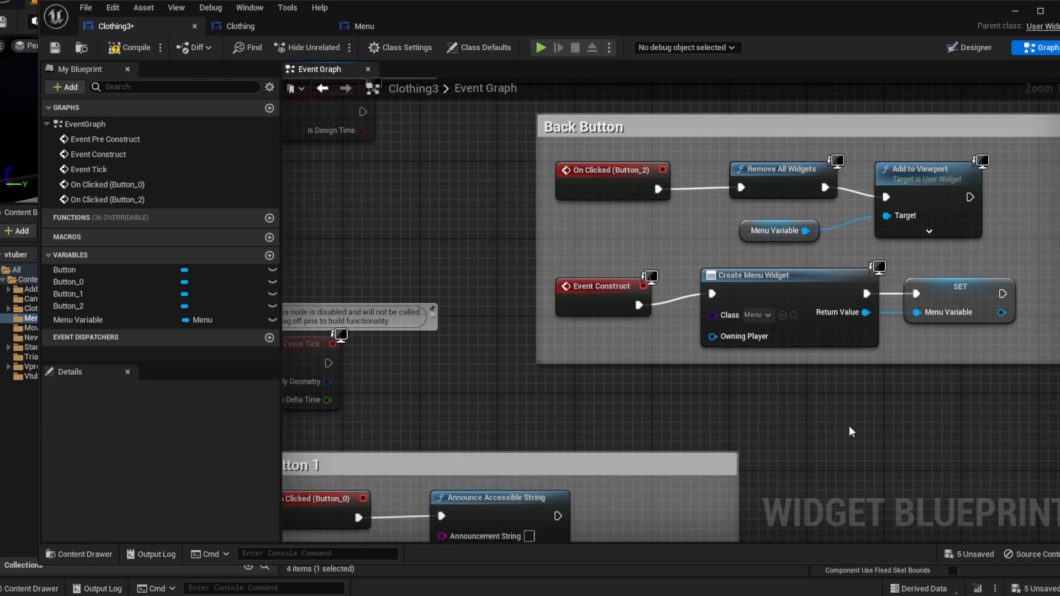
right_click_drag(704, 404, 822, 386)
scroll(821, 391, "down", 1)
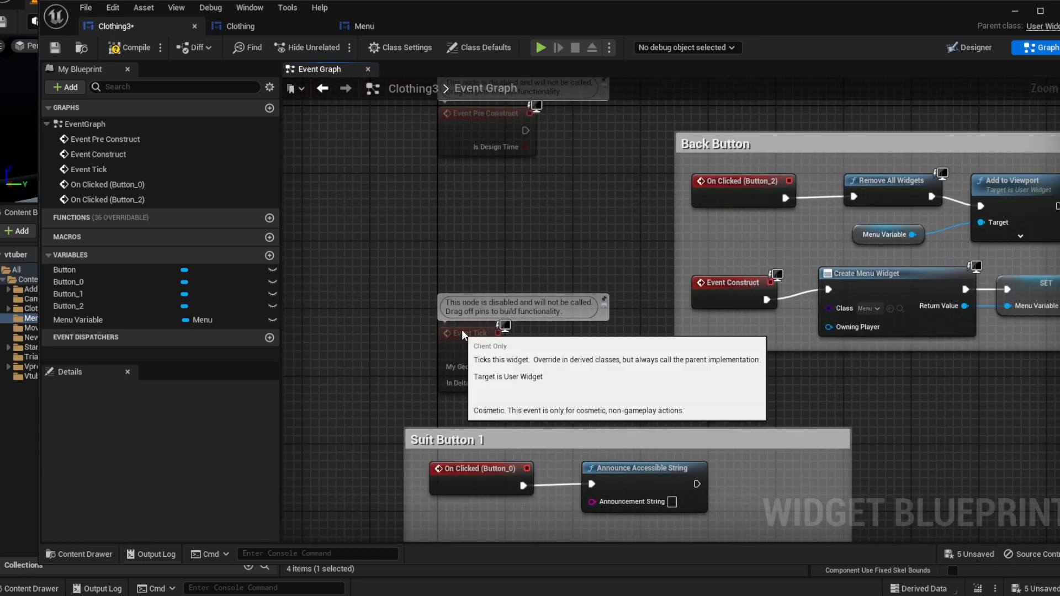
left_click_drag(461, 329, 603, 104)
right_click_drag(566, 238, 589, 444)
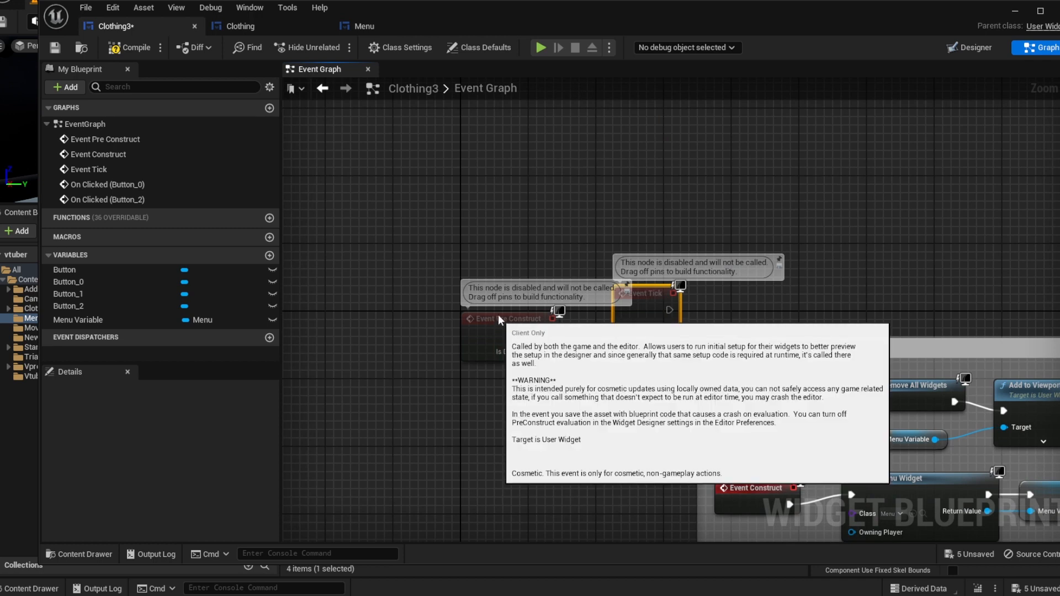
left_click_drag(498, 316, 491, 264)
left_click_drag(636, 291, 627, 268)
Move the Back Button comment box with its nodes directly above the Suit Button 1 comment box.
right_click_drag(599, 433, 659, 271)
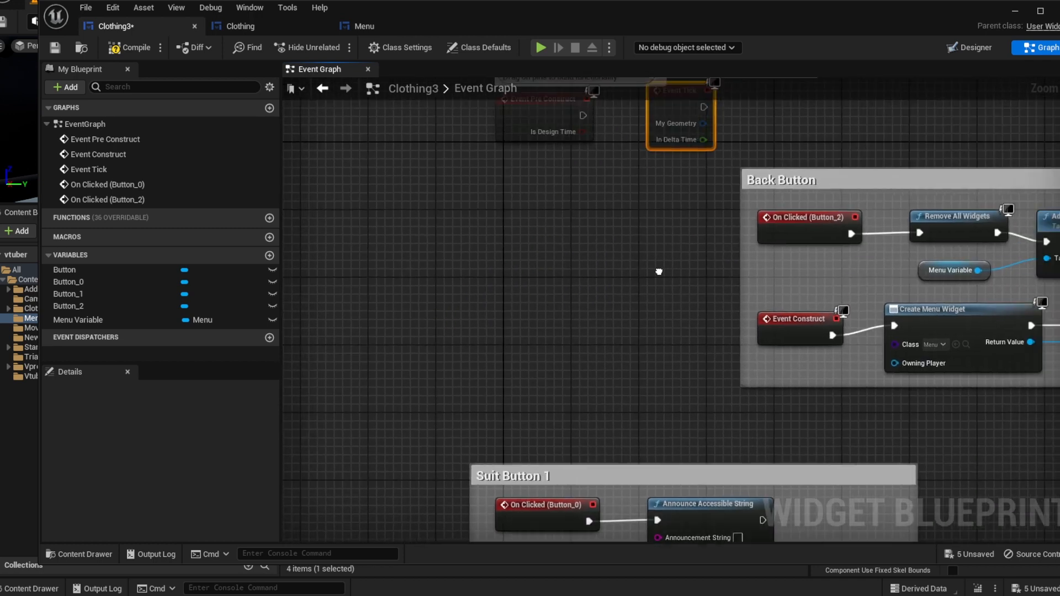
left_click_drag(859, 186, 590, 204)
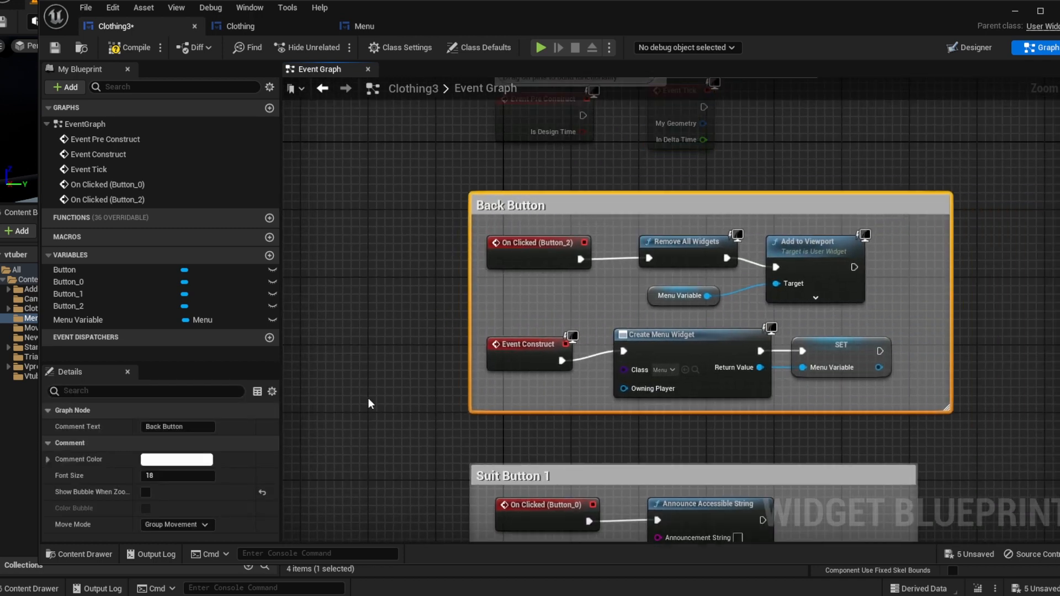
scroll(461, 485, "down", 1)
right_click_drag(461, 485, 510, 260)
right_click_drag(578, 406, 516, 439)
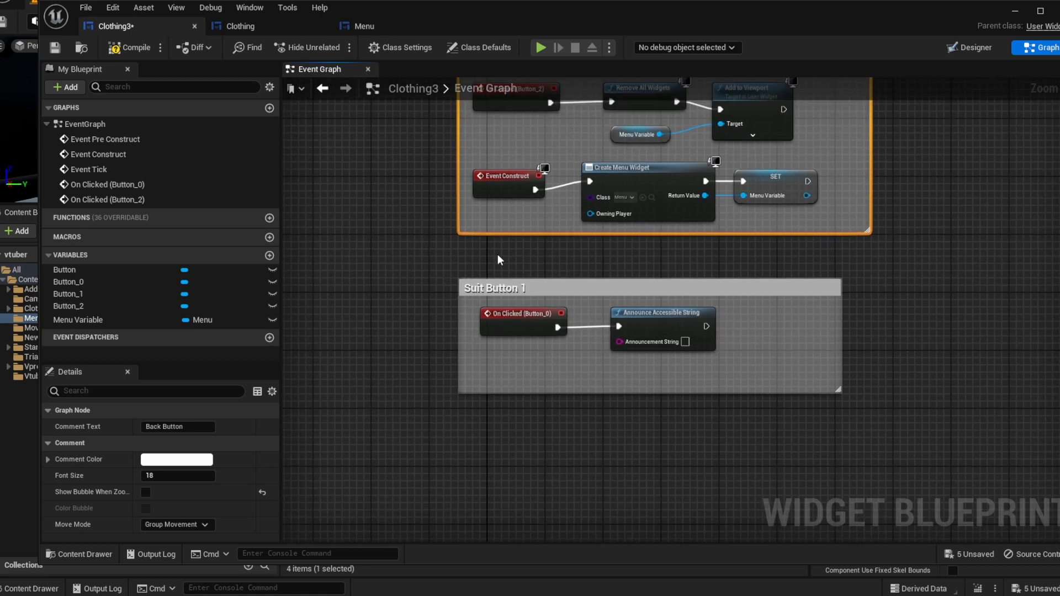
Change the first suit button's label in the Clothing3 widget design to "Casual Set 1".
left_click(356, 28)
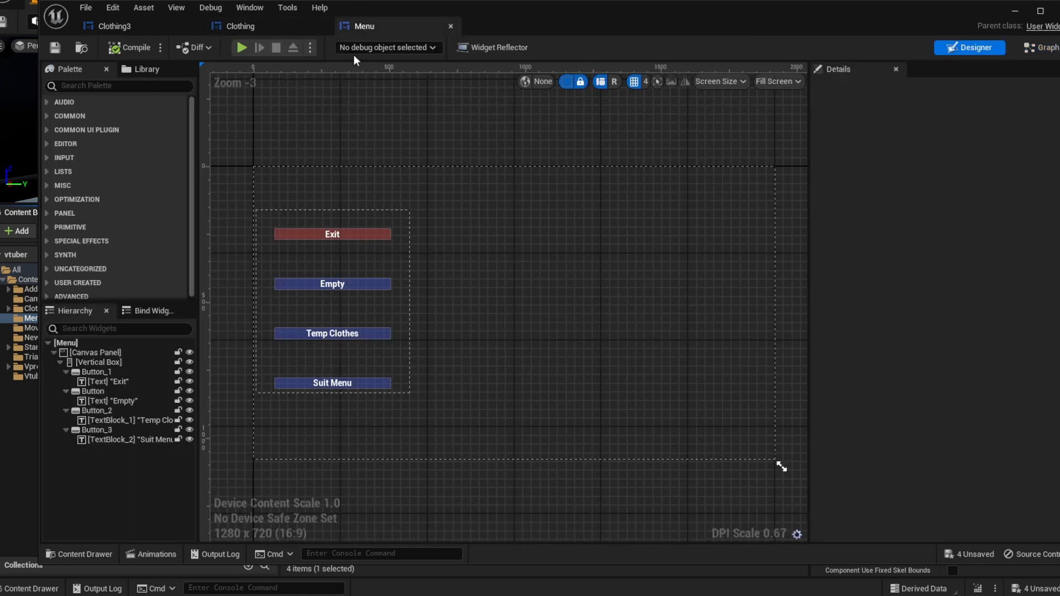
left_click(144, 26)
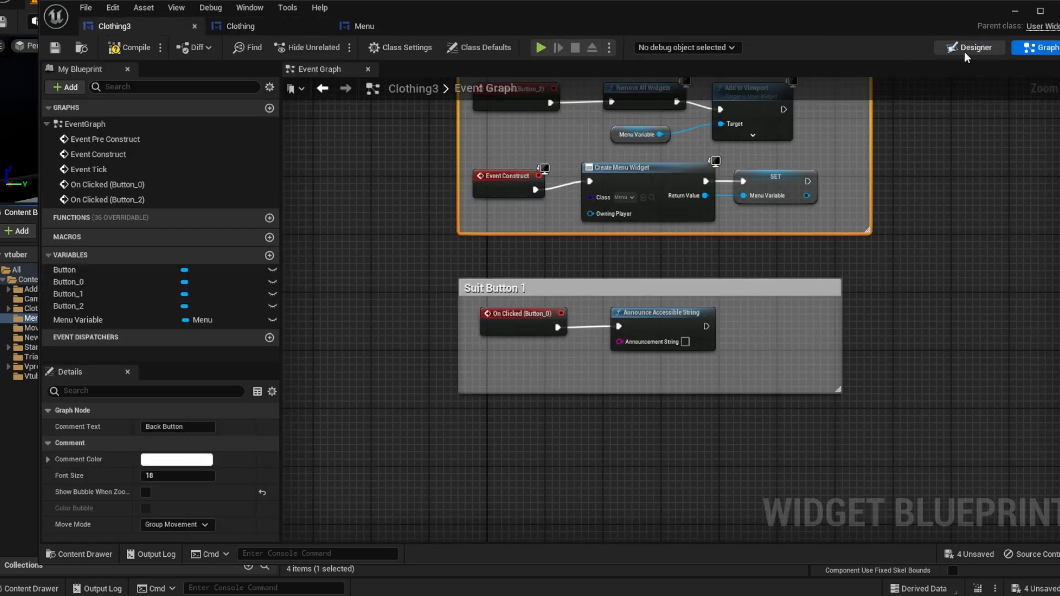
left_click(965, 53)
left_click(329, 209)
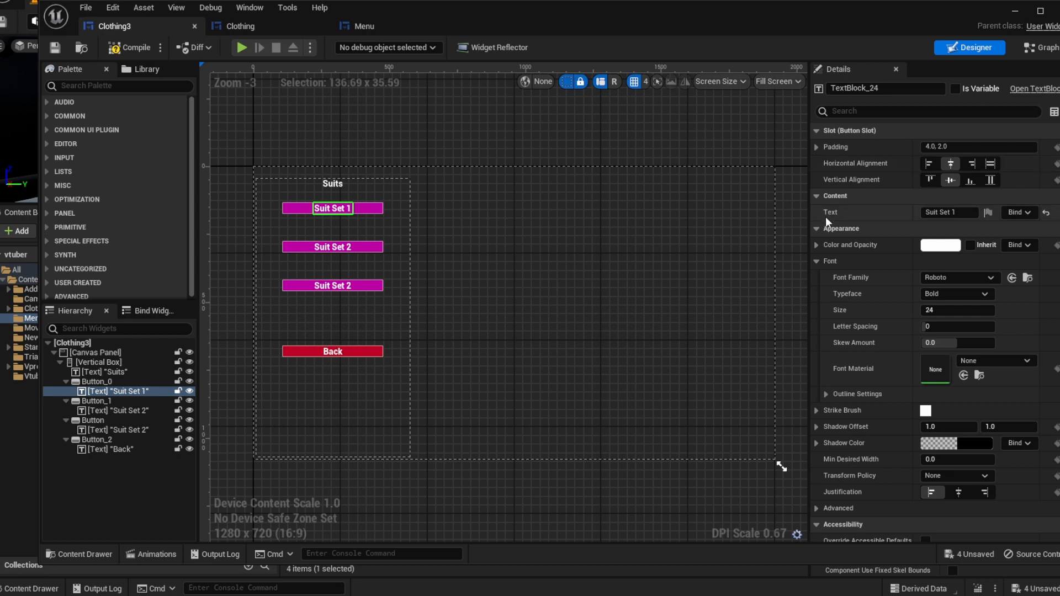
double_click(931, 212)
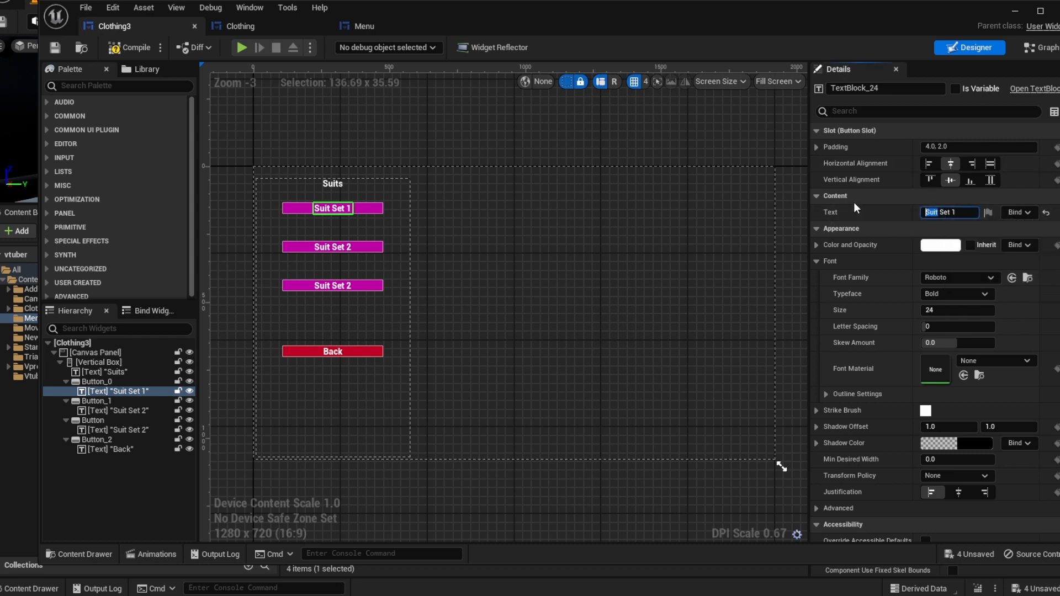
type("Casual")
key("Return")
left_click(363, 24)
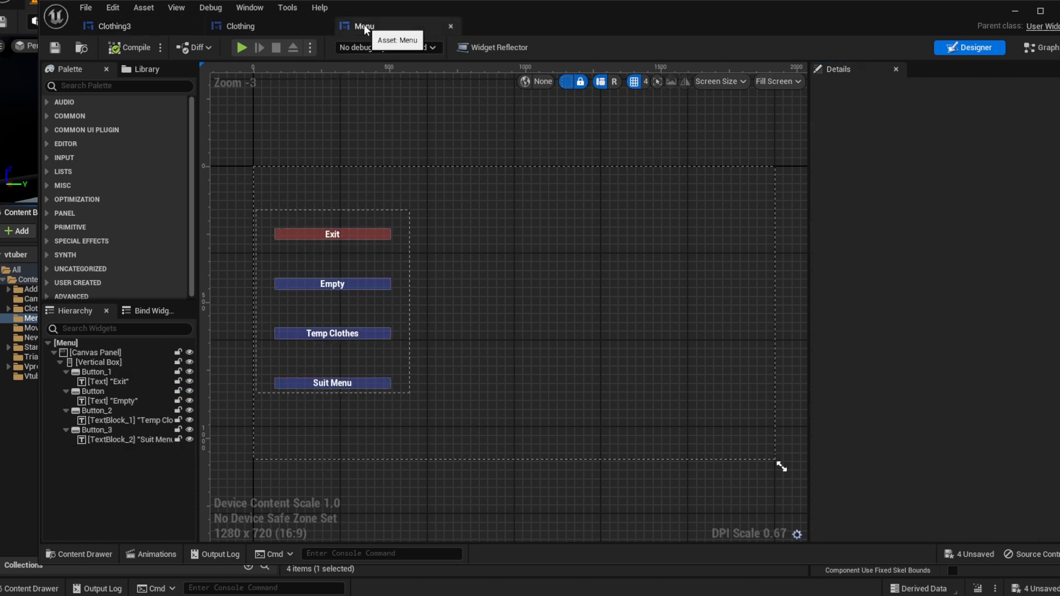
left_click(276, 22)
left_click(136, 24)
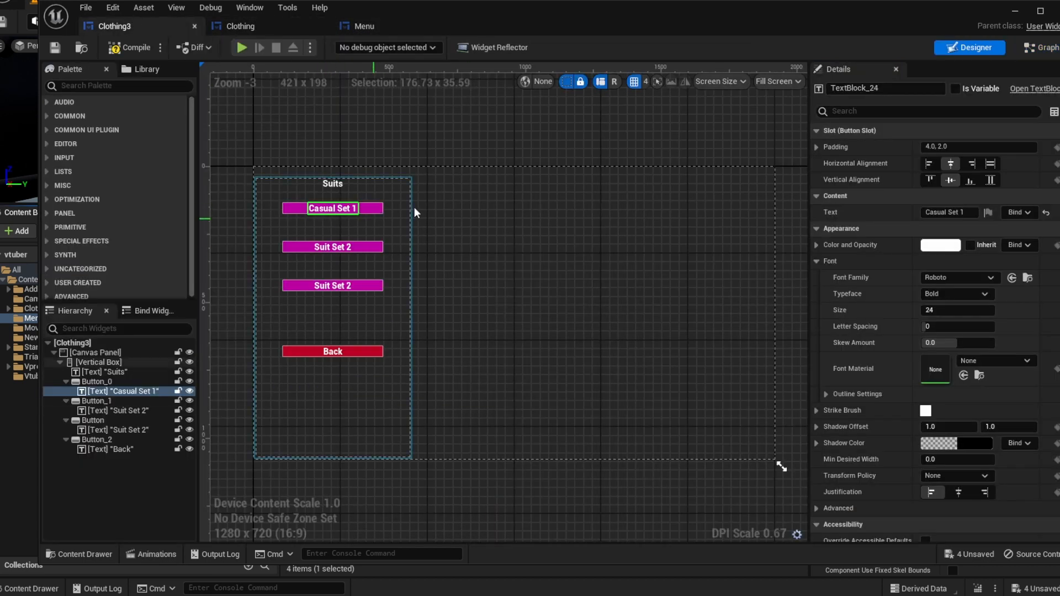
Rename the Suit Button 1 comment box in the Clothing3 event graph to "Casual Button 1" and delete its Announce Accessible String node.
left_click(1043, 50)
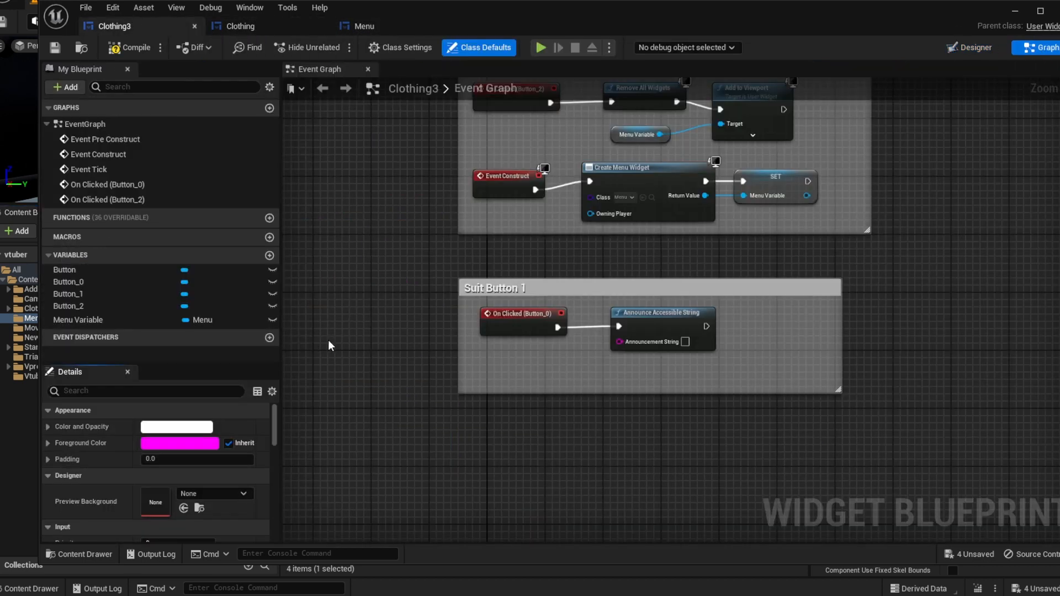
double_click(486, 287)
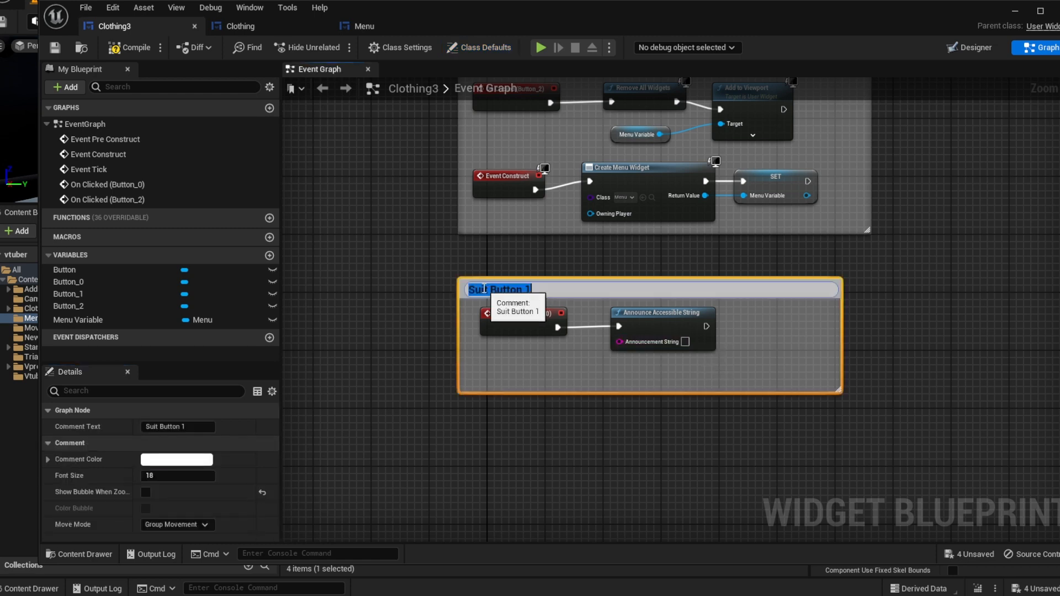
left_click_drag(488, 290, 429, 287)
type("Casual")
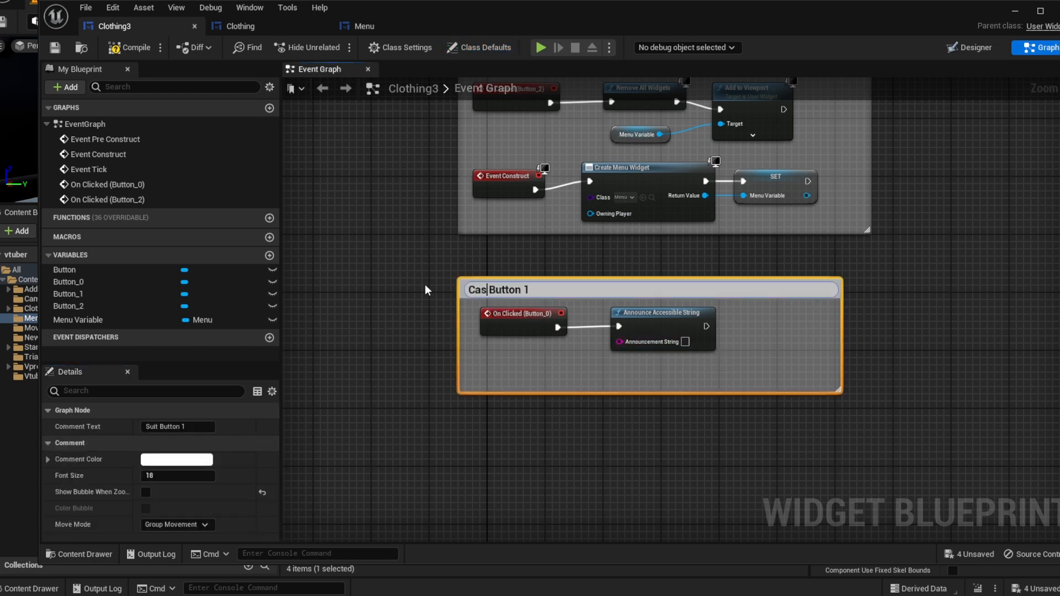
left_click(608, 291)
left_click(665, 315)
key("Delete")
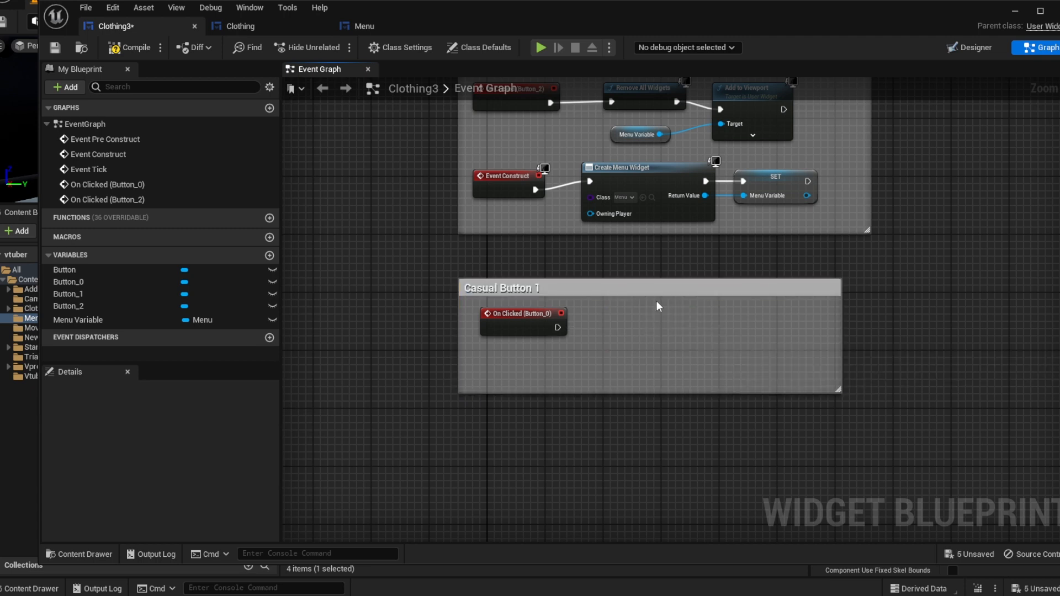
Consult the button click chains in the Clothing widget's event graph for reference, and save the Clothing3 widget.
left_click(237, 25)
right_click_drag(961, 392, 793, 165)
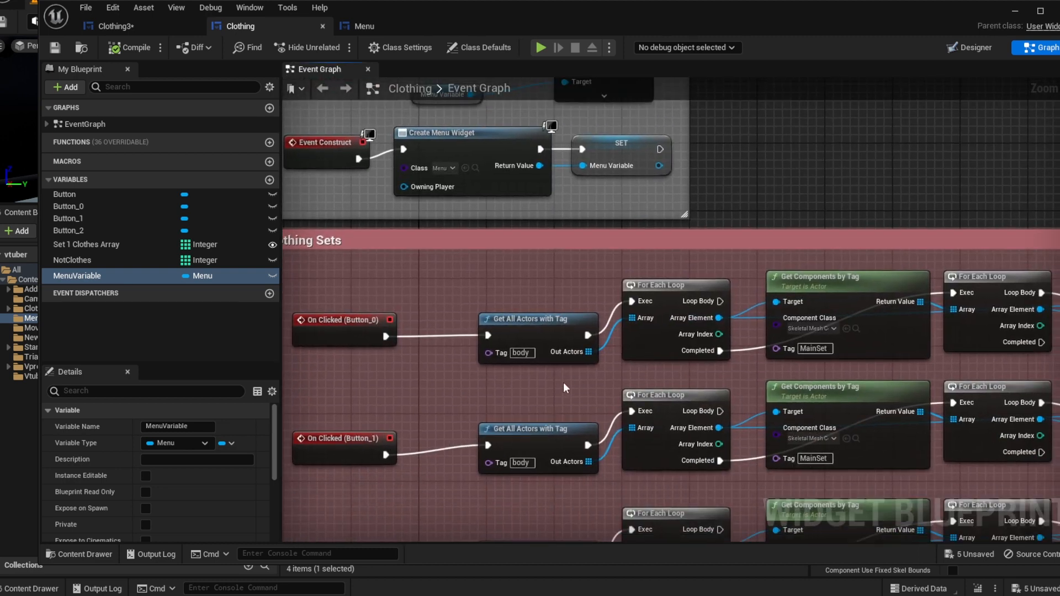
right_click_drag(562, 382, 528, 333)
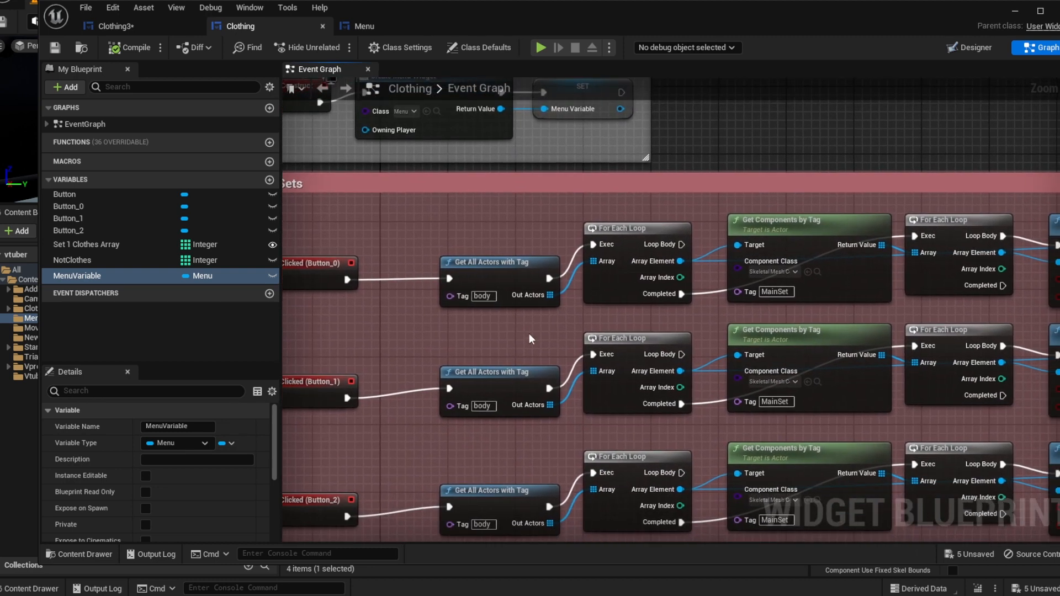
left_click(153, 28)
key("ctrl+s")
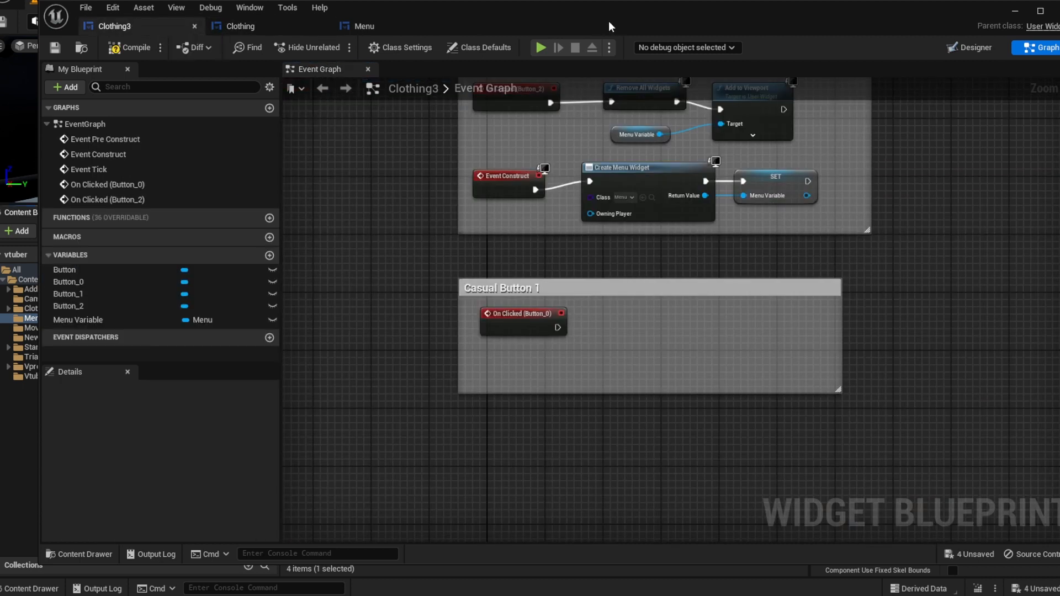
Examine the actor tags and component tags of SK_csmithy and its SkeletalMeshComponent in the Main level.
left_click_drag(834, 21, 1059, 38)
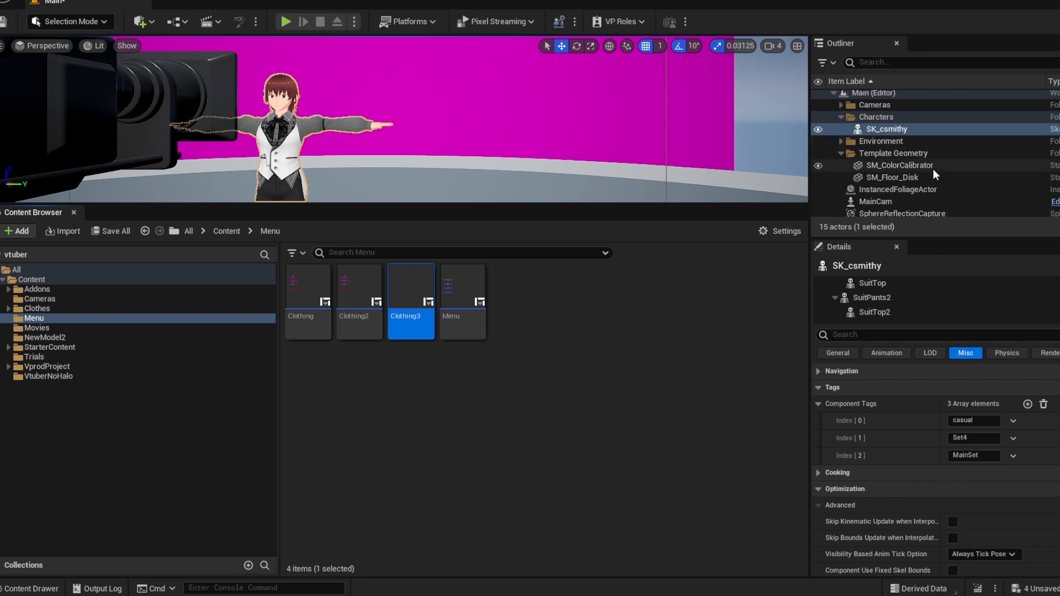
left_click(900, 130)
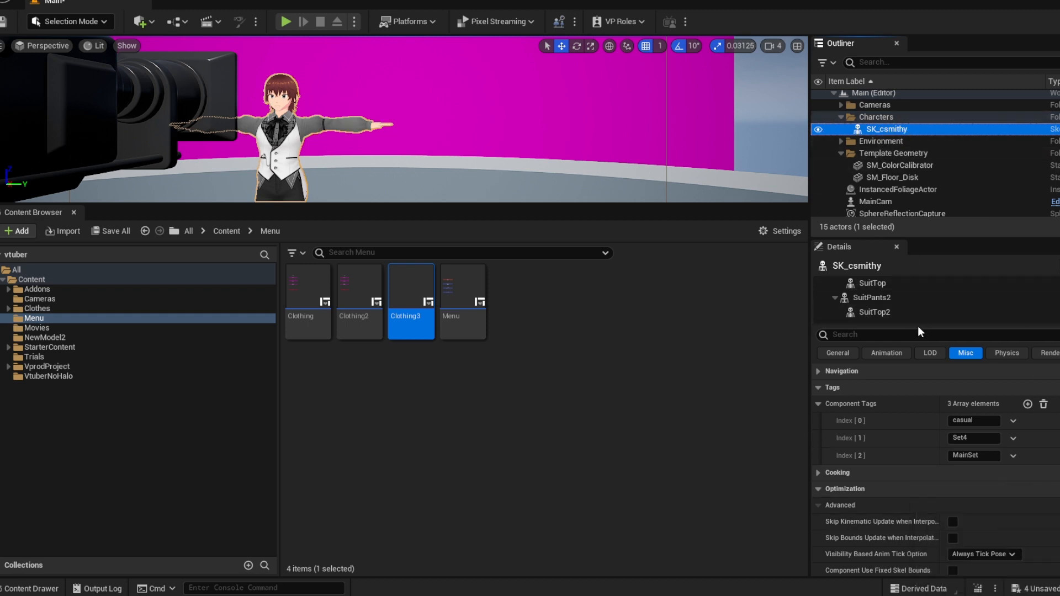
scroll(911, 303, "up", 3)
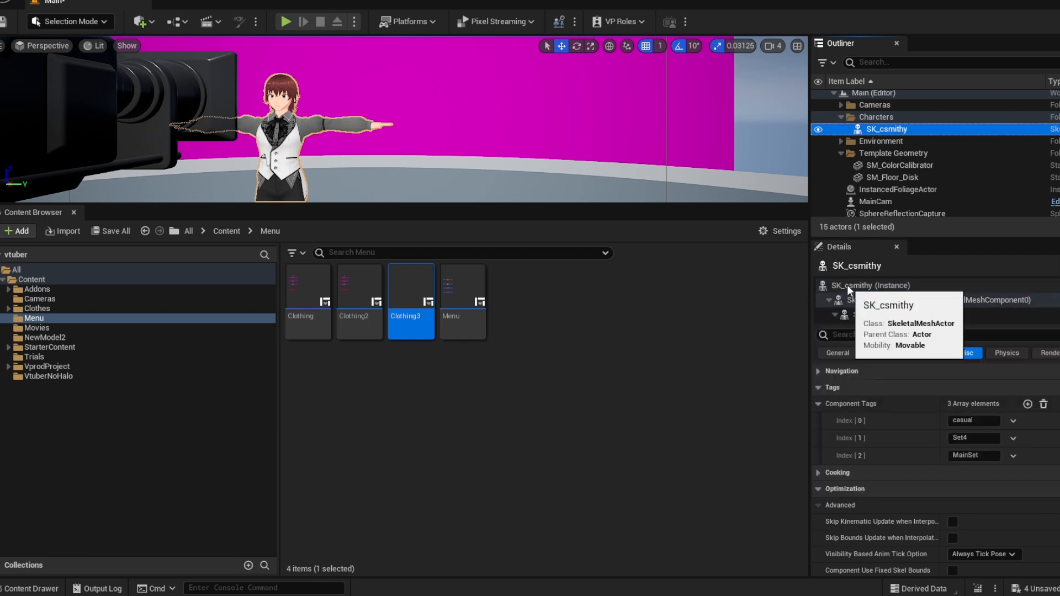
left_click(905, 287)
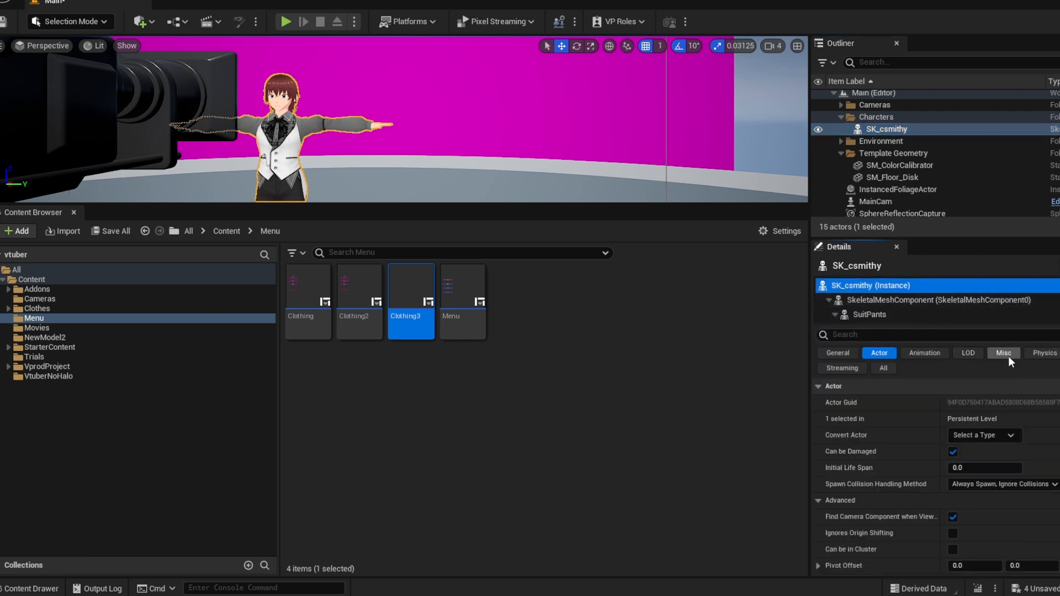
left_click(852, 335)
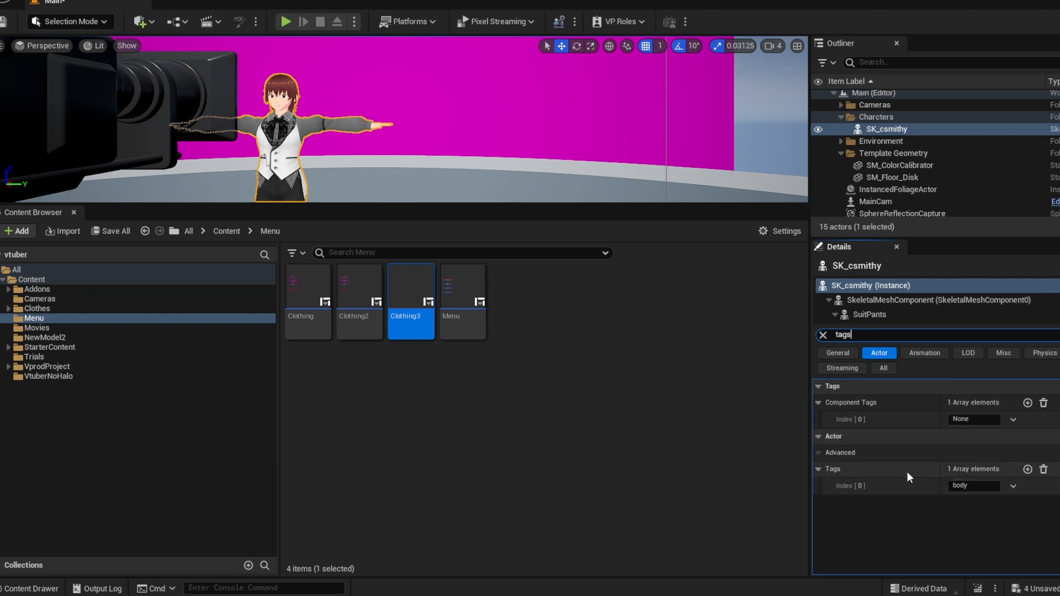
left_click(879, 301)
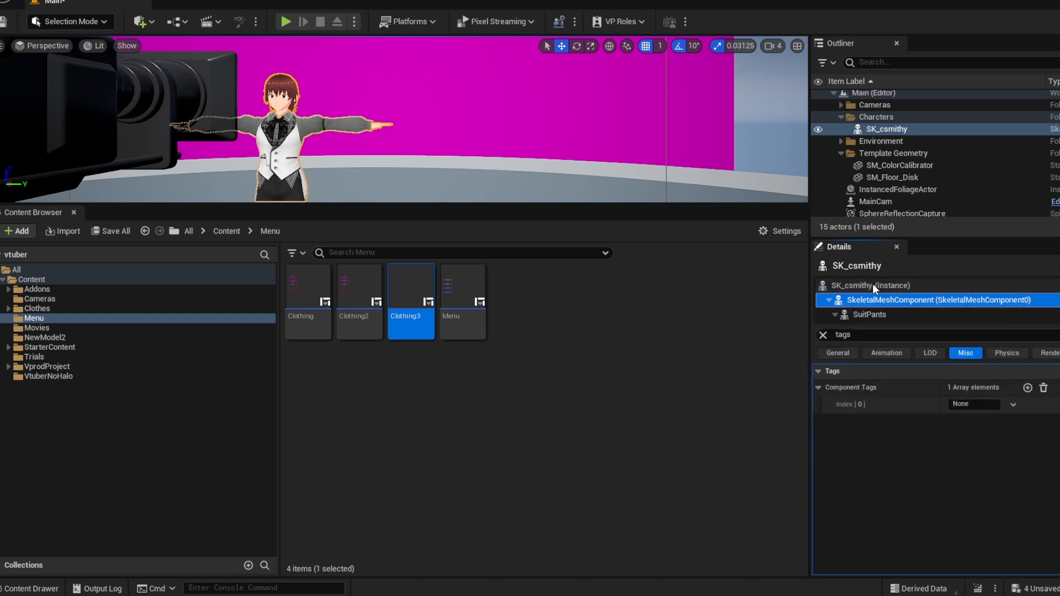
left_click(870, 285)
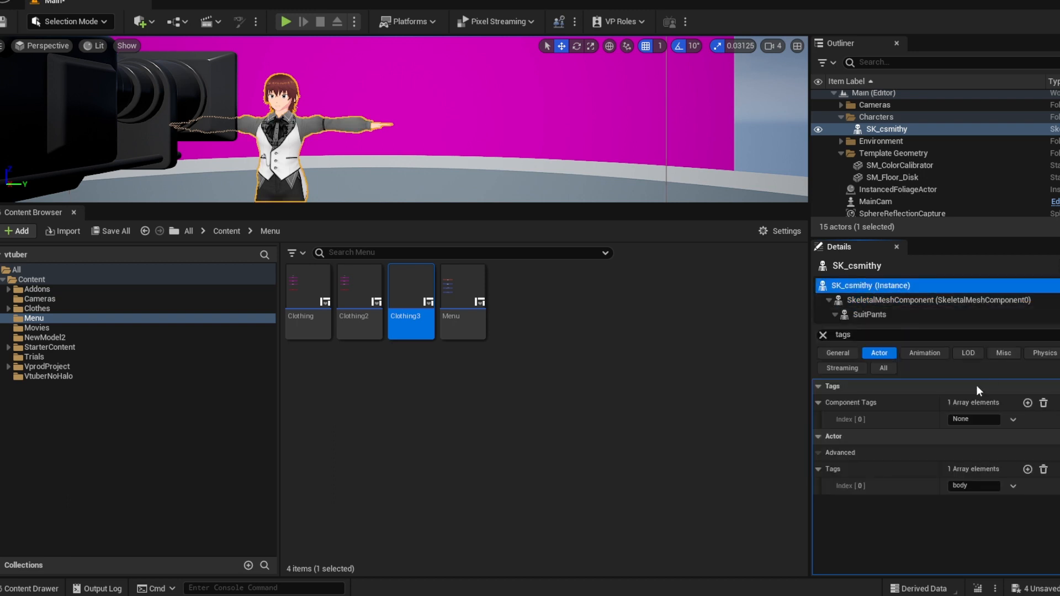
left_click(899, 301)
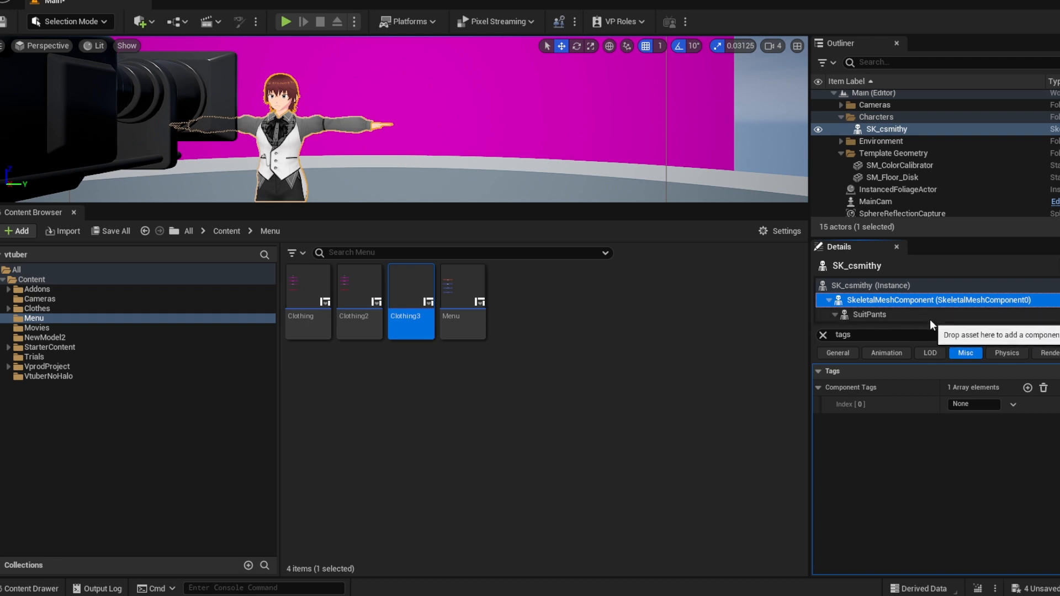
left_click(863, 286)
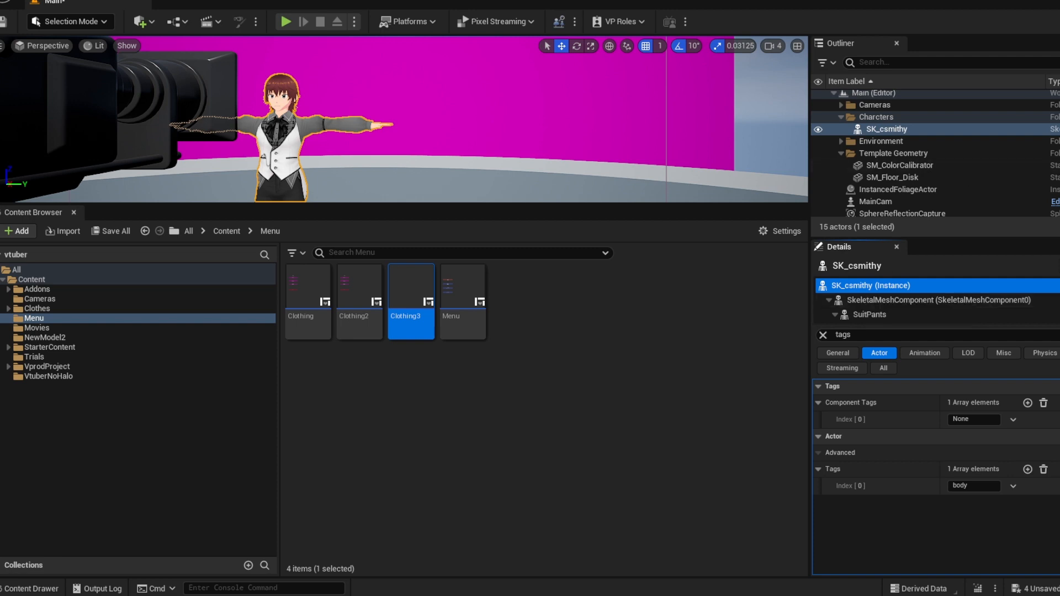
Add a Get All Actors with Tag node from On Clicked (Button_0) in Clothing3's Casual Button 1 comment box, aligned with the event.
left_click_drag(1059, 41, 503, 3)
left_click(256, 16)
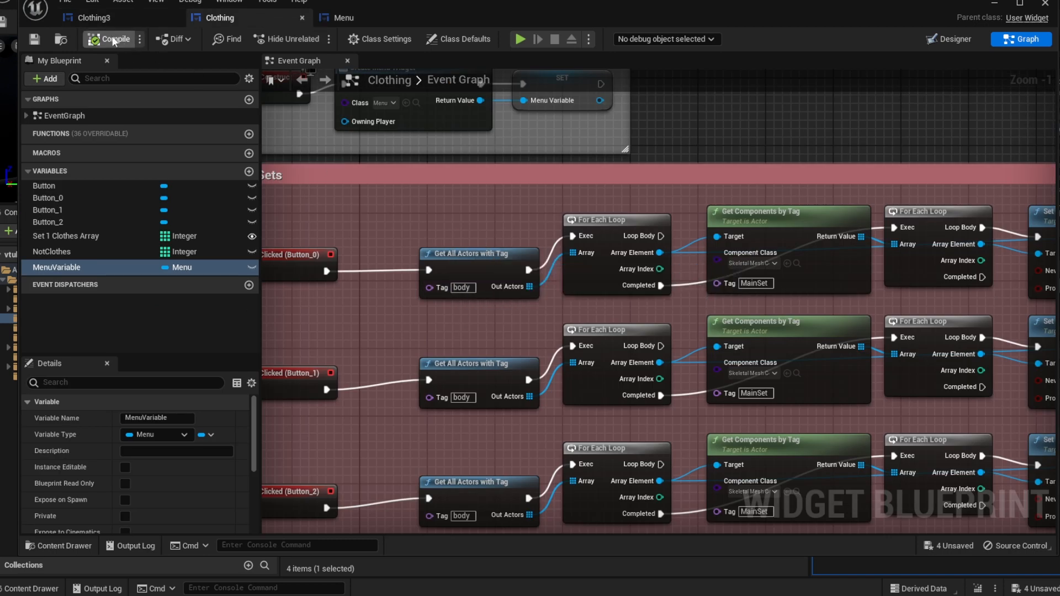
left_click(105, 18)
left_click_drag(537, 318, 578, 317)
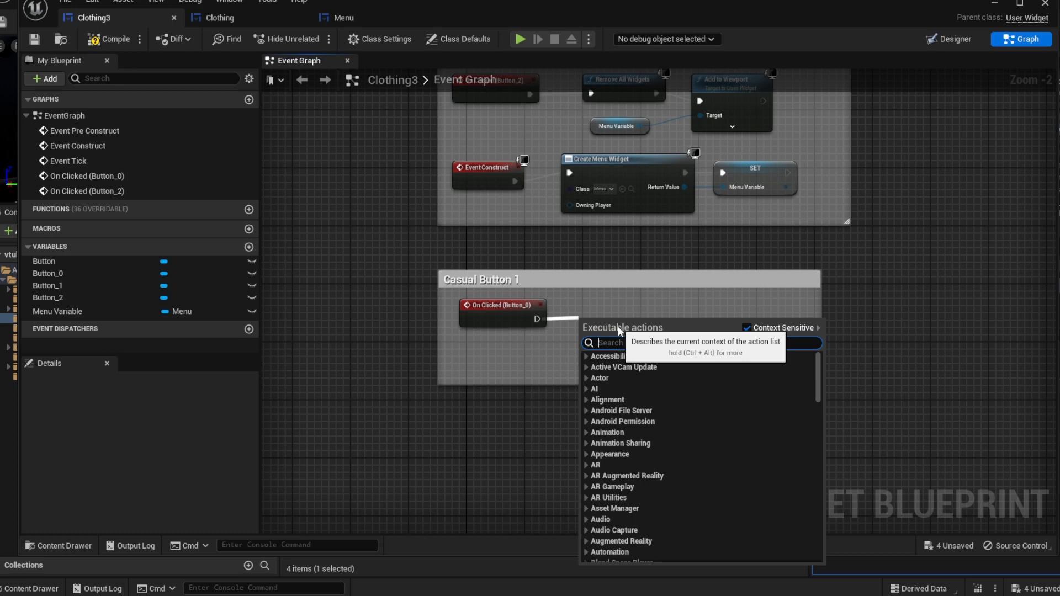
type("get all ac")
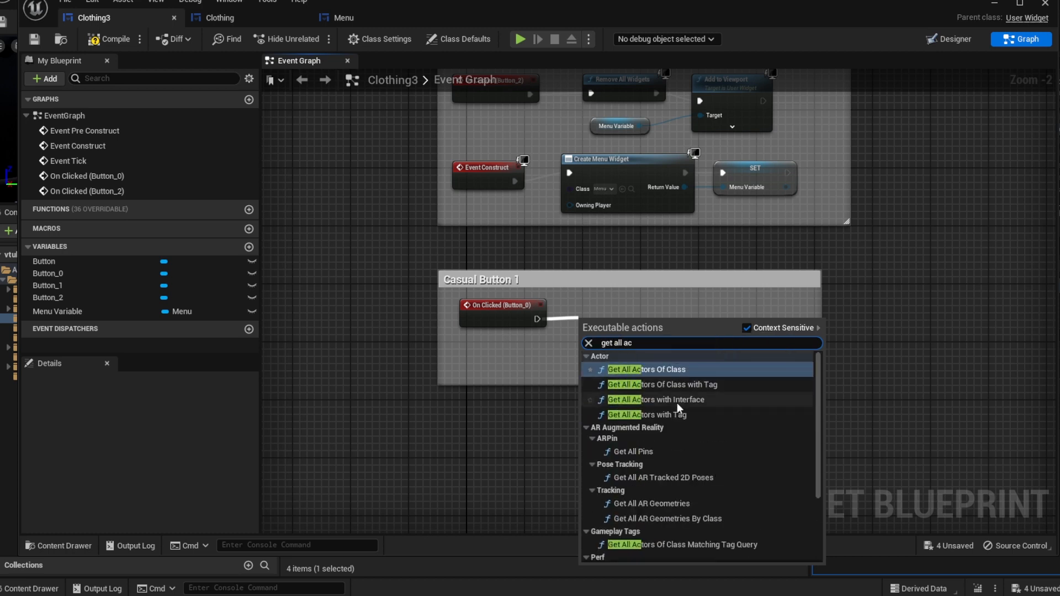
left_click(673, 416)
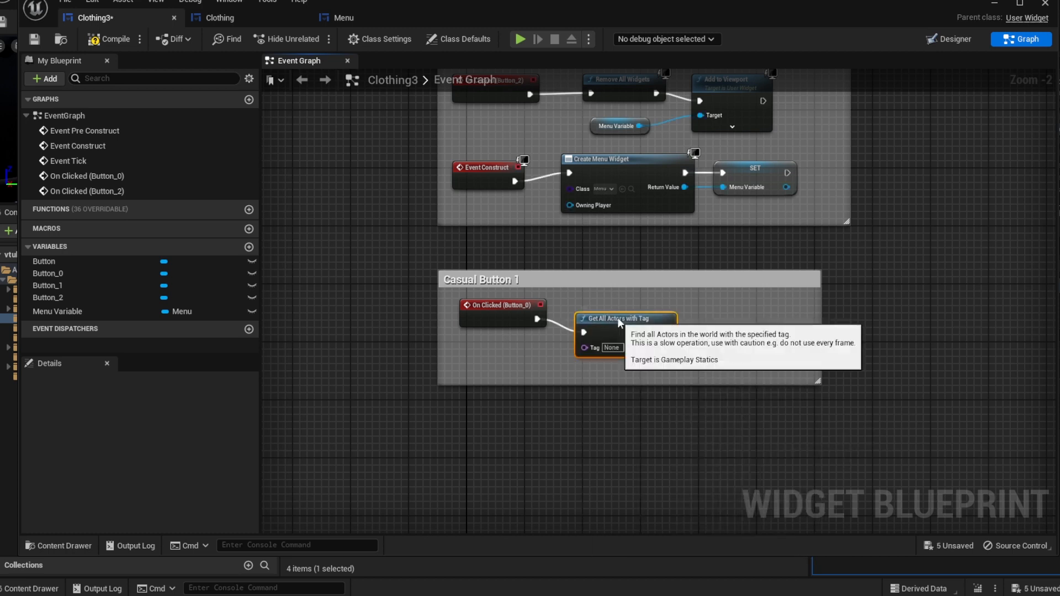
left_click_drag(625, 331, 641, 317)
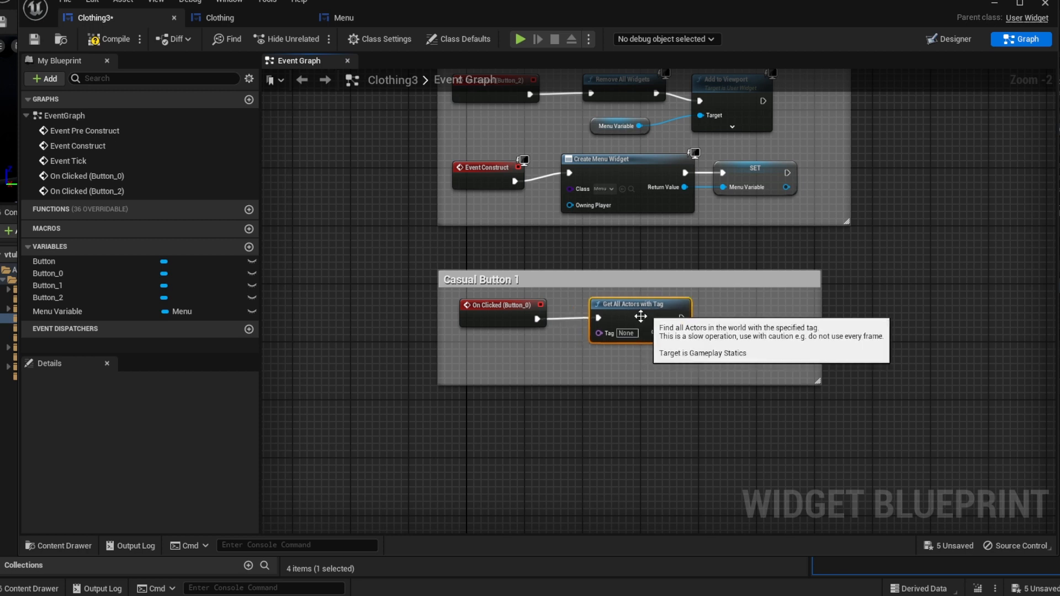
Set the Get All Actors with Tag node's Tag to "body" and widen the Casual Button 1 comment box around the tightened nodes.
left_click(625, 332)
type("b")
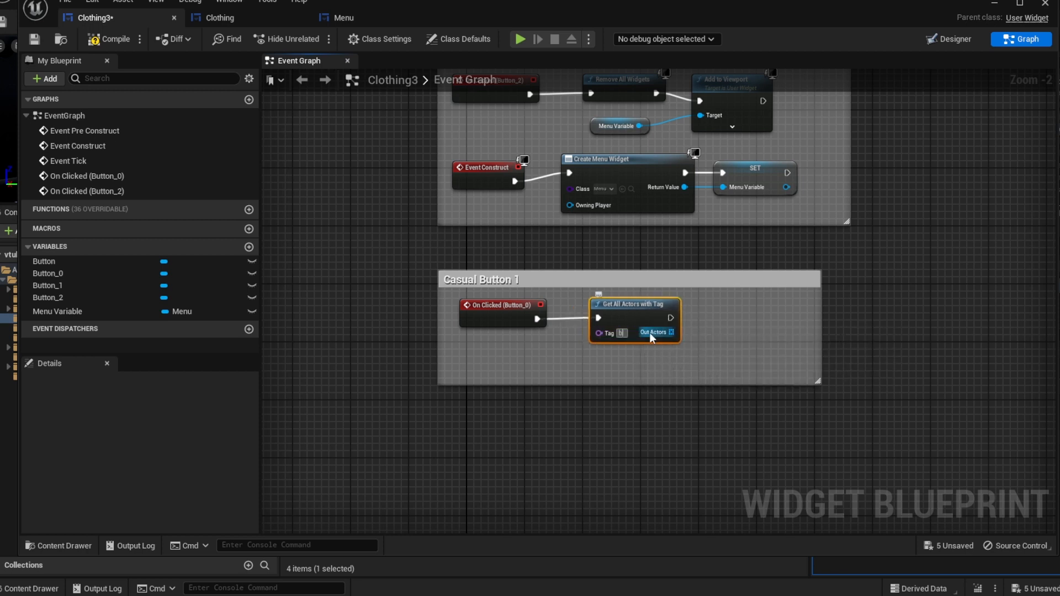
type("ody")
left_click(699, 344)
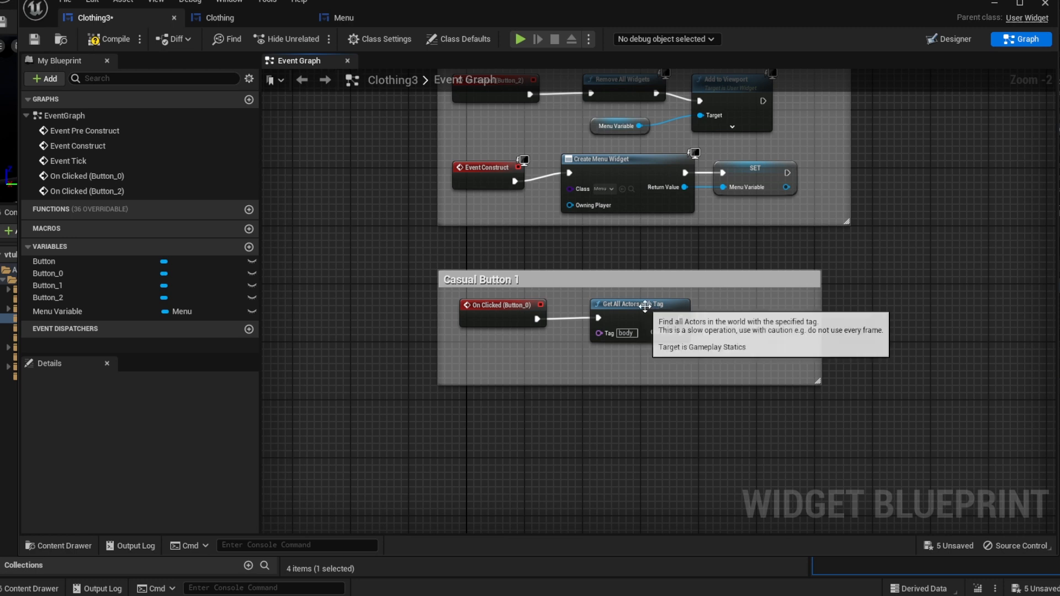
left_click_drag(645, 306, 619, 307)
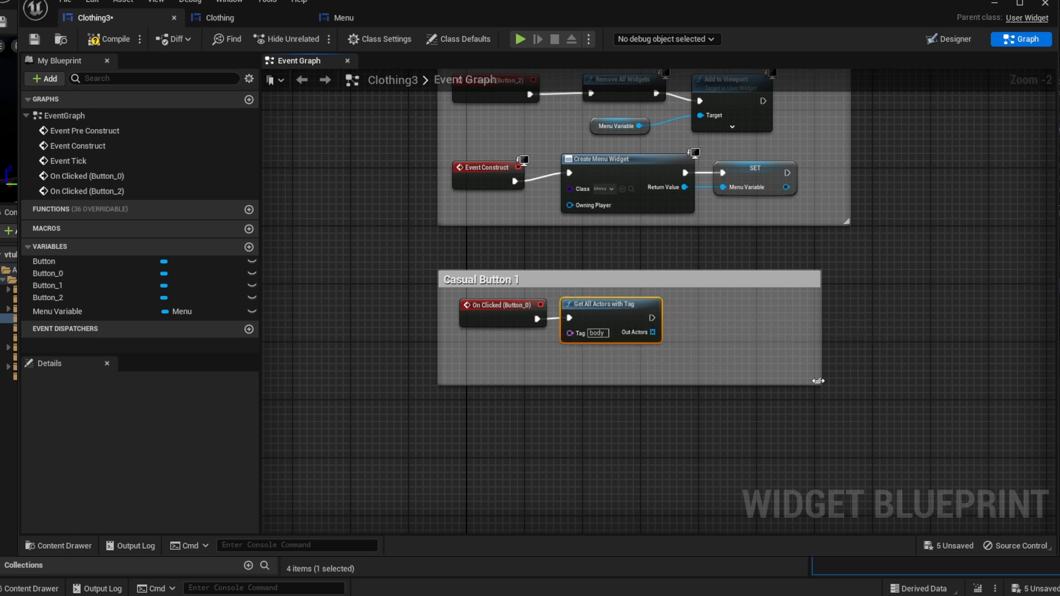
left_click_drag(818, 380, 1056, 381)
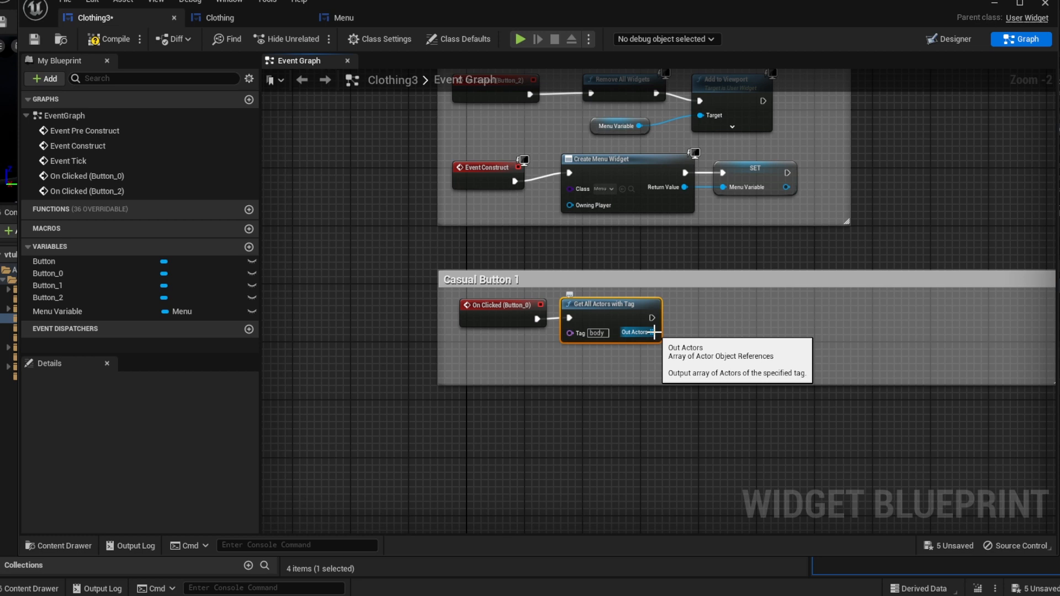
Add a For Each Loop after Get All Actors with Tag in Casual Button 1, with Out Actors wired to its Array and the node aligned.
left_click(220, 18)
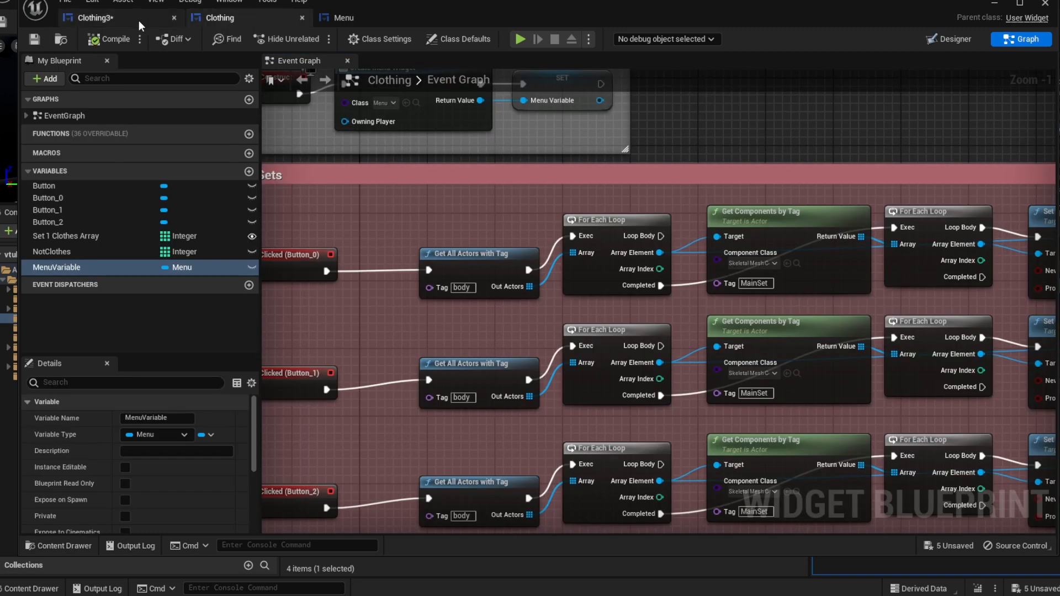
left_click(108, 19)
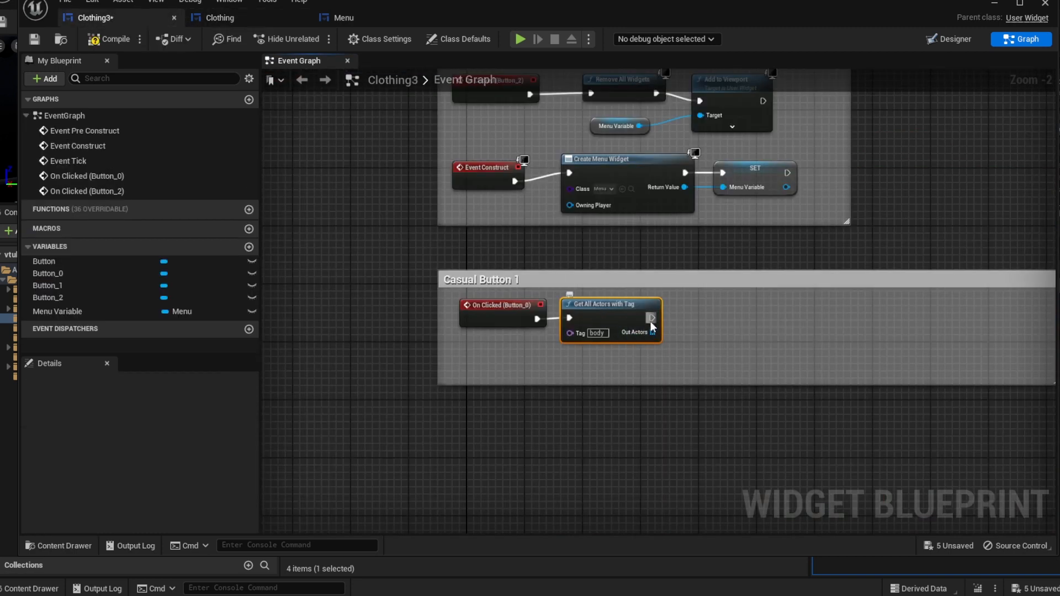
left_click_drag(651, 317, 688, 319)
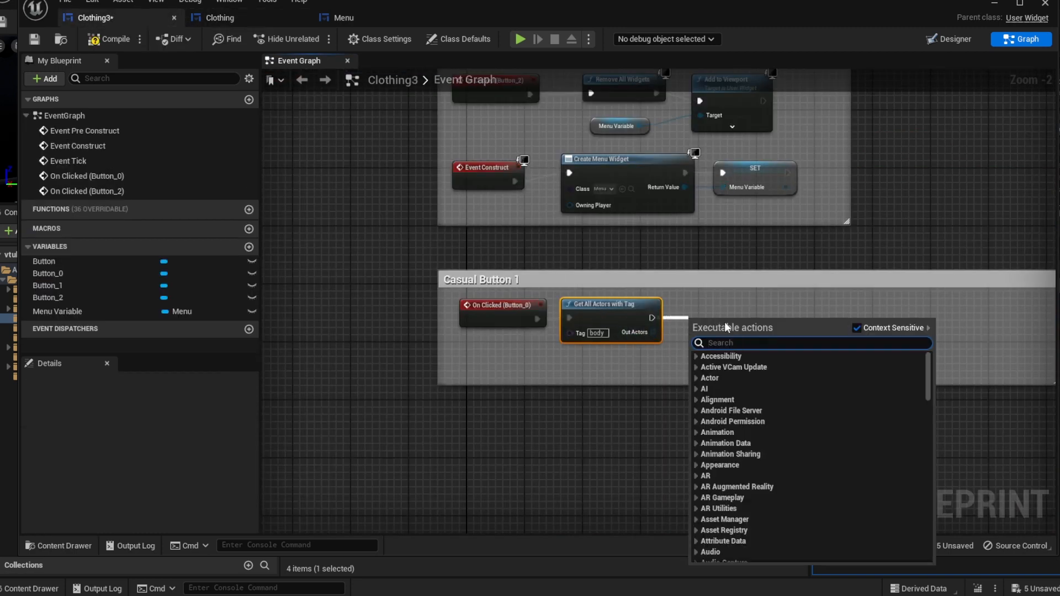
type("for eac")
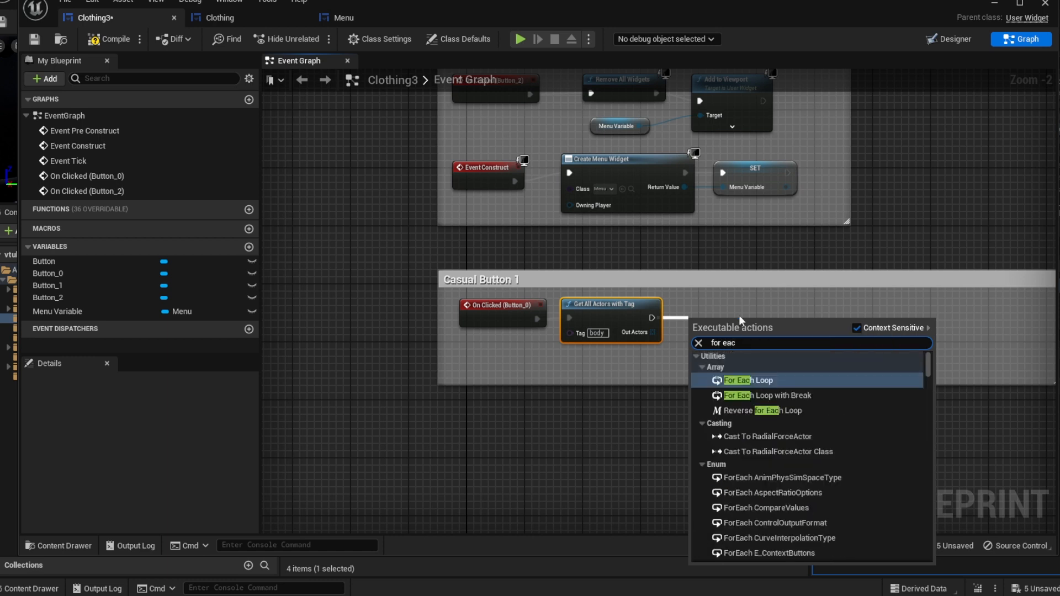
left_click(784, 382)
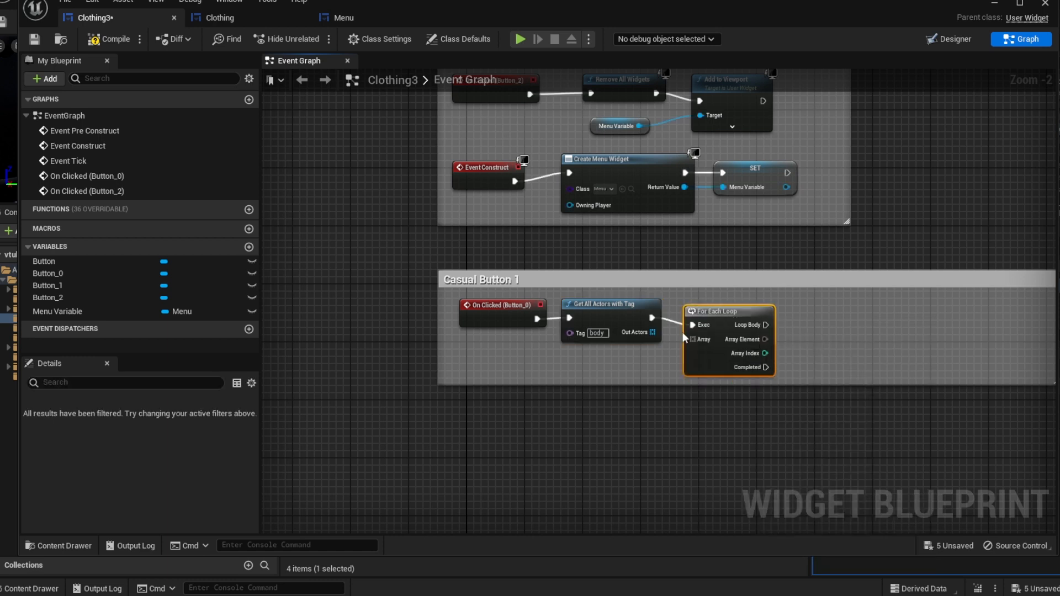
left_click_drag(719, 310, 718, 303)
left_click_drag(653, 332, 703, 331)
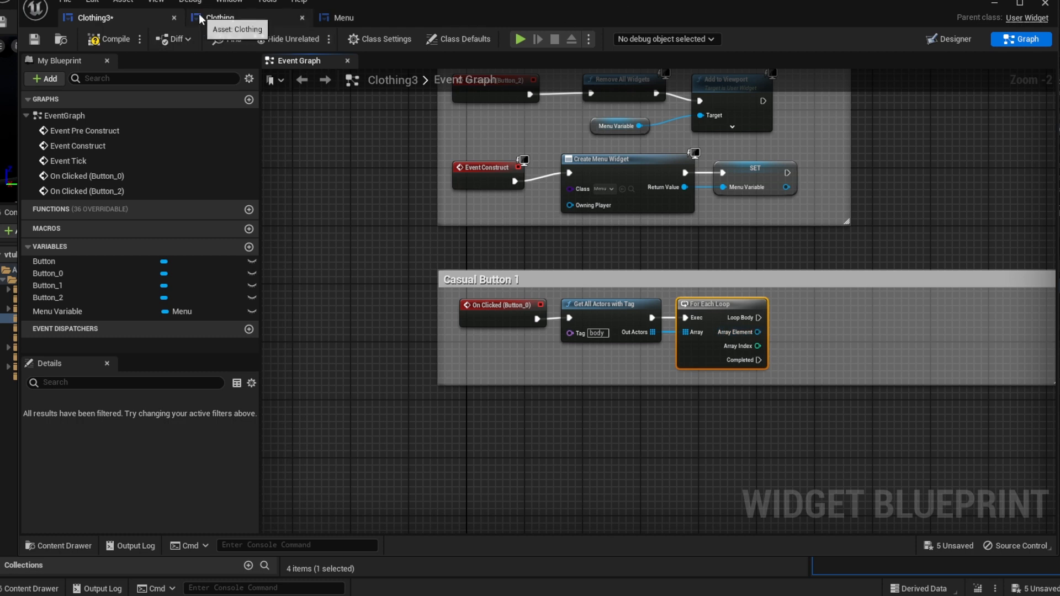
left_click(221, 17)
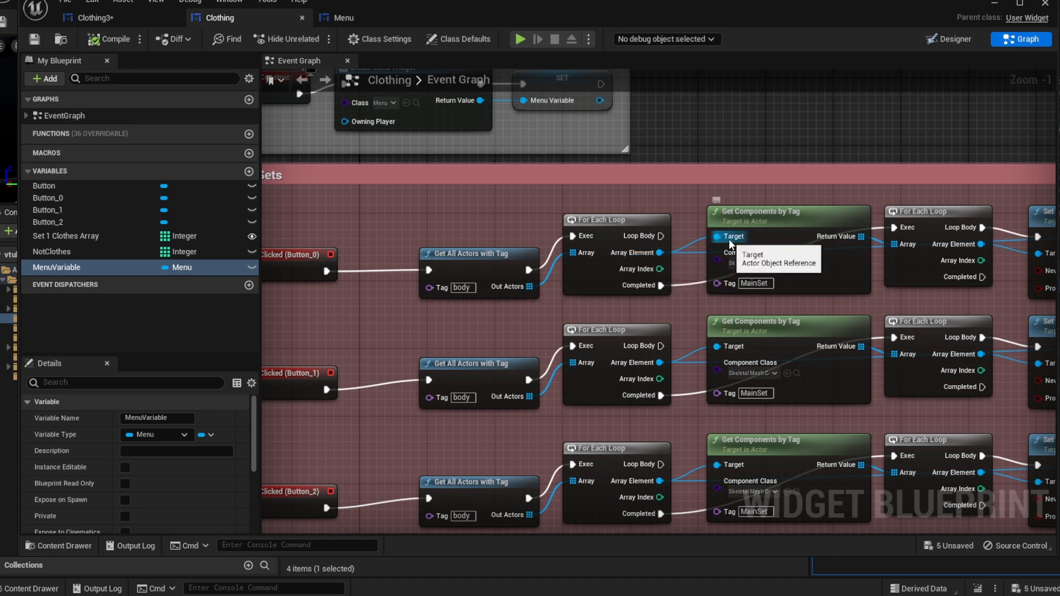
left_click(127, 22)
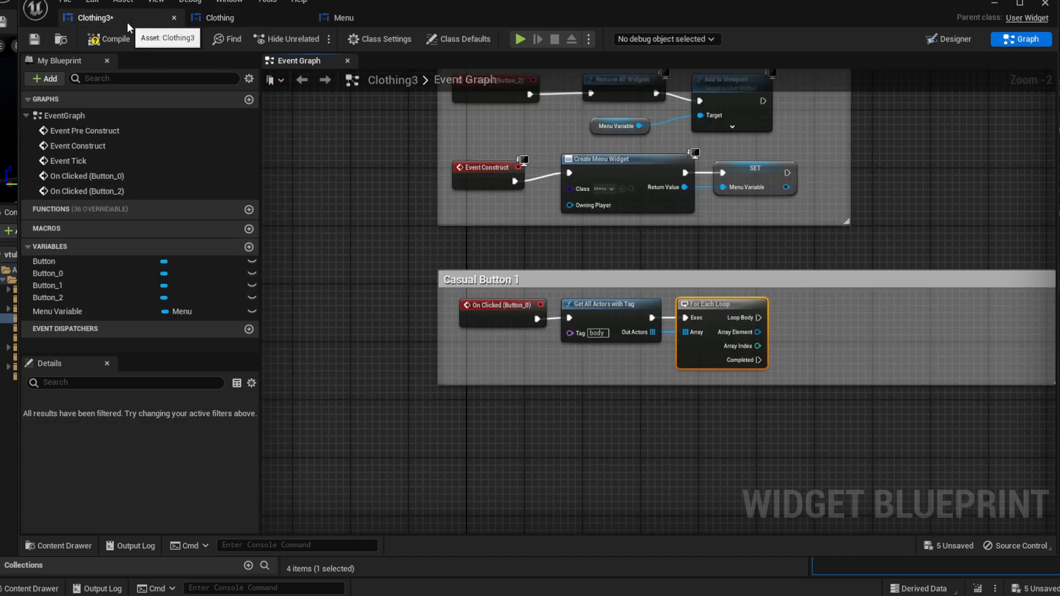
right_click(814, 310)
type("get compo")
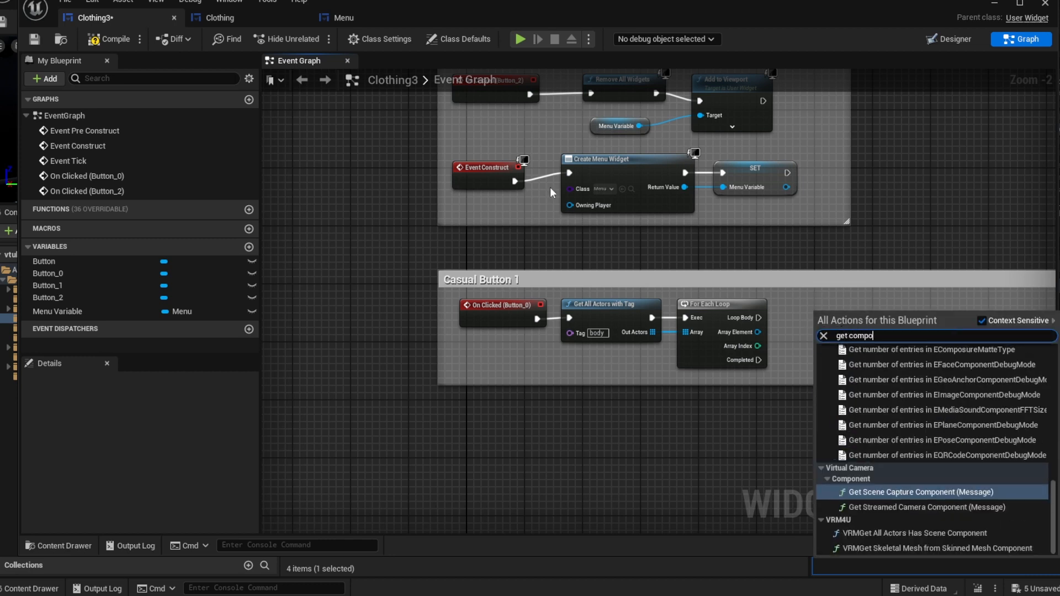
left_click(221, 18)
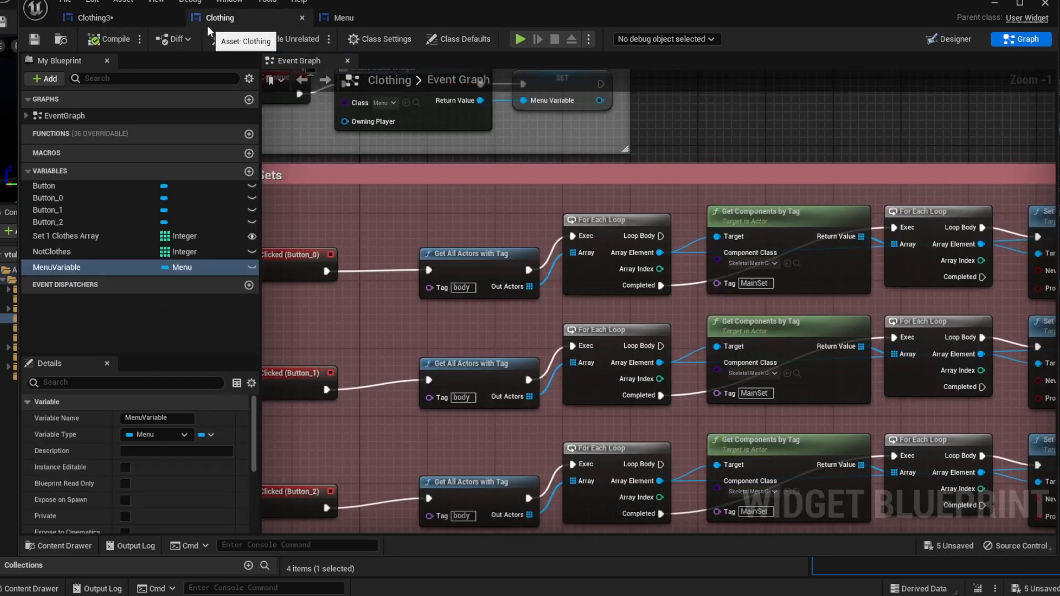
left_click(122, 19)
Add a Get Components by Tag node from the For Each Loop's Array Element, align it, and widen the Casual Button 1 comment box.
left_click_drag(758, 317, 794, 329)
left_click(793, 328)
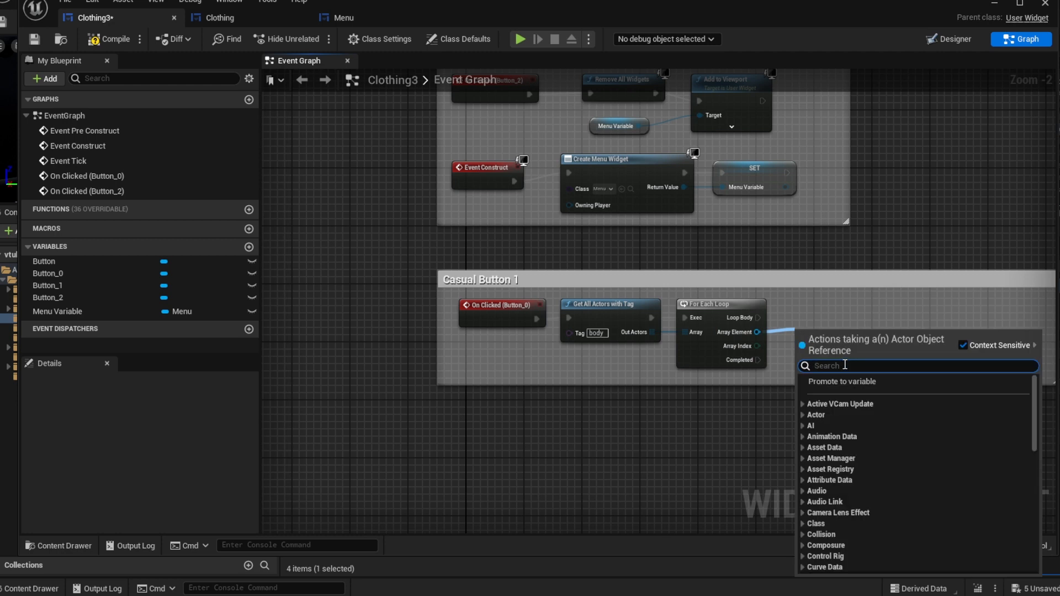
type("get com")
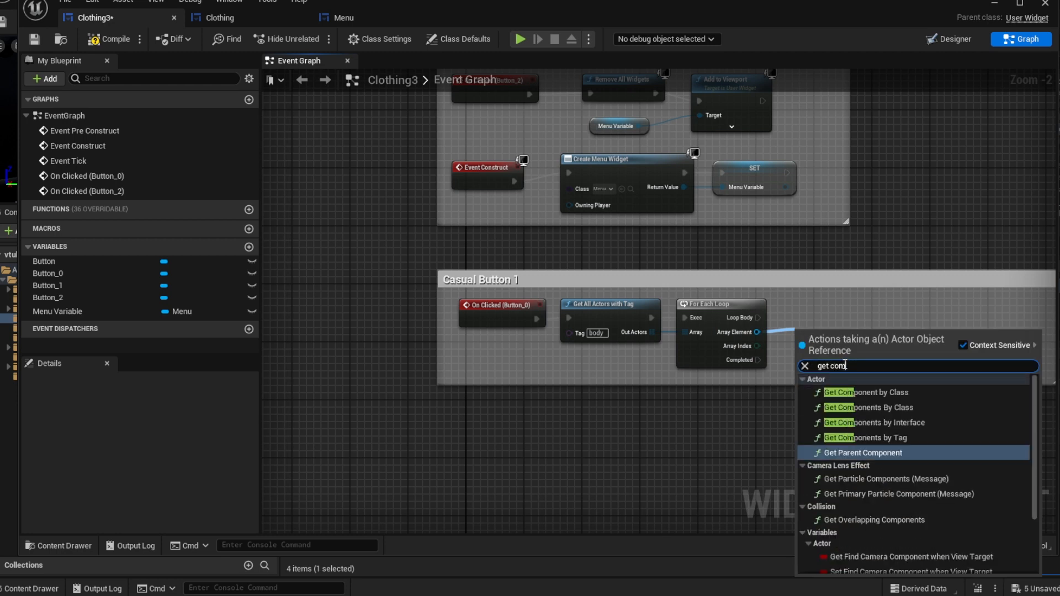
left_click(876, 437)
left_click_drag(848, 355, 857, 309)
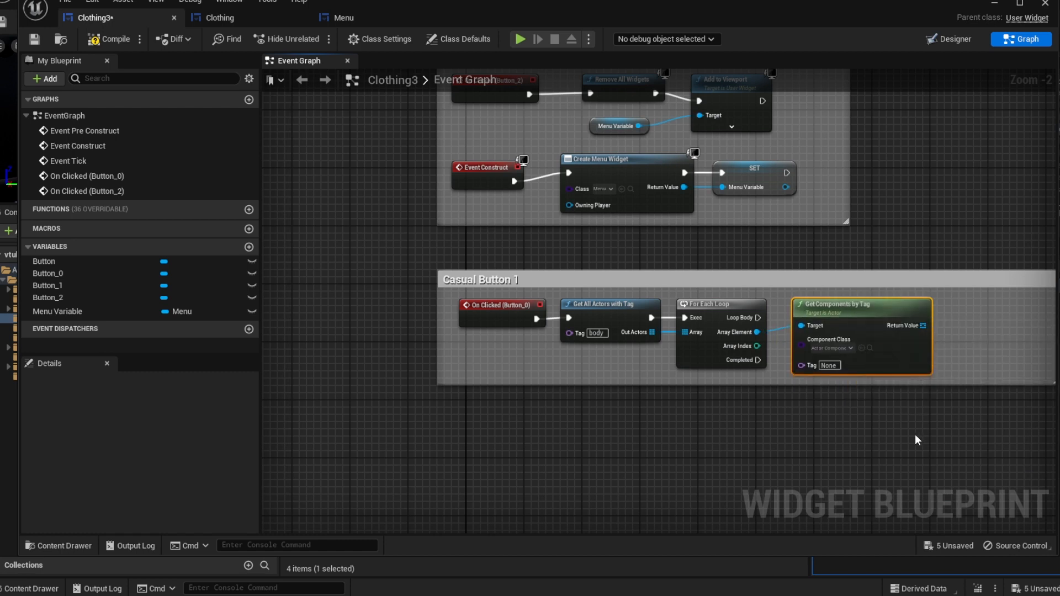
right_click_drag(915, 434, 548, 429)
left_click_drag(669, 361, 876, 380)
right_click_drag(551, 436, 647, 432)
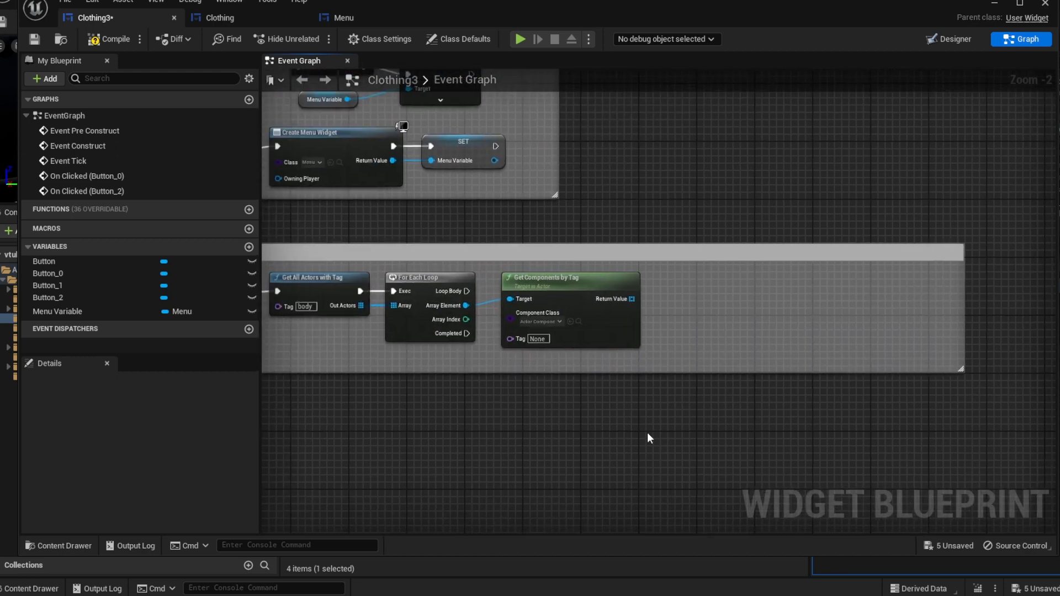
Add a second For Each Loop, run from the first loop's Completed output and fed by Get Components by Tag's Return Value.
right_click(697, 312)
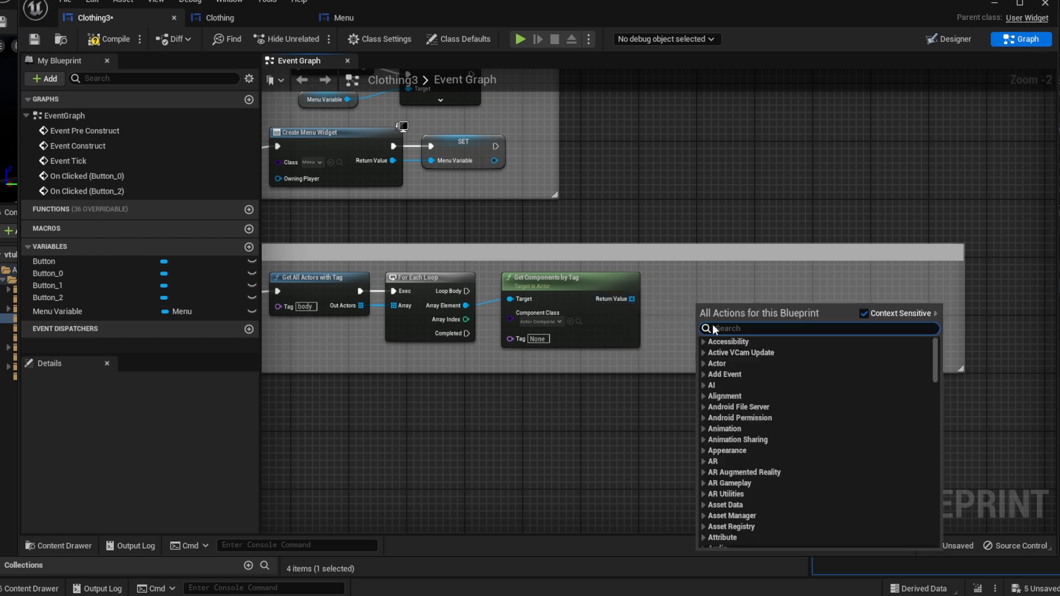
type("for eac")
left_click(804, 366)
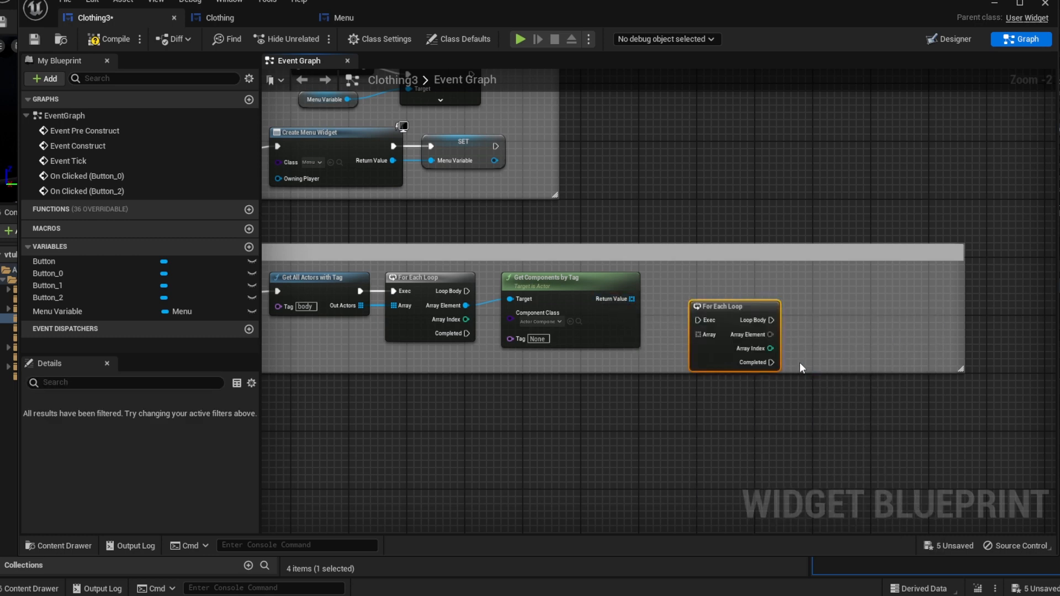
left_click_drag(694, 298, 689, 278)
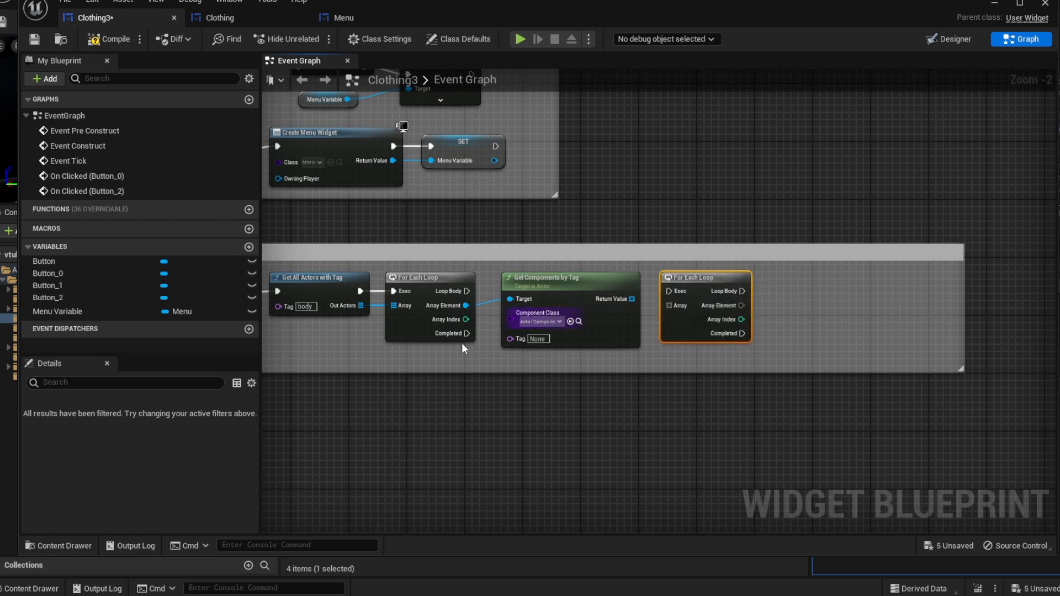
left_click_drag(467, 333, 669, 306)
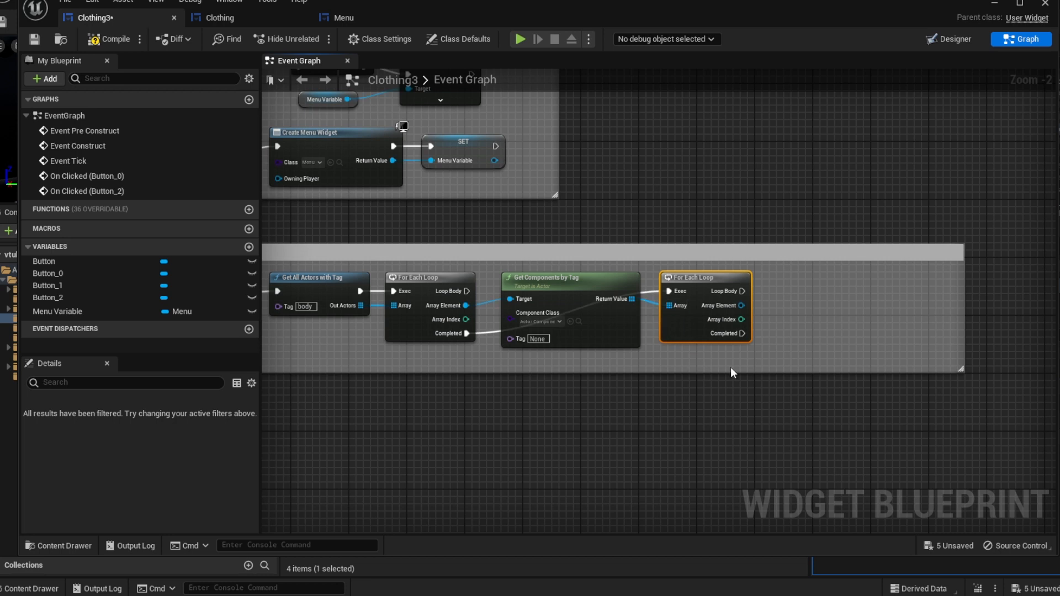
right_click_drag(672, 407, 623, 430)
right_click_drag(430, 363, 485, 391)
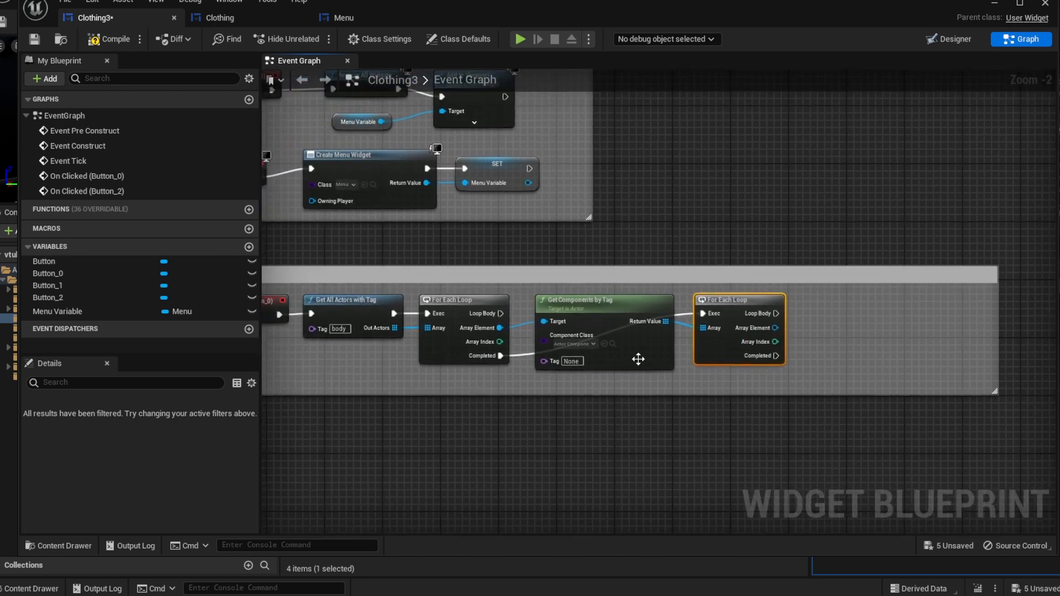
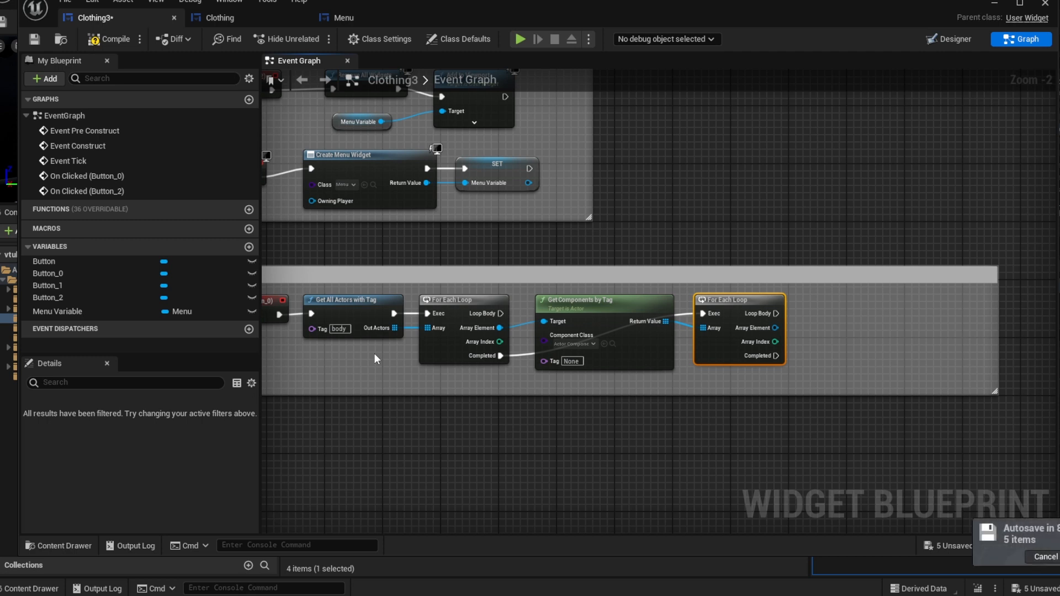
Change the component tag at index 1 of SK_csmithy's Pants1 component in the Main level to "Set 4".
left_click(579, 362)
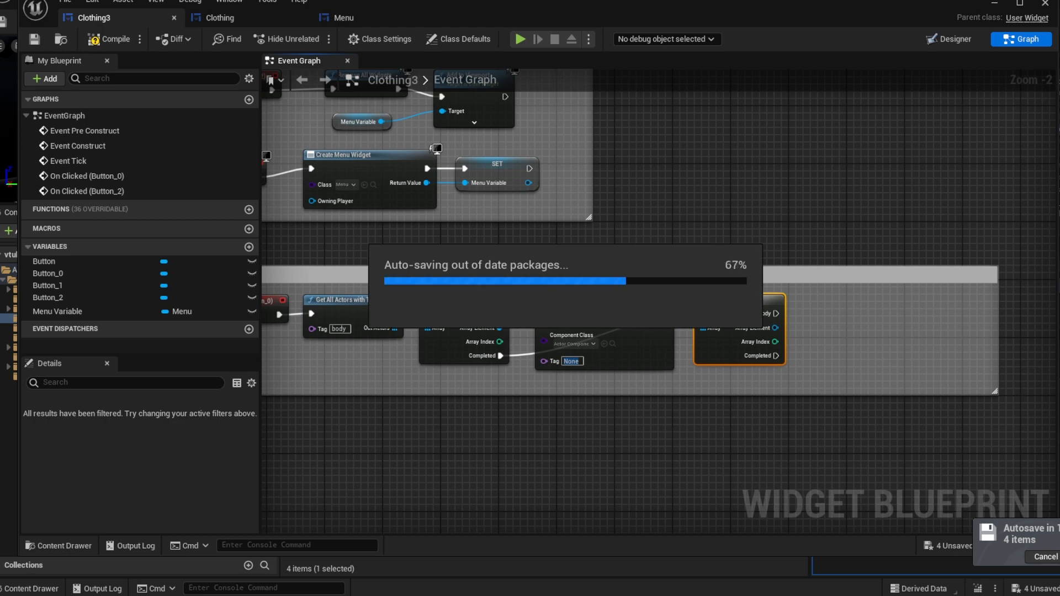
left_click_drag(602, 5, 1059, 17)
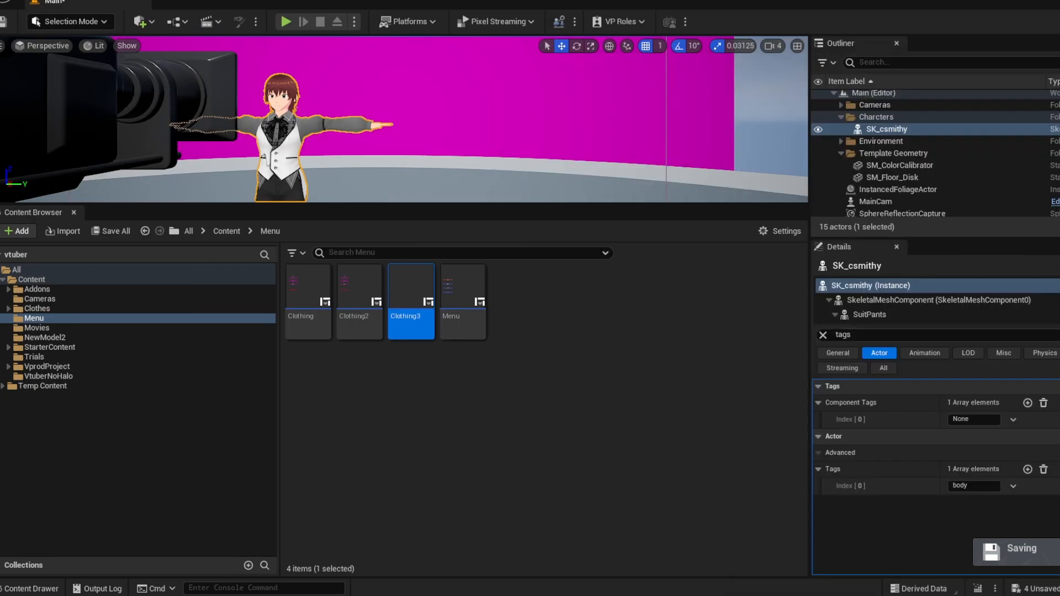
scroll(882, 307, "down", 2)
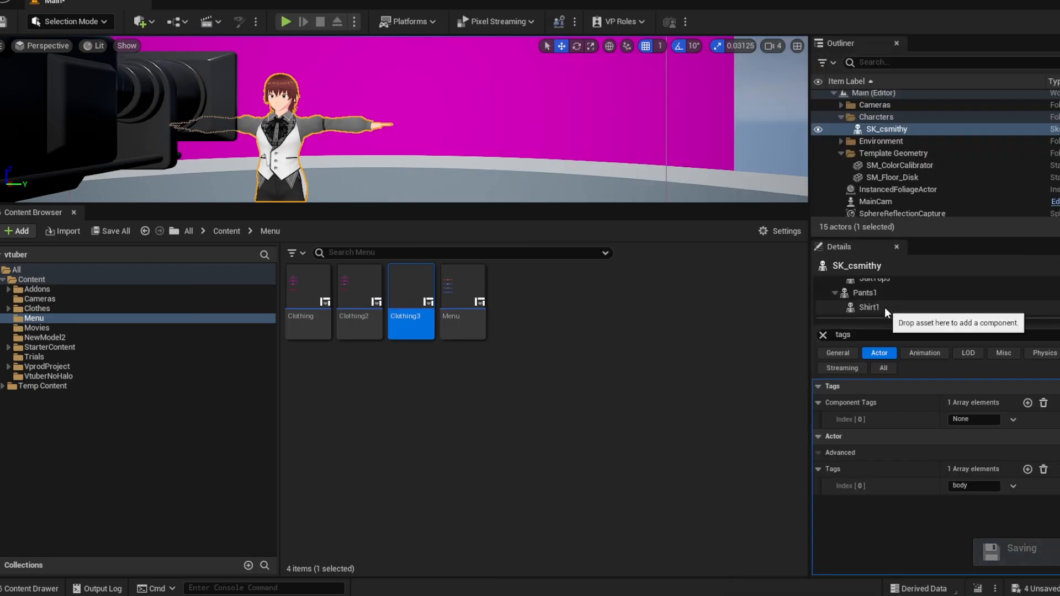
left_click(876, 295)
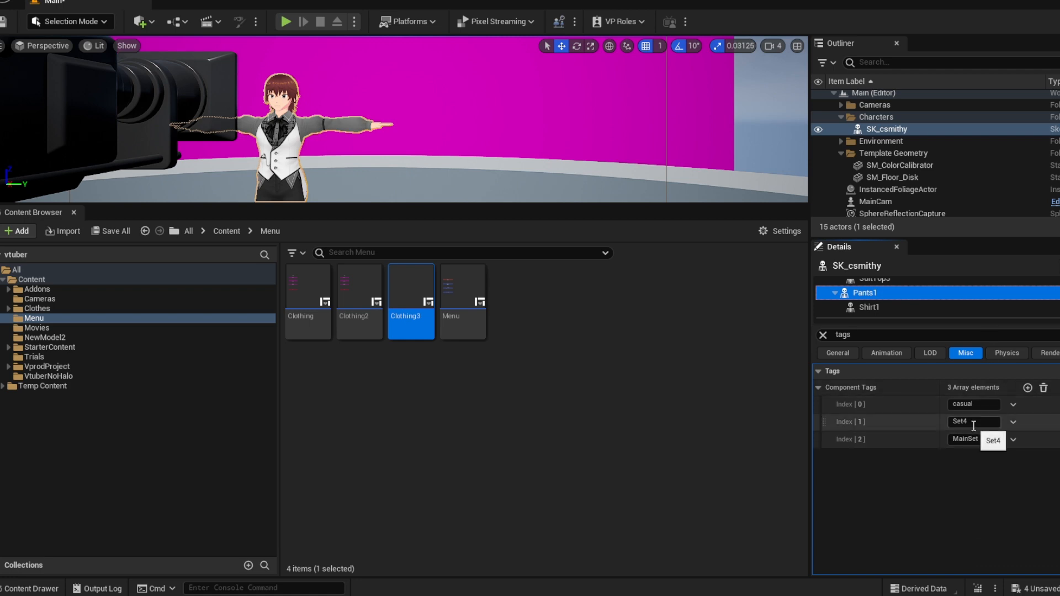
left_click(963, 422)
key("BackSpace")
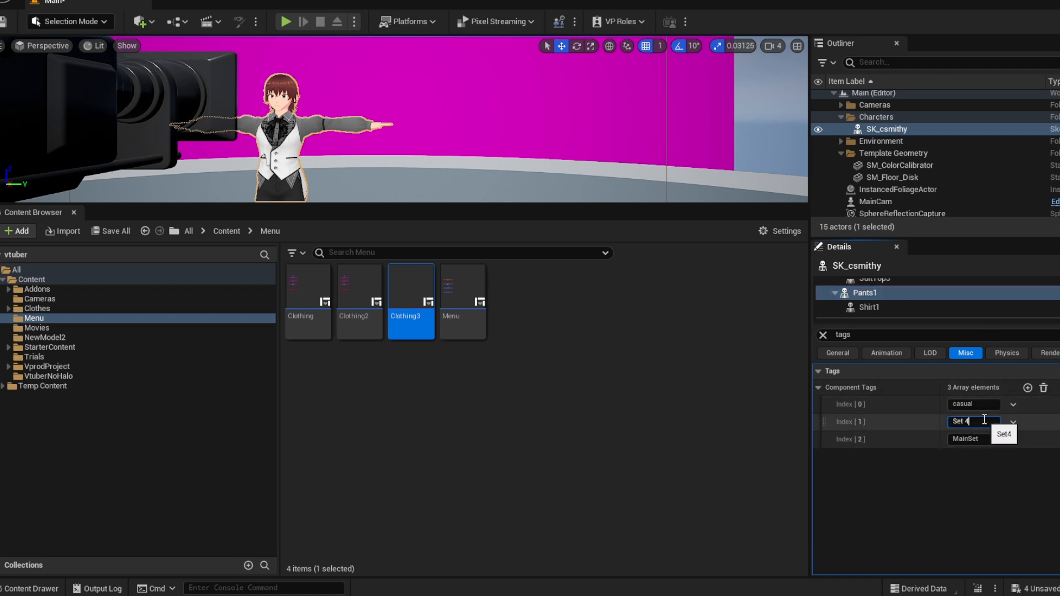
key("Return")
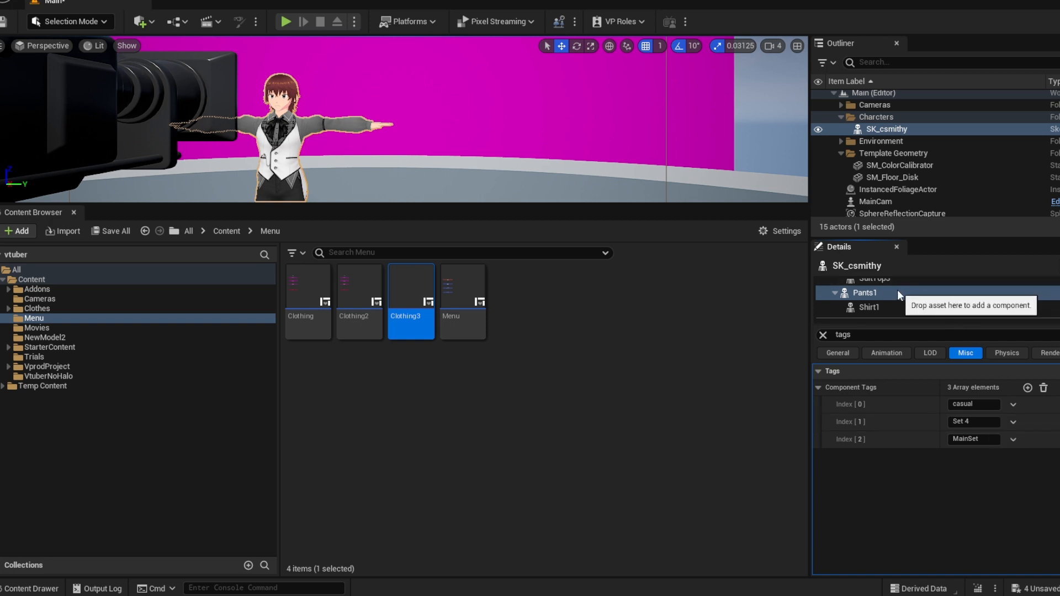
Check how SuitPants3's set tag is spelled and restore Pants1's index 1 component tag to "Set4".
scroll(883, 284, "up", 1)
left_click(876, 282)
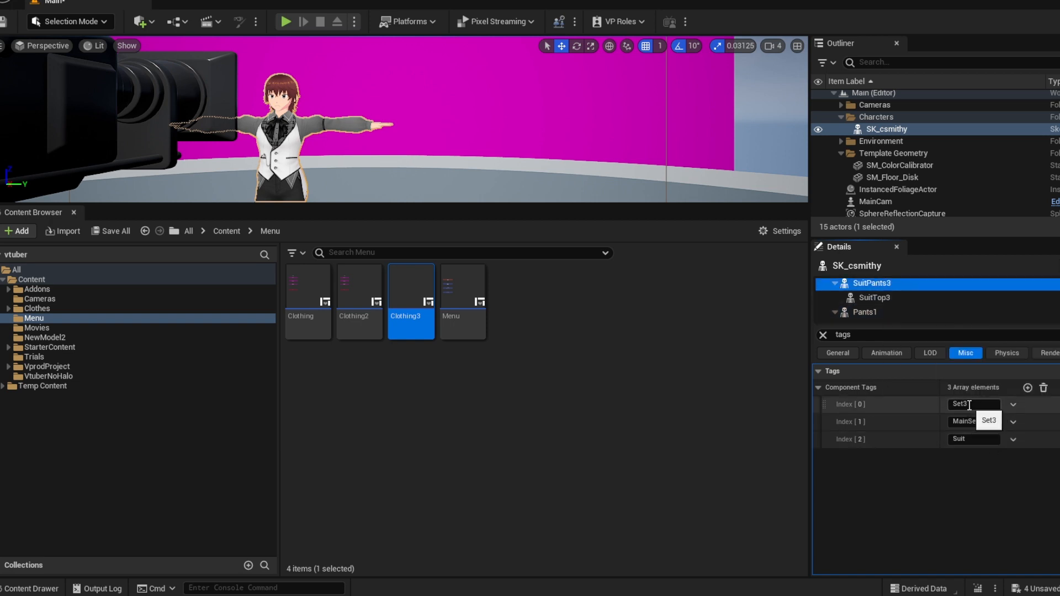
scroll(852, 298, "down", 1)
left_click(851, 299)
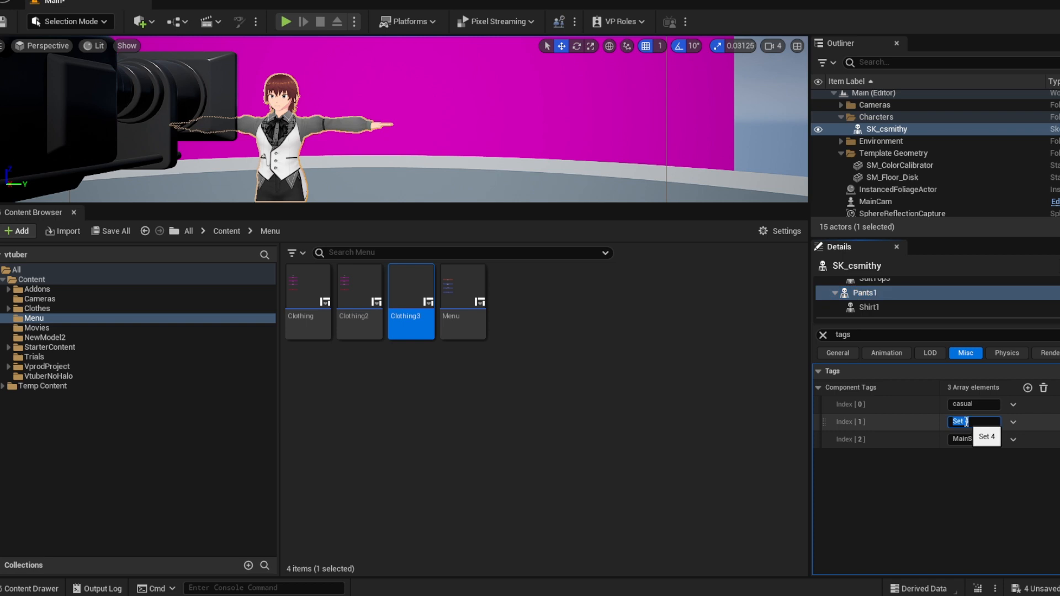
key("Left")
key("Return")
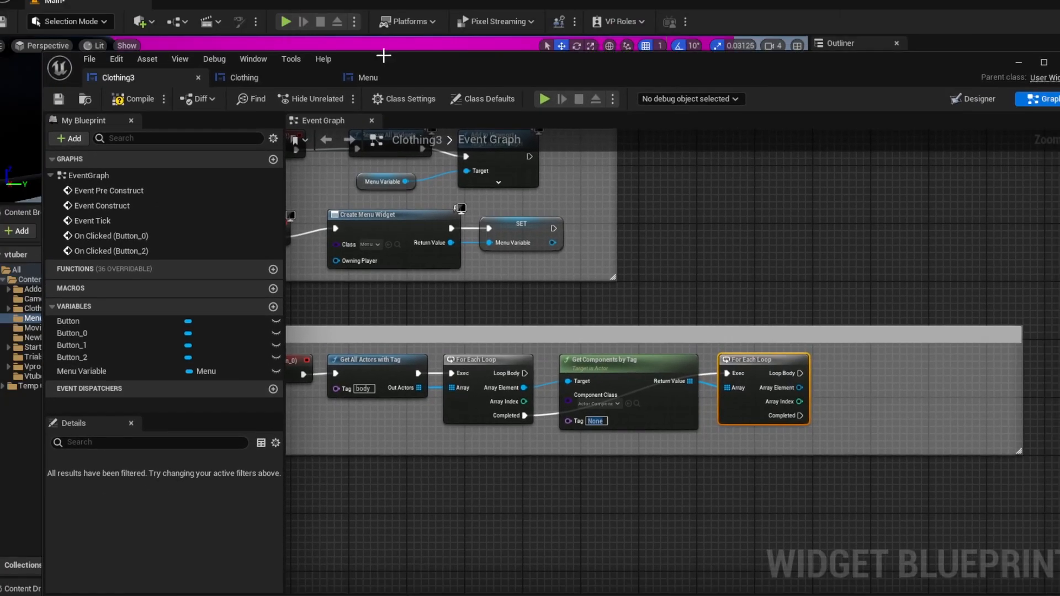
Compare the tags used in the Clothing widget's Get Components by Tag nodes with the component tags on SK_csmithy's clothing components.
left_click_drag(639, 60, 634, 50)
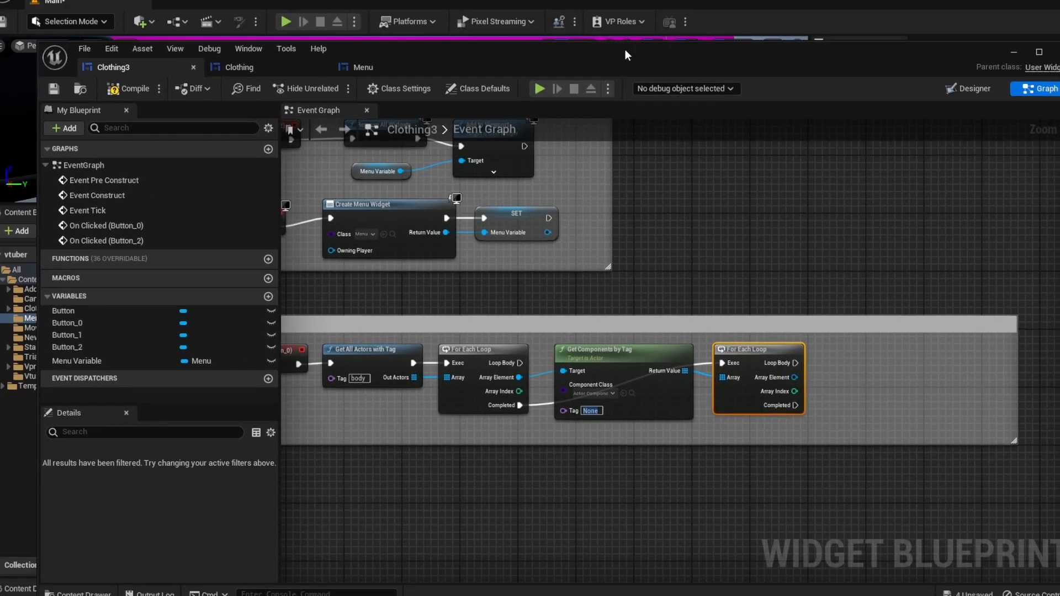
left_click(239, 67)
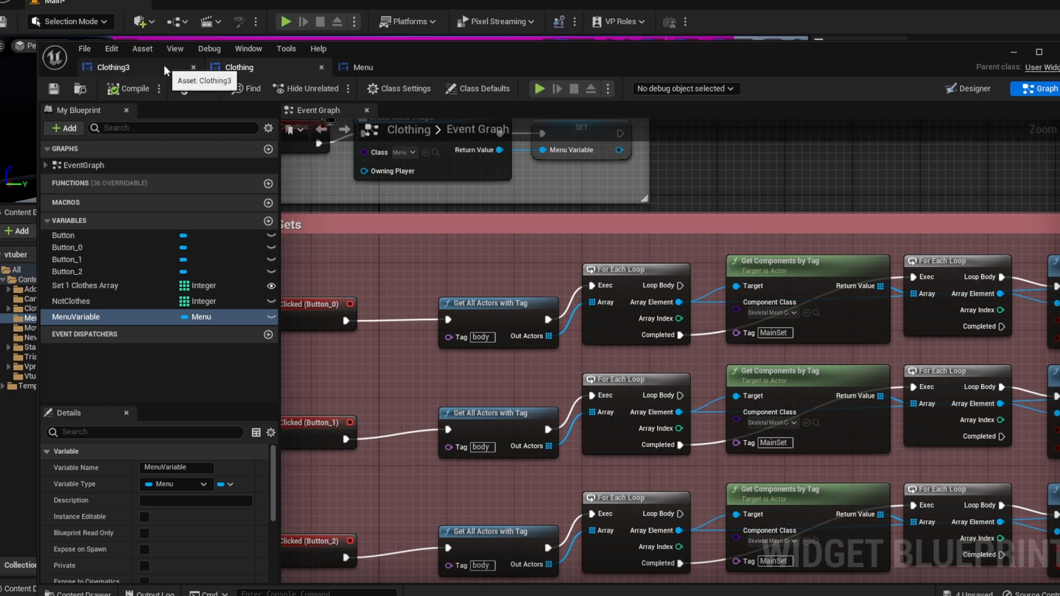
left_click_drag(441, 53, 343, 36)
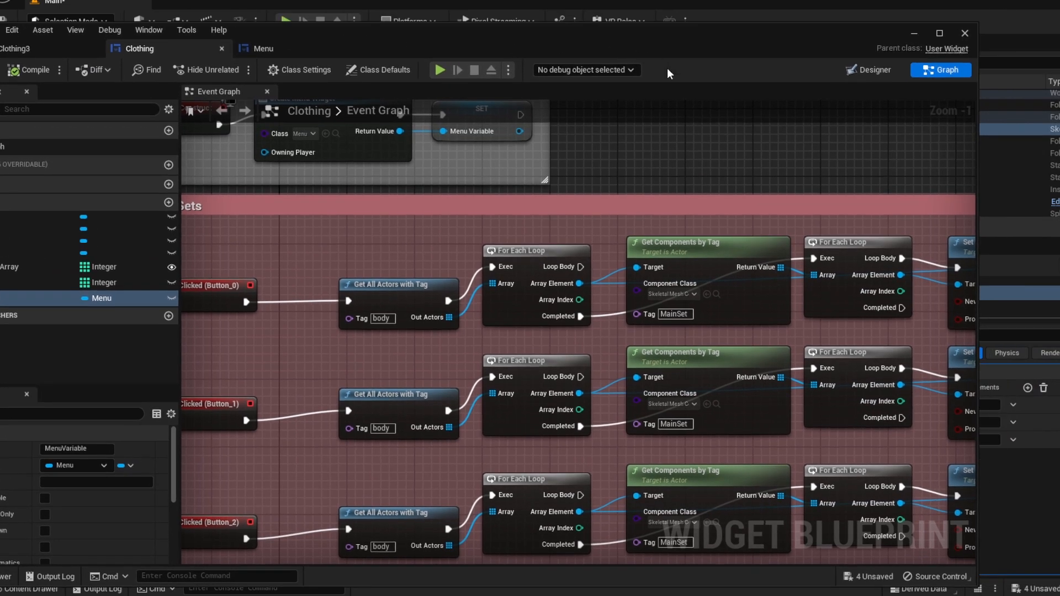
left_click_drag(693, 36, 519, 20)
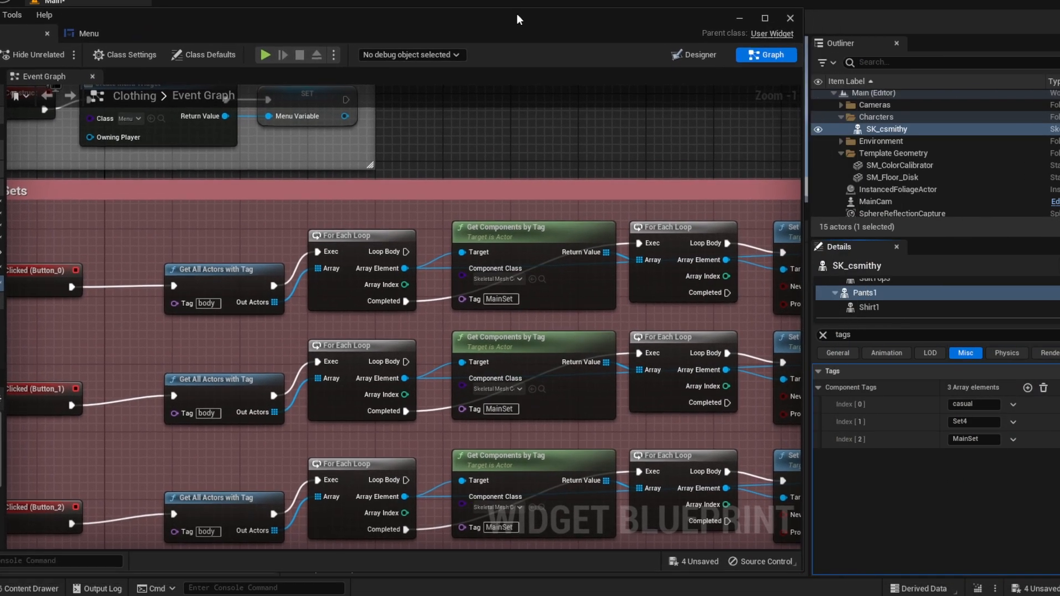
left_click(967, 439)
scroll(868, 295, "up", 1)
left_click(870, 283)
scroll(935, 304, "up", 2)
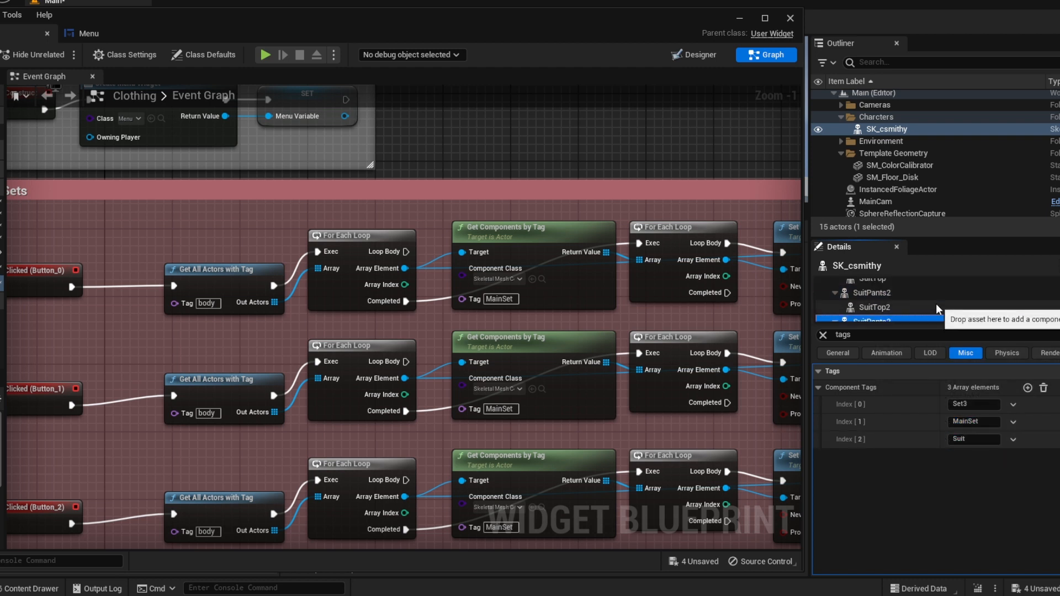
scroll(886, 292, "up", 1)
left_click(886, 308)
left_click(879, 285)
scroll(945, 310, "down", 2)
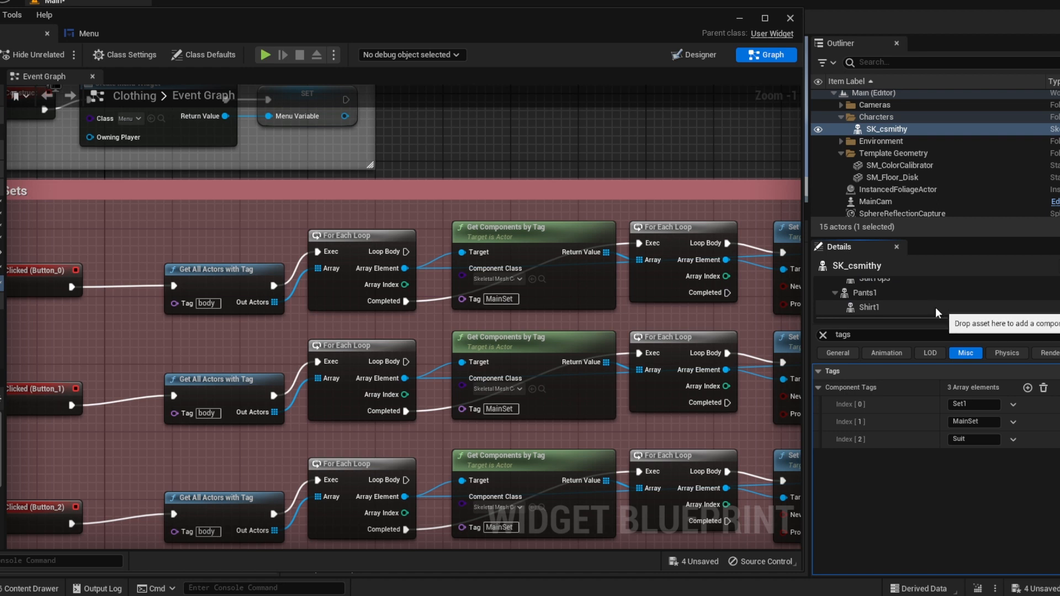
Set the Tag of the Get Components by Tag node in Clothing3's Event Graph to "MainSet".
left_click_drag(417, 21, 664, 15)
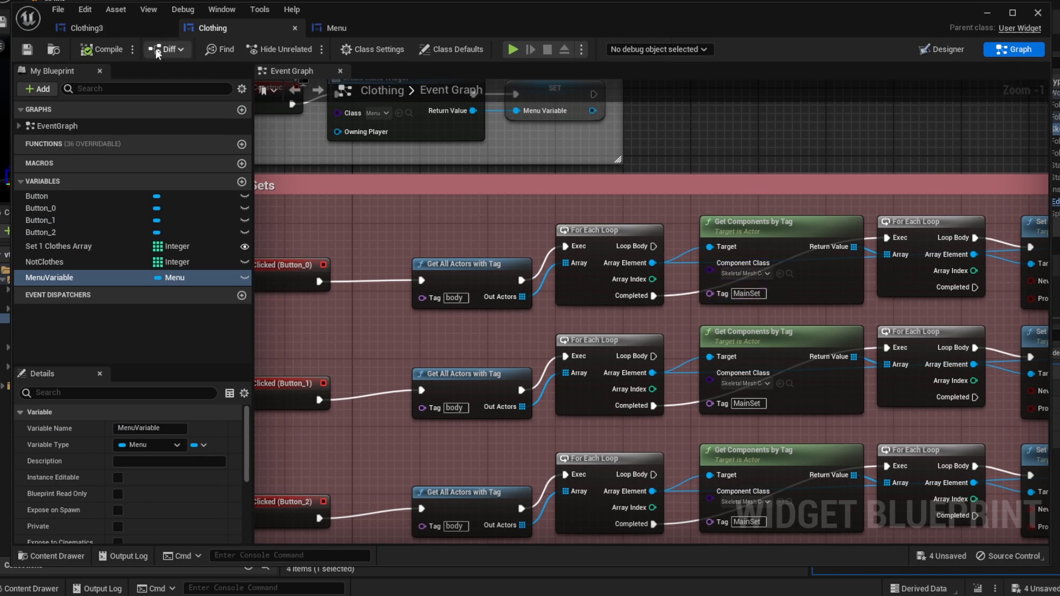
left_click(127, 29)
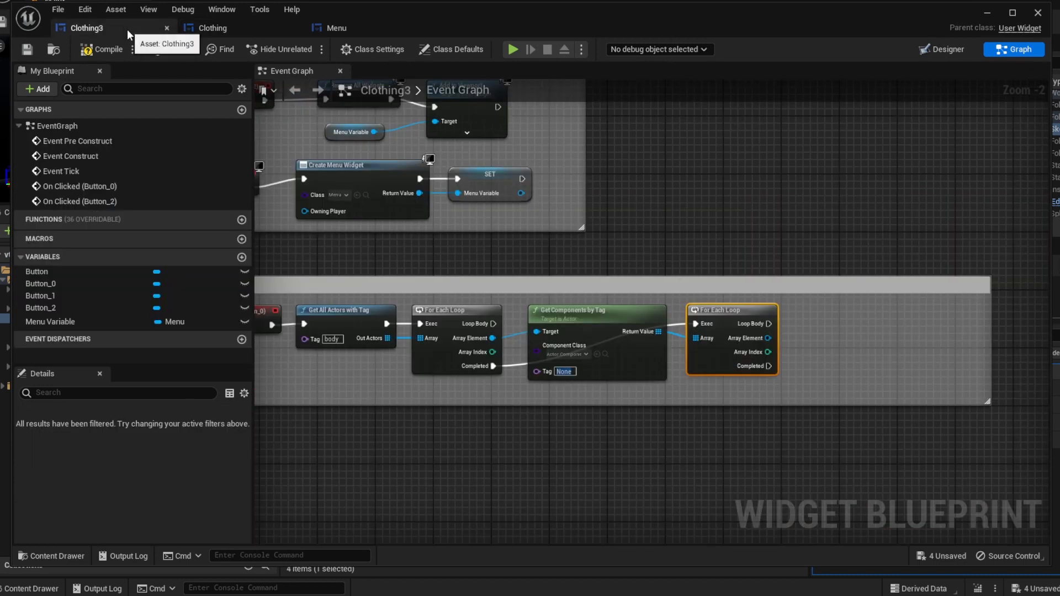
left_click(569, 371)
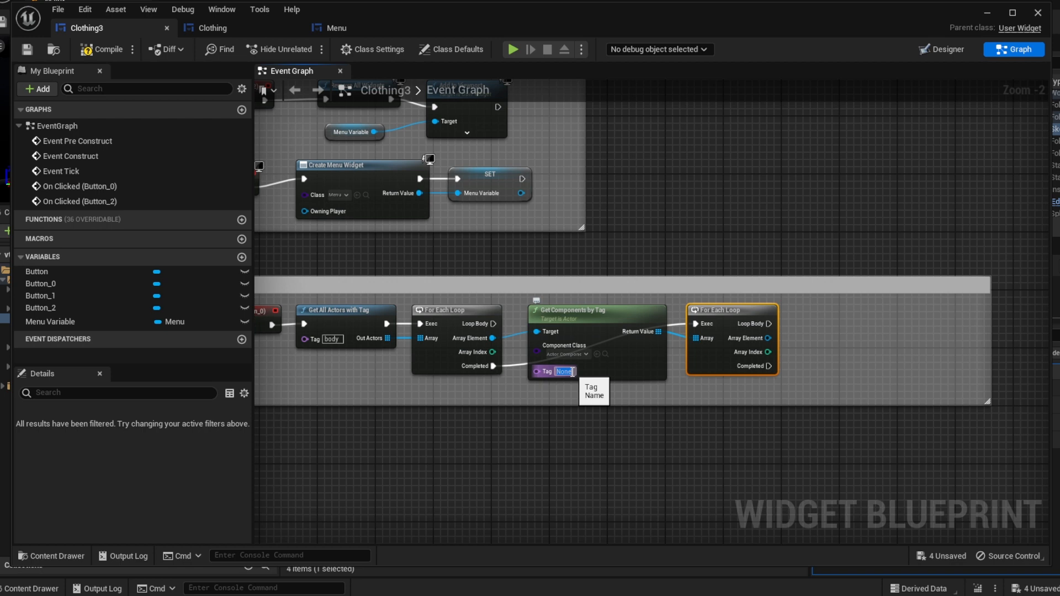
type("MainSet")
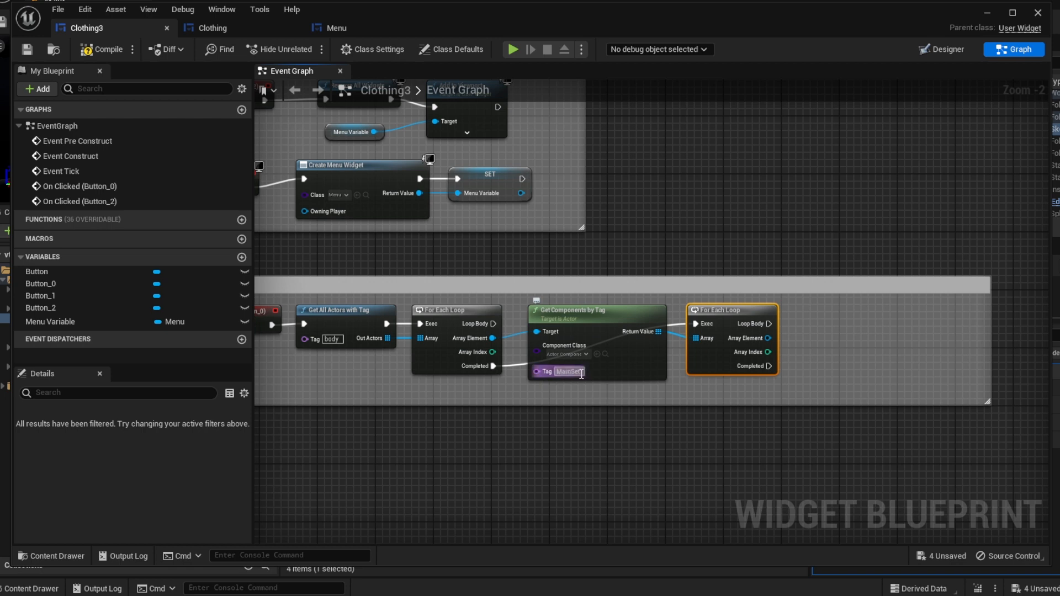
left_click(669, 450)
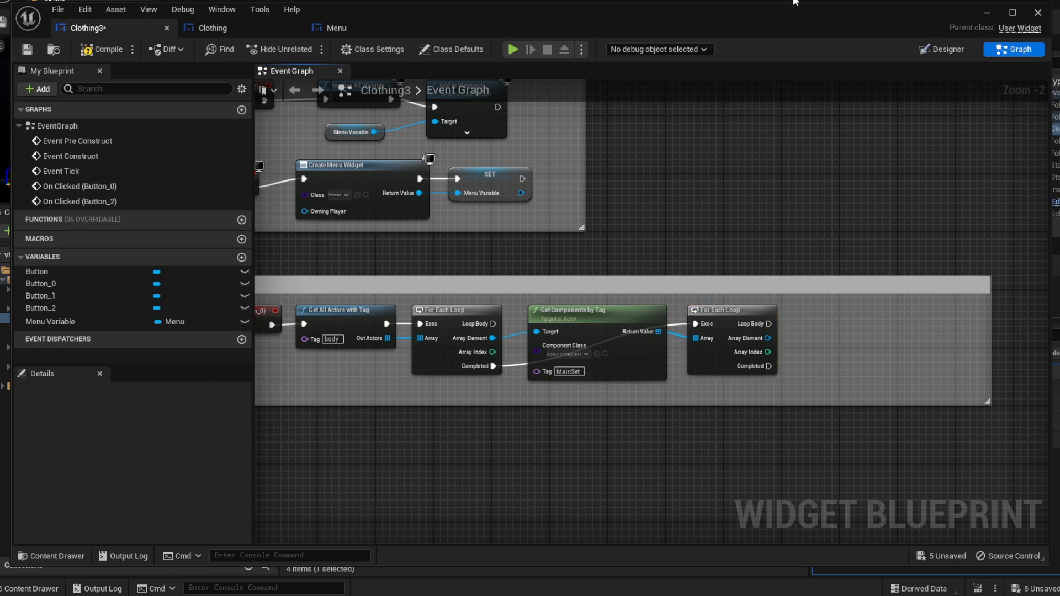
Examine which node follows the second For Each Loop in the Clothing widget's Event Graph and compare it with Clothing3.
left_click_drag(786, 22, 820, 18)
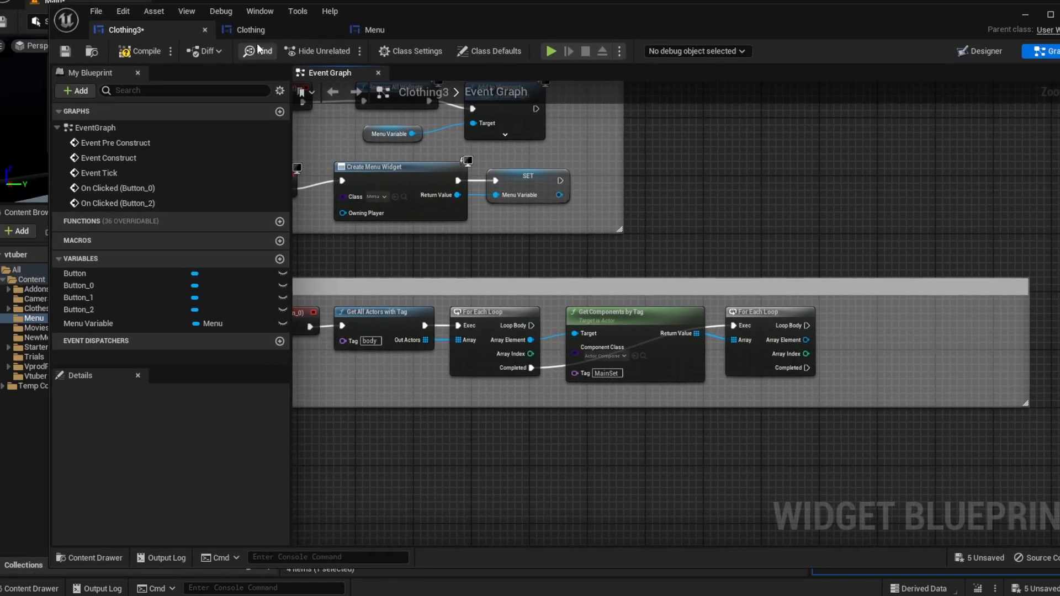
left_click(309, 29)
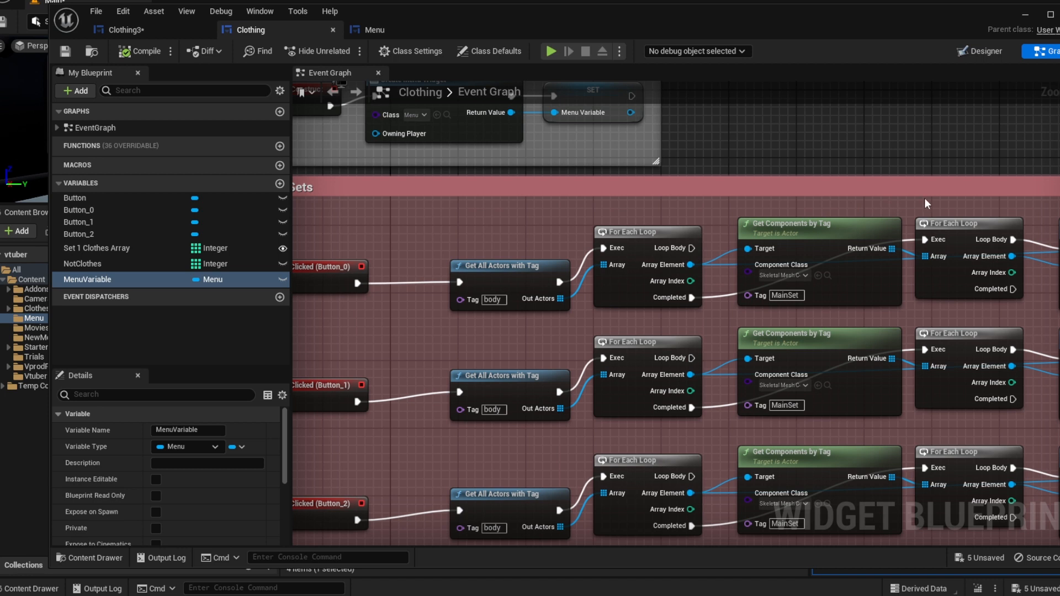
right_click_drag(939, 185, 509, 207)
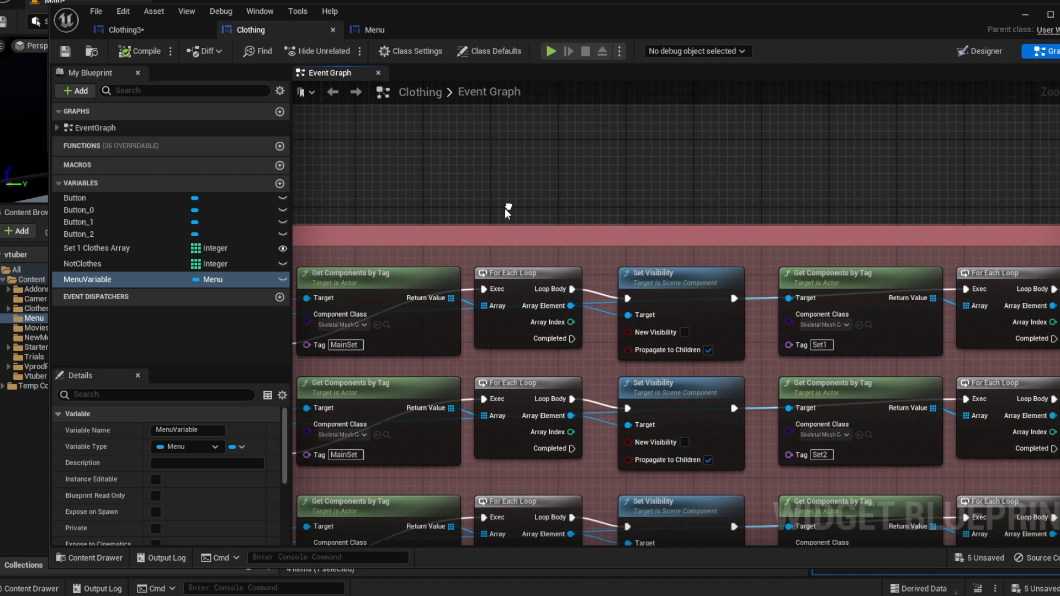
left_click(136, 27)
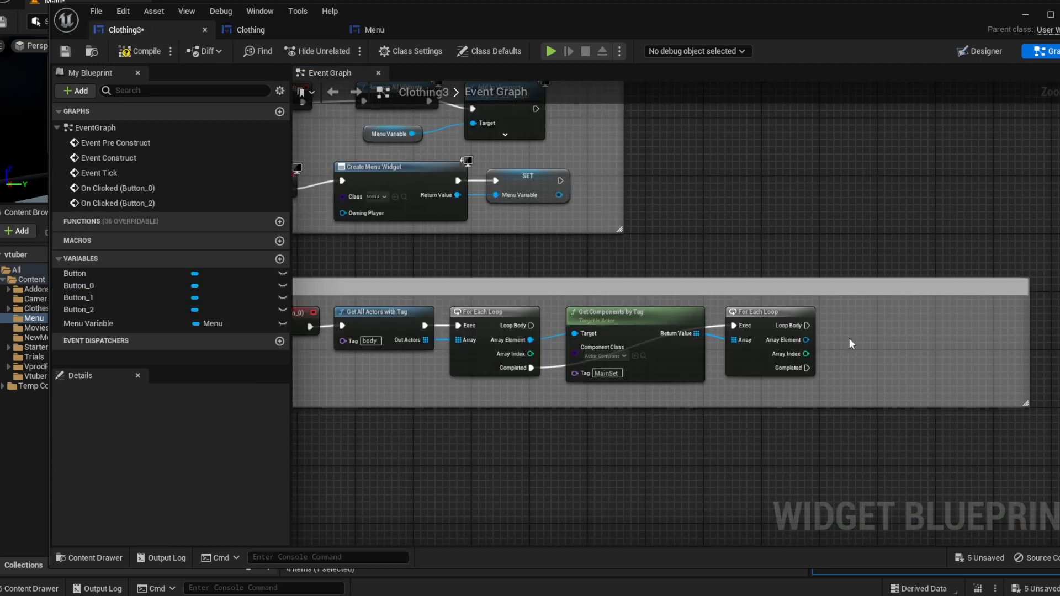
left_click(257, 31)
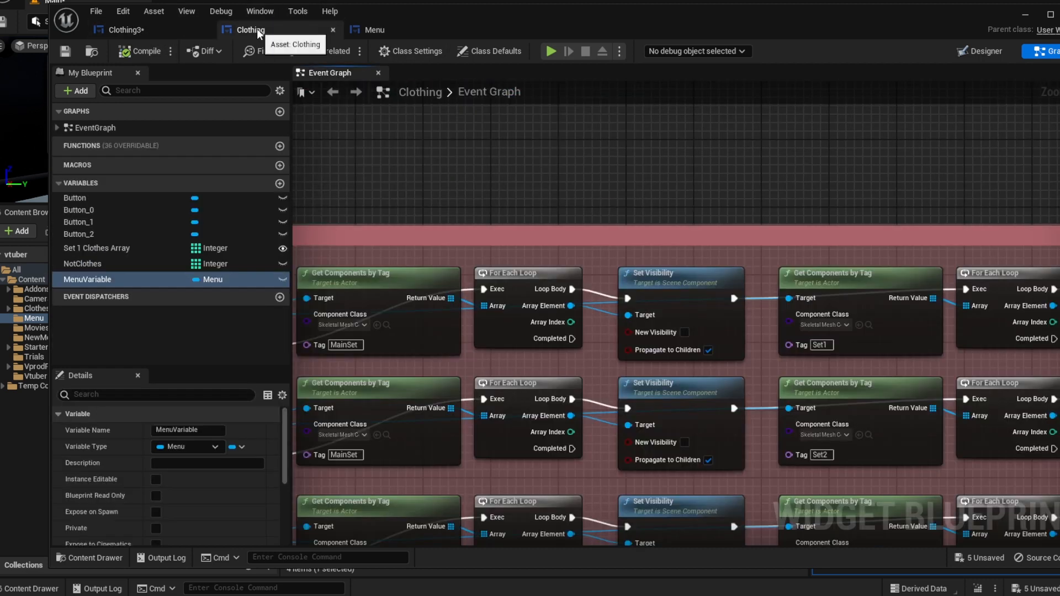
left_click(171, 32)
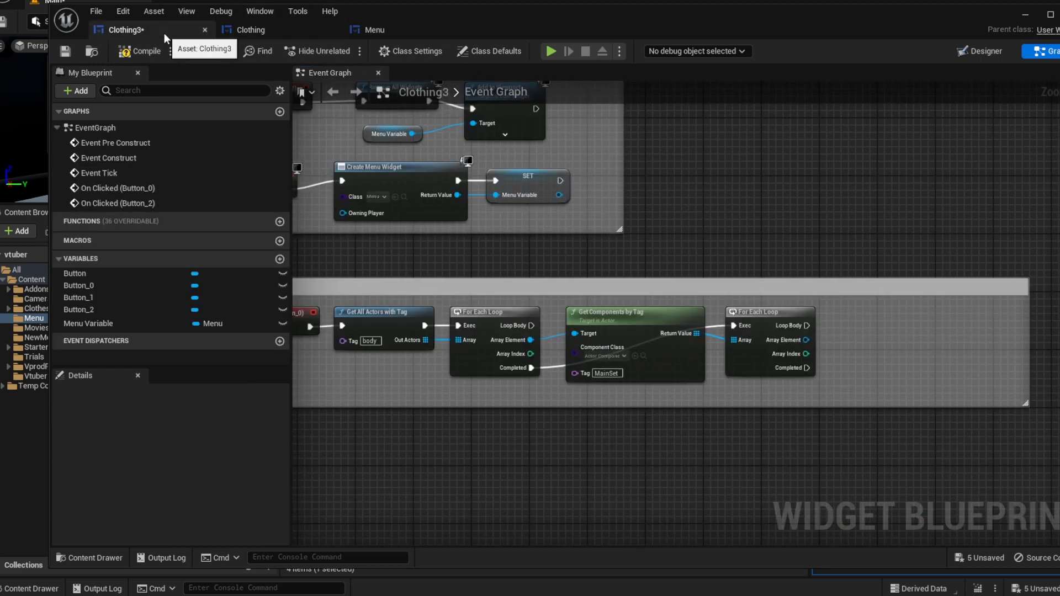
Try placing a SET Visibility variable node off the second For Each Loop's Loop Body in Clothing3, and delete it.
left_click_drag(807, 325, 844, 330)
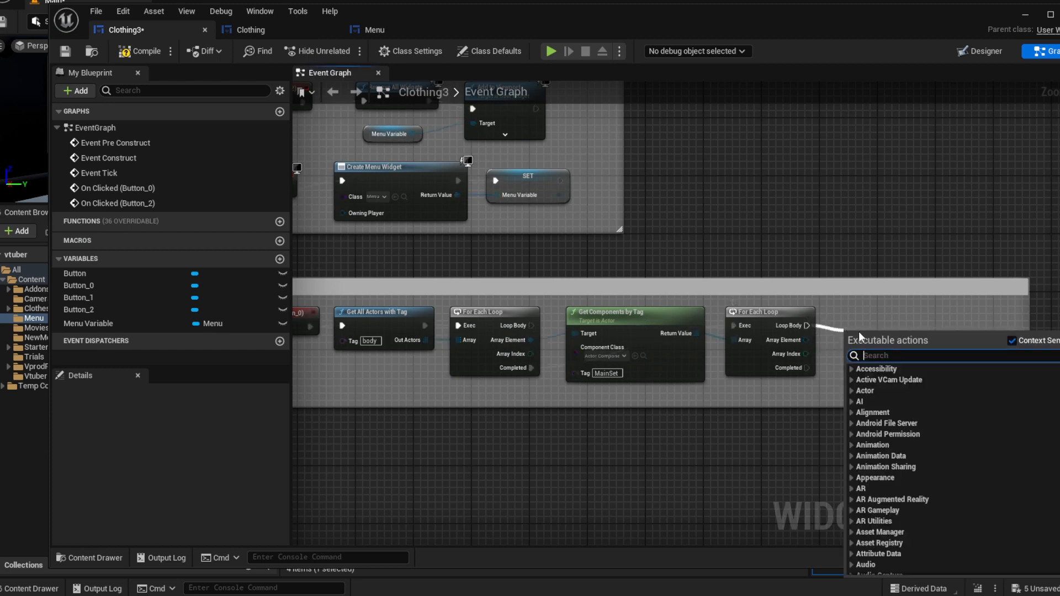
type("set vi")
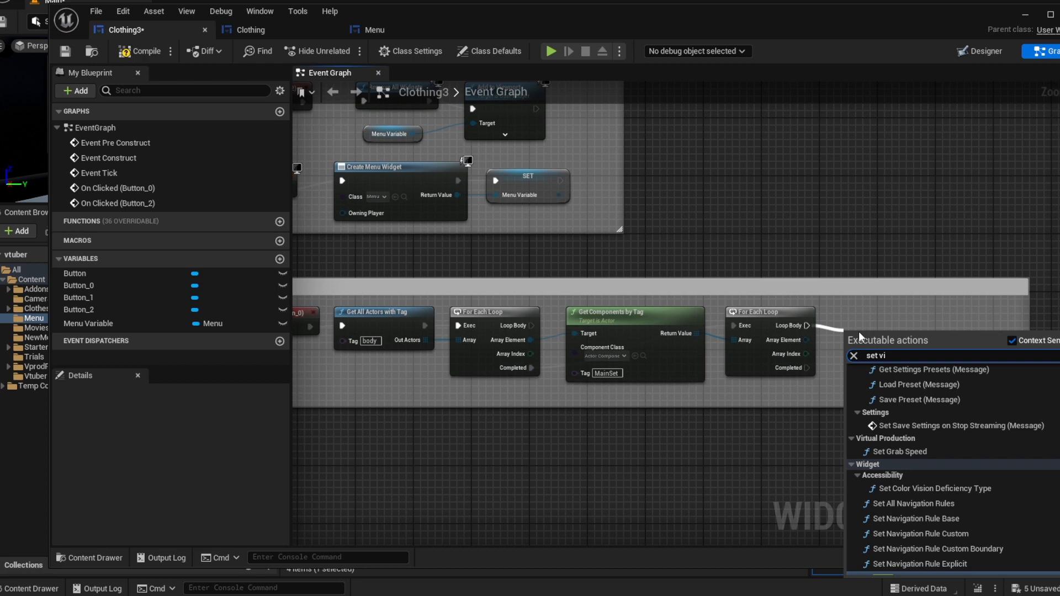
type("si")
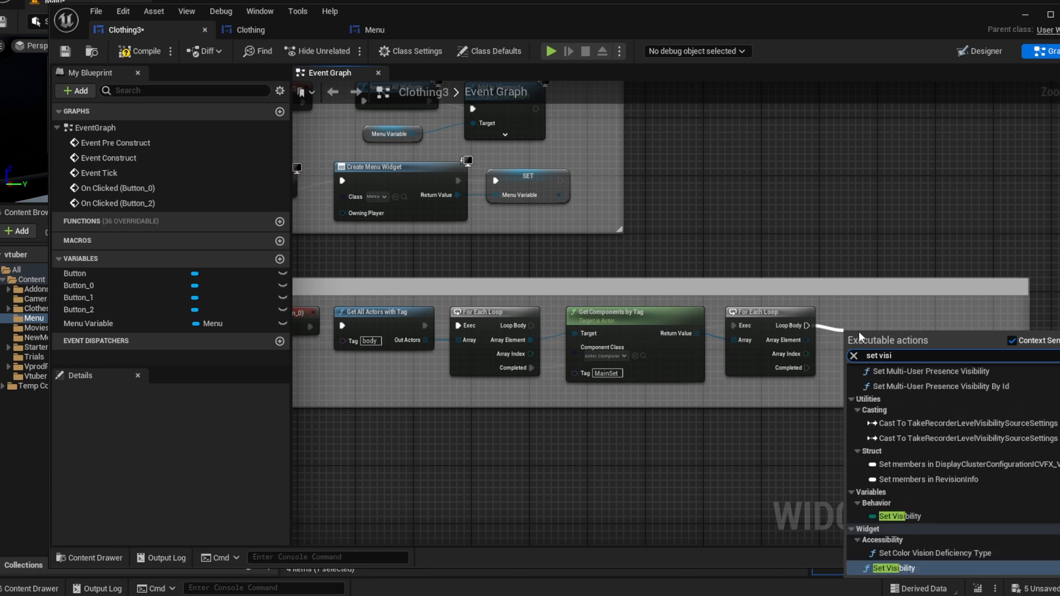
left_click(946, 517)
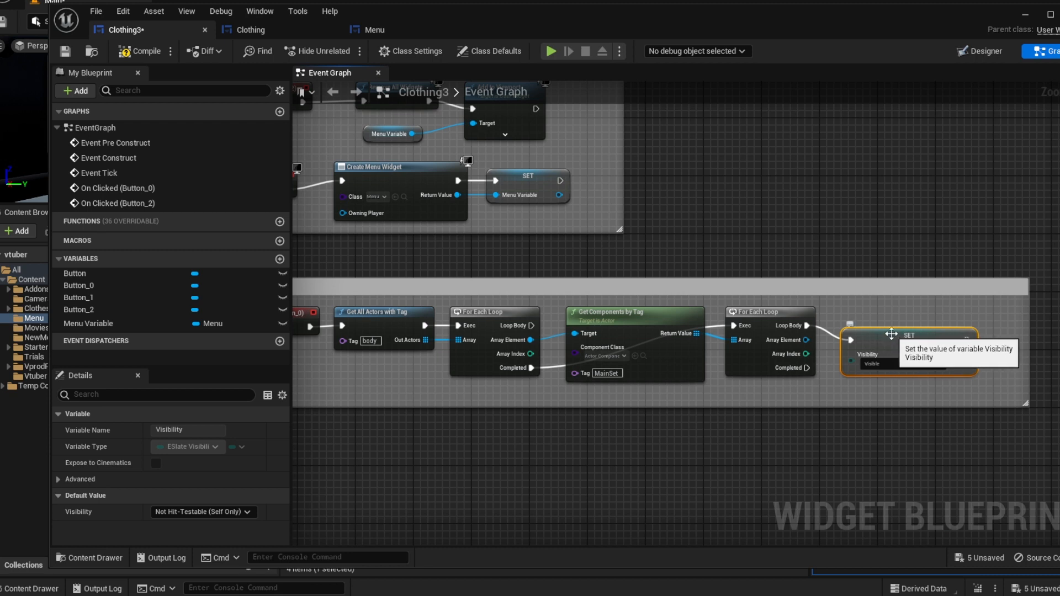
key("Delete")
Try a Set Visibility node targeting Widget in Clothing3, aligned beside the second For Each Loop and run from its Loop Body.
left_click(242, 33)
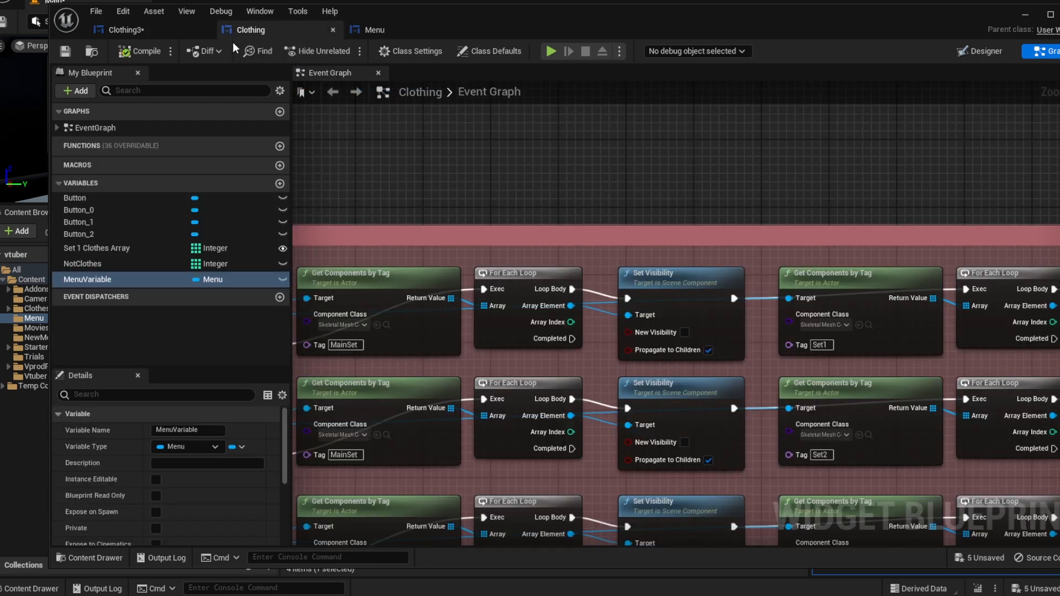
left_click(127, 29)
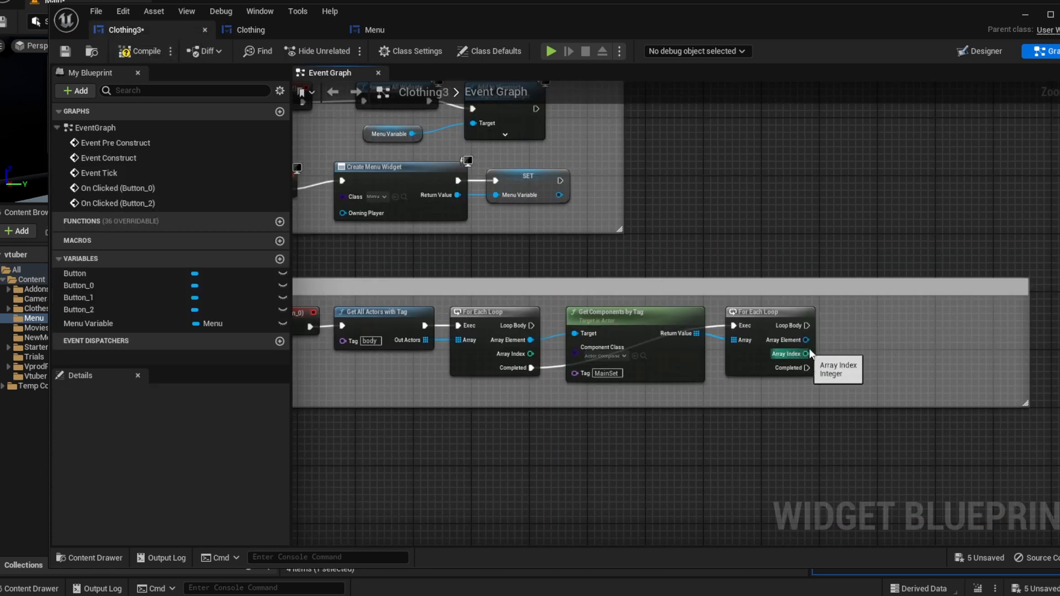
right_click(832, 329)
type("set visi")
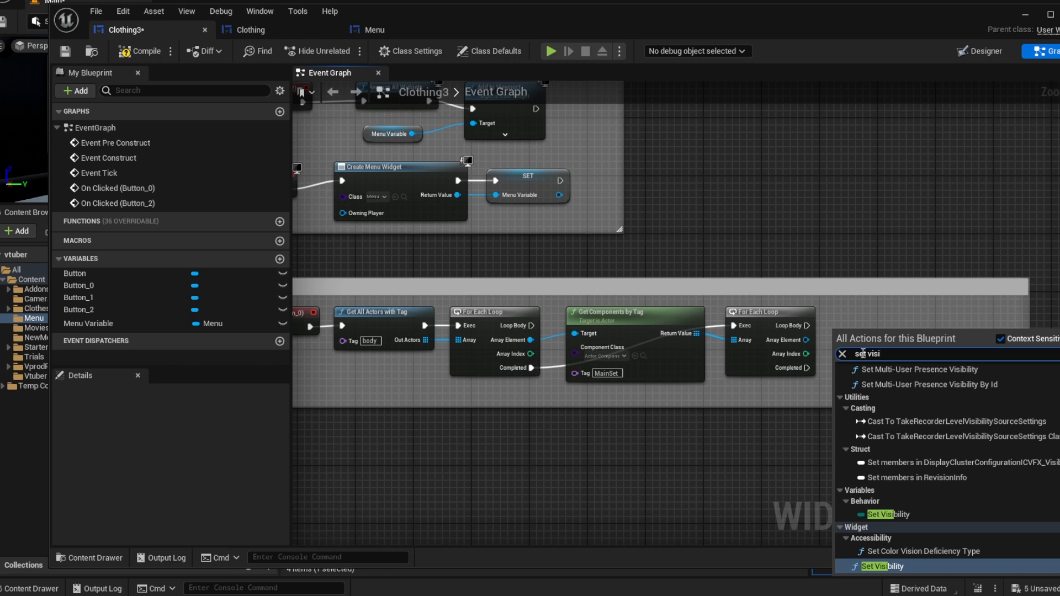
left_click(901, 567)
left_click_drag(886, 337, 888, 319)
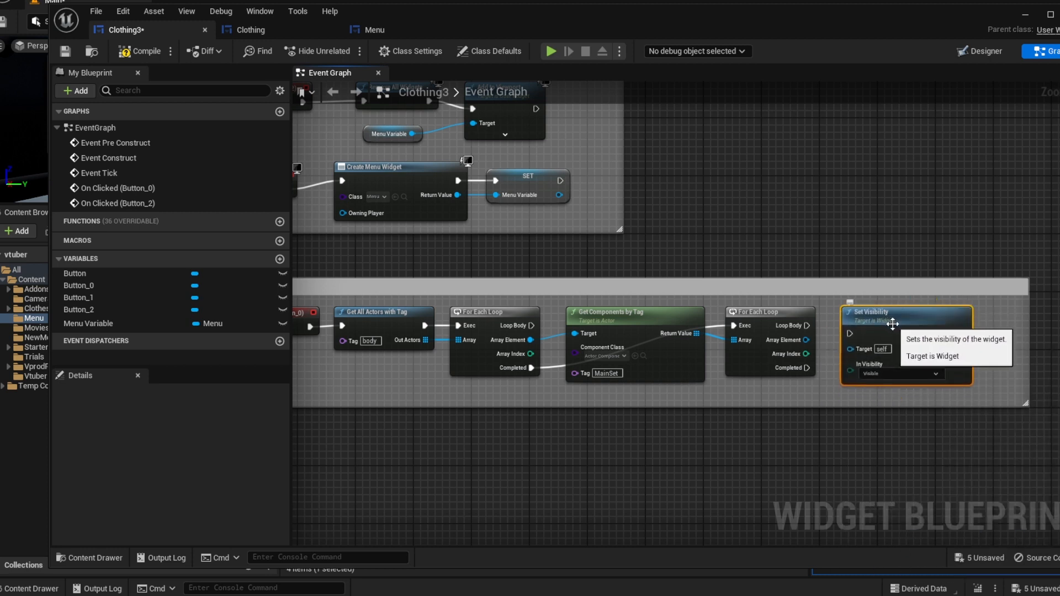
left_click_drag(807, 326, 853, 350)
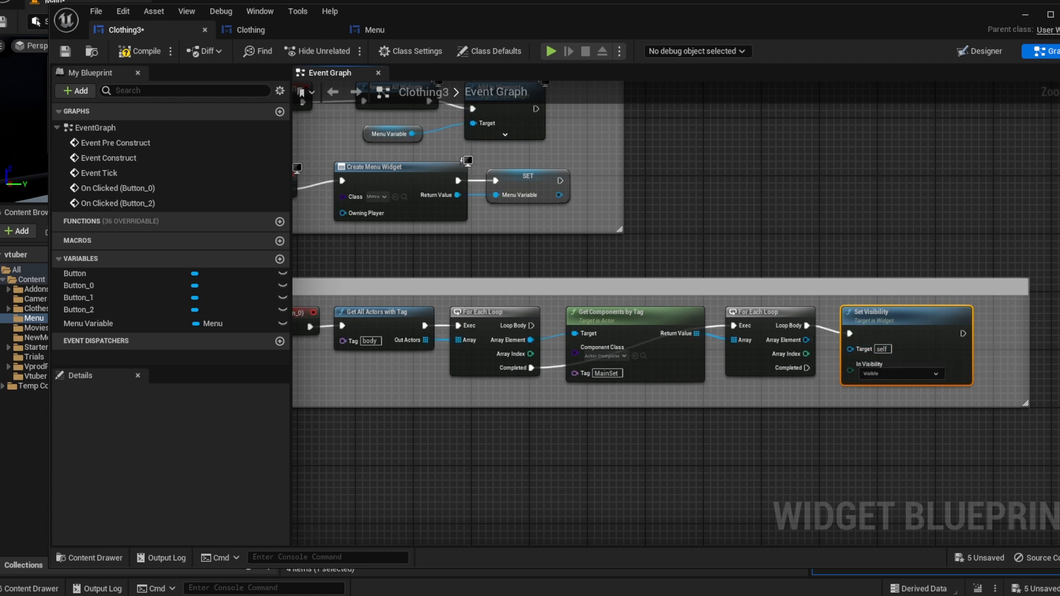
Replace the widget-targeted Set Visibility node with the Scene Component version, and check which Component Class the Clothing widget's Get Components by Tag nodes use.
left_click(255, 36)
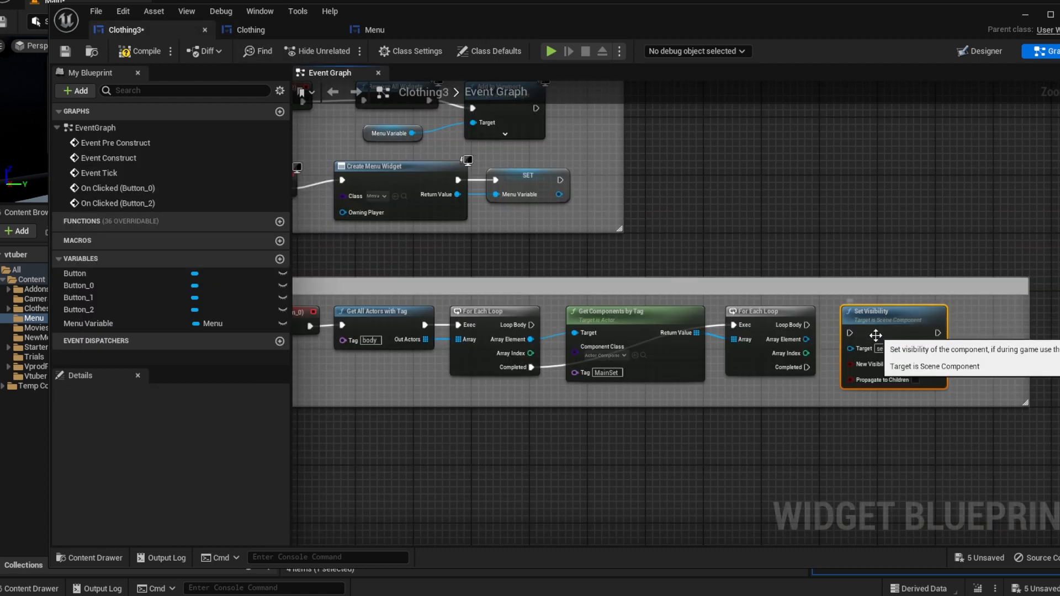
left_click(621, 356)
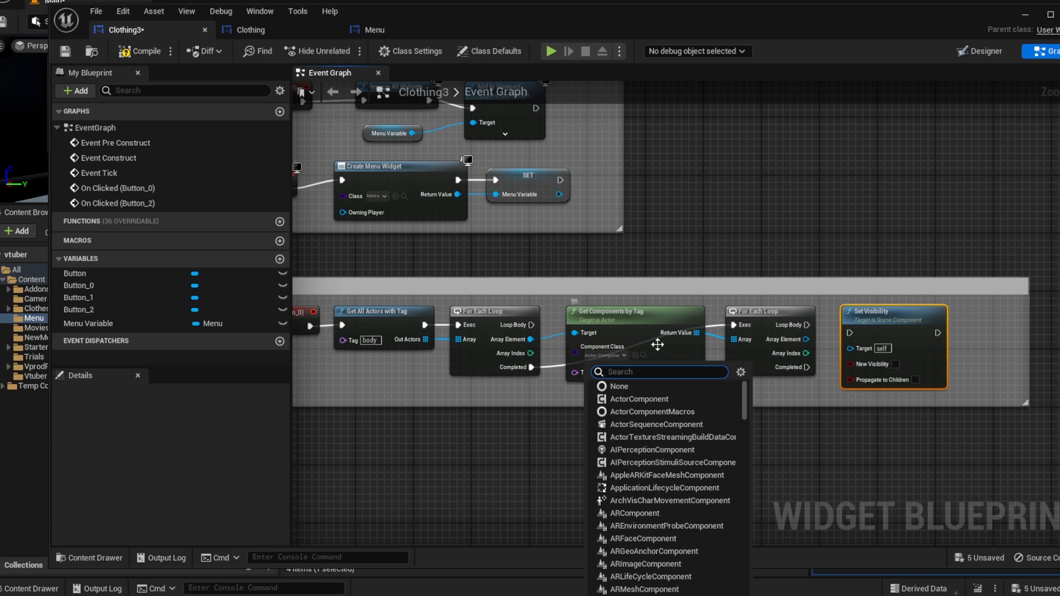
left_click(664, 340)
left_click(622, 356)
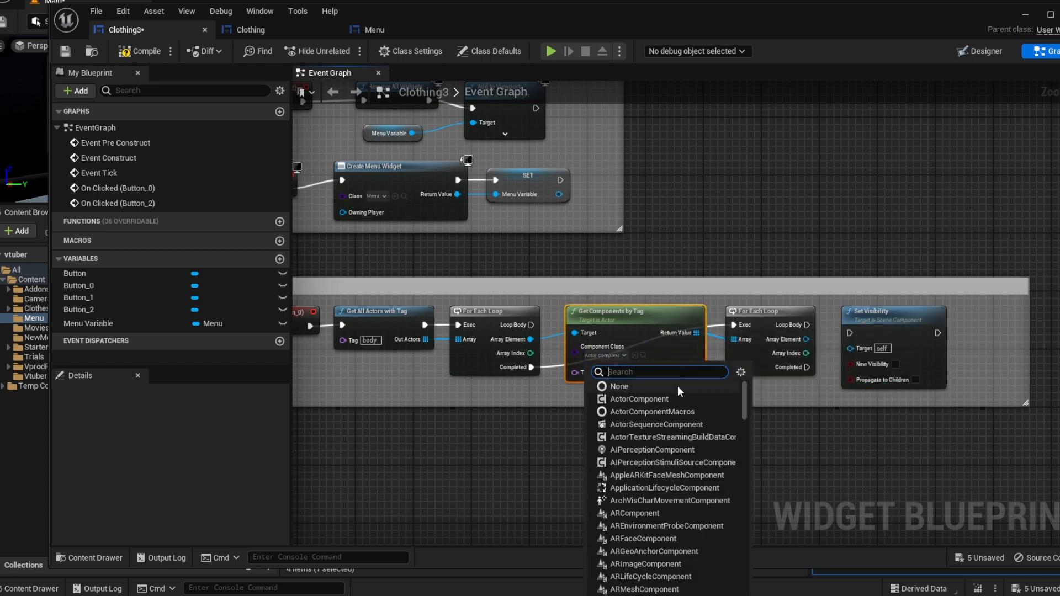
left_click(281, 31)
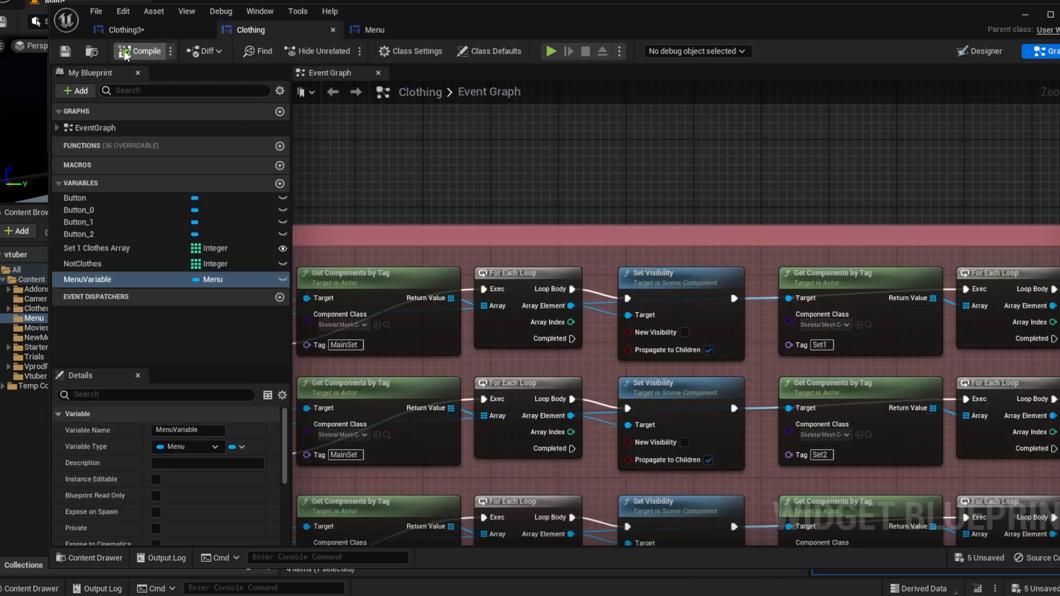
left_click(134, 35)
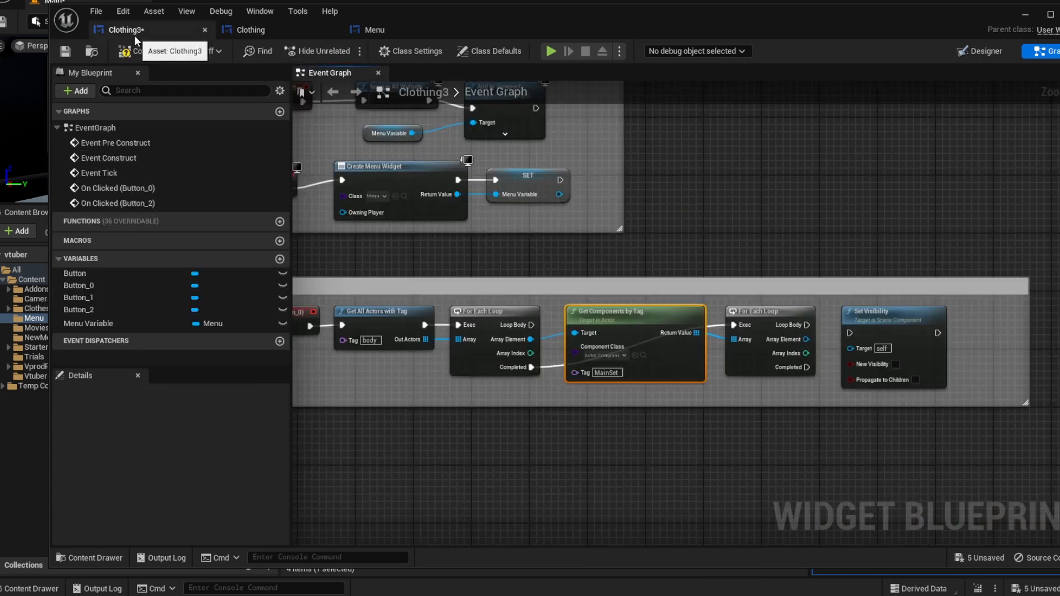
left_click(622, 358)
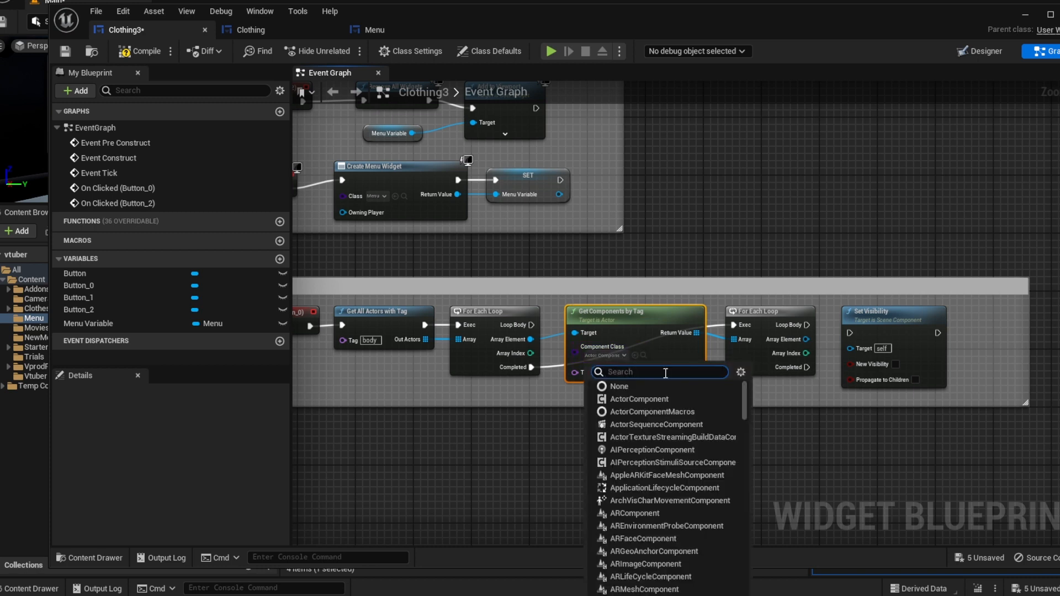
type("sk_")
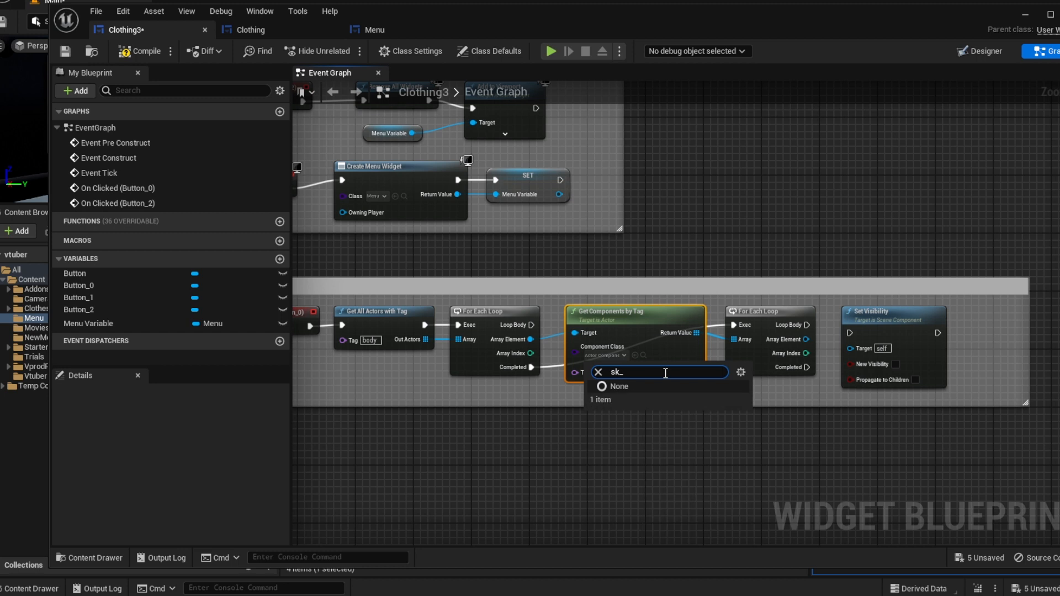
key("BackSpace")
key("BackSpace")
key("BackSpace")
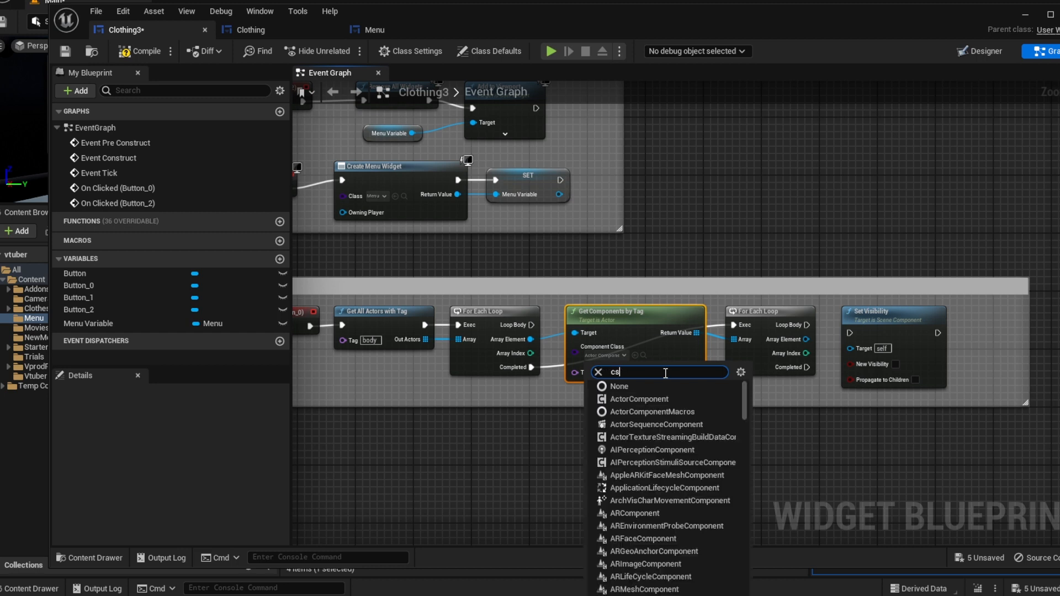
type("csmith")
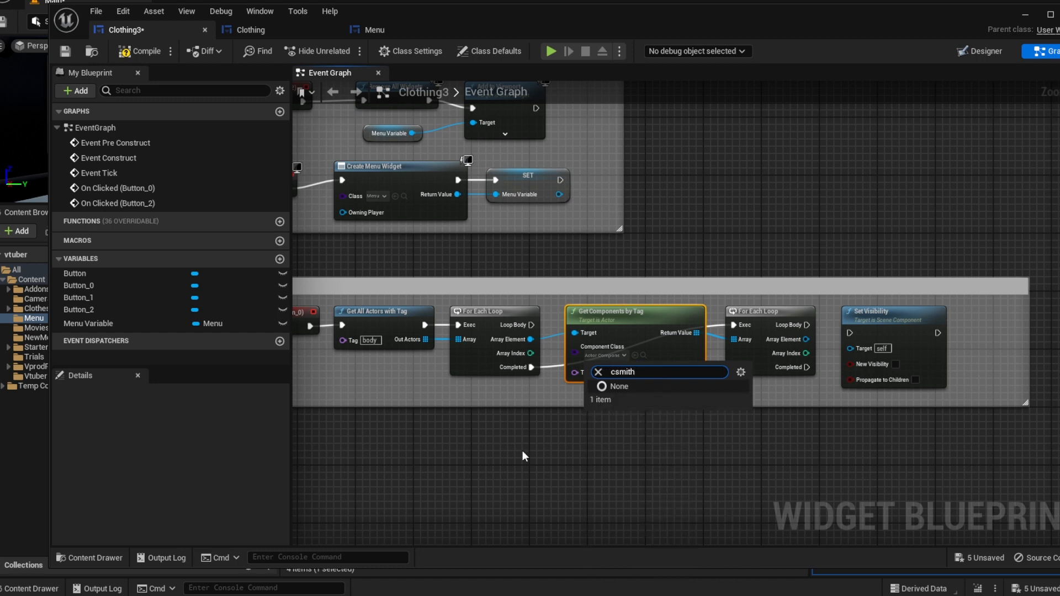
Check the Component Class used in the Clothing widget and set Clothing3's Get Components by Tag node to SkeletalMeshComponent.
left_click(250, 29)
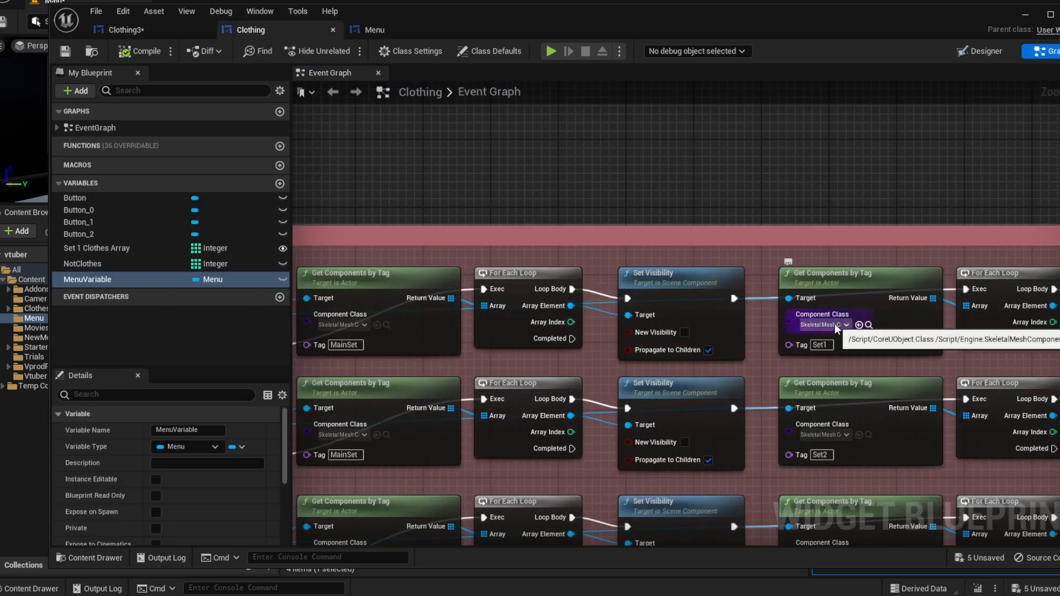
left_click(126, 30)
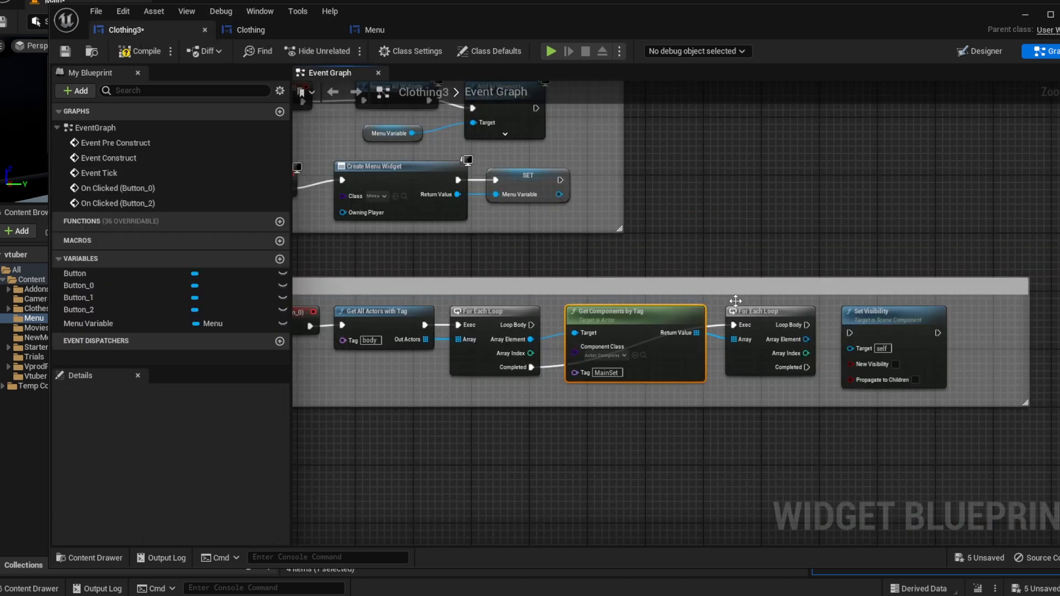
left_click(604, 356)
type("ske")
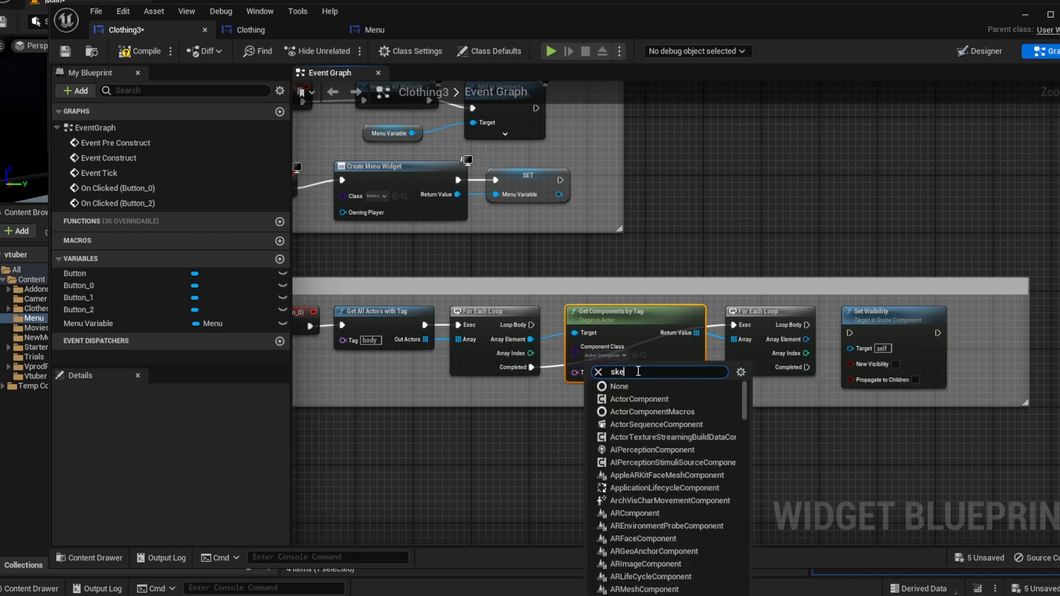
type("l")
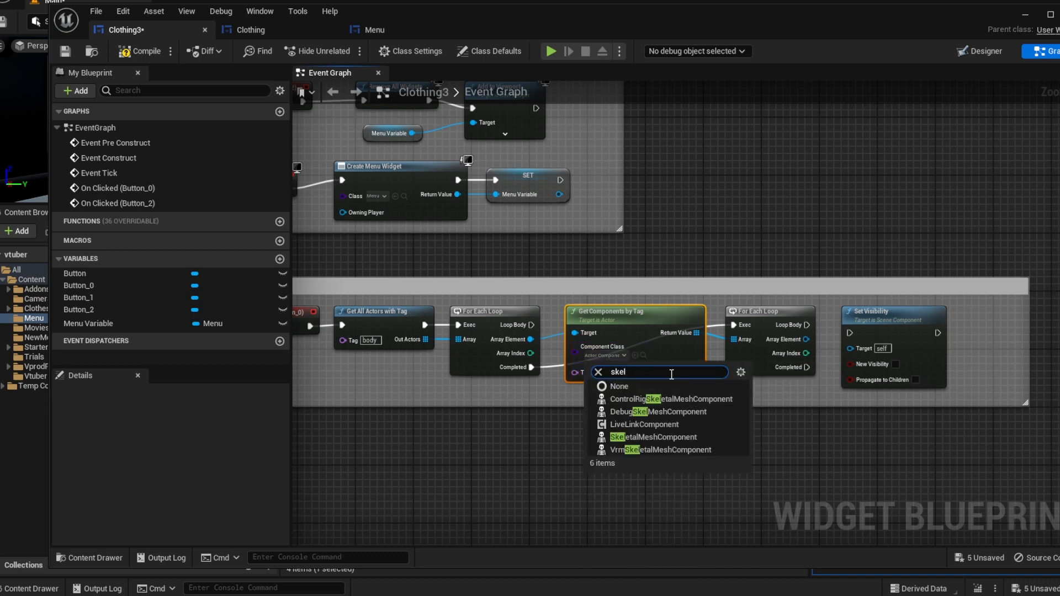
left_click(672, 436)
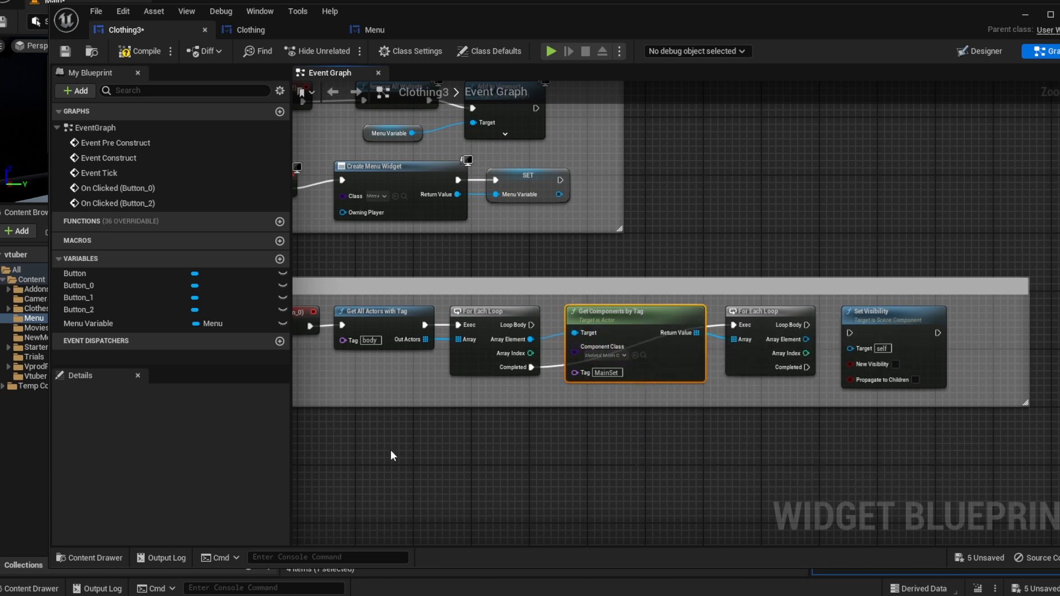
Try linking the second For Each Loop's Array Element to Set Visibility in Clothing3, and delete that Set Visibility node.
right_click_drag(389, 427, 487, 438)
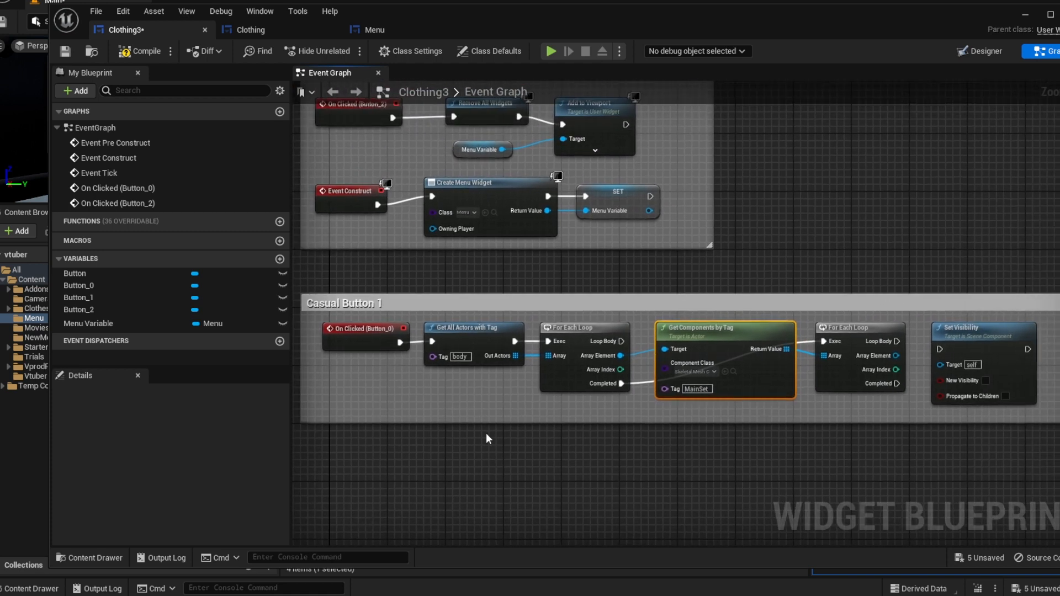
right_click_drag(555, 406, 488, 412)
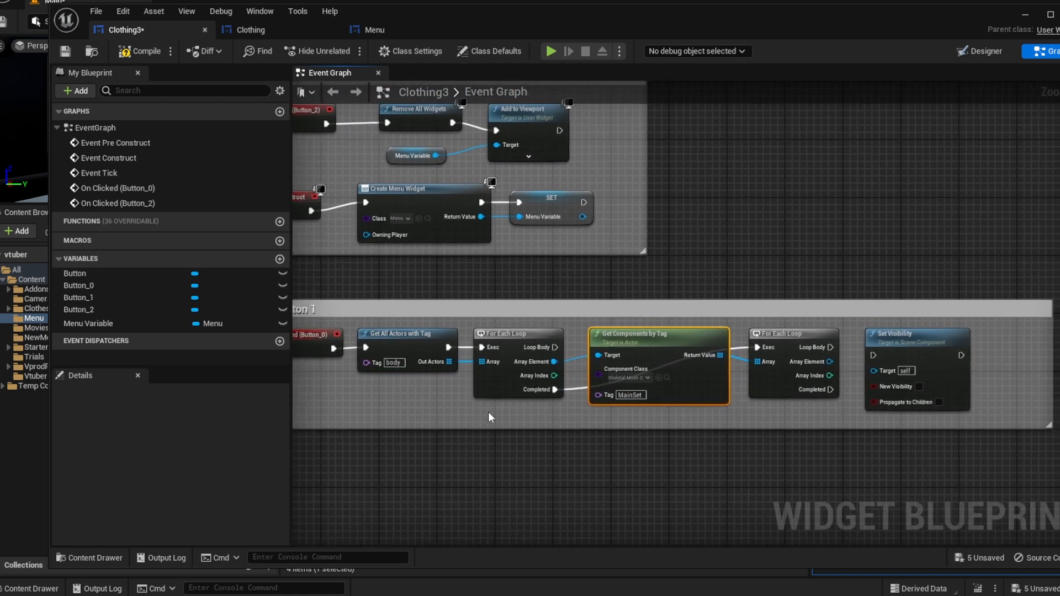
right_click_drag(617, 482, 505, 467)
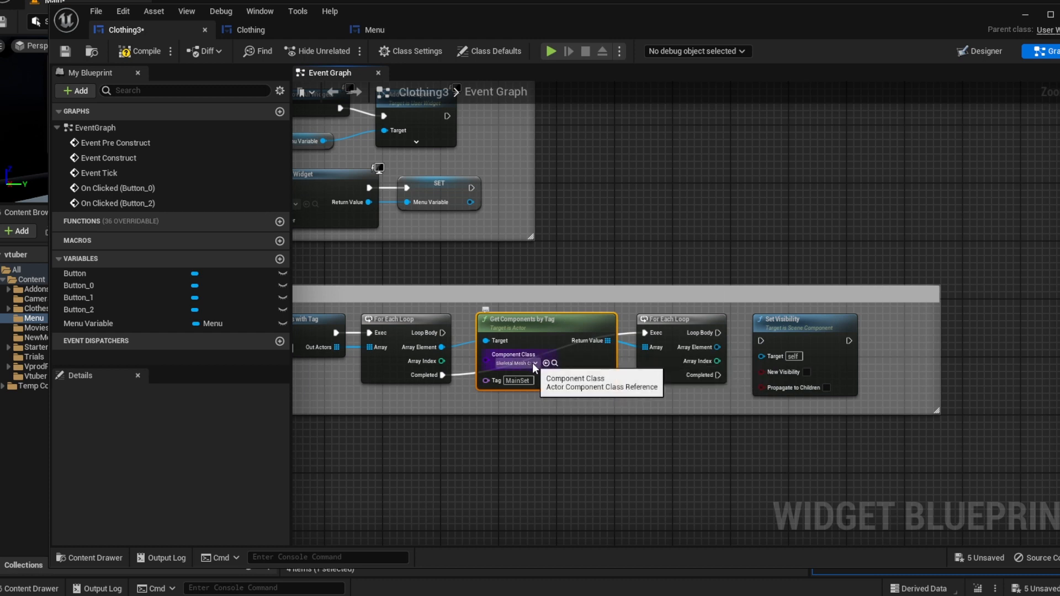
right_click_drag(657, 460, 556, 454)
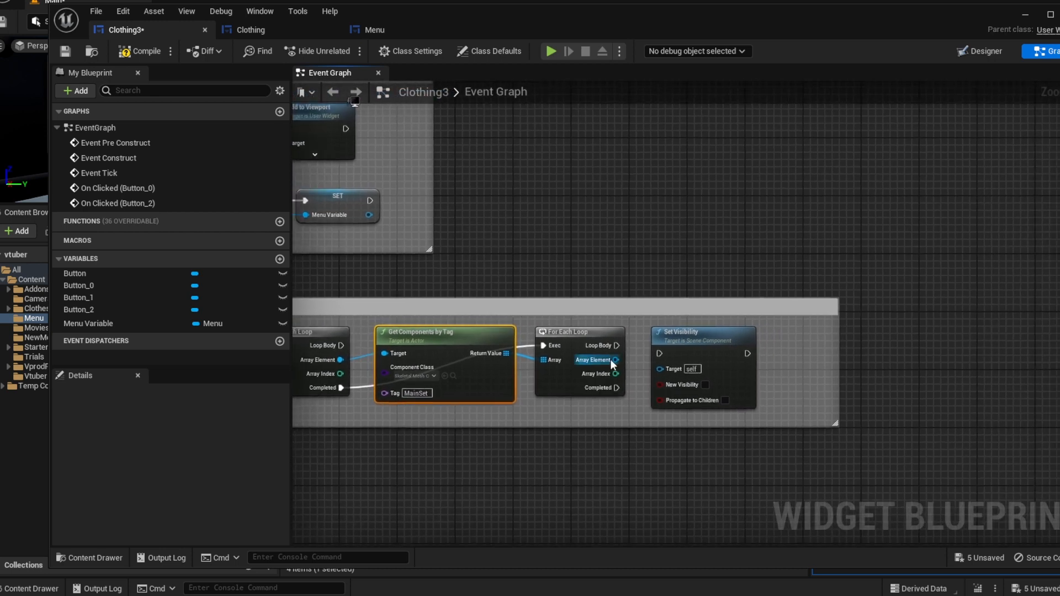
left_click_drag(610, 359, 695, 347)
right_click(703, 335)
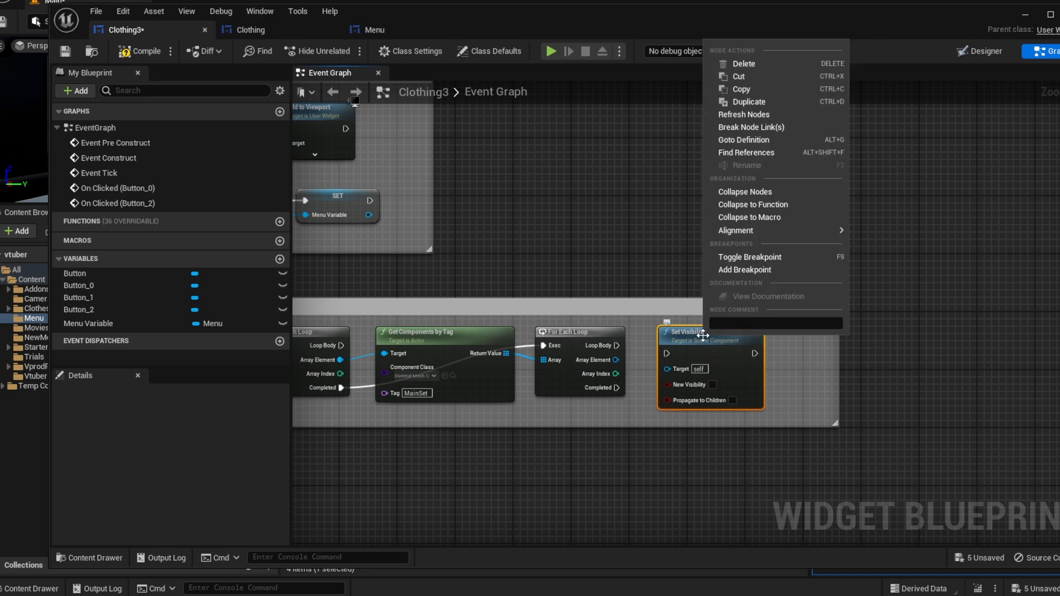
left_click(700, 340)
key("Delete")
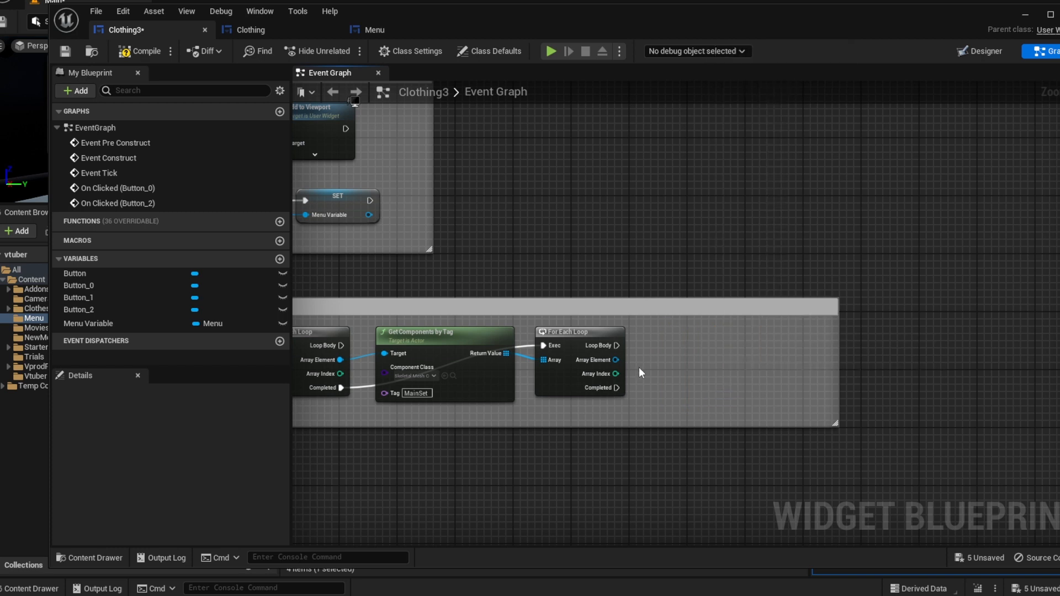
Add a Scene Component Set Visibility node run from the second For Each Loop's Loop Body, with Propagate to Children enabled, and compile Clothing3.
left_click_drag(615, 359, 674, 366)
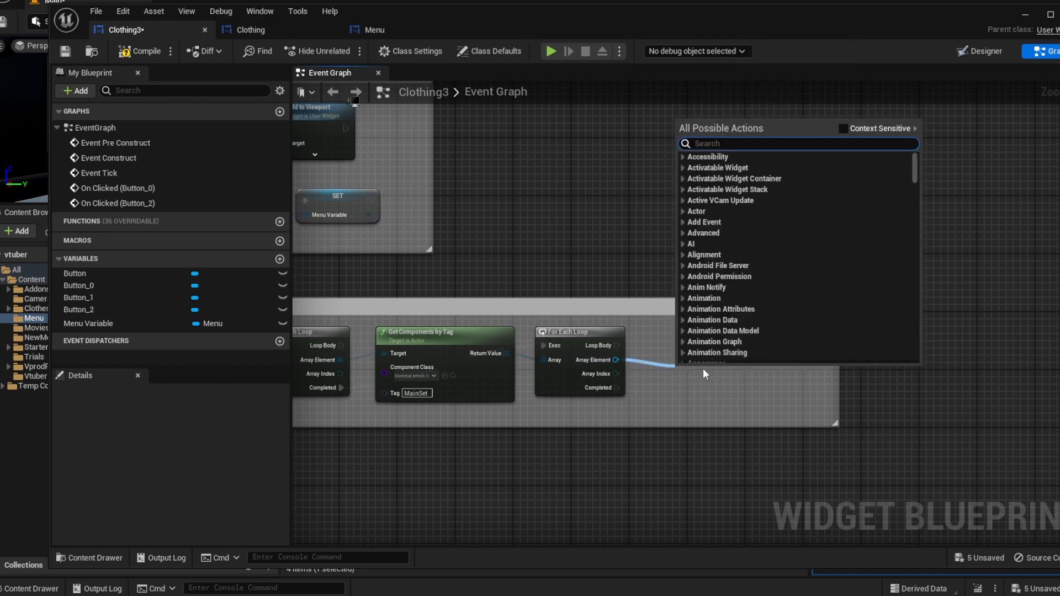
type("set v")
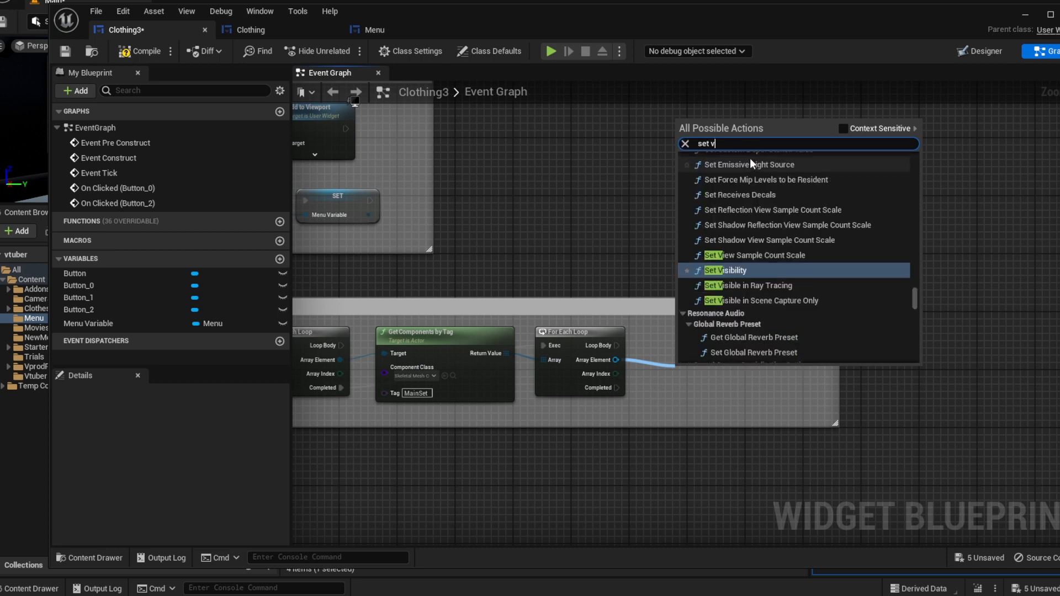
scroll(768, 273, "up", 1)
scroll(769, 268, "down", 5)
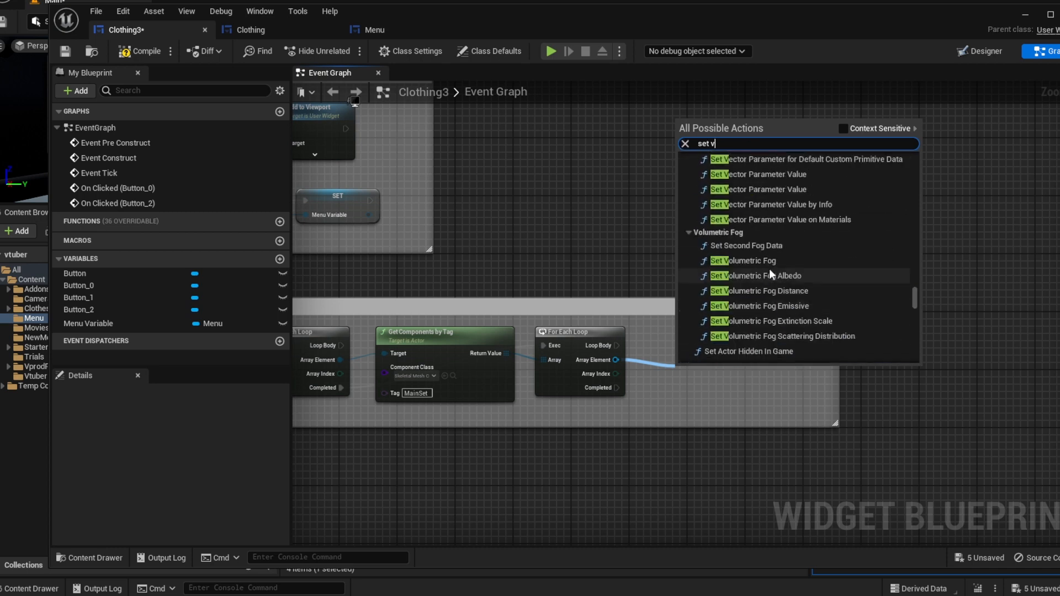
scroll(769, 268, "down", 5)
left_click(730, 331)
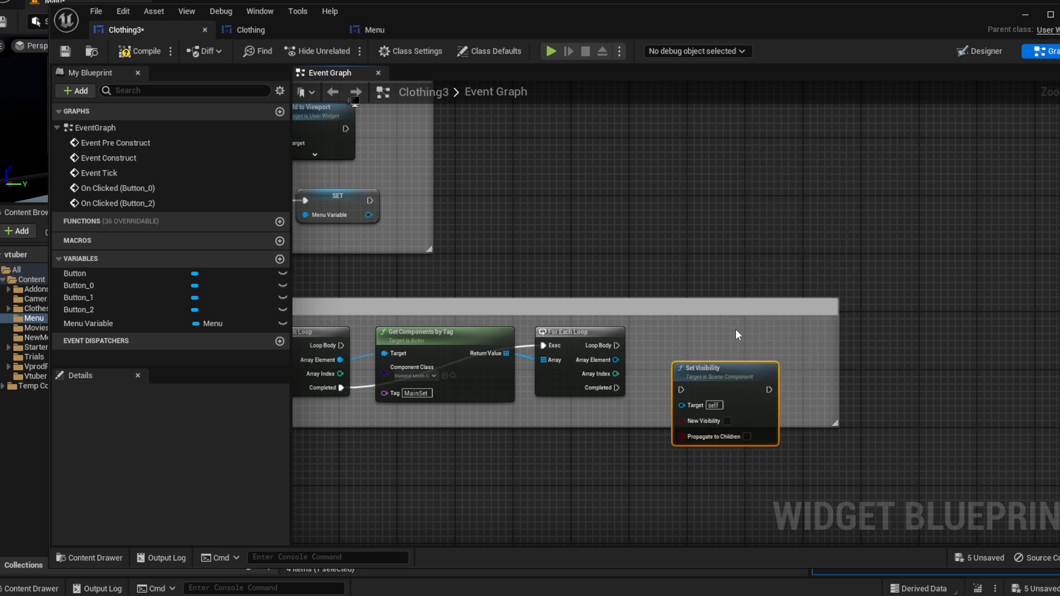
left_click_drag(739, 372, 732, 335)
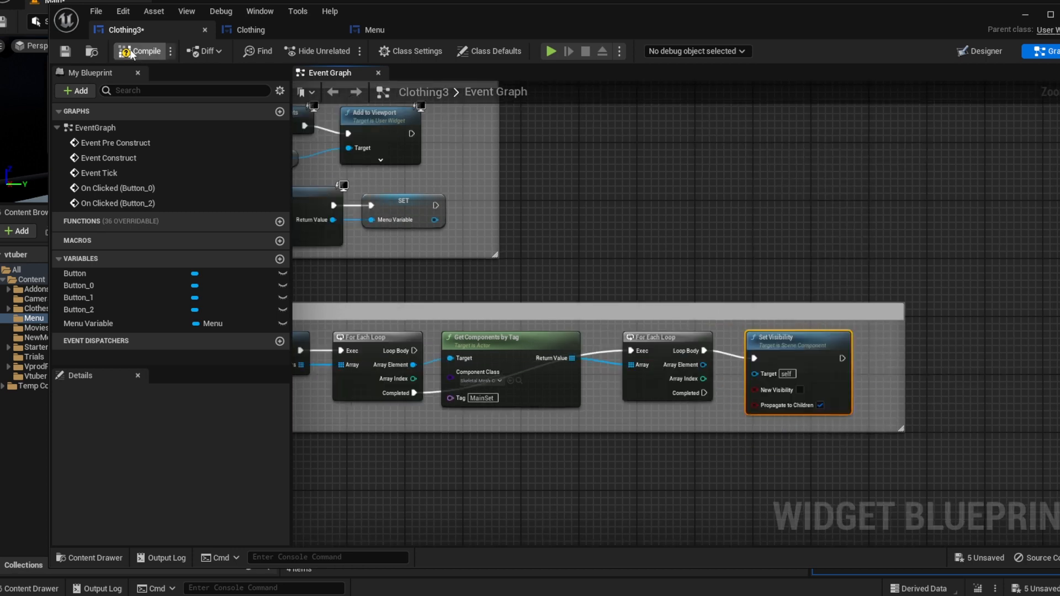
left_click(131, 53)
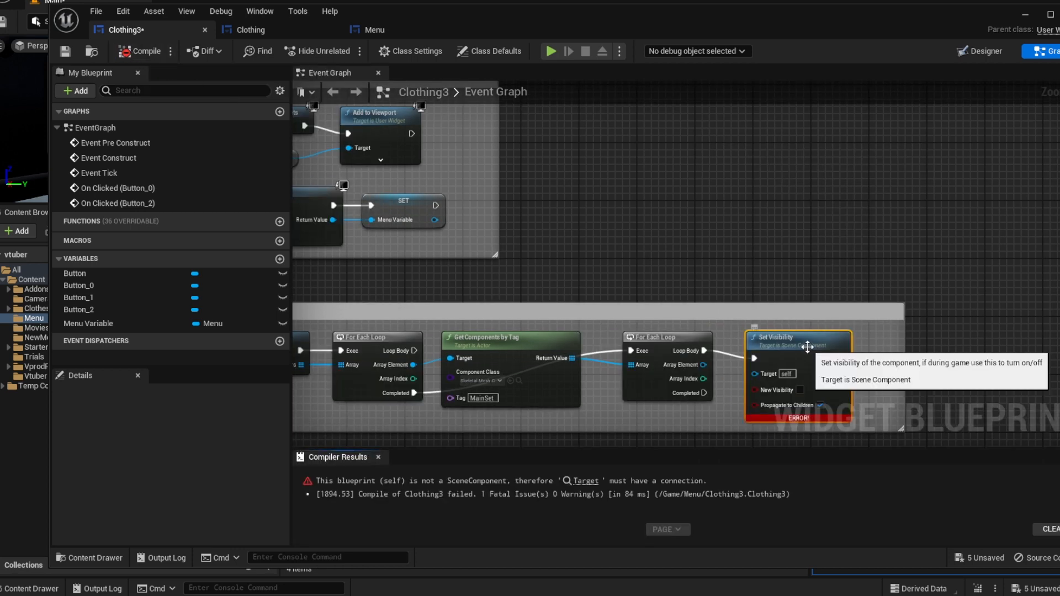
Break the execution link into the Set Visibility node and recompile Clothing3.
left_click_drag(807, 346, 816, 345)
right_click(762, 358)
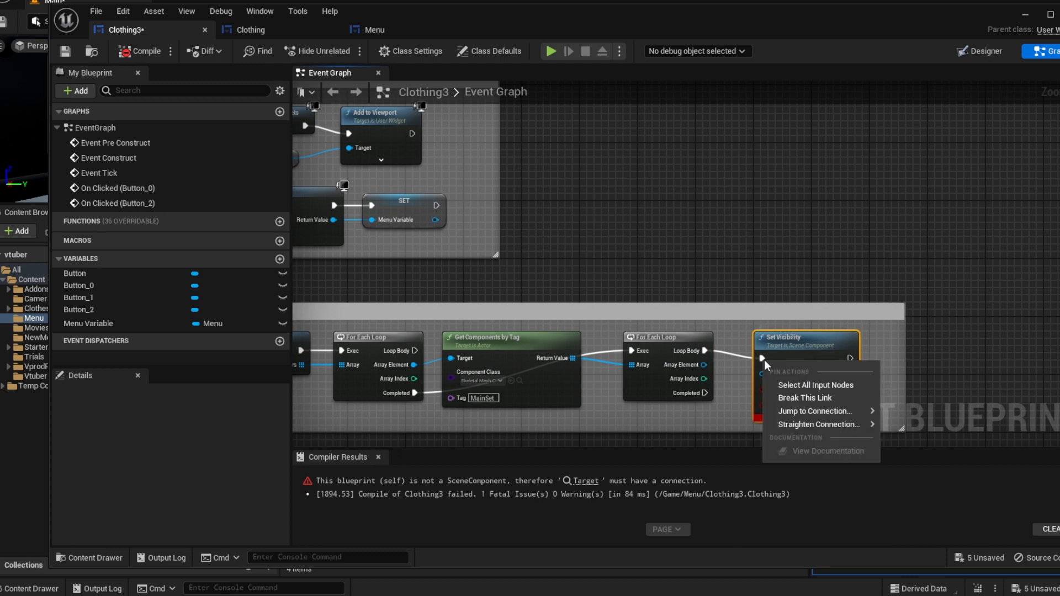
left_click(818, 398)
left_click(132, 50)
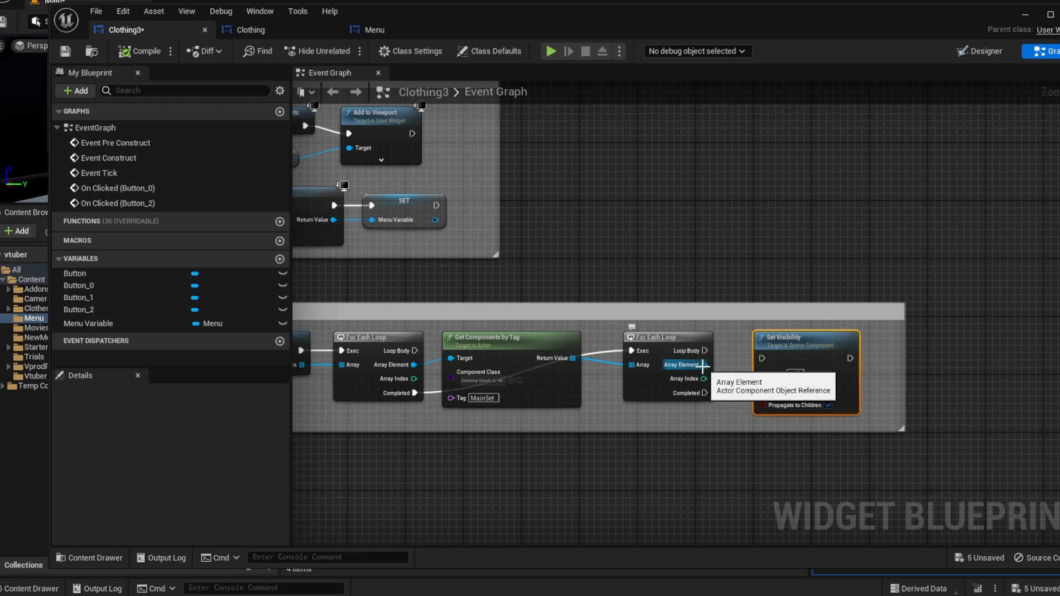
Relink Return Value to the second For Each Loop's Array, and wire its Loop Body and Array Element to Set Visibility's execution and Target inputs.
mouse_move(701, 368)
left_mouse_down()
mouse_move(764, 369)
mouse_move(714, 365)
left_mouse_up()
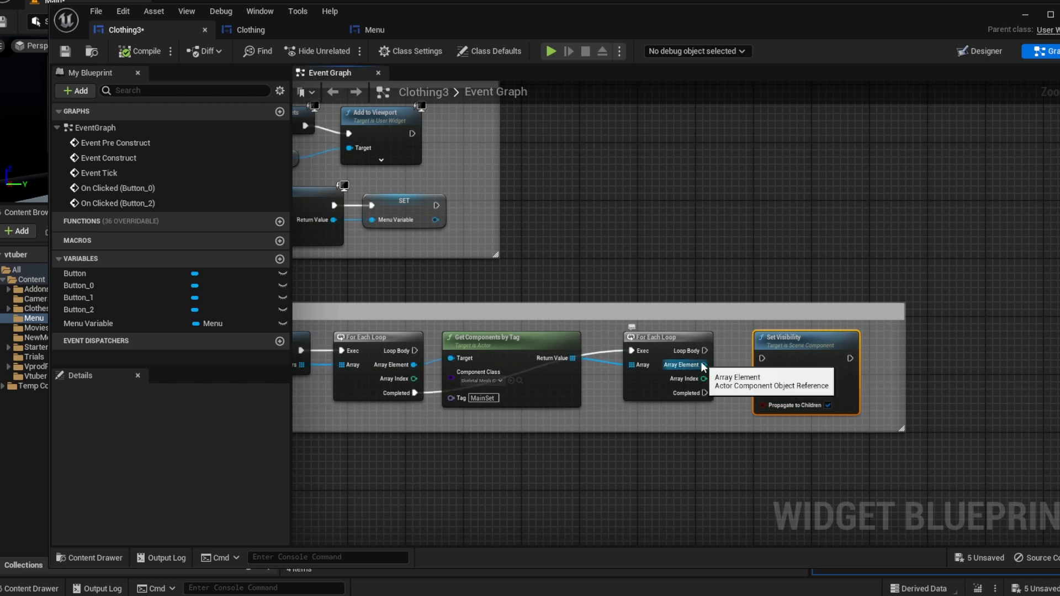
right_click(631, 365)
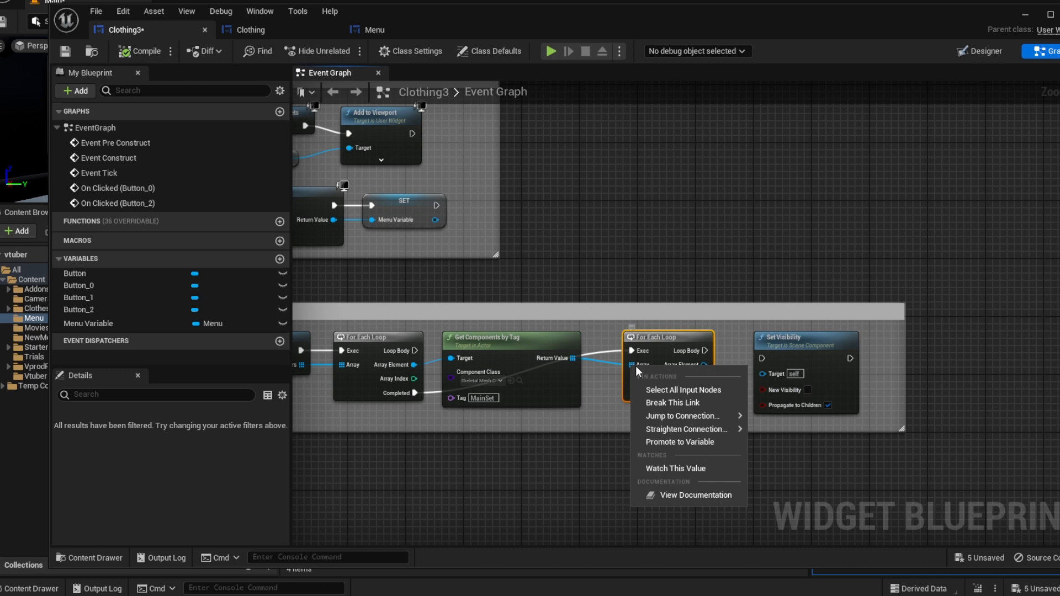
left_click(662, 398)
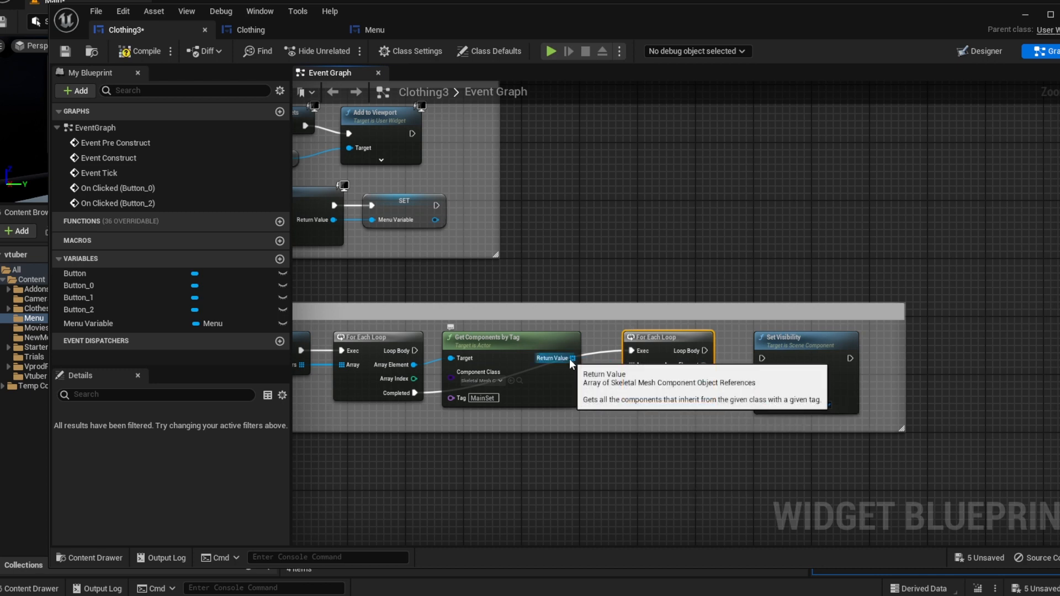
left_click_drag(572, 359, 632, 365)
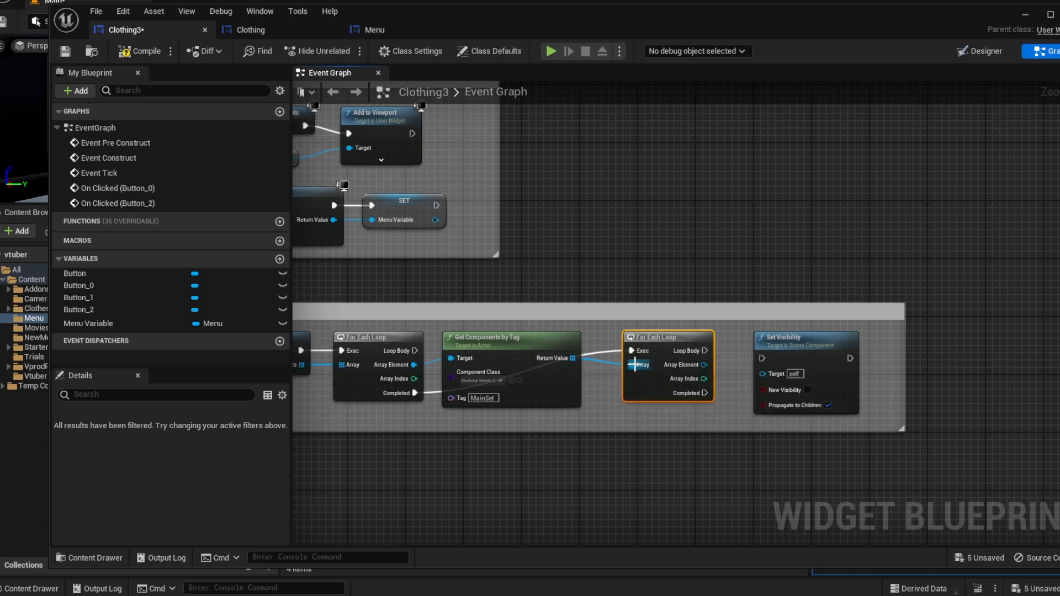
left_click_drag(706, 366, 732, 350)
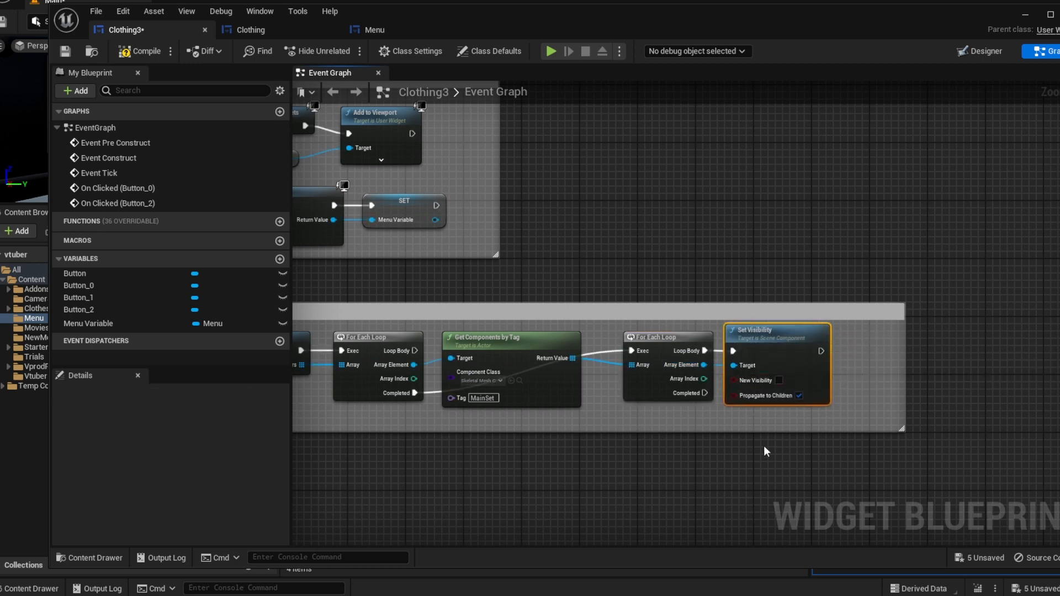
Break and remake the link between Get Components by Tag's Return Value and the second For Each Loop's Array.
right_click_drag(763, 445, 781, 447)
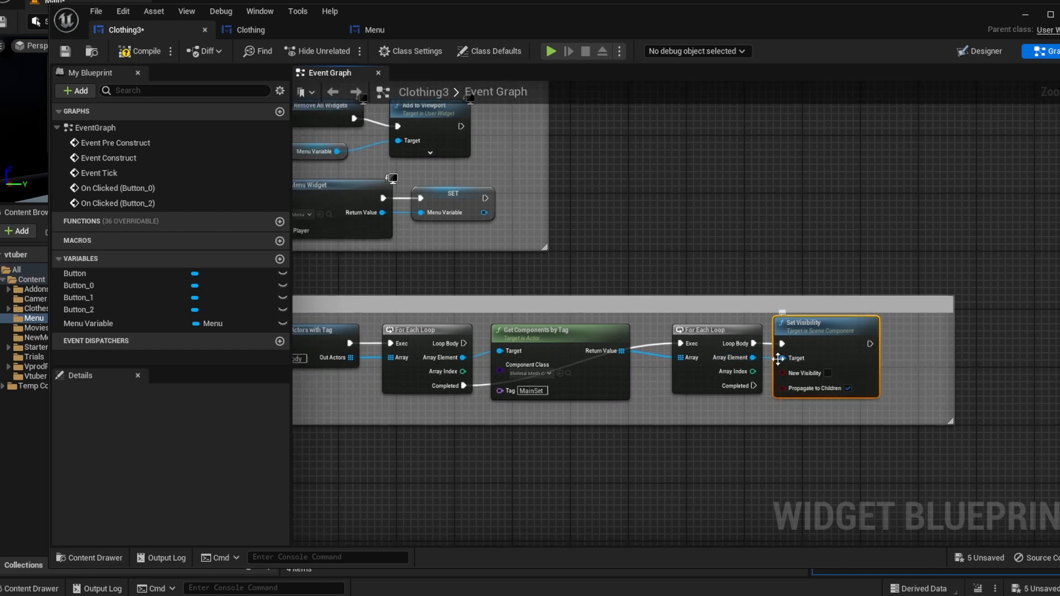
right_click(681, 357)
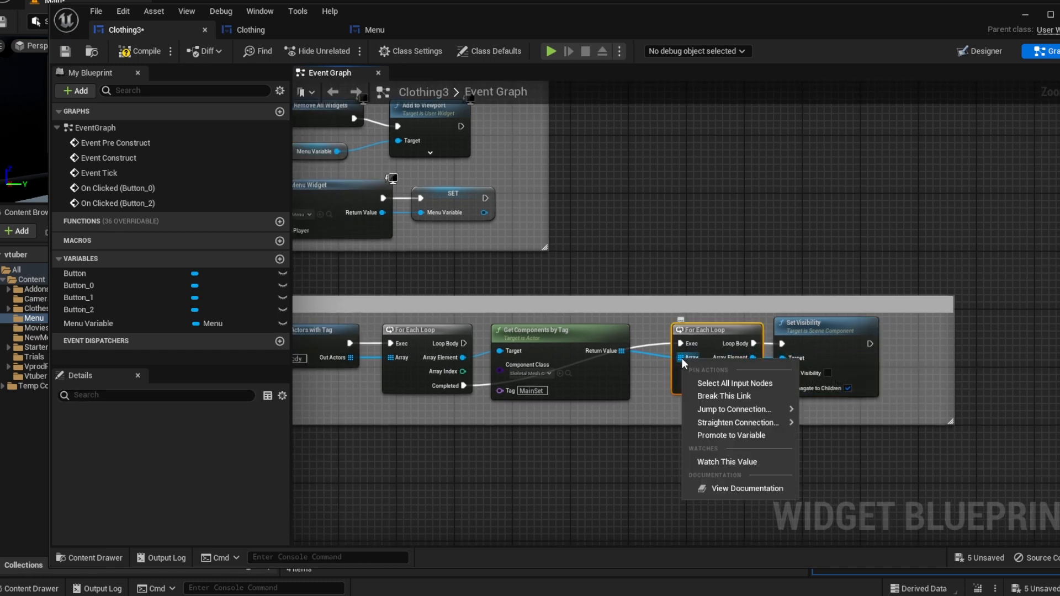
left_click(724, 396)
left_click_drag(679, 359, 622, 351)
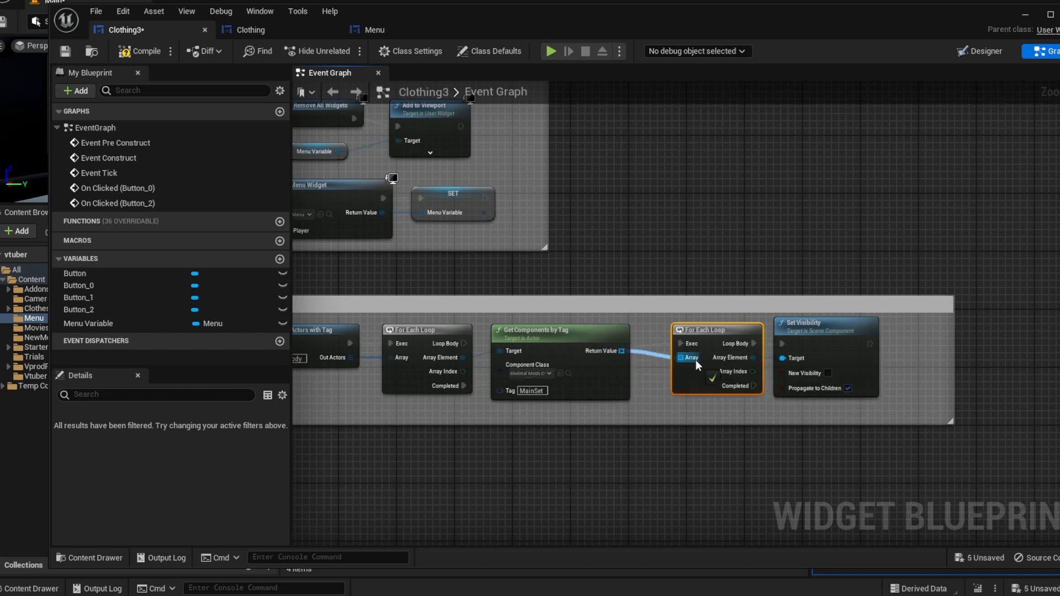
Move the second For Each Loop and its Set Visibility node closer to Get Components by Tag in Casual Button 1.
right_click_drag(713, 476, 772, 447)
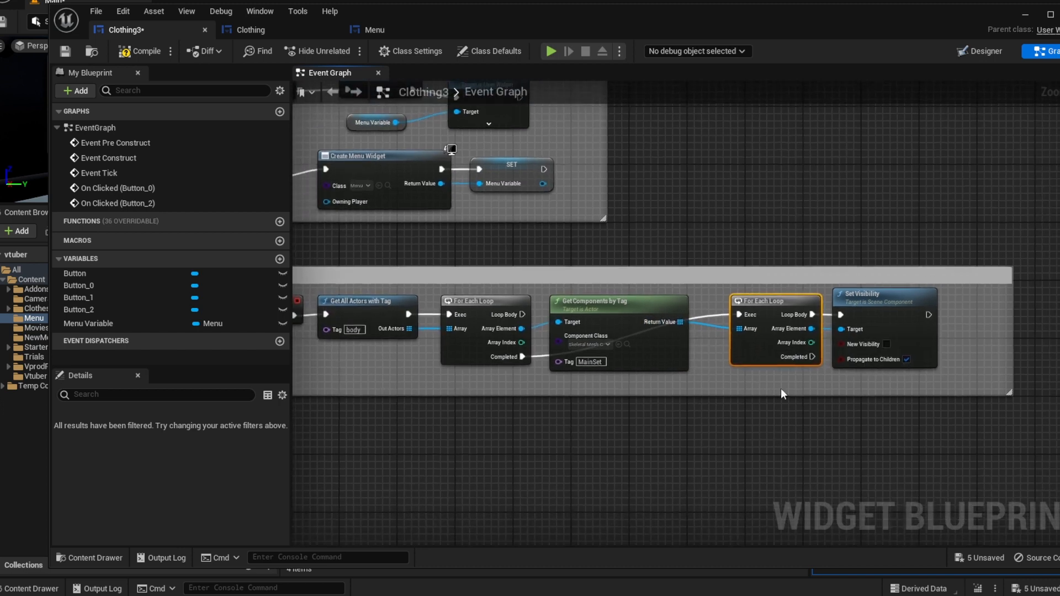
left_click_drag(760, 348, 731, 349)
left_click_drag(875, 325, 849, 324)
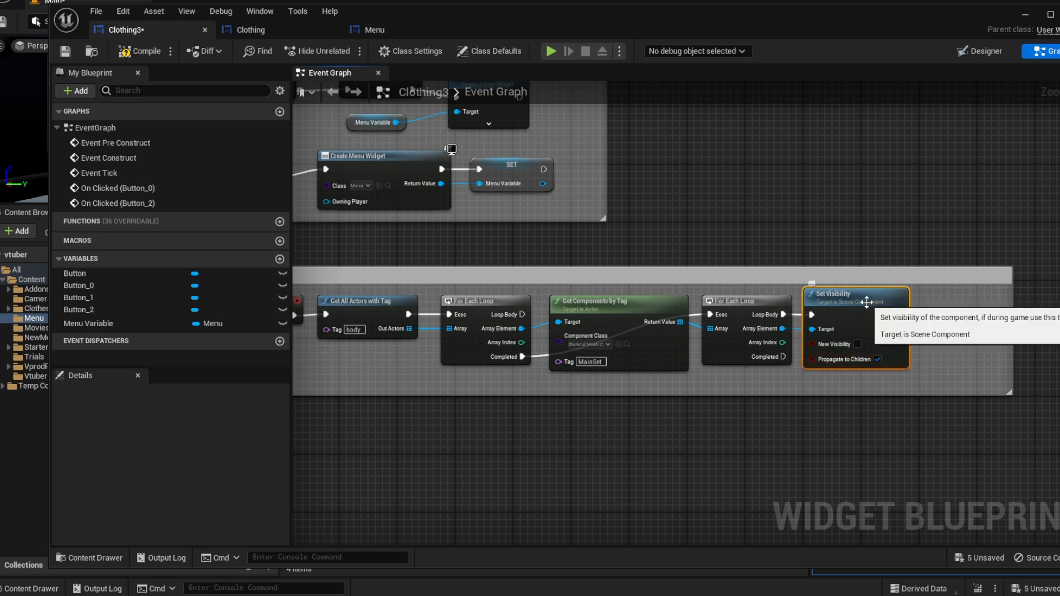
left_click_drag(866, 304, 863, 304)
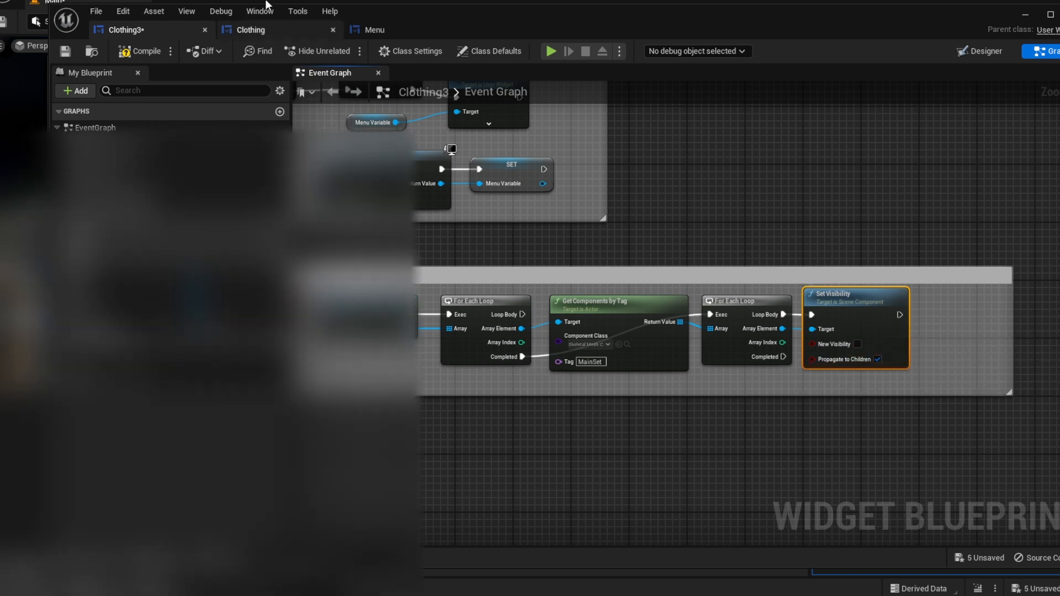
Copy Casual Button 1's Get Components by Tag, second For Each Loop and Set Visibility nodes, and widen the comment box to make room.
left_click(268, 29)
right_click_drag(660, 148, 717, 139)
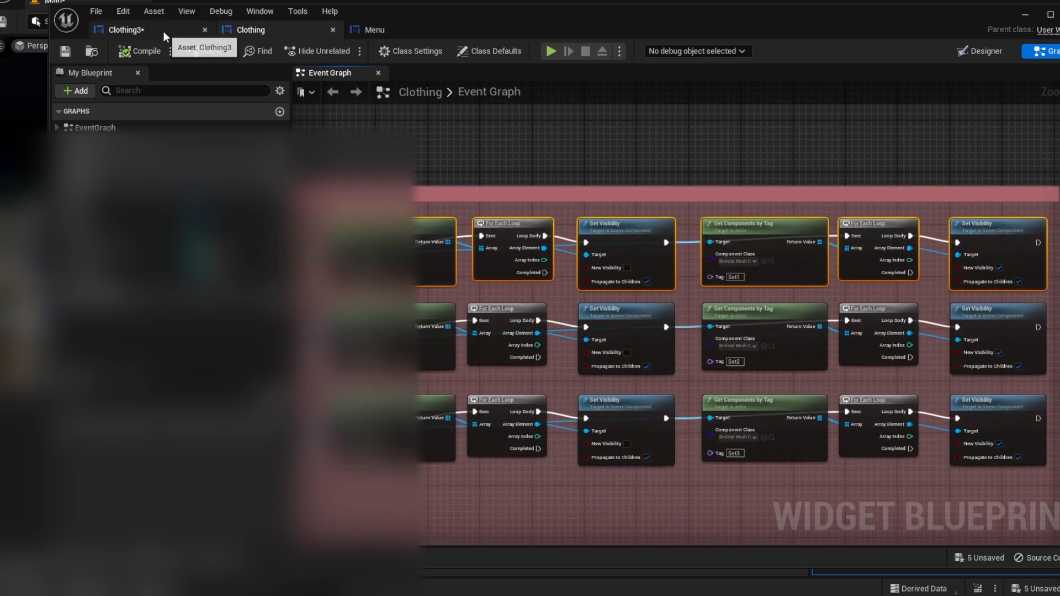
left_click(126, 30)
left_click_drag(587, 443, 858, 328)
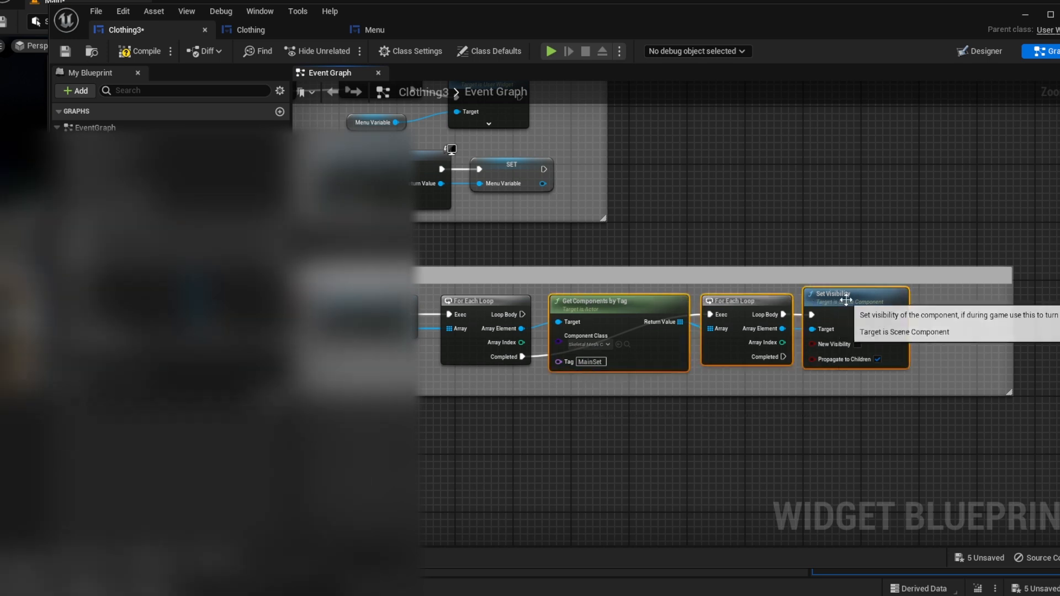
left_click(839, 433)
right_click_drag(818, 428, 592, 435)
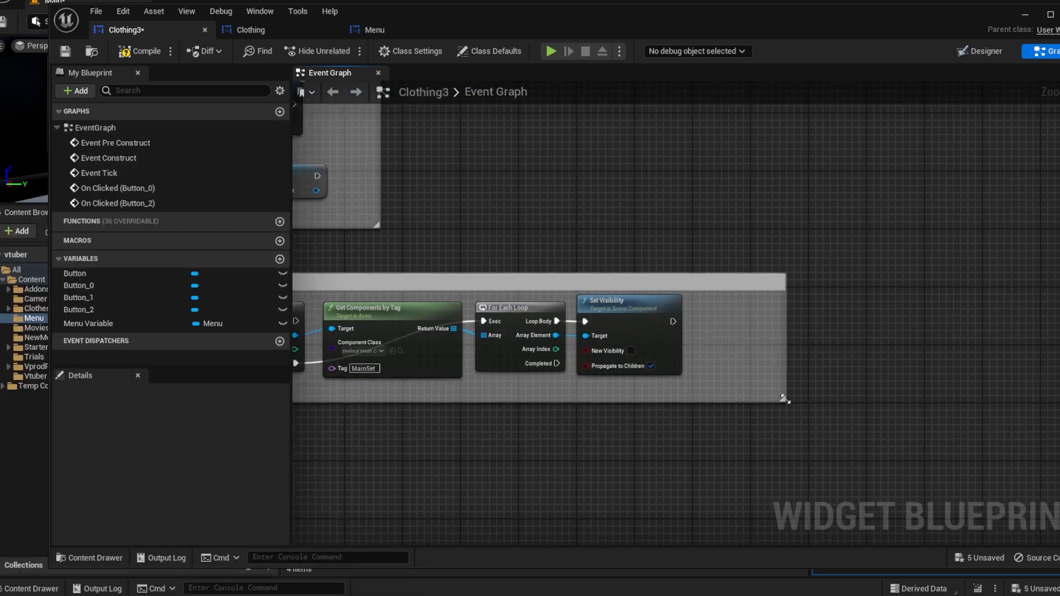
left_click_drag(784, 399, 1055, 402)
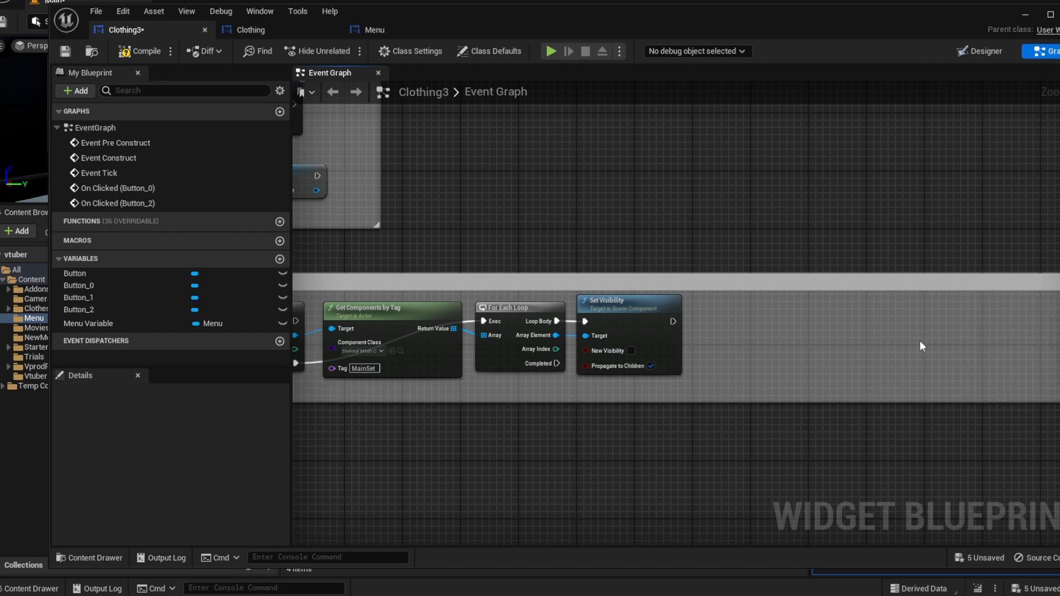
Paste the copied nodes after Set Visibility in Casual Button 1, and link Set Visibility's execution output to the pasted For Each Loop's Exec.
key("ctrl+v")
right_click_drag(854, 388, 724, 363)
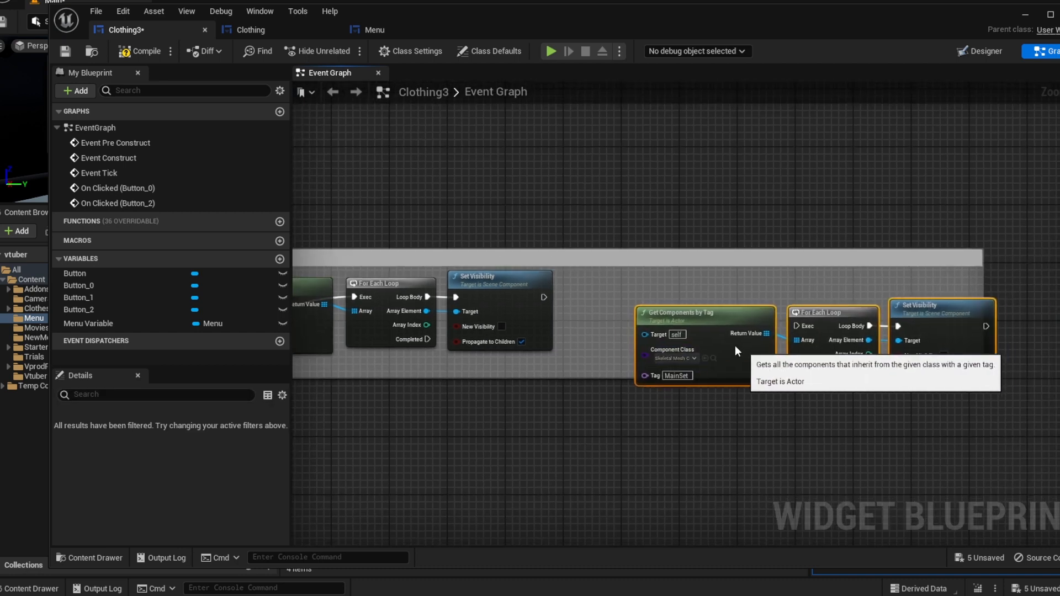
left_click_drag(734, 345, 689, 323)
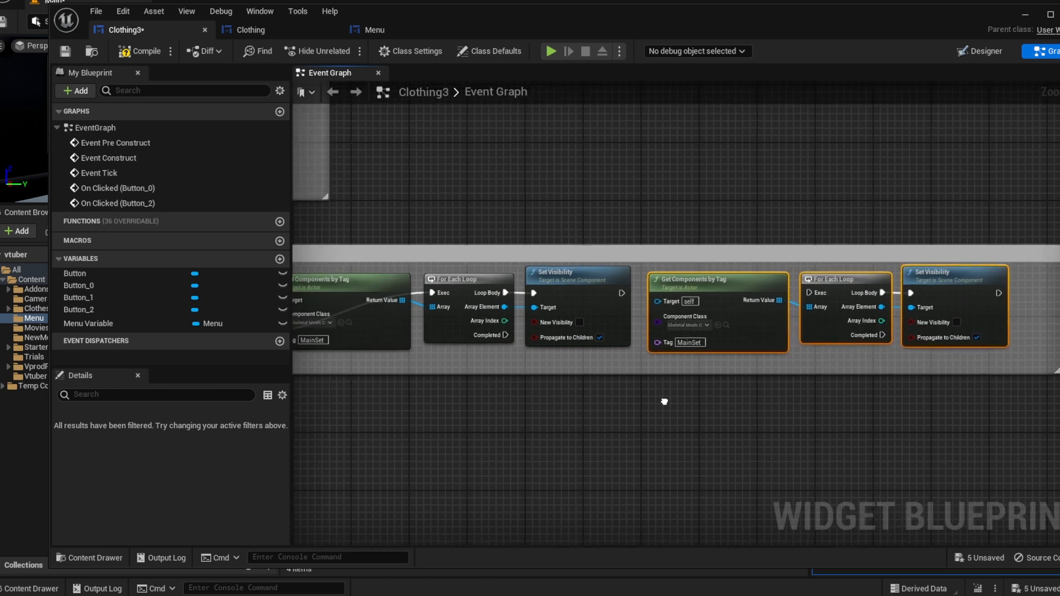
left_click(259, 30)
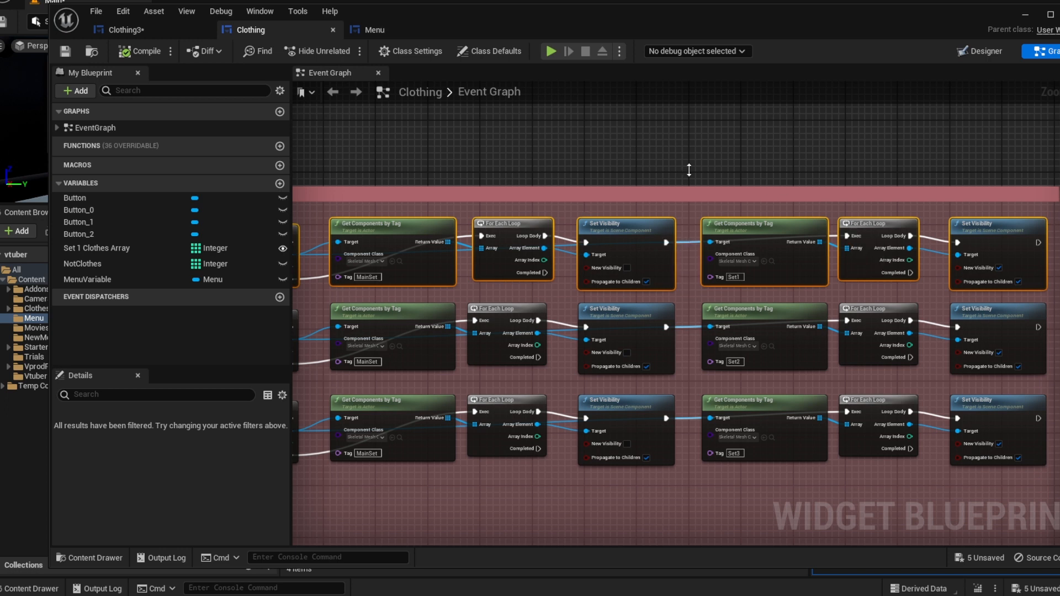
left_click(182, 33)
left_click_drag(625, 300, 811, 292)
right_click_drag(647, 247, 961, 191)
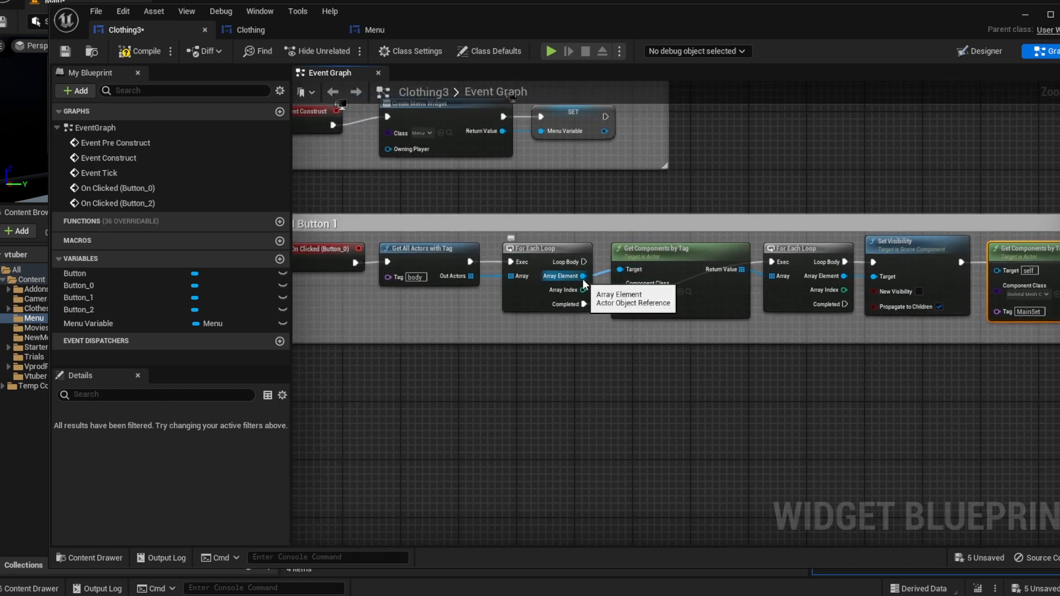
Following the Clothing widget's wiring, connect the first For Each Loop's Array Element to the pasted Get Components by Tag's Target in Clothing3.
left_click(234, 32)
right_click_drag(515, 253, 921, 133)
left_click_drag(921, 134, 939, 287)
left_click(896, 115)
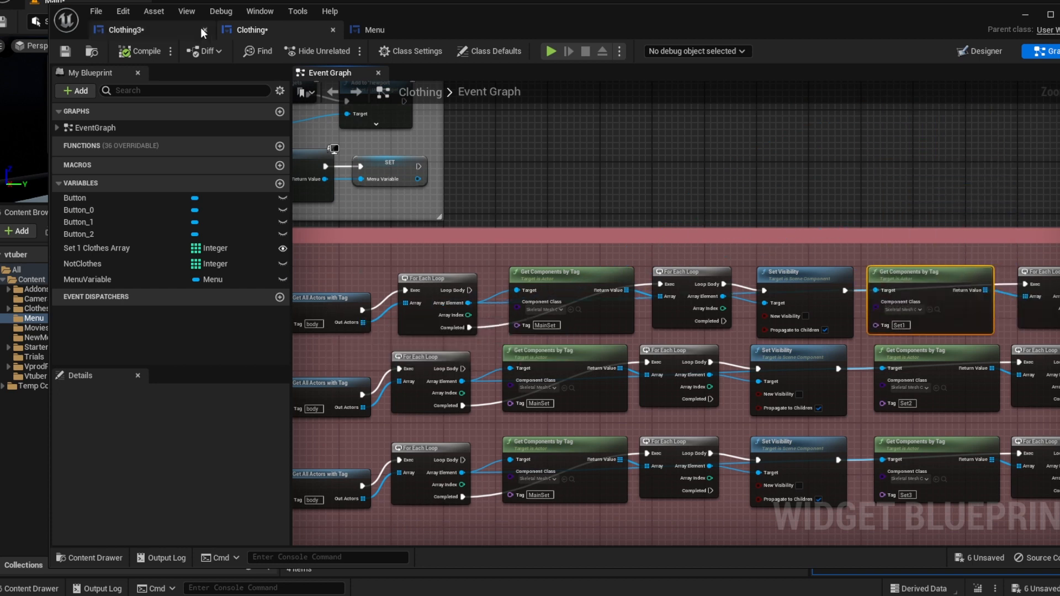
left_click(125, 30)
right_click_drag(738, 386, 461, 344)
right_click(546, 370)
scroll(466, 343, "down", 3)
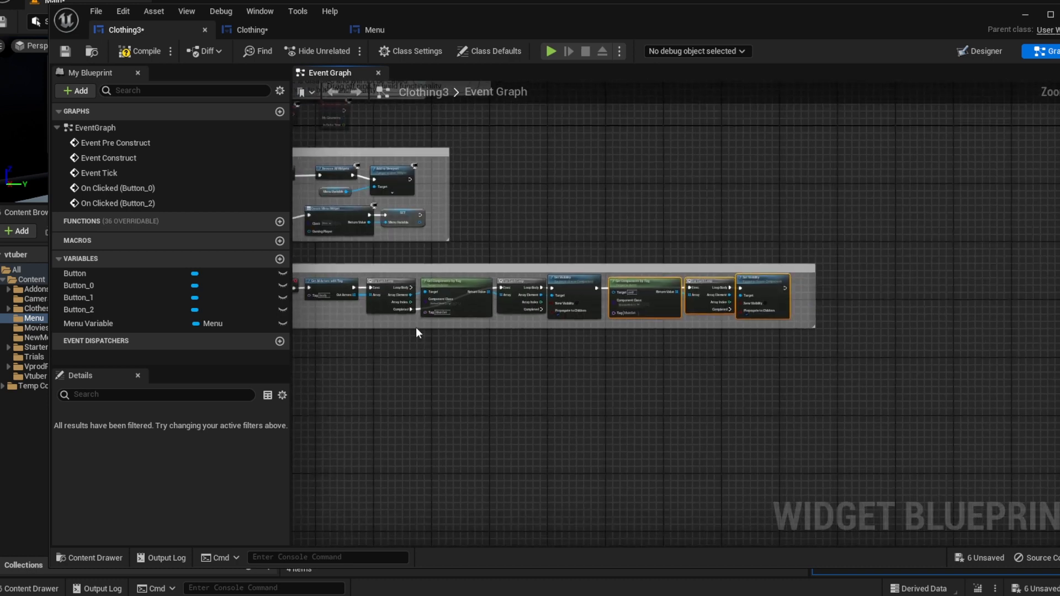
left_click_drag(411, 297, 613, 294)
scroll(484, 292, "up", 3)
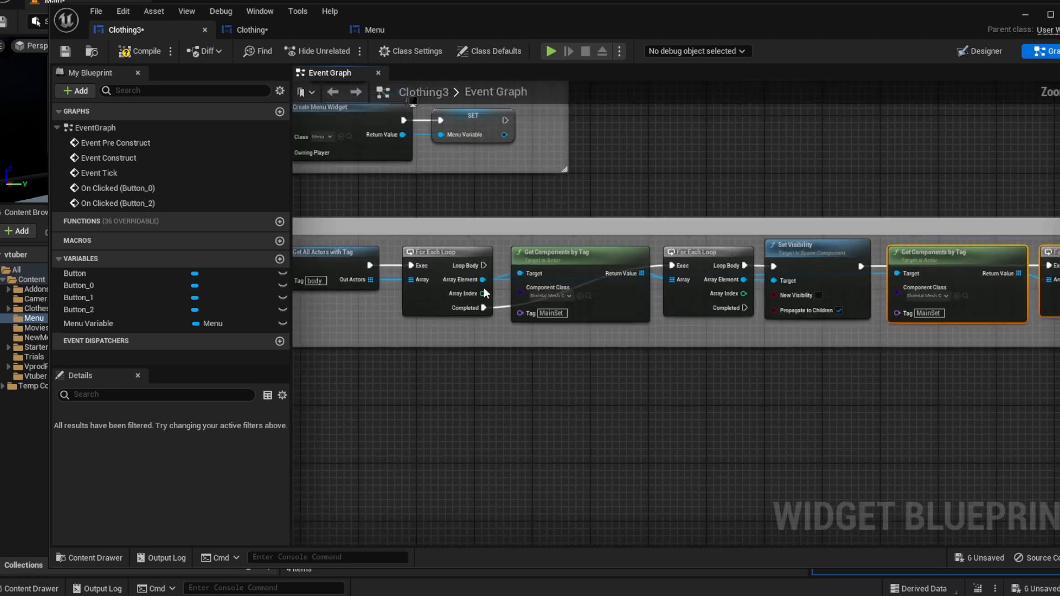
Enable New Visibility on the last Set Visibility node in Casual Button 1.
right_click_drag(755, 366, 622, 369)
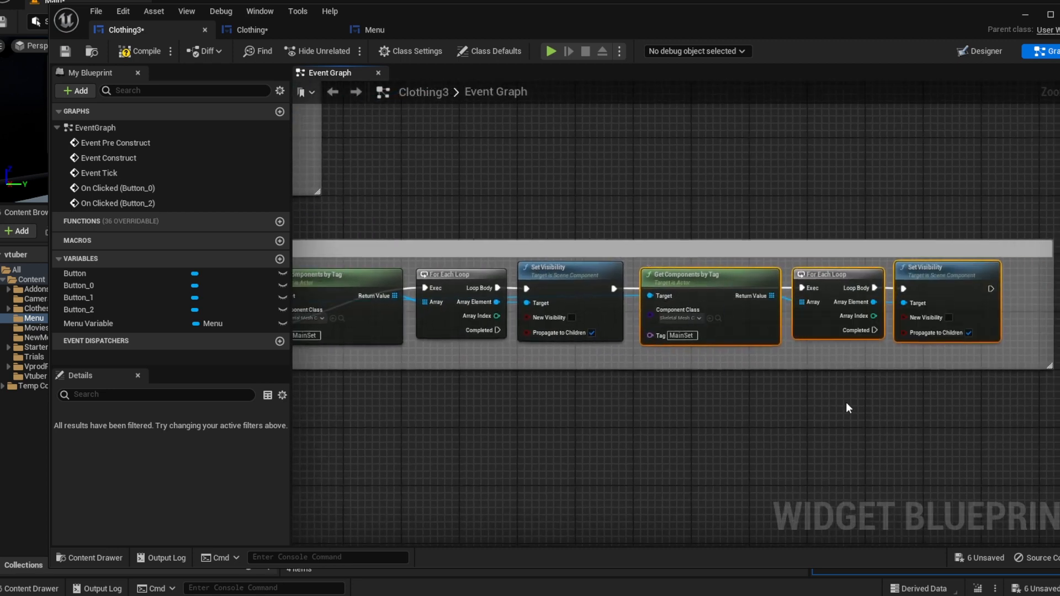
right_click_drag(846, 405, 780, 411)
left_click(882, 324)
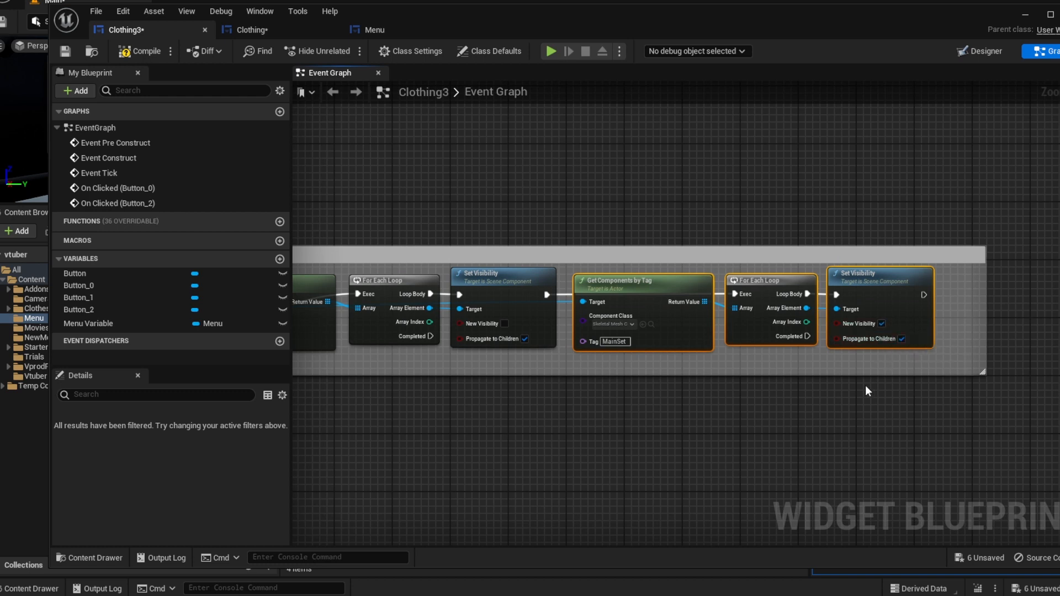
Look up Pants1's component tags on SK_csmithy and set the last Get Components by Tag node's Tag to Set4.
left_click(614, 342)
left_click(1025, 15)
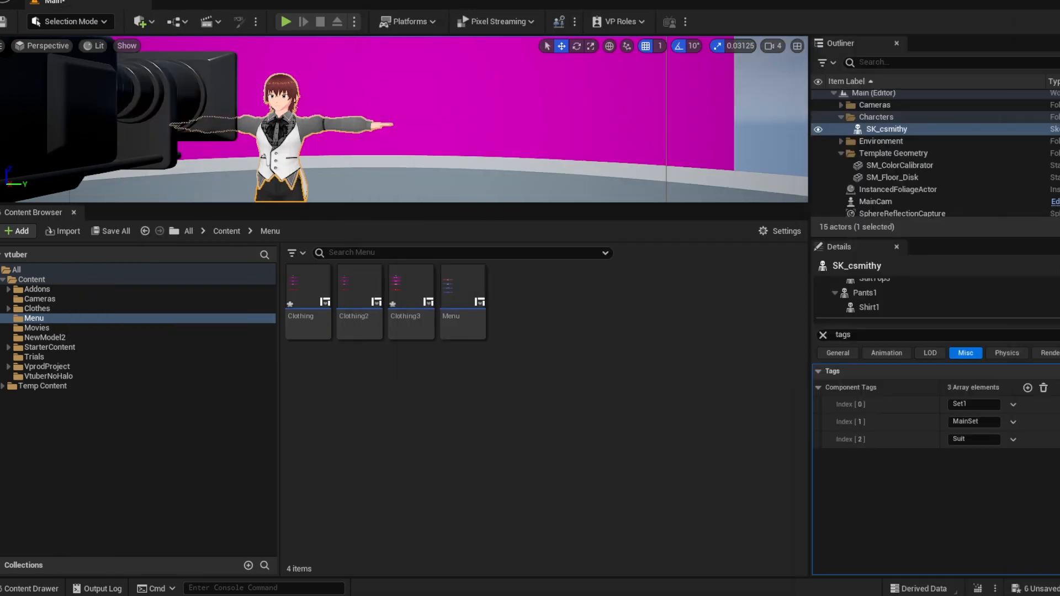
left_click(894, 293)
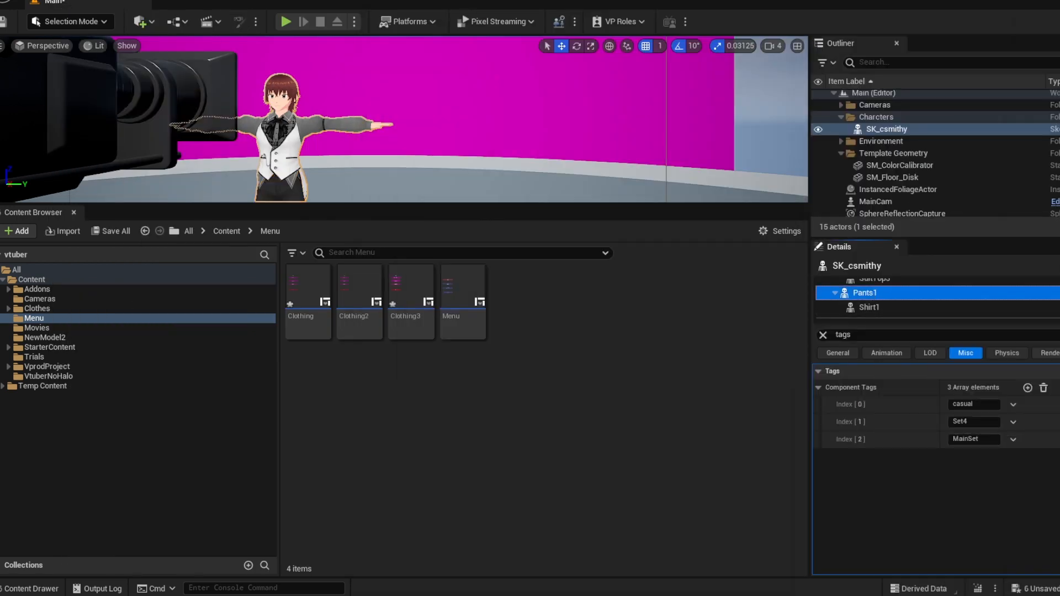
scroll(883, 302, "up", 2)
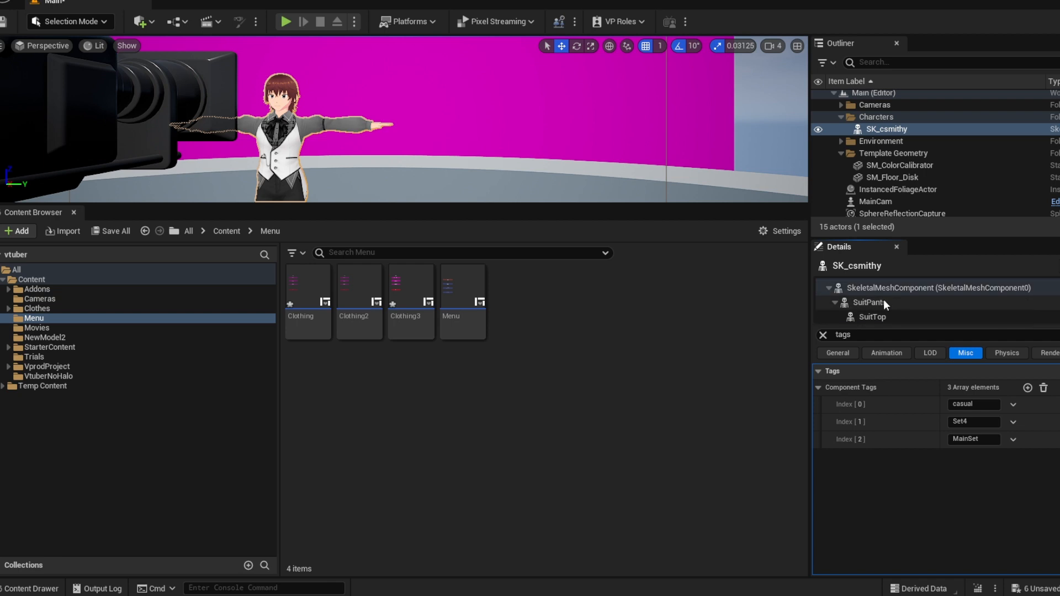
scroll(883, 304, "down", 1)
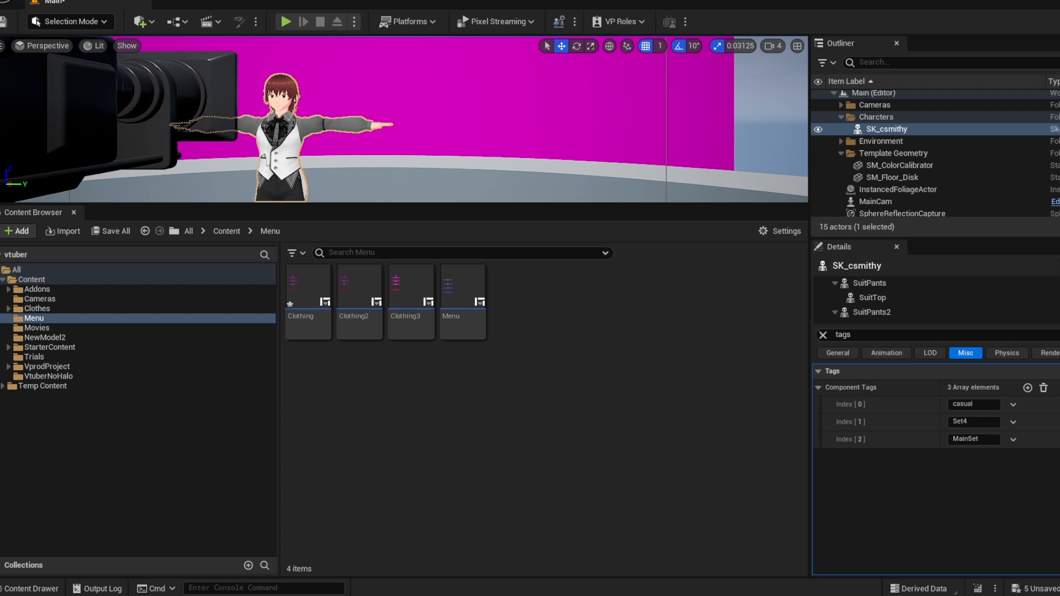
left_click_drag(1059, 65, 571, 16)
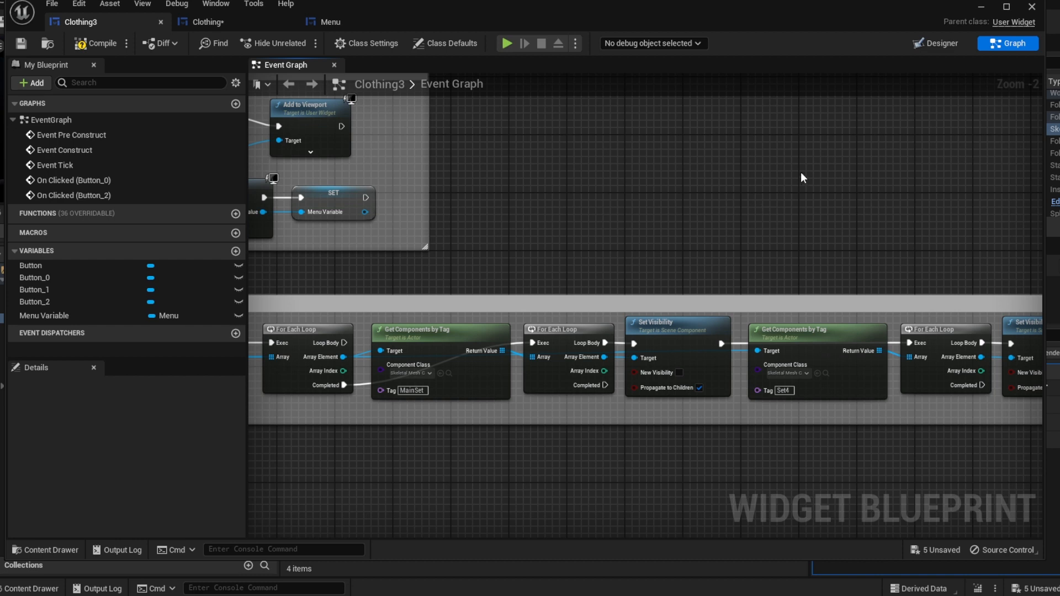
Review the Back Button and Casual Button 1 logic in Clothing3, and save the Clothing widget.
scroll(801, 174, "down", 2)
right_click_drag(801, 174, 744, 245)
right_click_drag(653, 267, 886, 279)
right_click_drag(815, 263, 846, 275)
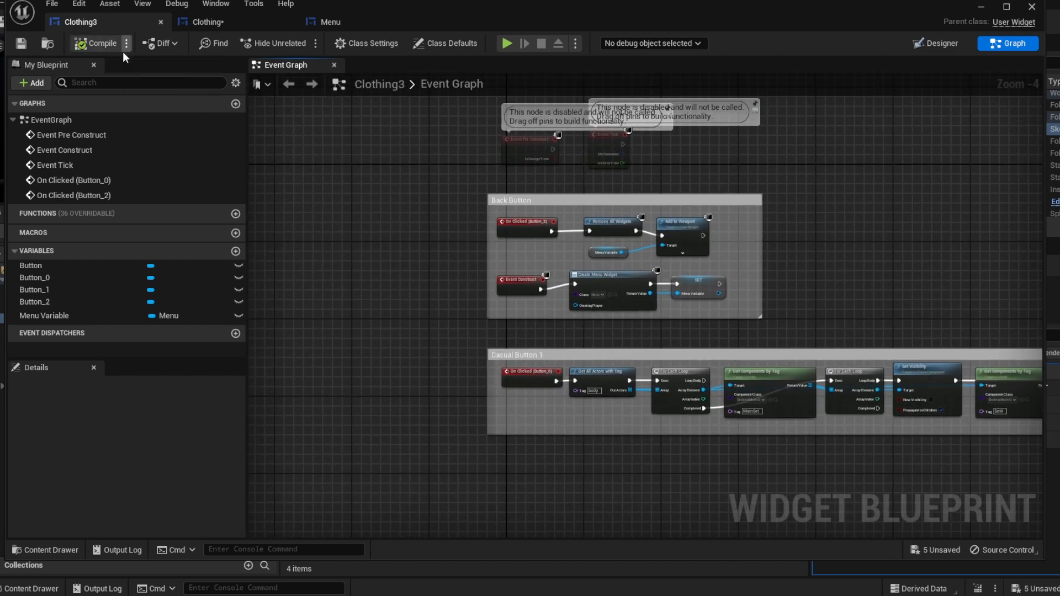
left_click(208, 21)
key("ctrl+s")
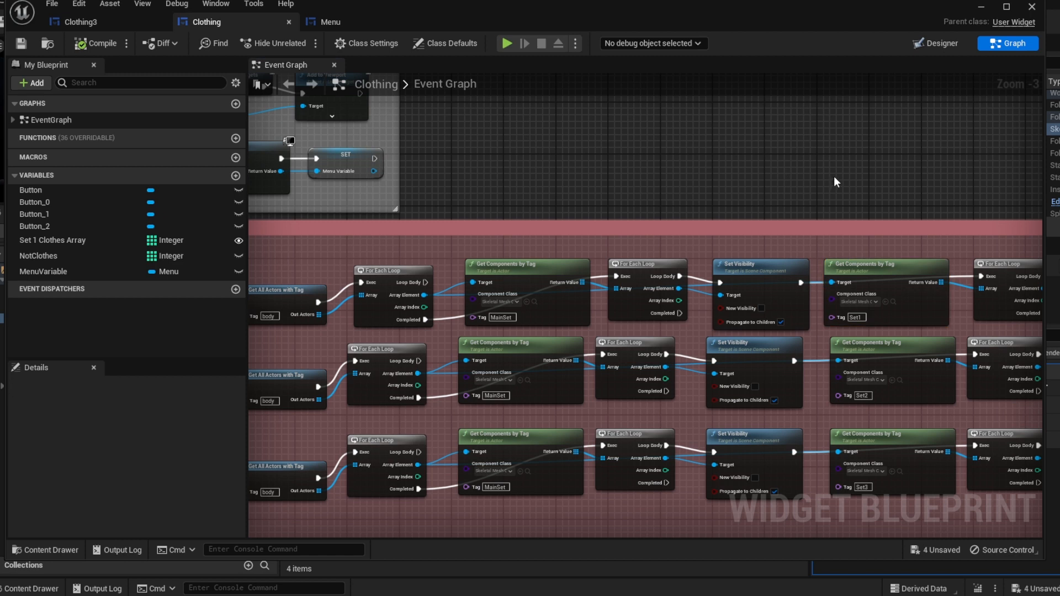
Play the level in an enlarged viewport, open the Clothing3 menu through the Empty button, and test Casual Set 1.
left_click(980, 7)
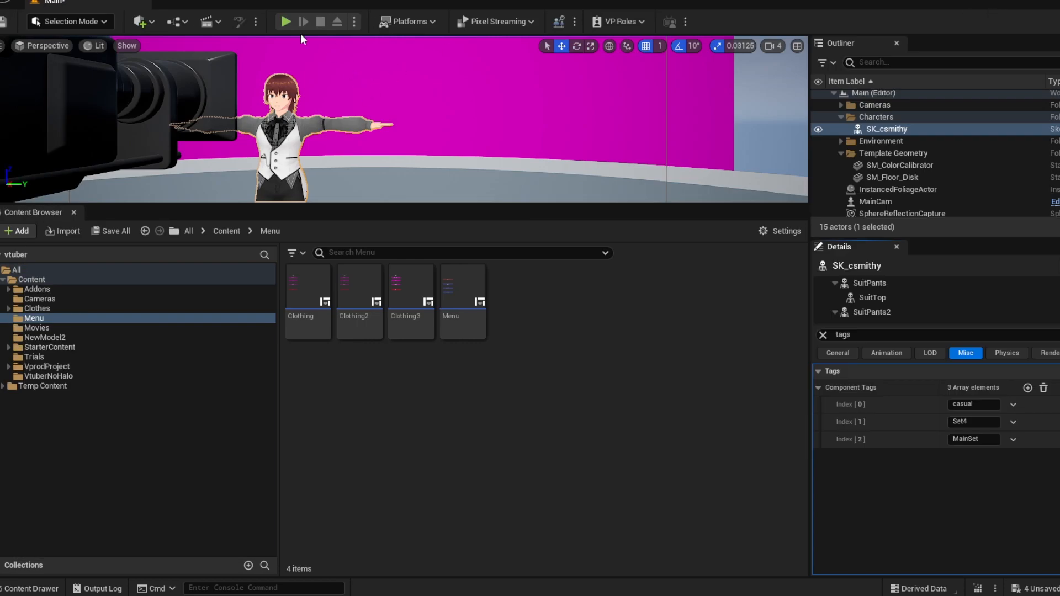
left_click(285, 21)
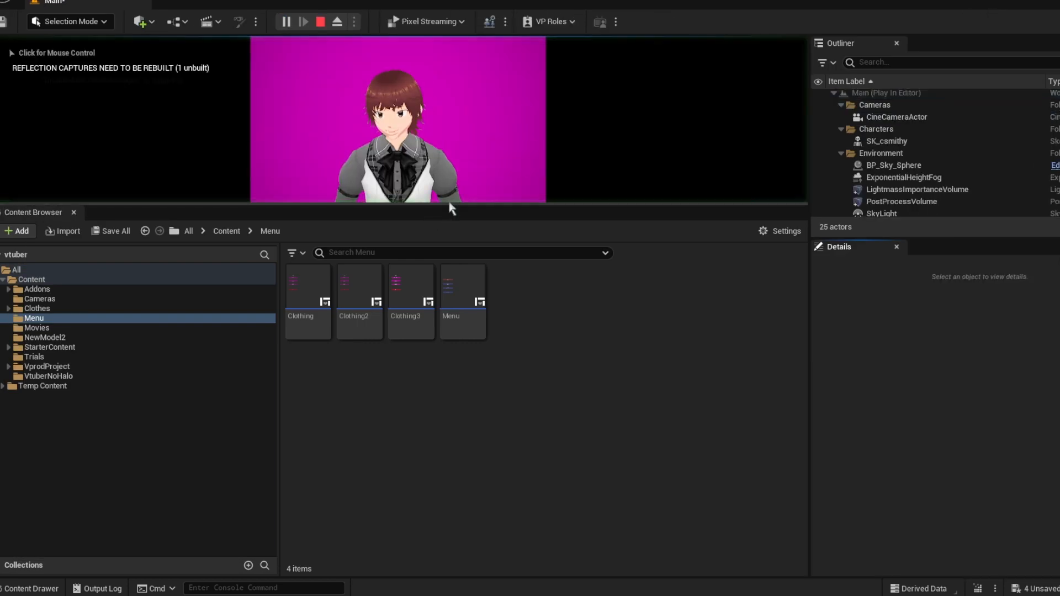
left_click_drag(451, 206, 450, 391)
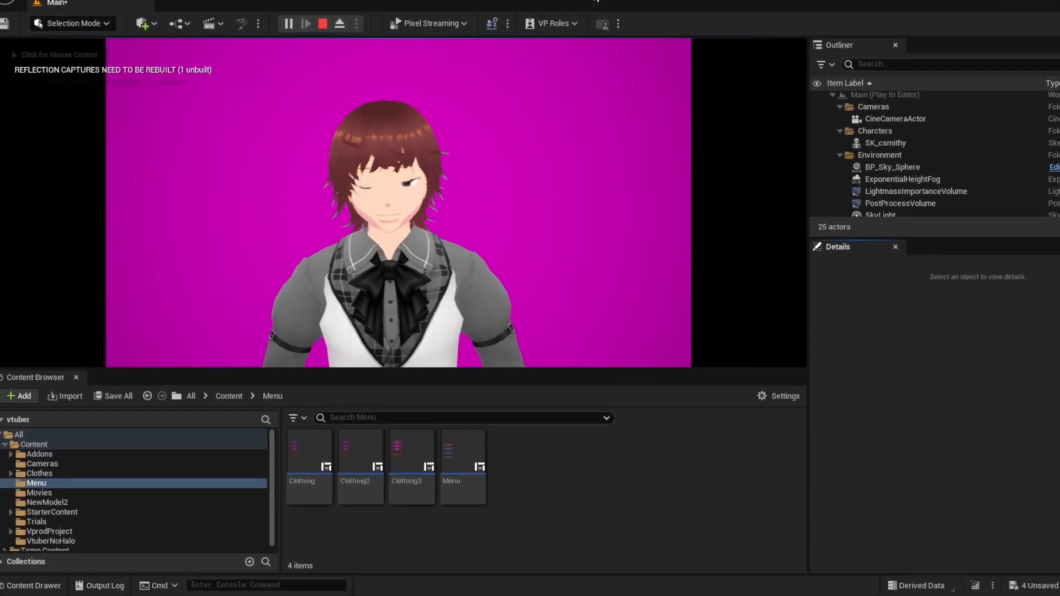
left_click(563, 133)
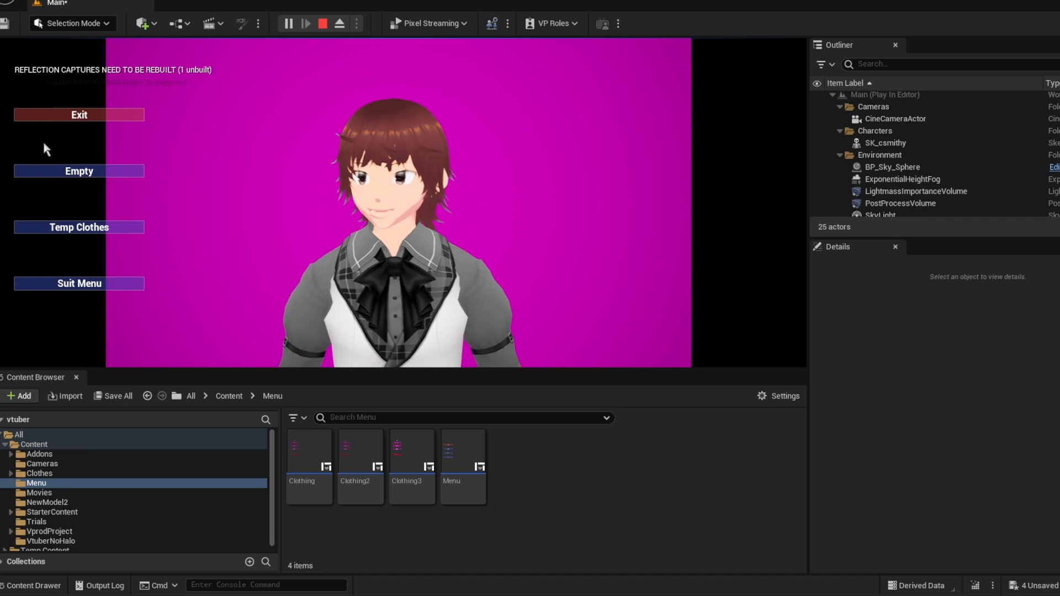
left_click(114, 171)
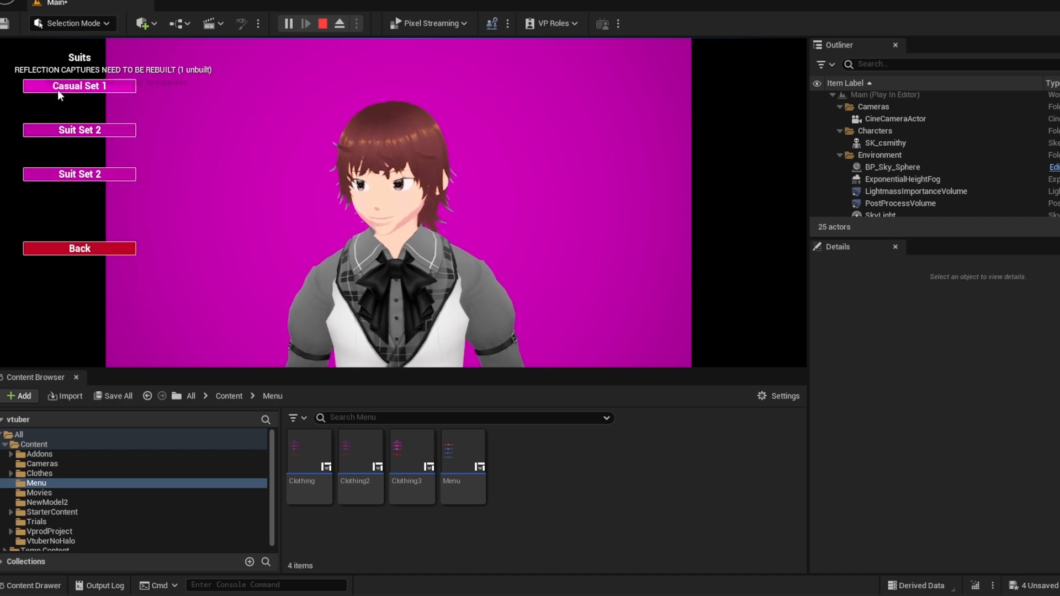
left_click(74, 87)
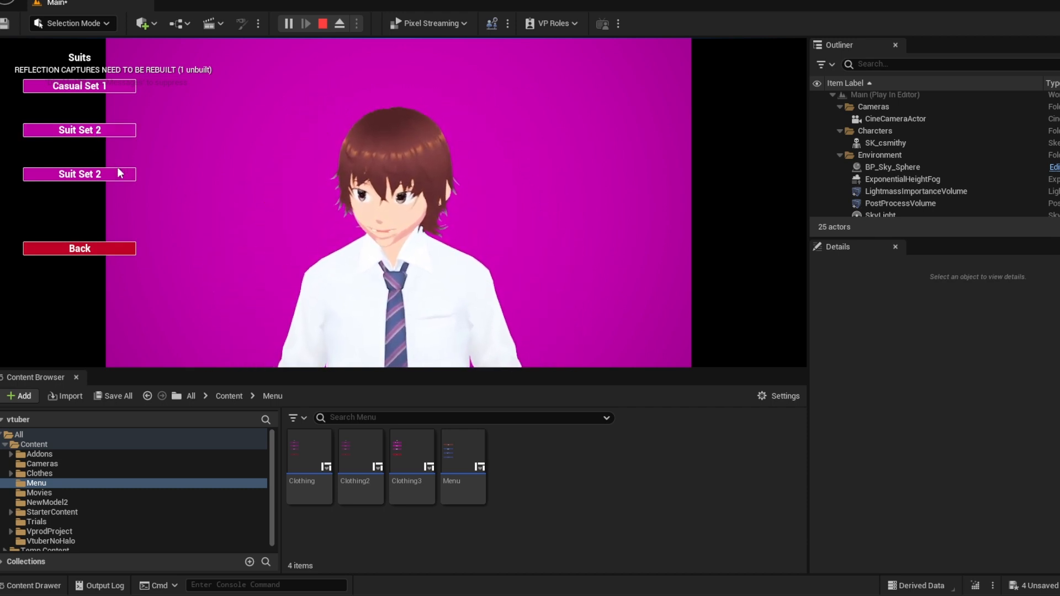
Return to the main menu with Back, open the Suit Menu, and test Suit Set 1, Suit Set 2 and Suit Set 3.
left_click(89, 248)
left_click(100, 284)
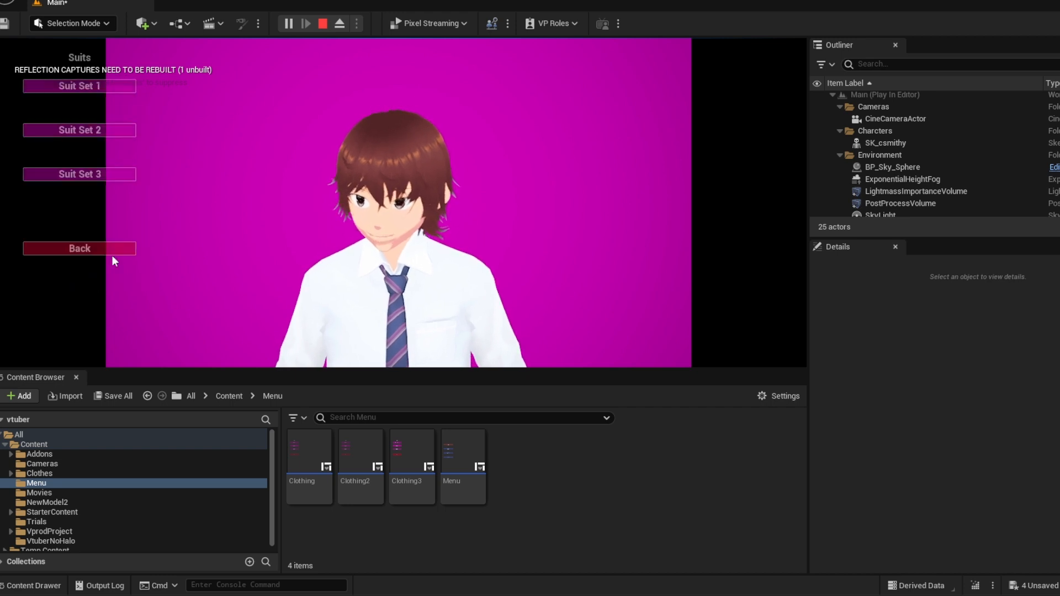
left_click(80, 91)
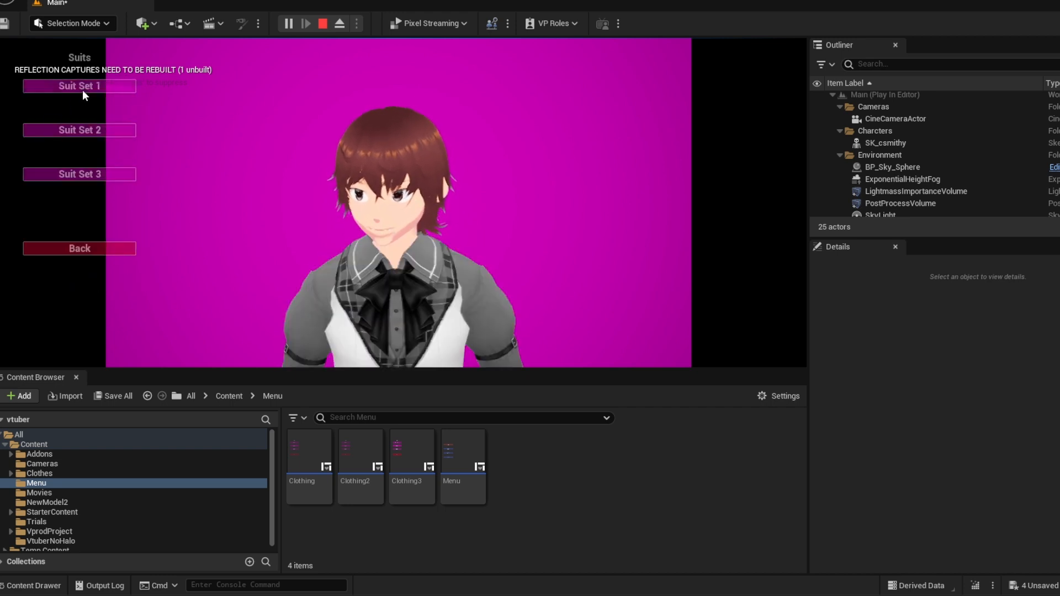
left_click(105, 135)
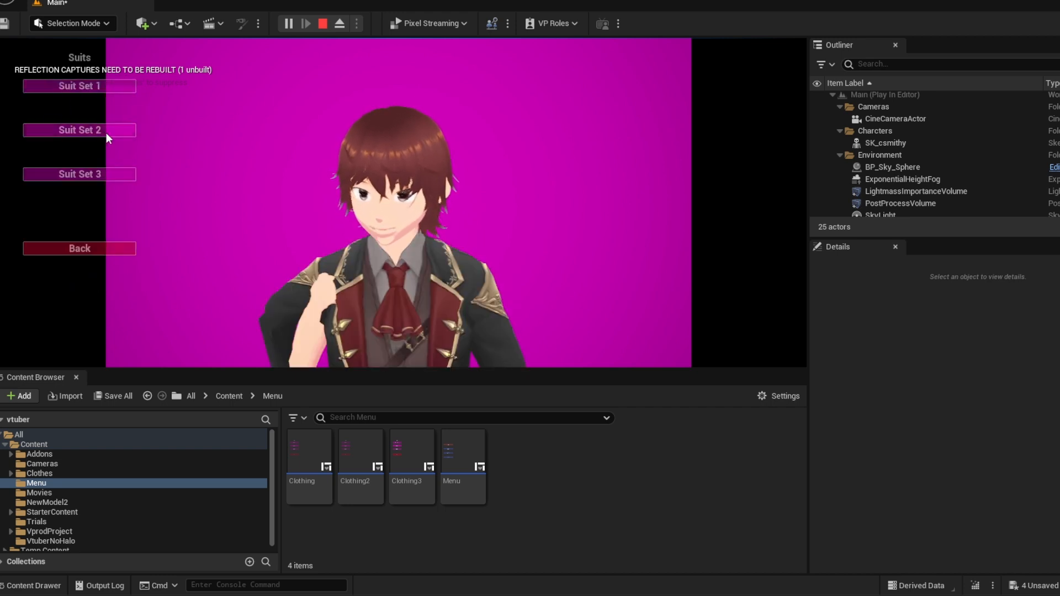
left_click(102, 173)
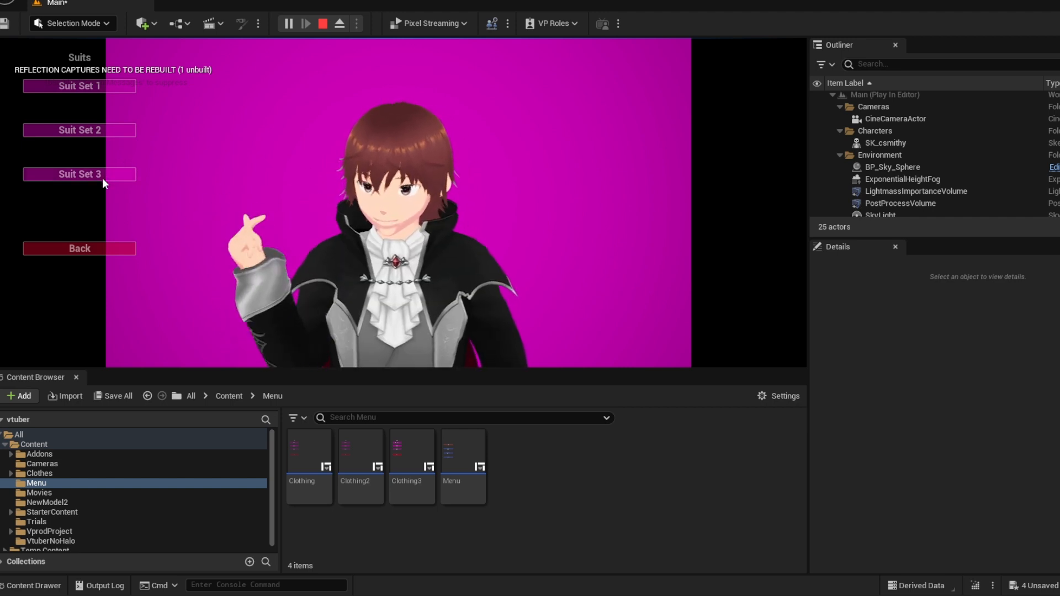